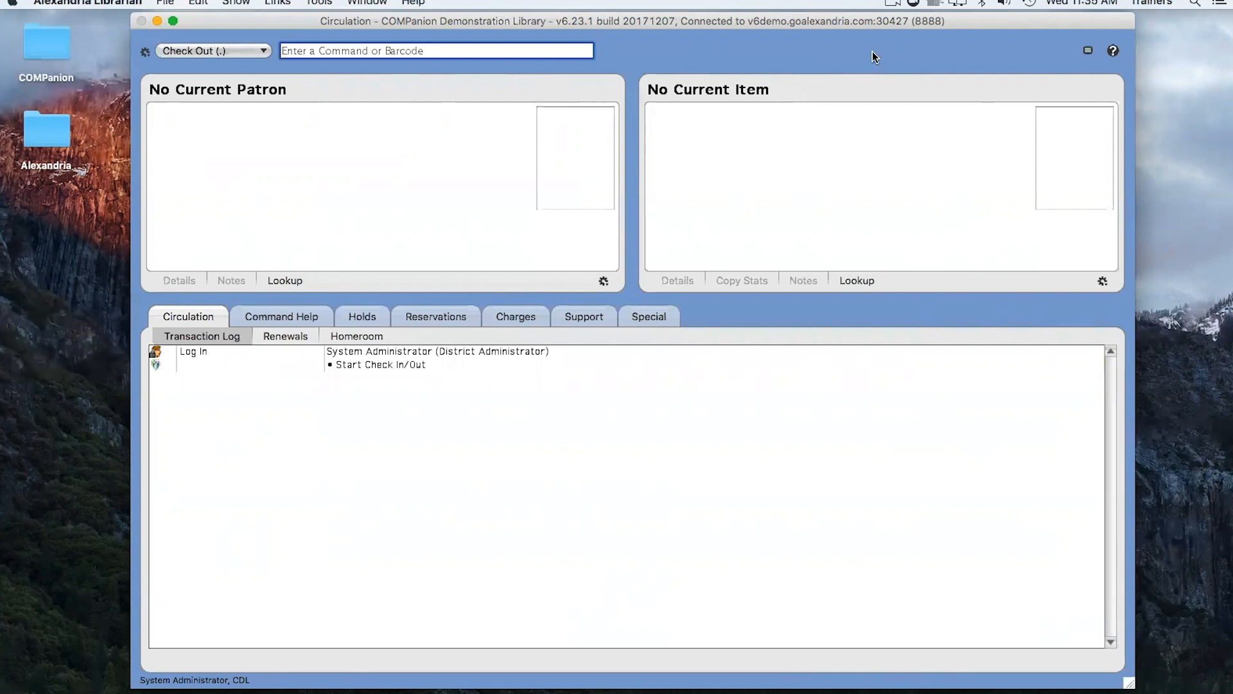
Open the item records, check the Volcanoes title's copy and publication information, and list all titles sorted by title
{"action": "left_click", "coordinate": [701, 90]}
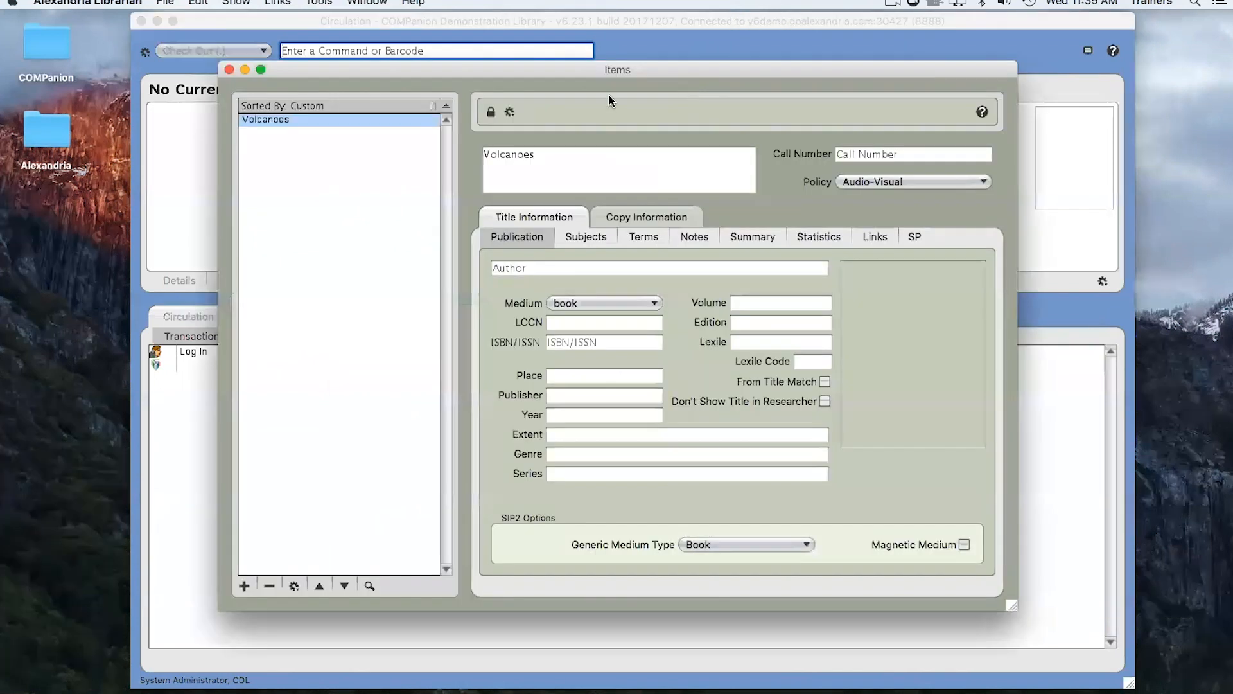
{"action": "left_click", "coordinate": [644, 219]}
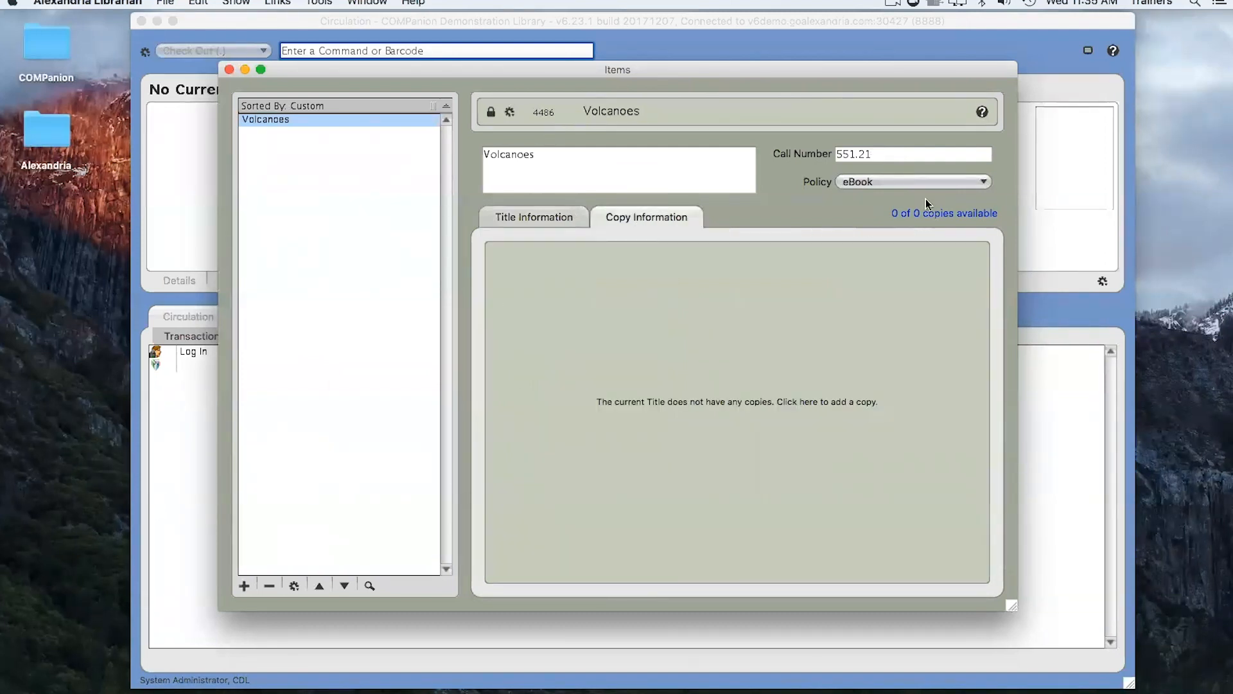
{"action": "left_click", "coordinate": [536, 221]}
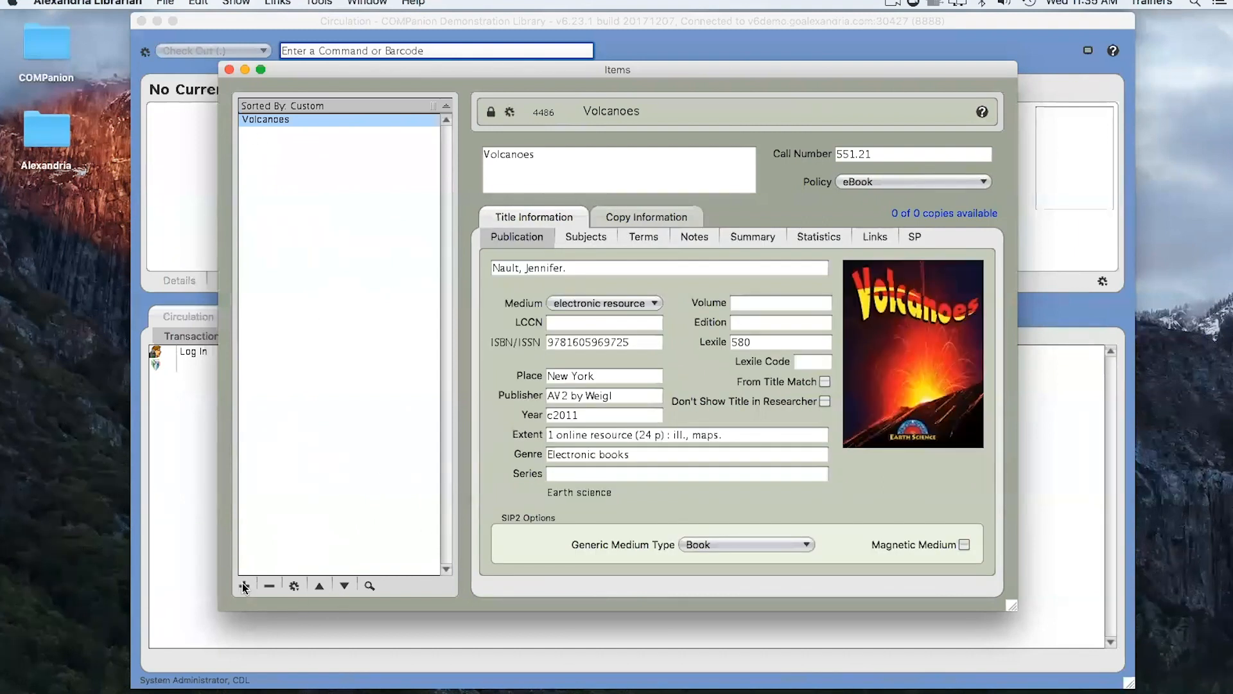
{"action": "left_click", "coordinate": [369, 585]}
{"action": "left_click", "coordinate": [562, 437]}
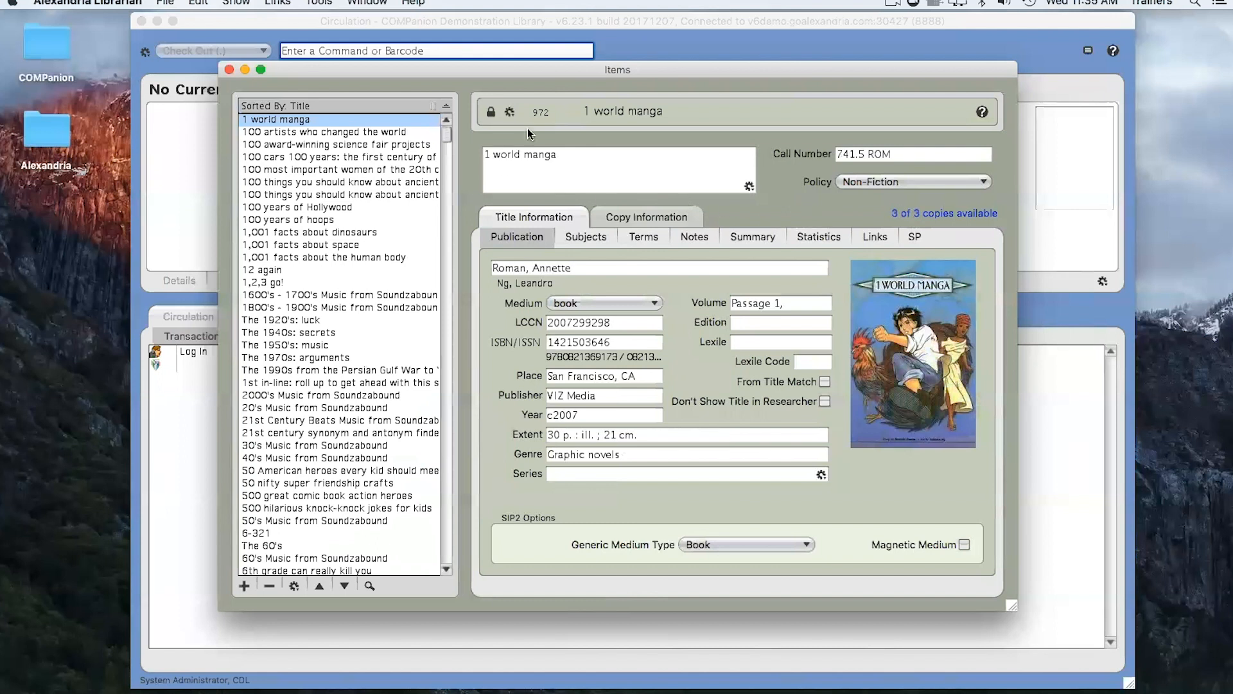
Examine the copy information of 1 world manga, including its inventory date, and close the item records
{"action": "left_click", "coordinate": [663, 219]}
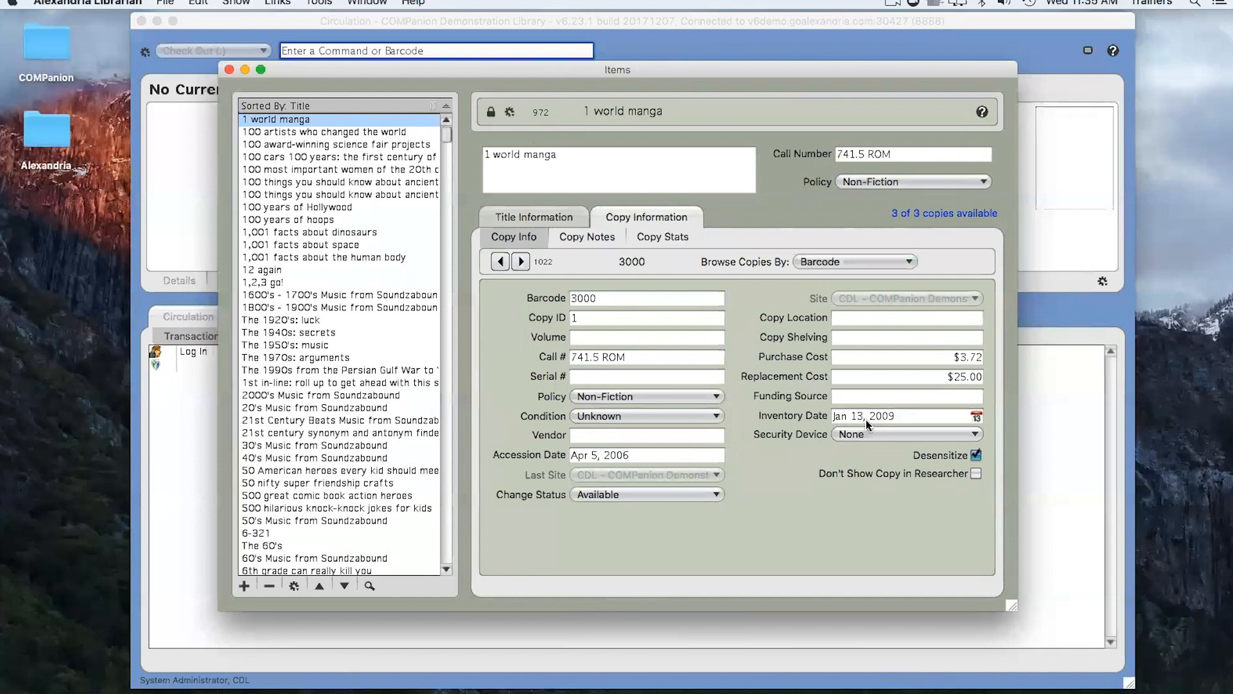
{"action": "mouse_move", "coordinate": [866, 418]}
{"action": "left_click", "coordinate": [228, 69]}
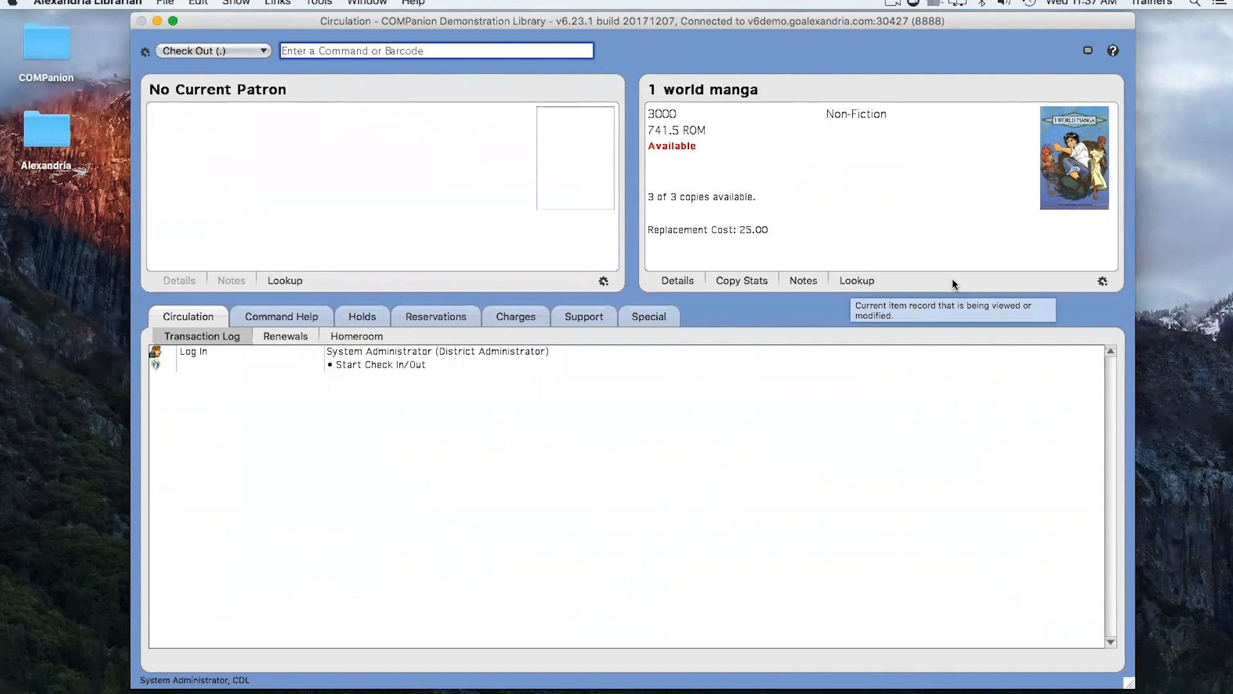
Bring up system patron 1 for lost copies and system patron 2 for discarded copies in Circulation
{"action": "type", "text": "1"}
{"action": "key", "text": "Return"}
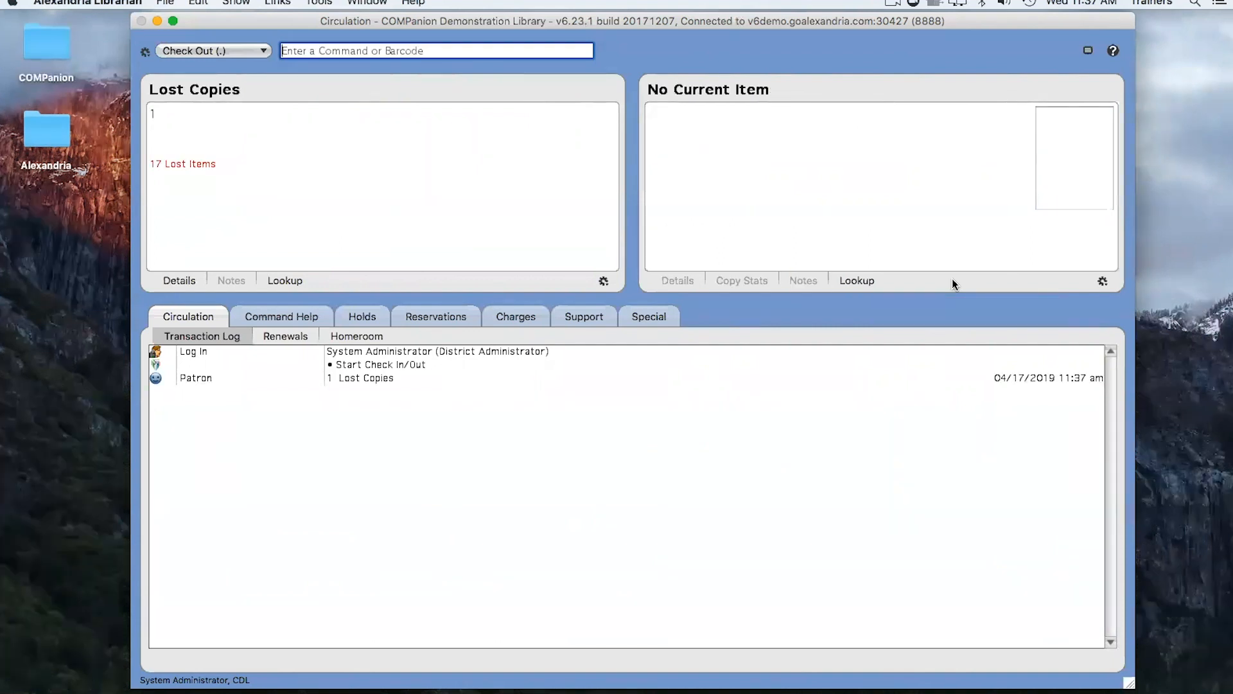
{"action": "type", "text": "2"}
{"action": "key", "text": "Return"}
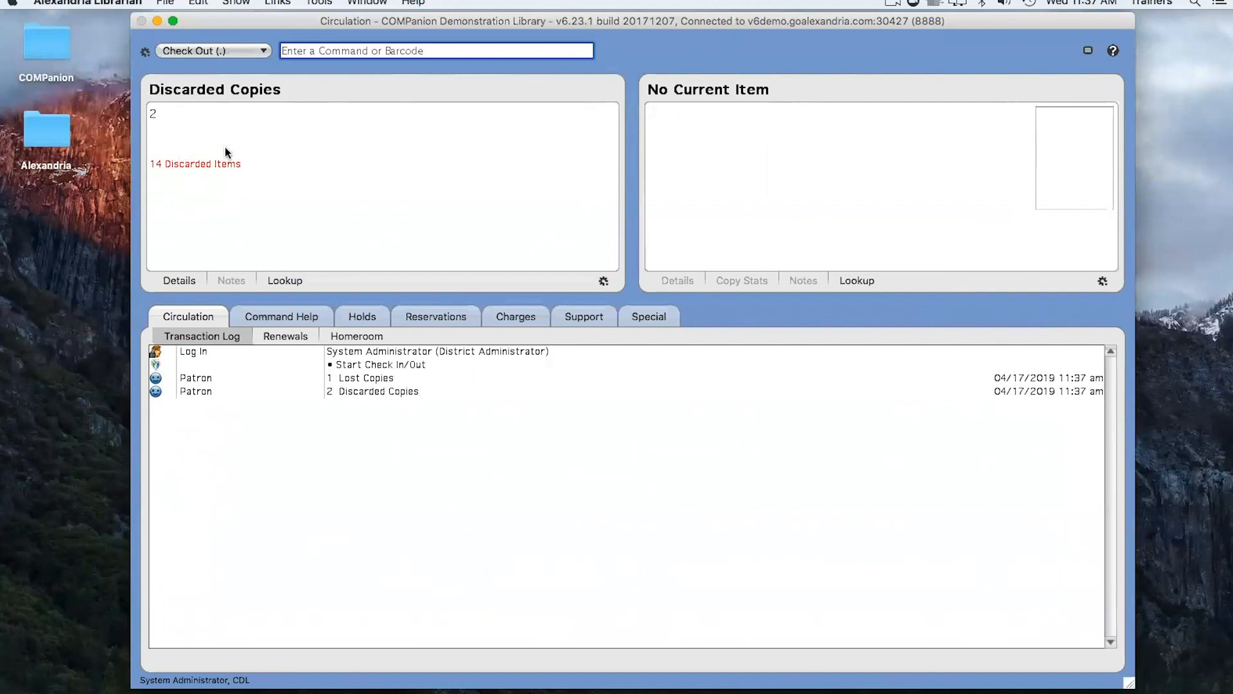
Review the details listing for the Discarded Copies system patron and close it
{"action": "left_click", "coordinate": [174, 279]}
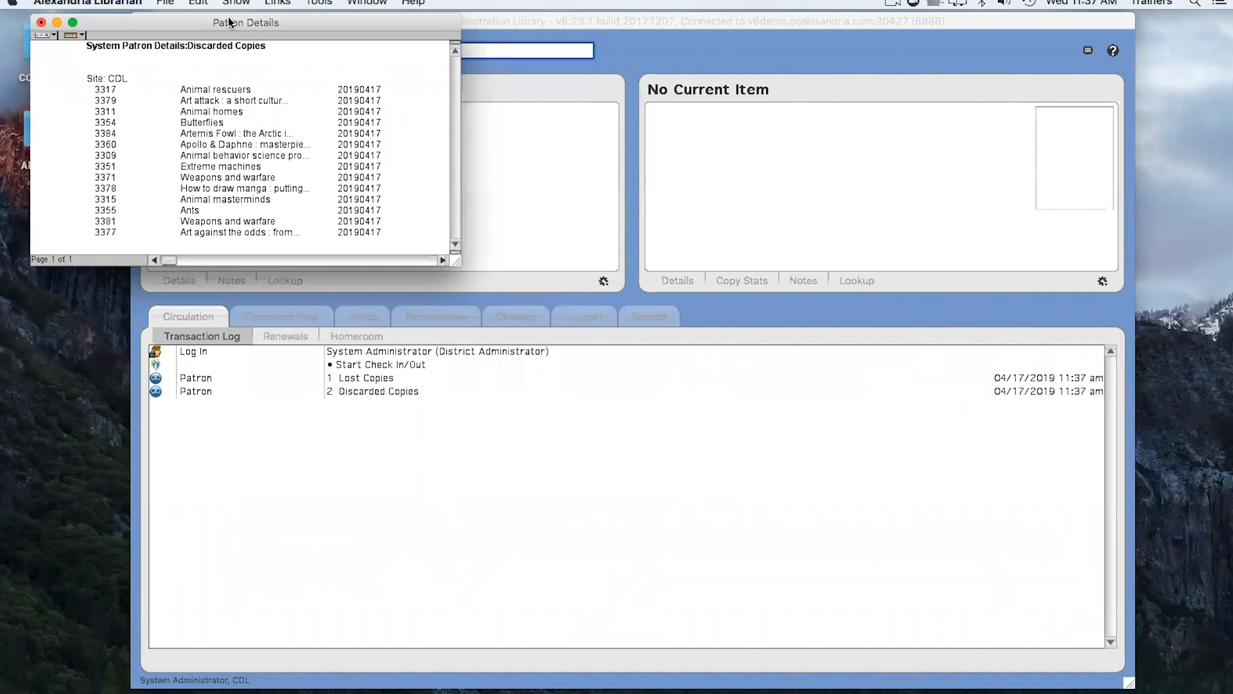
{"action": "left_click_drag", "start_coordinate": [226, 19], "coordinate": [225, 19]}
{"action": "left_click", "coordinate": [41, 23]}
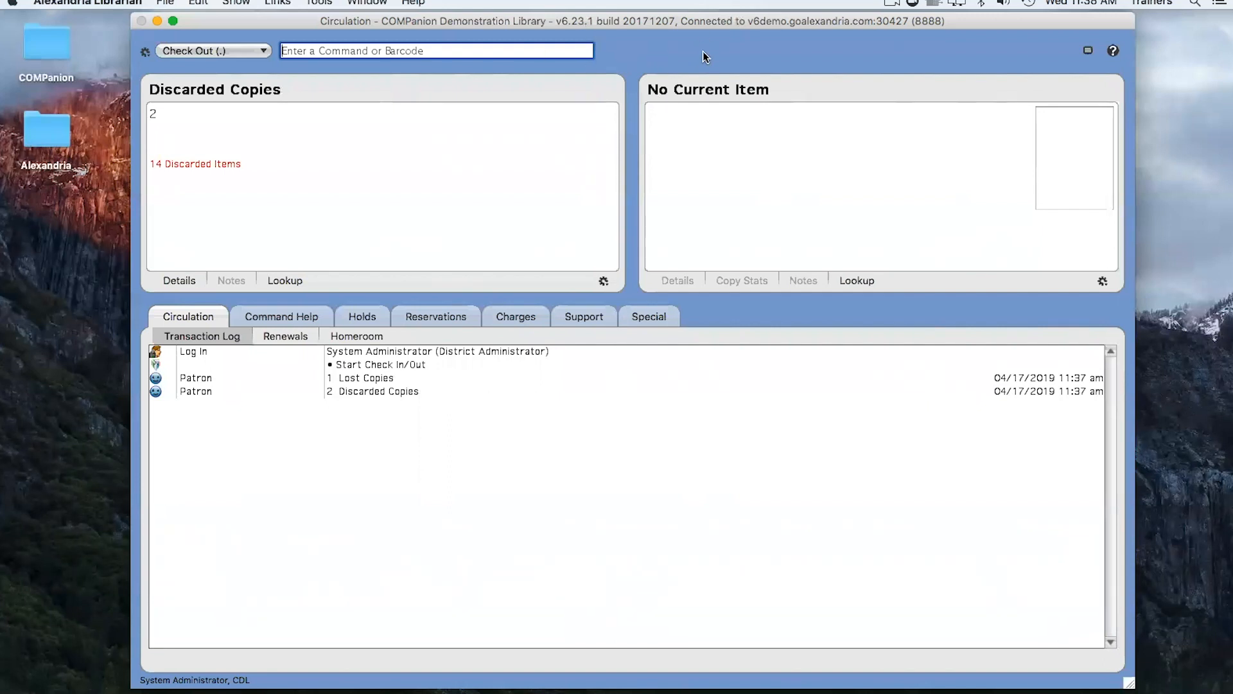
Open Inventory Management in Chrome from the Librarian's tools, glance at the sessions and Circulation, and return to the inventory introduction
{"action": "left_click", "coordinate": [319, 3]}
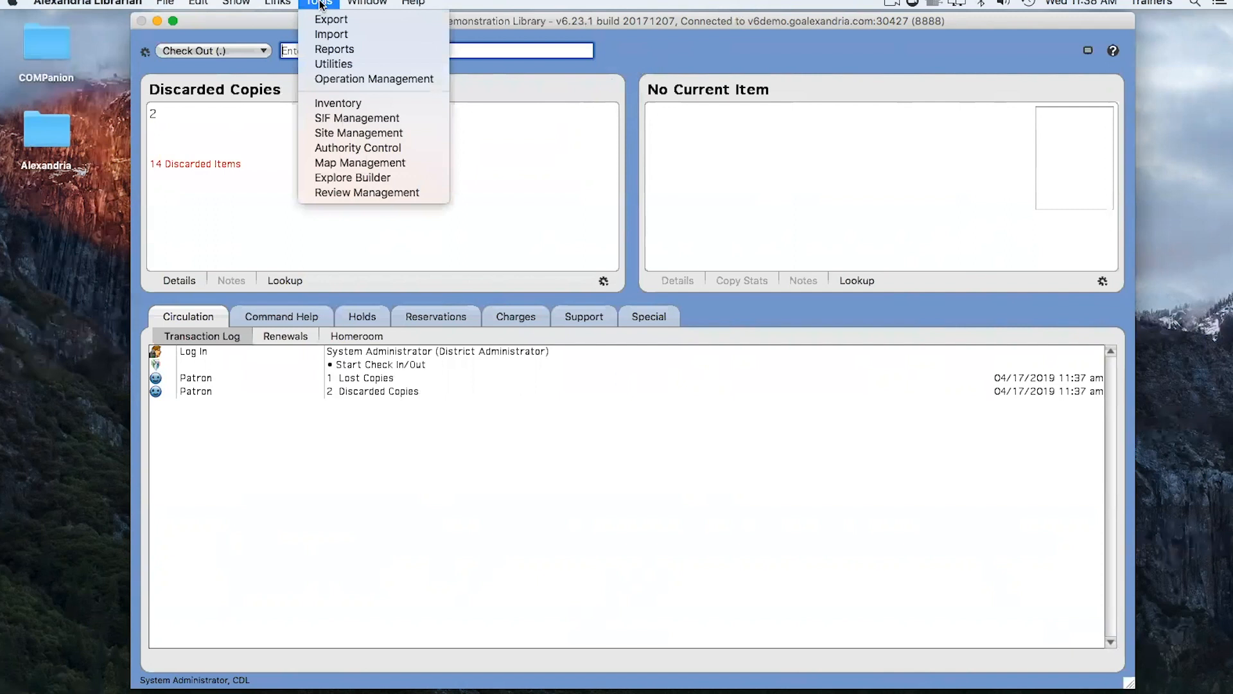
{"action": "left_click", "coordinate": [344, 106]}
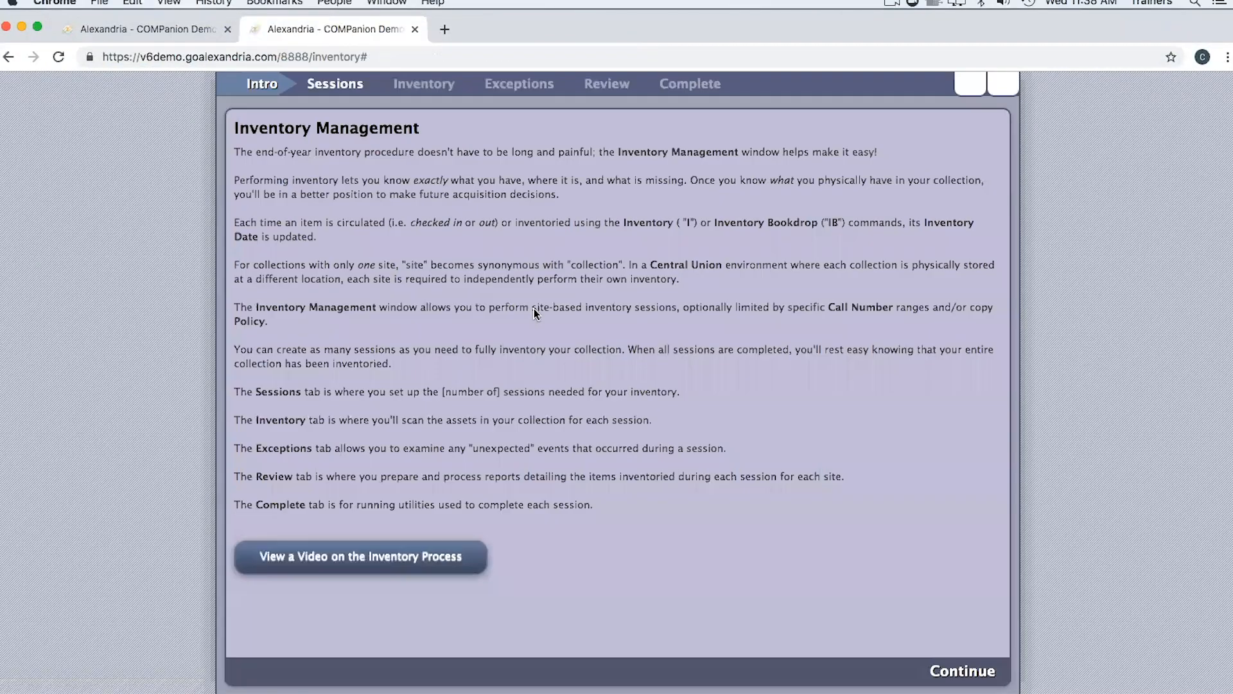
{"action": "left_click", "coordinate": [334, 85]}
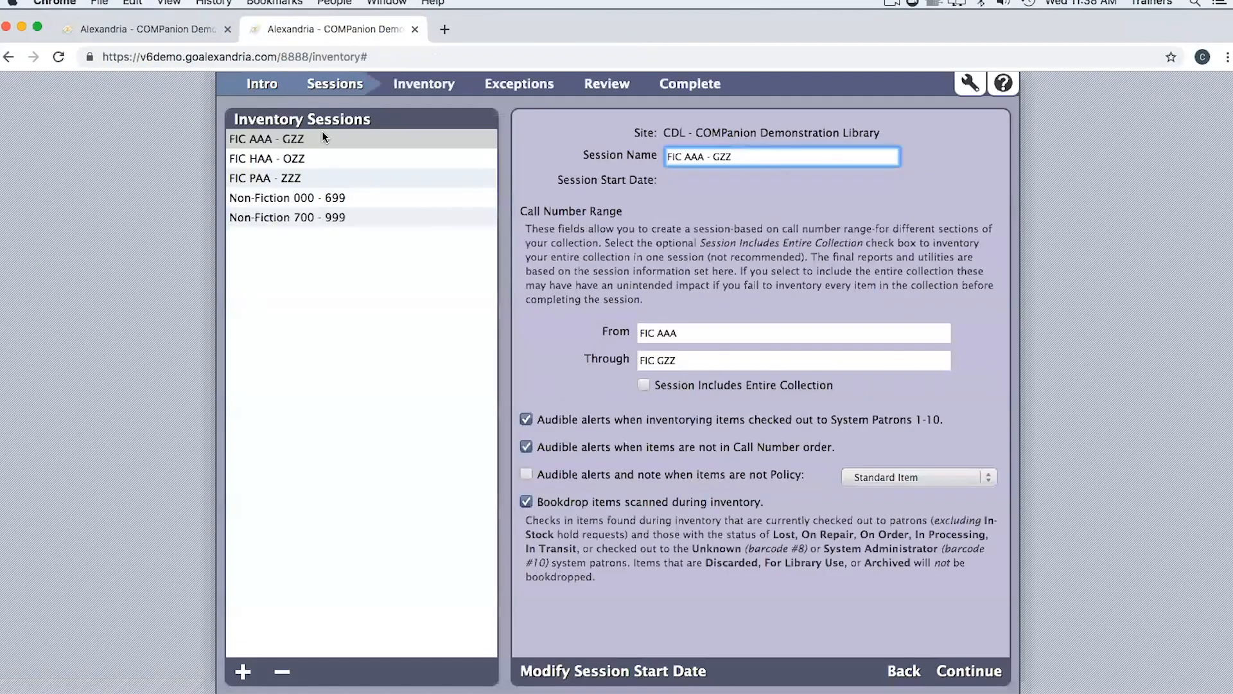
{"action": "left_click", "coordinate": [257, 87]}
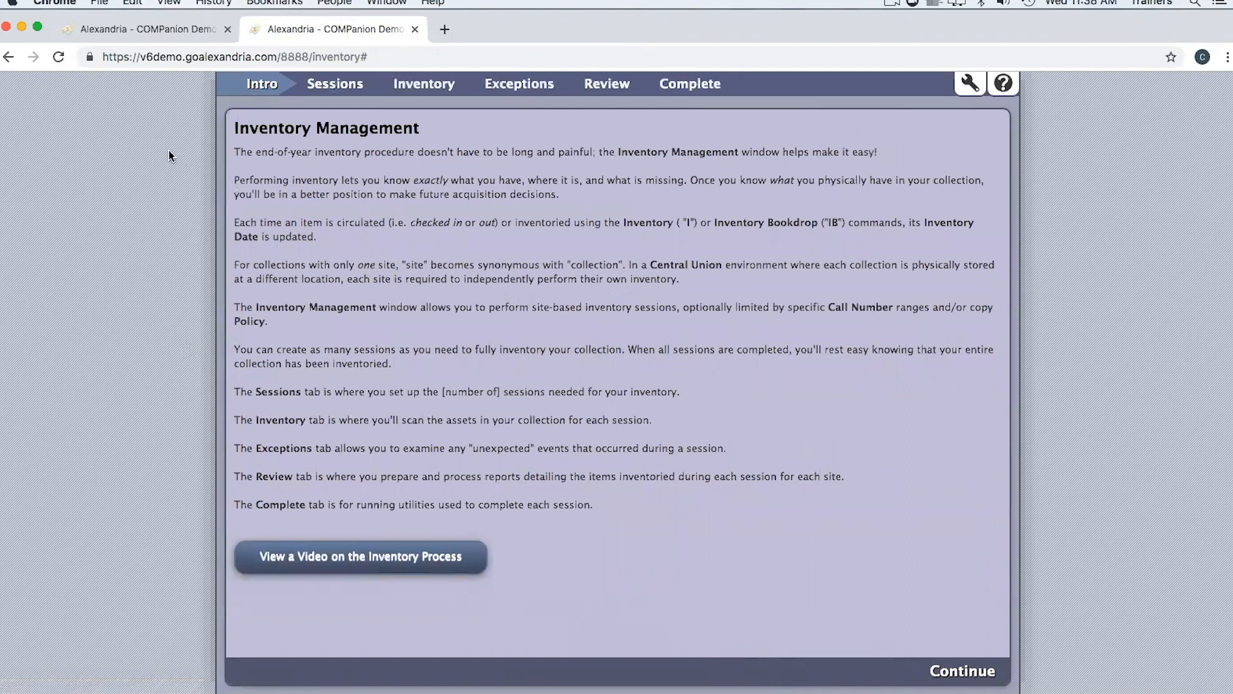
{"action": "left_click", "coordinate": [140, 27]}
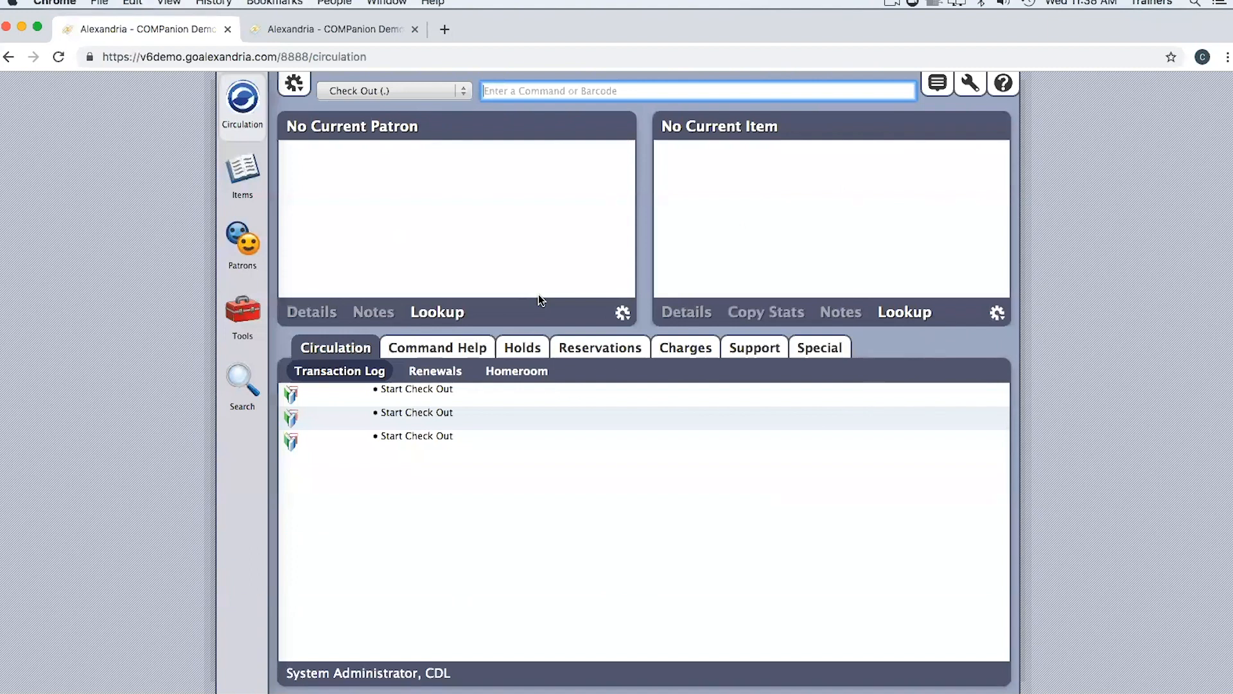
{"action": "left_click", "coordinate": [326, 29]}
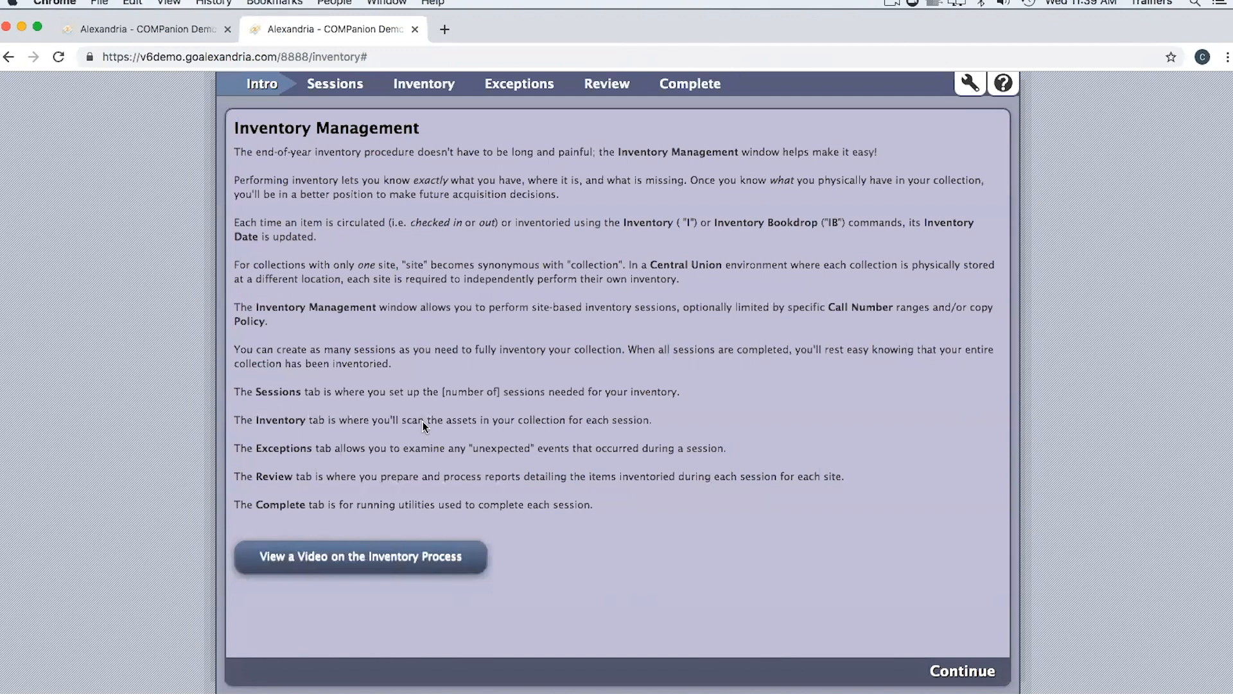
Examine the name, call number range and alert settings of each existing inventory session, from FIC AAA - GZZ through Non-Fiction 700 - 999
{"action": "left_click", "coordinate": [334, 90]}
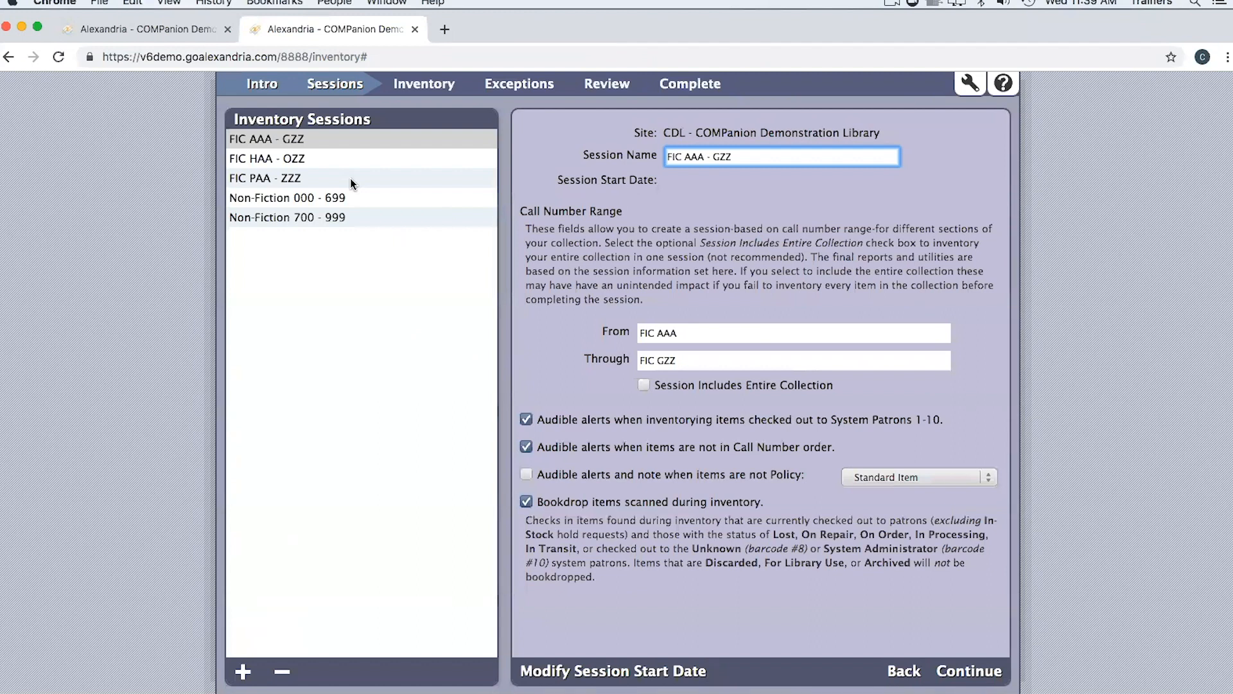
{"action": "left_click", "coordinate": [275, 158]}
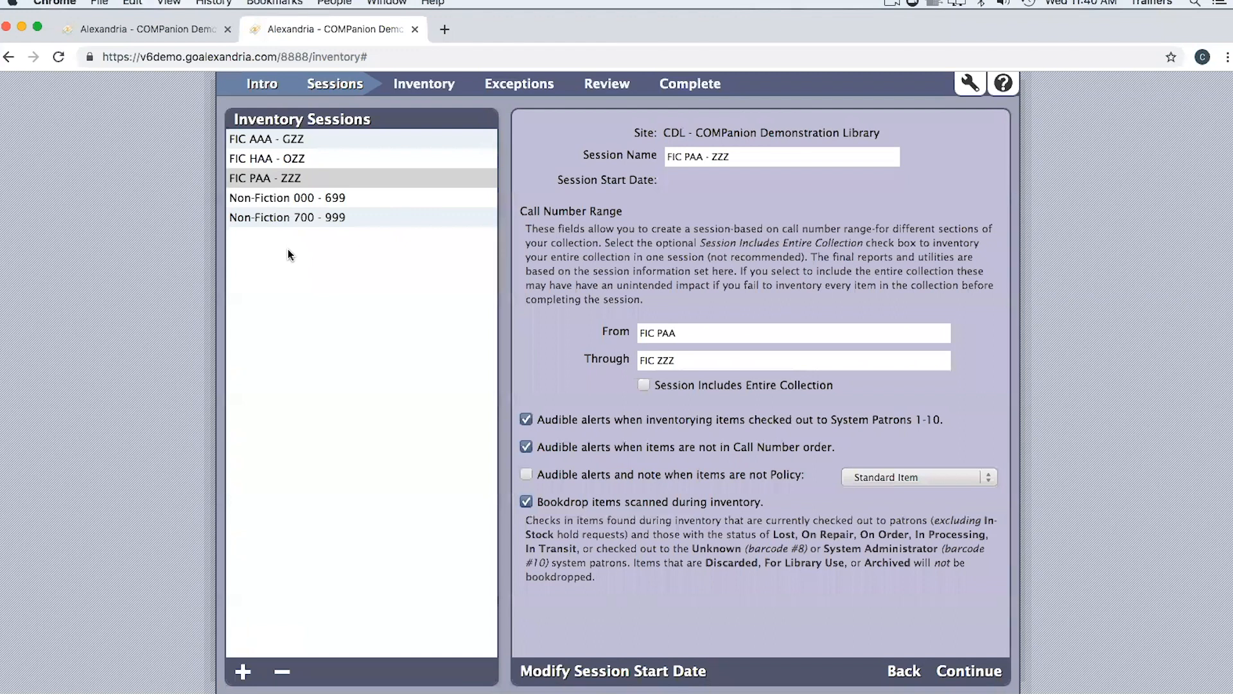
{"action": "left_click", "coordinate": [286, 142]}
{"action": "left_click", "coordinate": [278, 161]}
{"action": "left_click", "coordinate": [275, 181]}
{"action": "left_click", "coordinate": [276, 198]}
{"action": "left_click", "coordinate": [253, 218]}
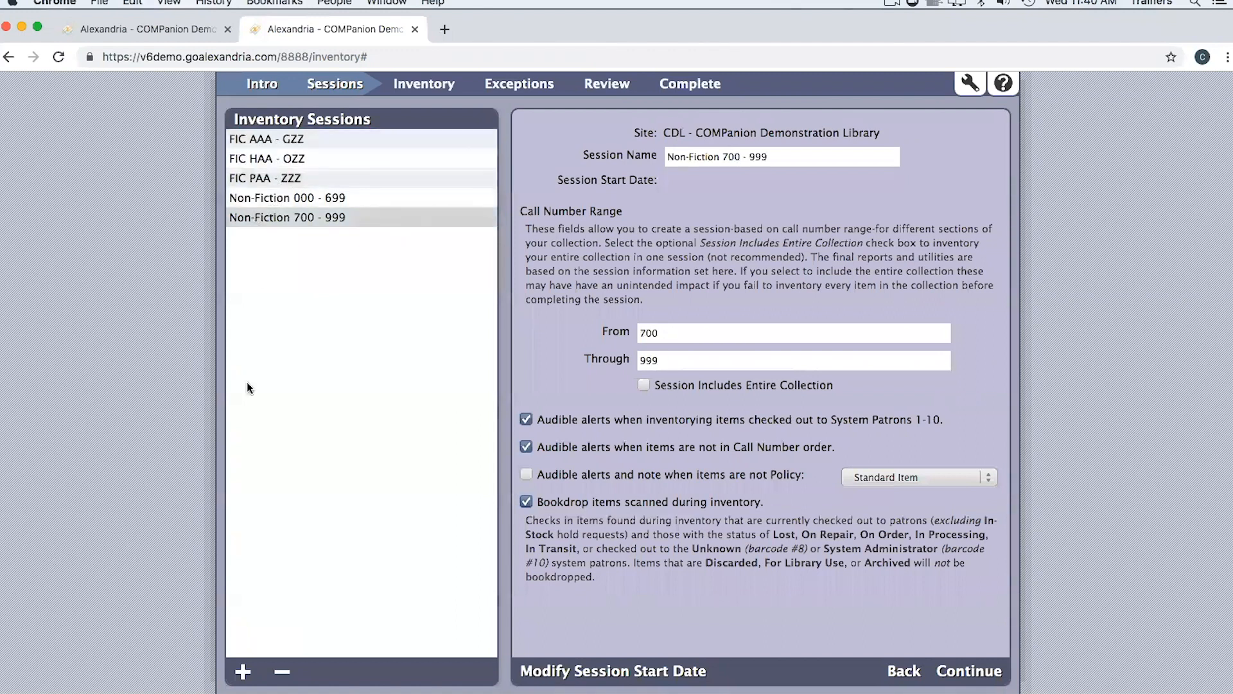
Add an inventory session named Biographies and choose Biography as its alert policy
{"action": "left_click", "coordinate": [243, 671]}
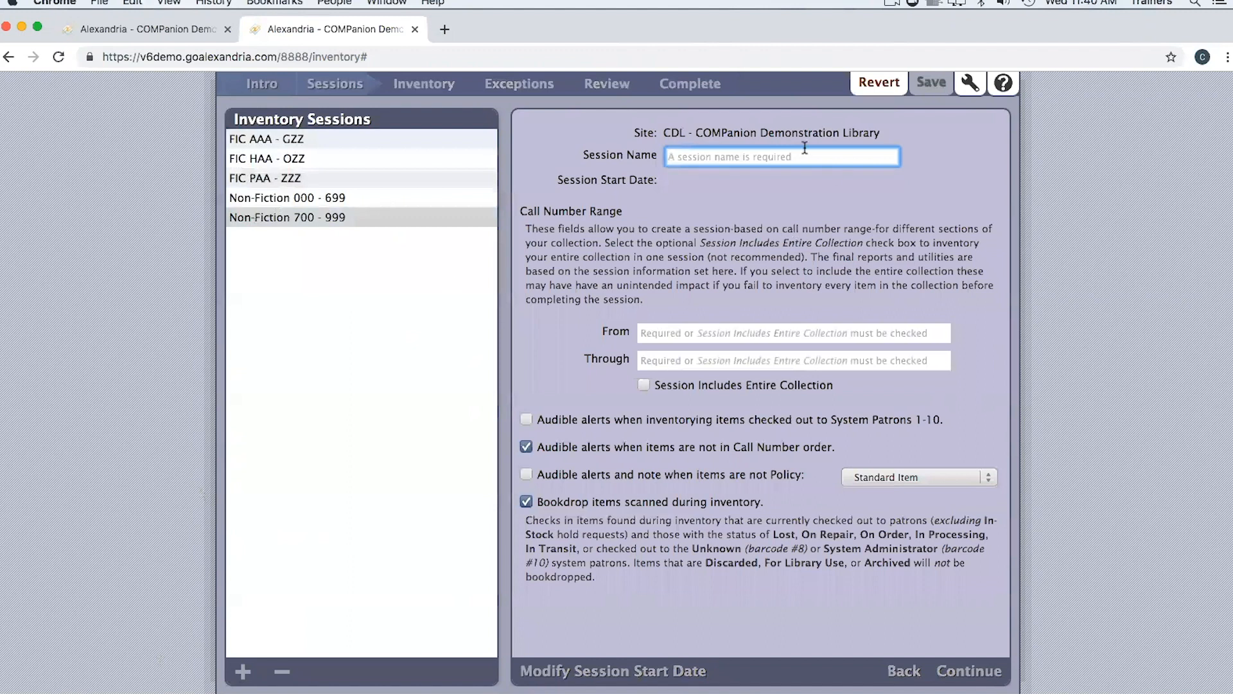
{"action": "type", "text": "Bi"}
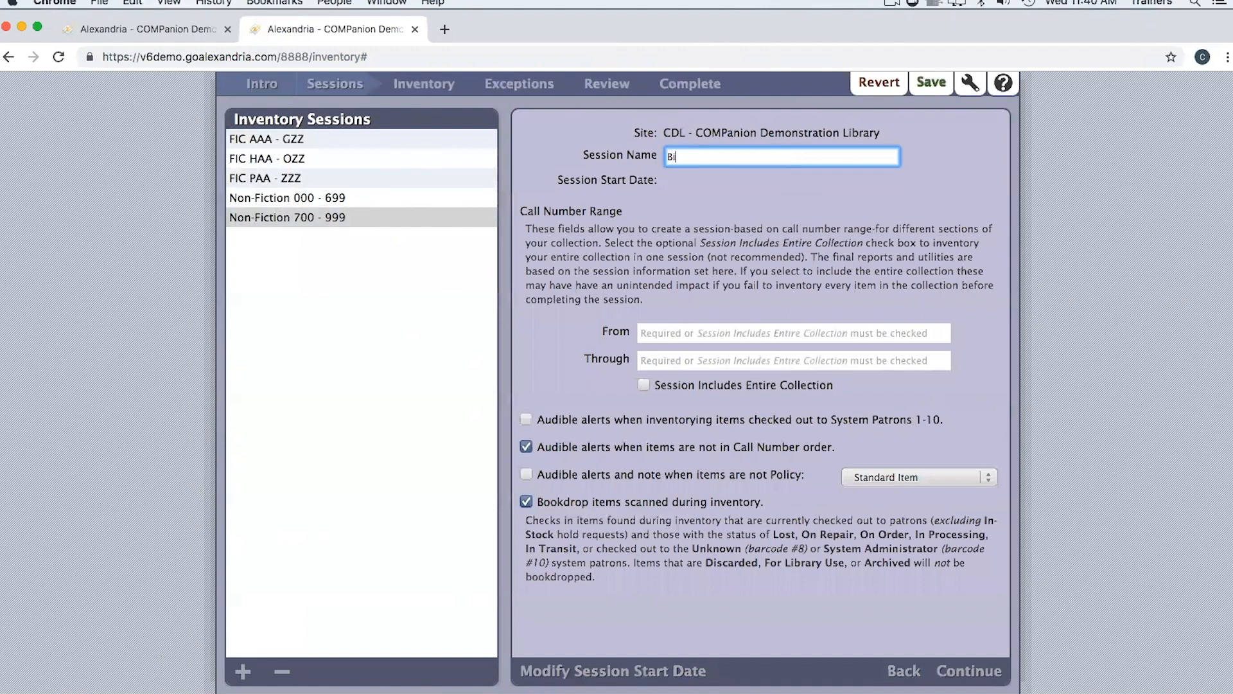
{"action": "type", "text": "ographies"}
{"action": "left_click", "coordinate": [929, 469]}
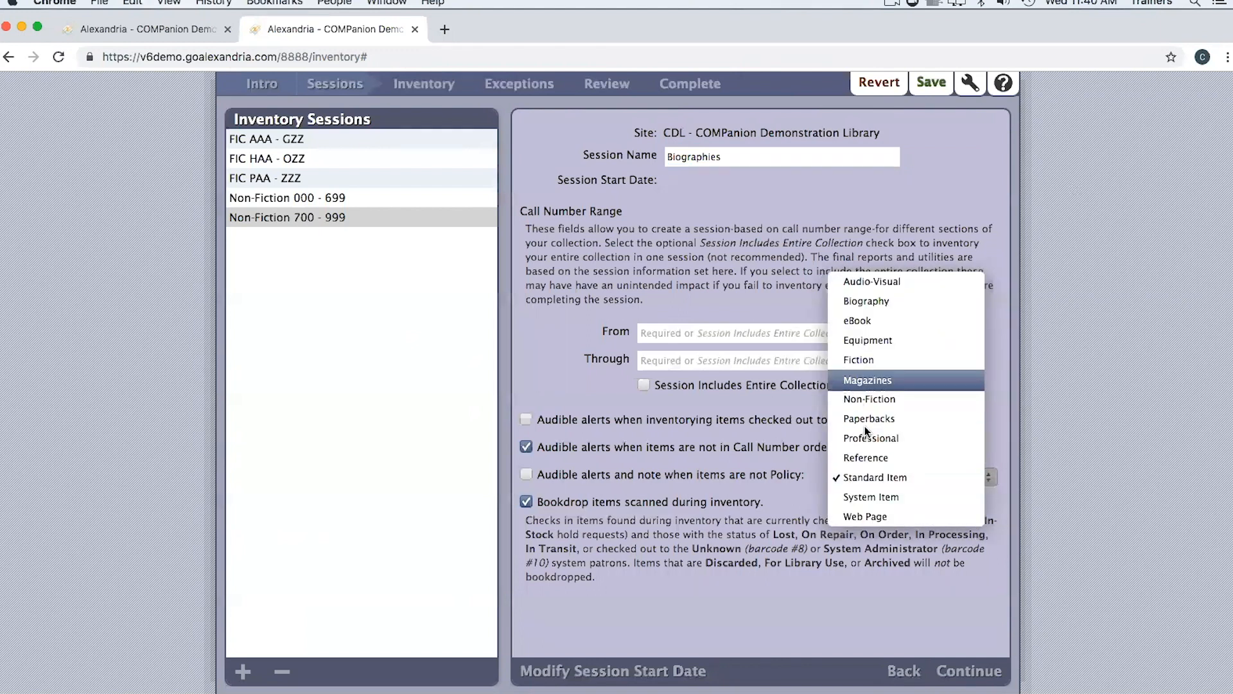
{"action": "left_click", "coordinate": [860, 303]}
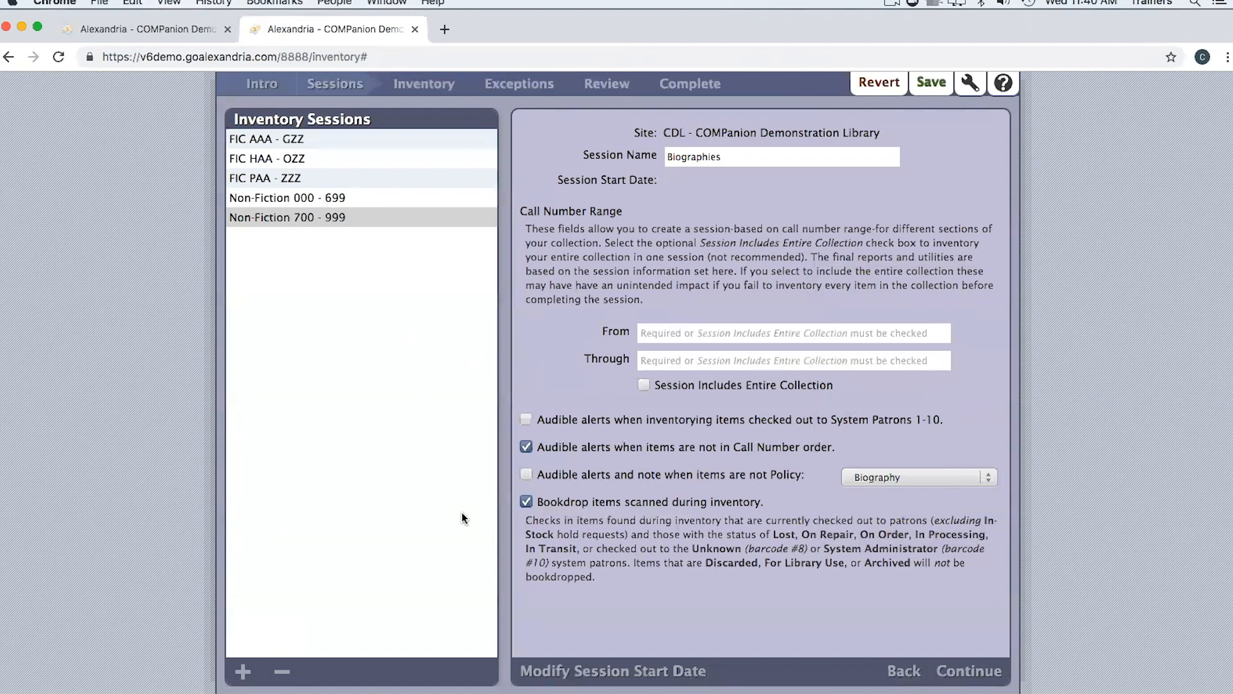
Include the entire collection in the Biographies session, enable the System Patrons 1-10 and non-matching policy alerts, and save it
{"action": "left_click", "coordinate": [524, 418]}
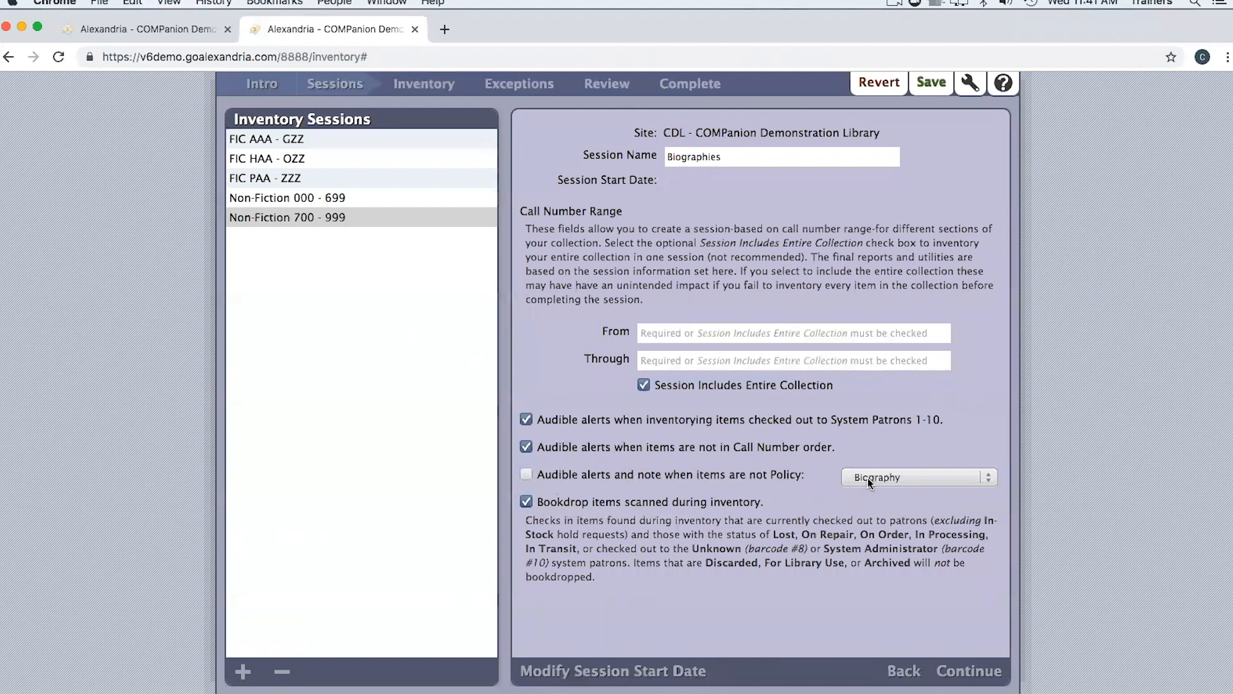
{"action": "left_click", "coordinate": [527, 477]}
{"action": "left_click", "coordinate": [927, 86]}
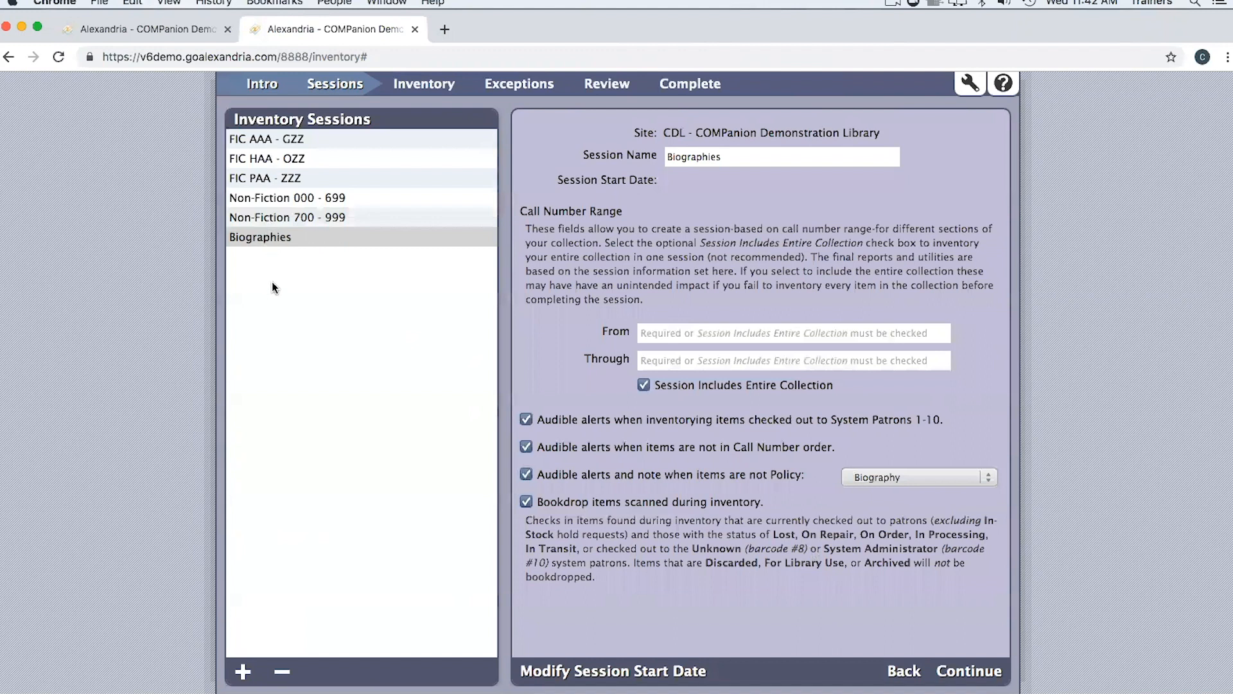
Go through the three fiction and two non-fiction sessions in turn to compare how the collection is divided
{"action": "left_click", "coordinate": [279, 139]}
{"action": "left_click", "coordinate": [278, 159]}
{"action": "left_click", "coordinate": [272, 180]}
{"action": "left_click", "coordinate": [274, 199]}
{"action": "left_click", "coordinate": [274, 219]}
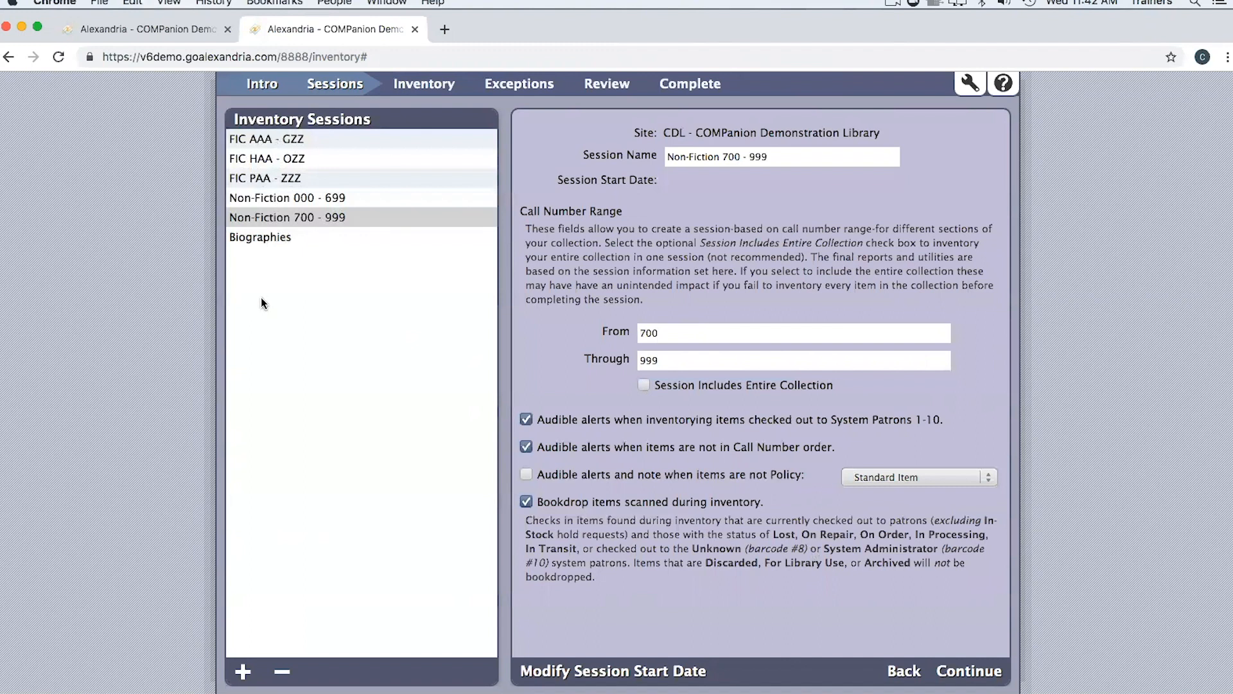
Start inventorying with the FIC AAA - GZZ session and enter barcodes 3358, 3320, 3300 and 3372
{"action": "left_click", "coordinate": [299, 139]}
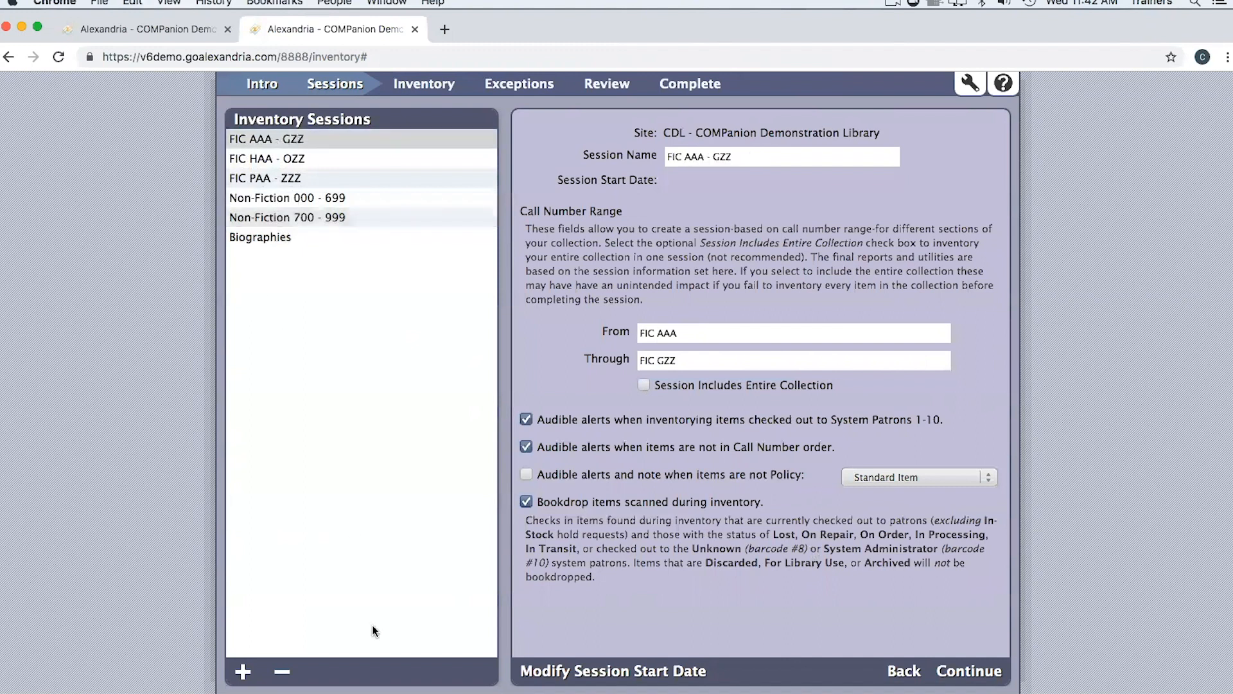
{"action": "left_click", "coordinate": [971, 673]}
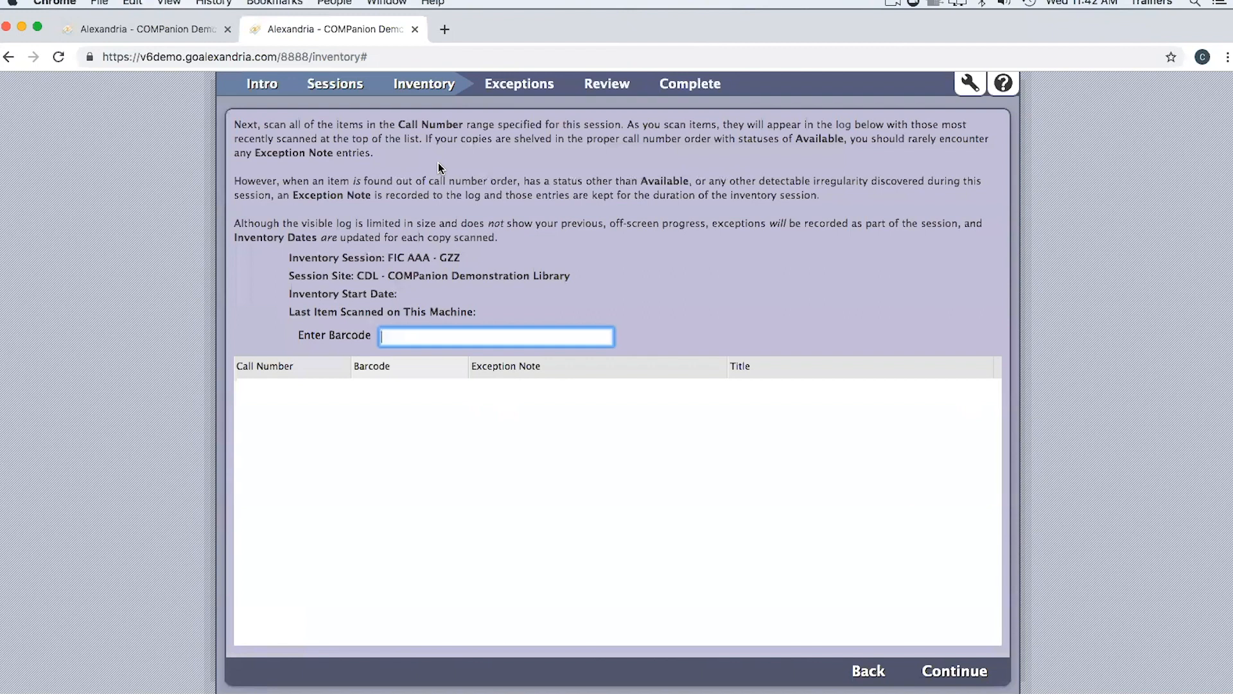
{"action": "type", "text": "3358"}
{"action": "key", "text": "Return"}
{"action": "type", "text": "3320"}
{"action": "key", "text": "Return"}
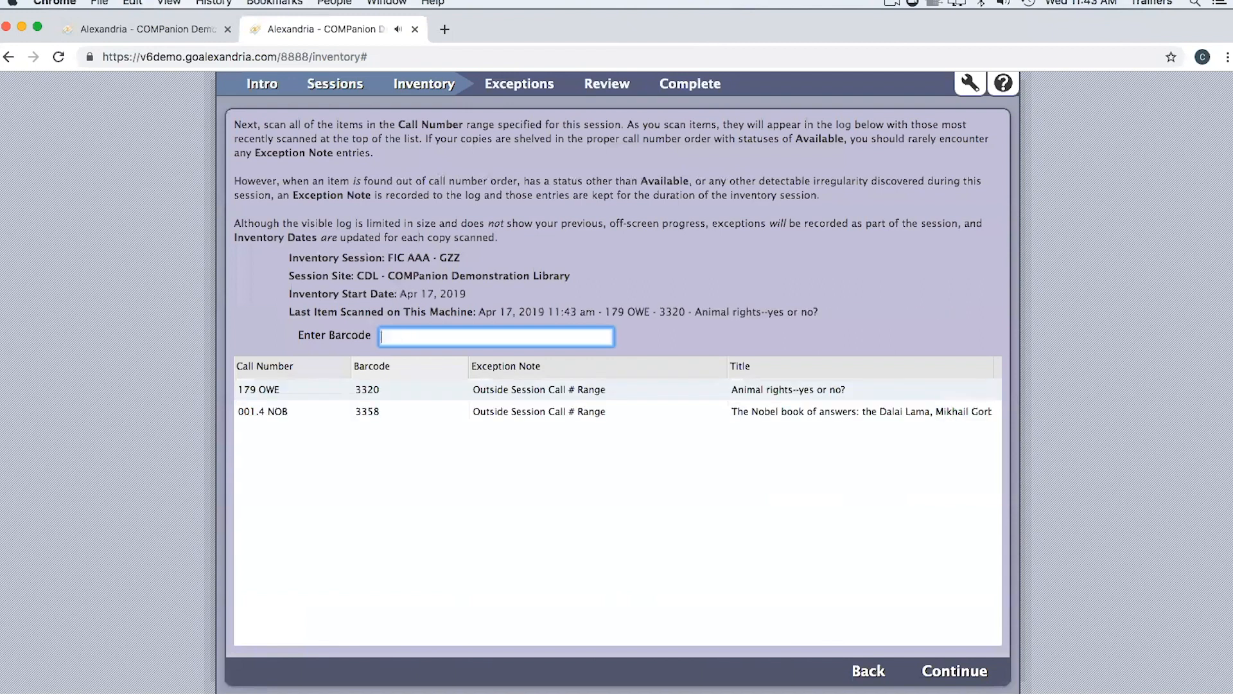
{"action": "type", "text": "3300"}
{"action": "key", "text": "Return"}
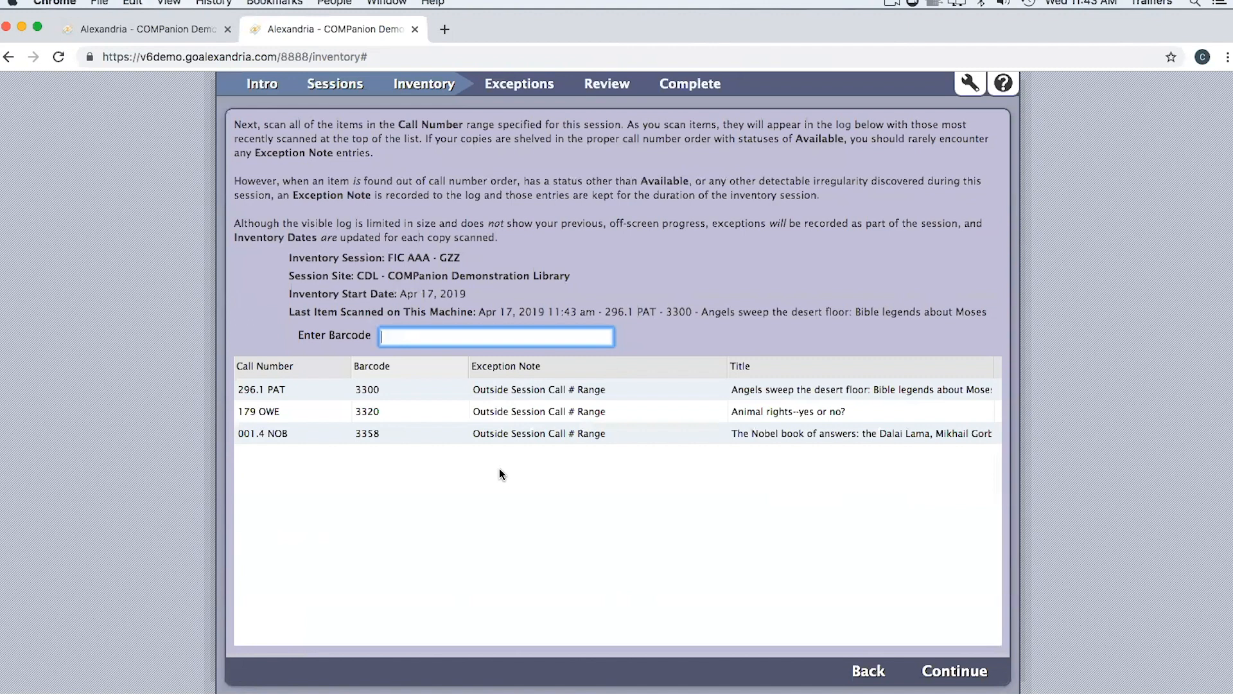
{"action": "type", "text": "3372"}
{"action": "key", "text": "Return"}
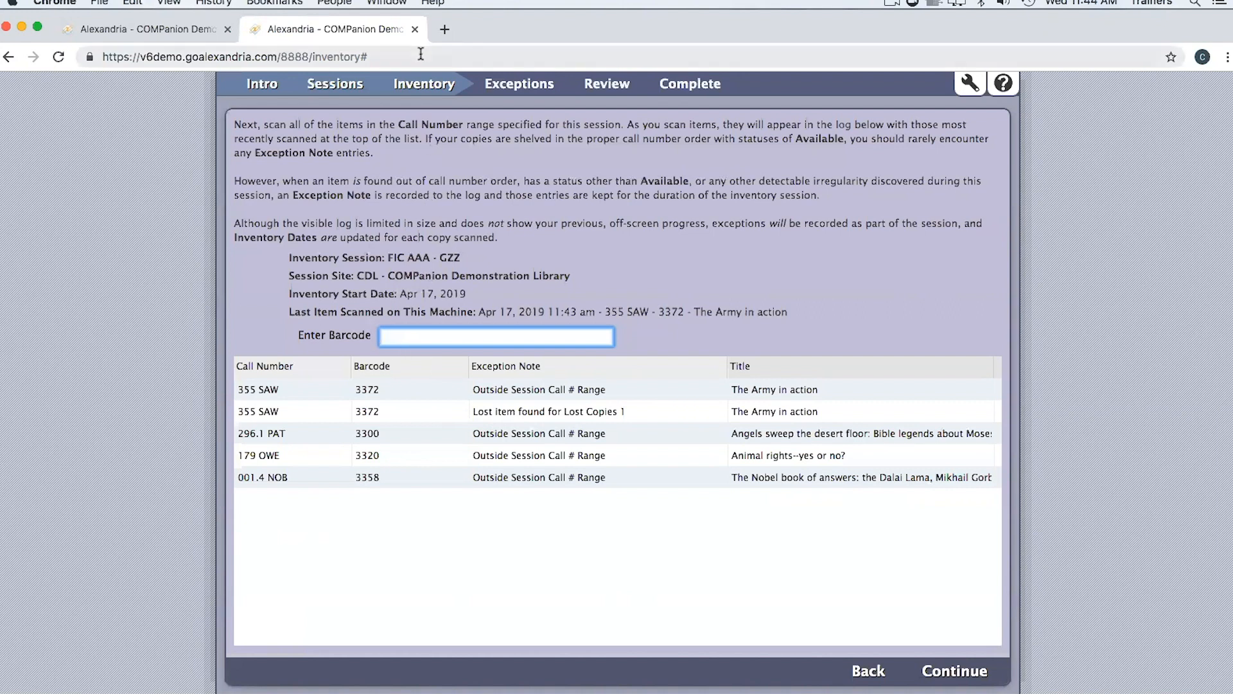
Close the inventory page, minimise Chrome, and reopen Inventory Management from Alexandria Librarian
{"action": "left_click", "coordinate": [415, 29]}
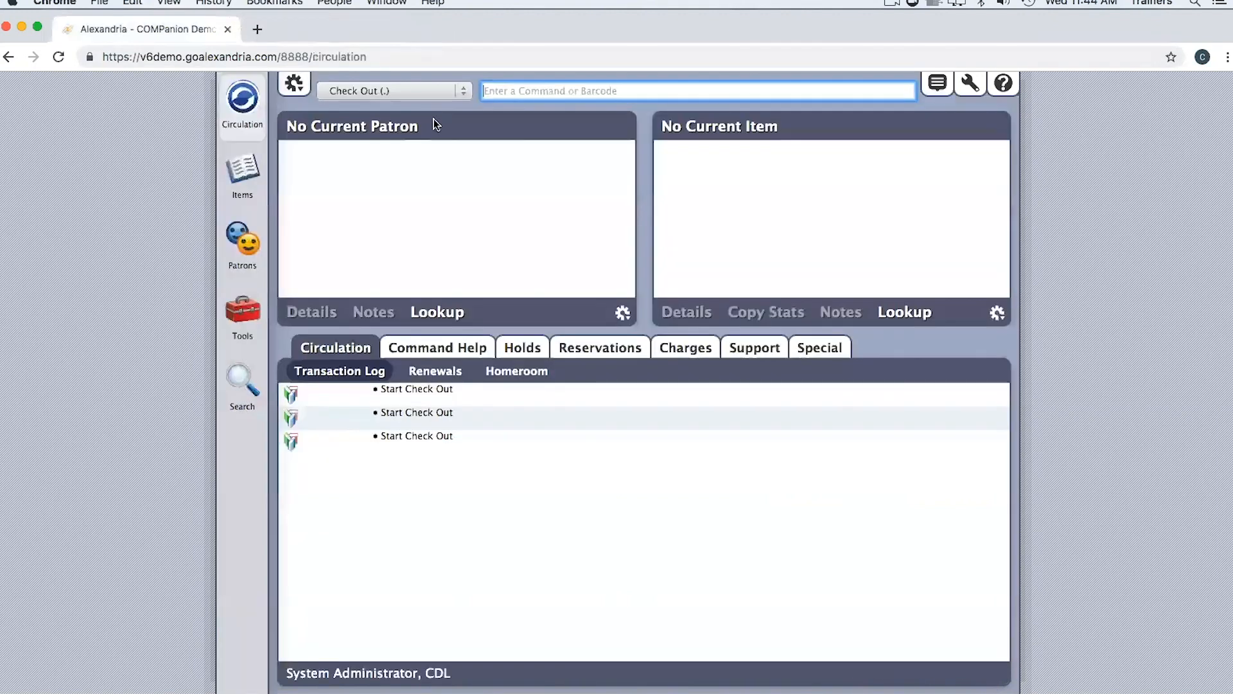
{"action": "left_click", "coordinate": [22, 26]}
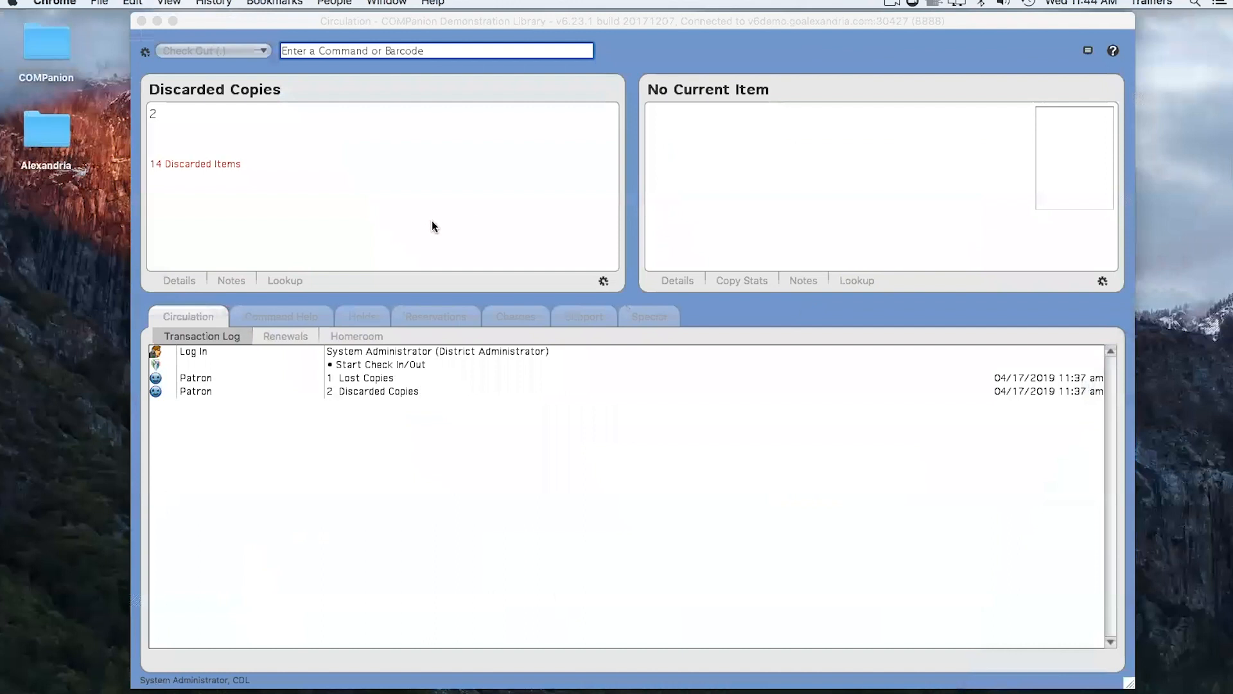
{"action": "left_click", "coordinate": [680, 62]}
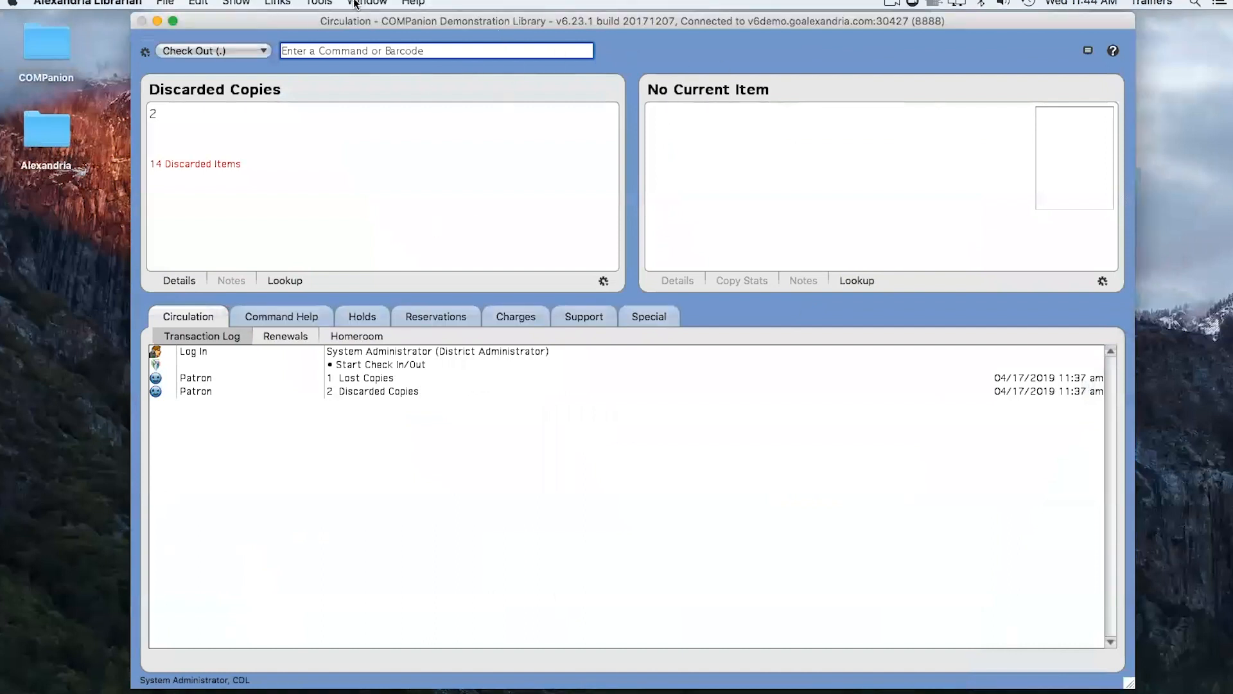
{"action": "left_click", "coordinate": [321, 3]}
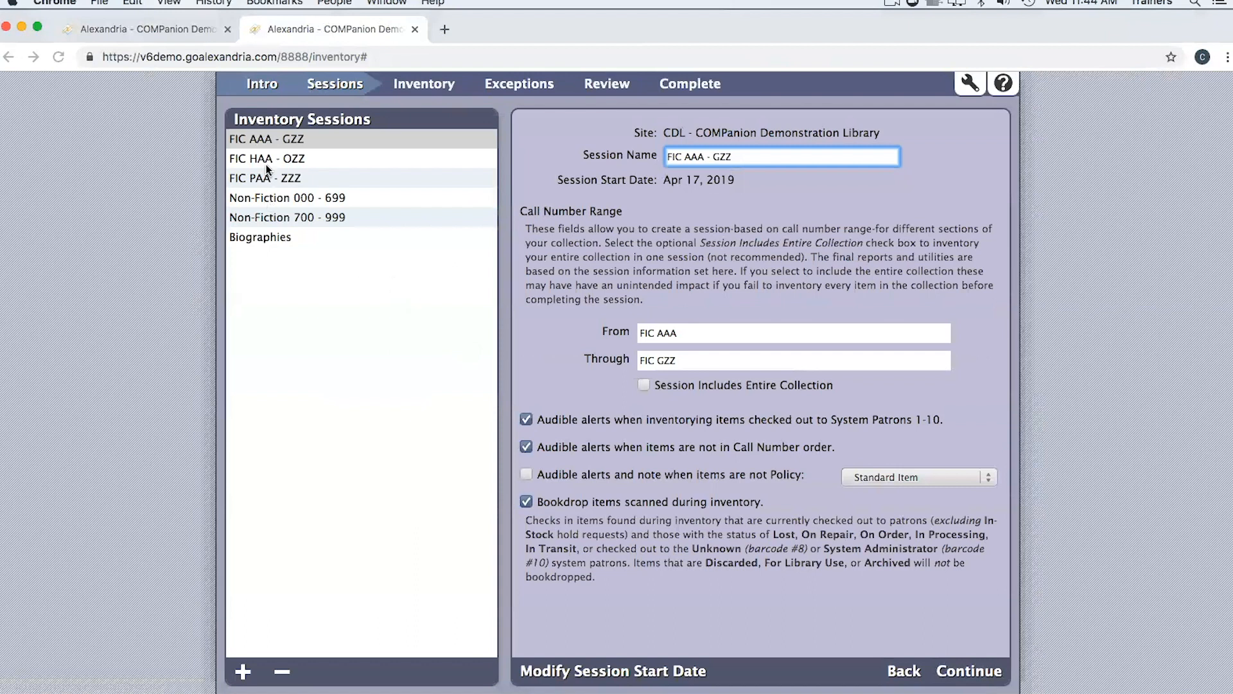
Resume inventorying the FIC AAA - GZZ session and enter barcodes 3389, 3305 and 3301
{"action": "left_click", "coordinate": [263, 143]}
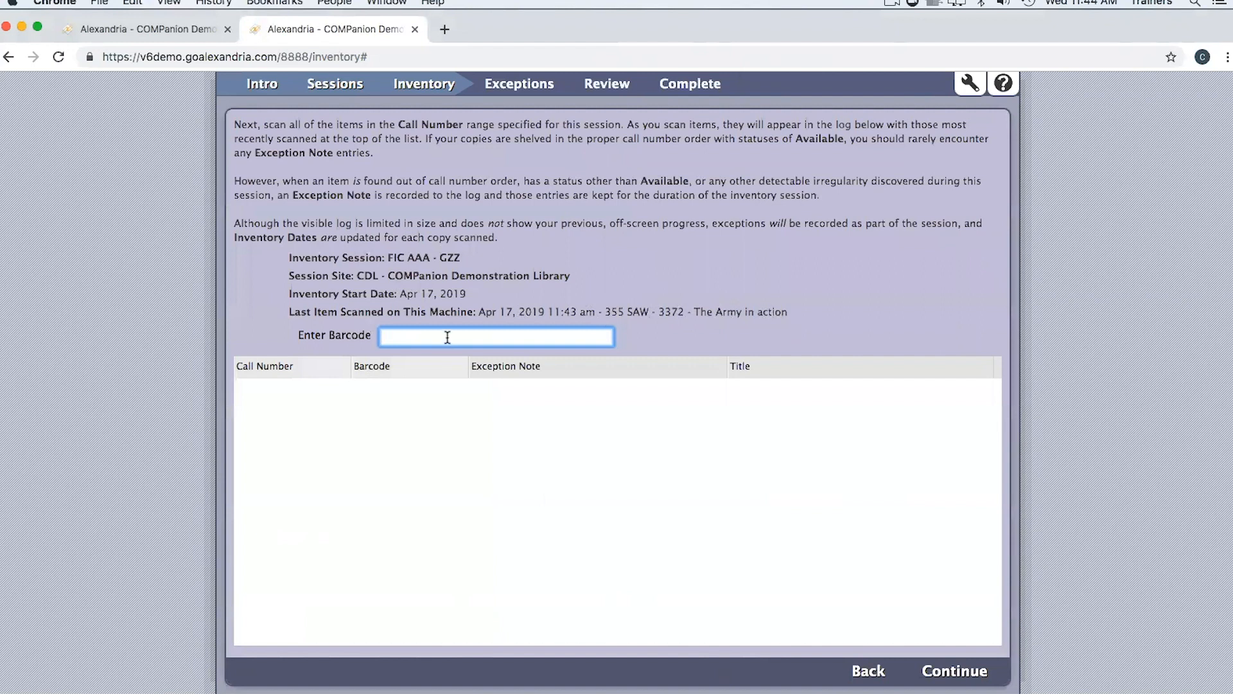
{"action": "type", "text": "3389"}
{"action": "key", "text": "Return"}
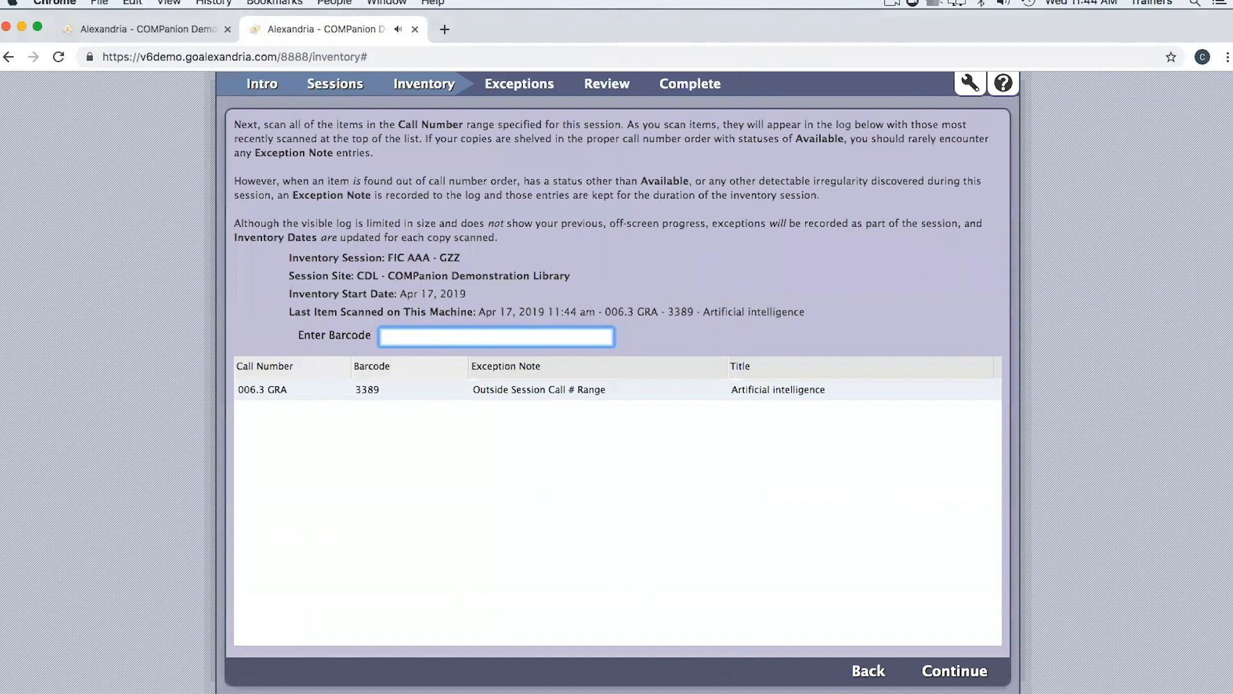
{"action": "type", "text": "3305"}
{"action": "key", "text": "Return"}
{"action": "type", "text": "3301"}
{"action": "key", "text": "Return"}
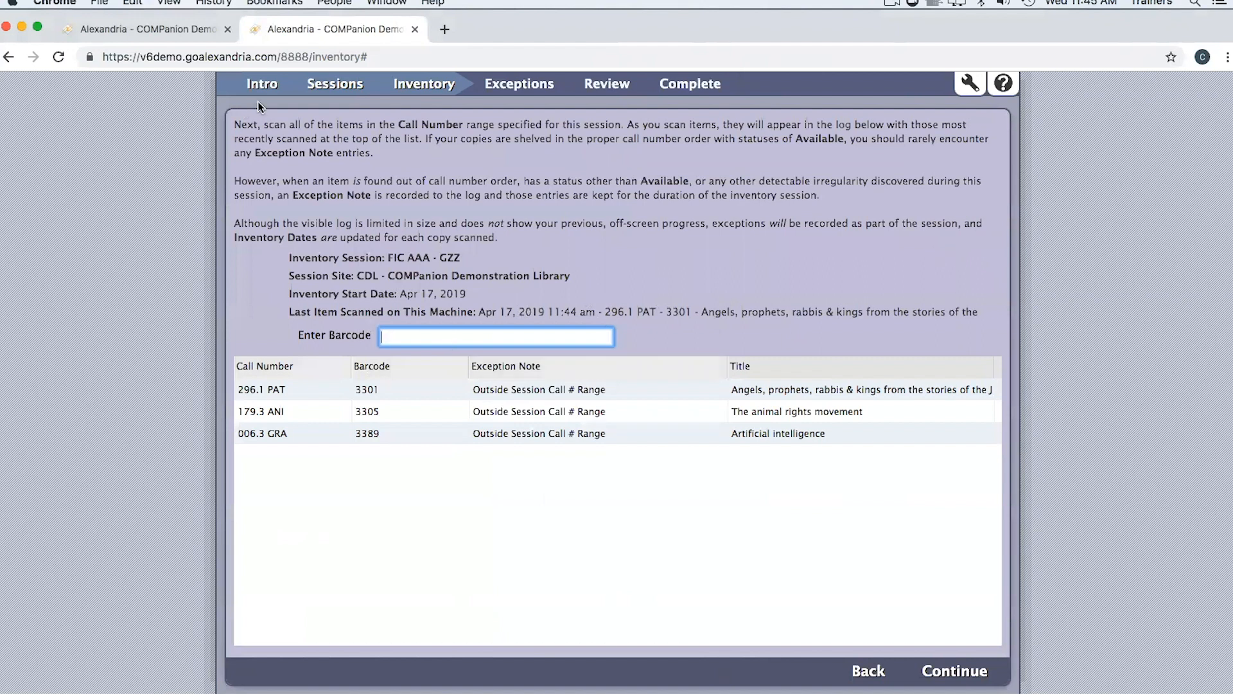
Return to the session list and look through the other two fiction sessions and both non-fiction sessions
{"action": "left_click", "coordinate": [349, 81]}
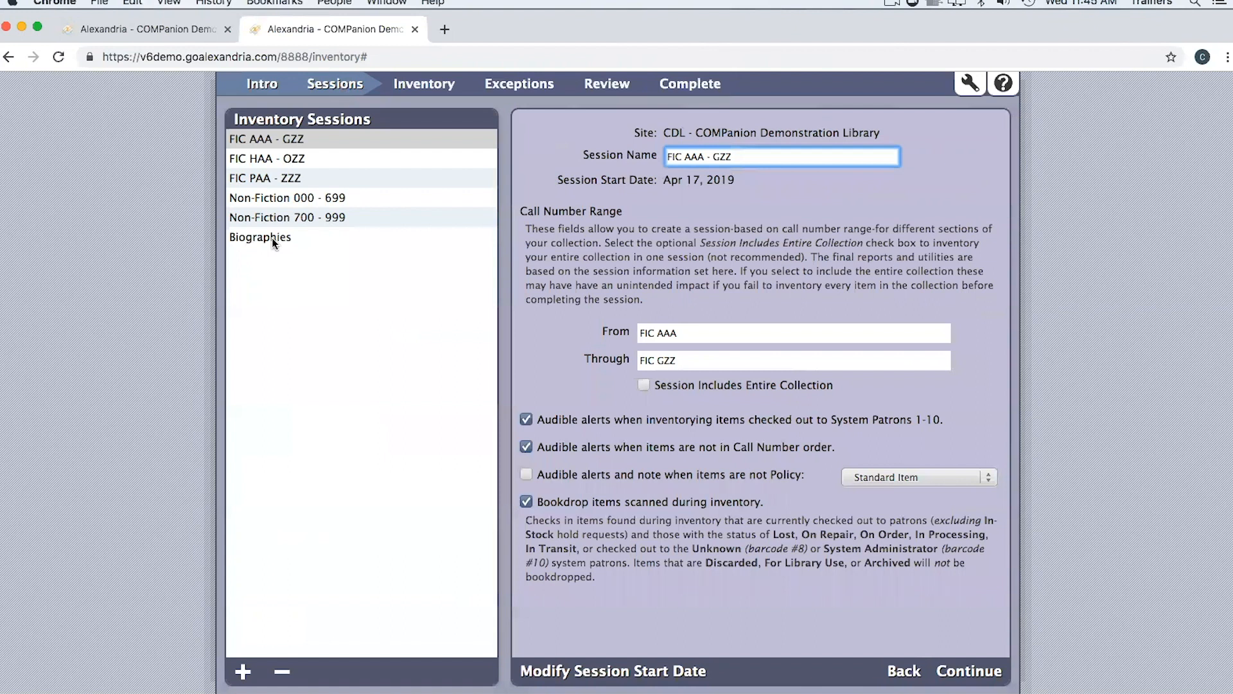
{"action": "left_click", "coordinate": [281, 159]}
{"action": "left_click", "coordinate": [282, 176]}
{"action": "left_click", "coordinate": [281, 197]}
{"action": "left_click", "coordinate": [281, 218]}
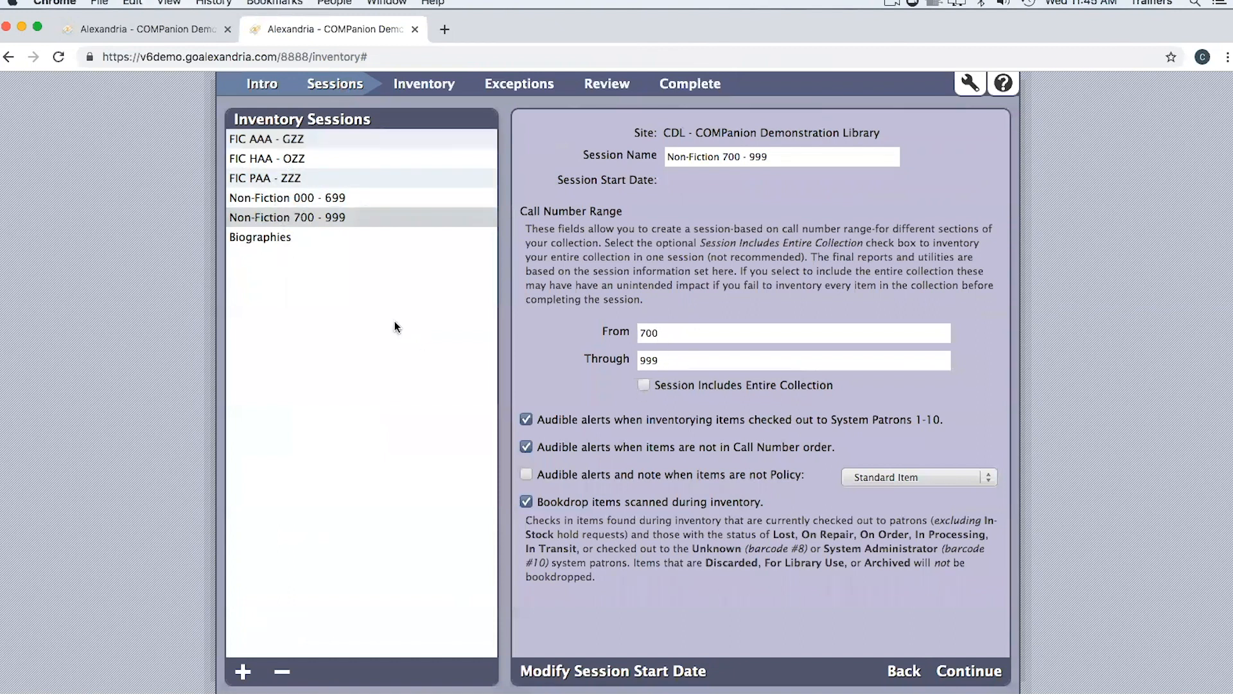
Open the FIC HAA - OZZ session for inventory and examine its exceptions overview
{"action": "left_click", "coordinate": [262, 164]}
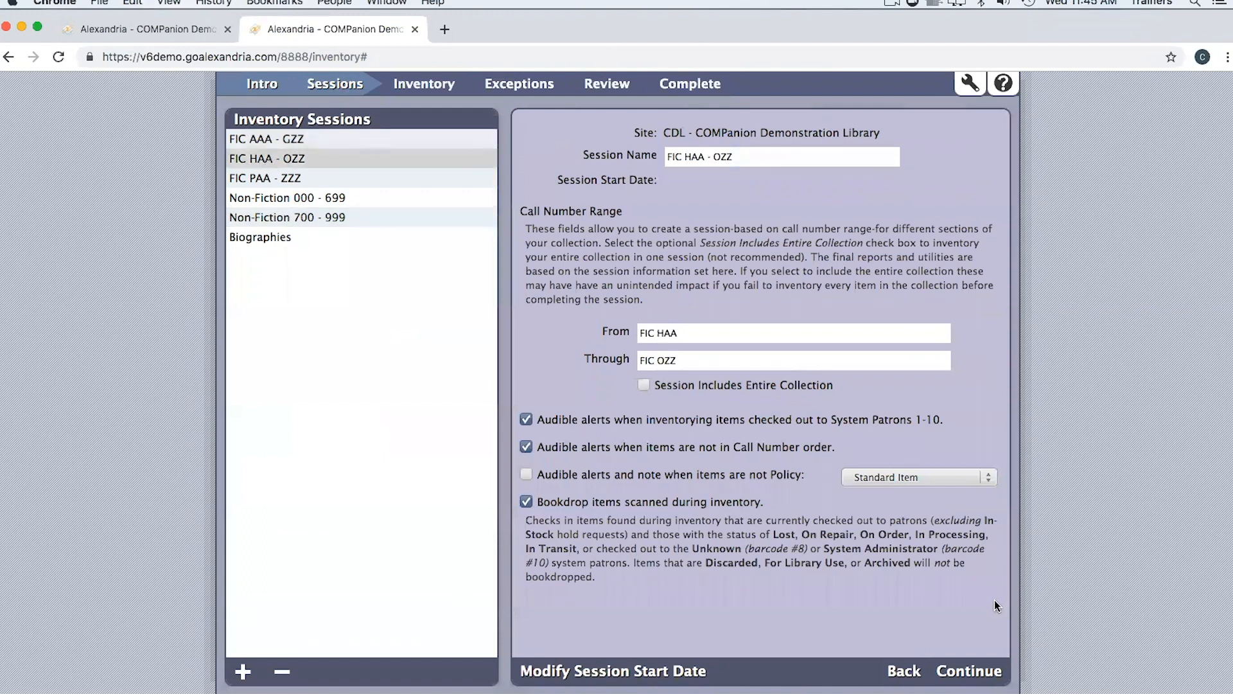
{"action": "left_click", "coordinate": [969, 670]}
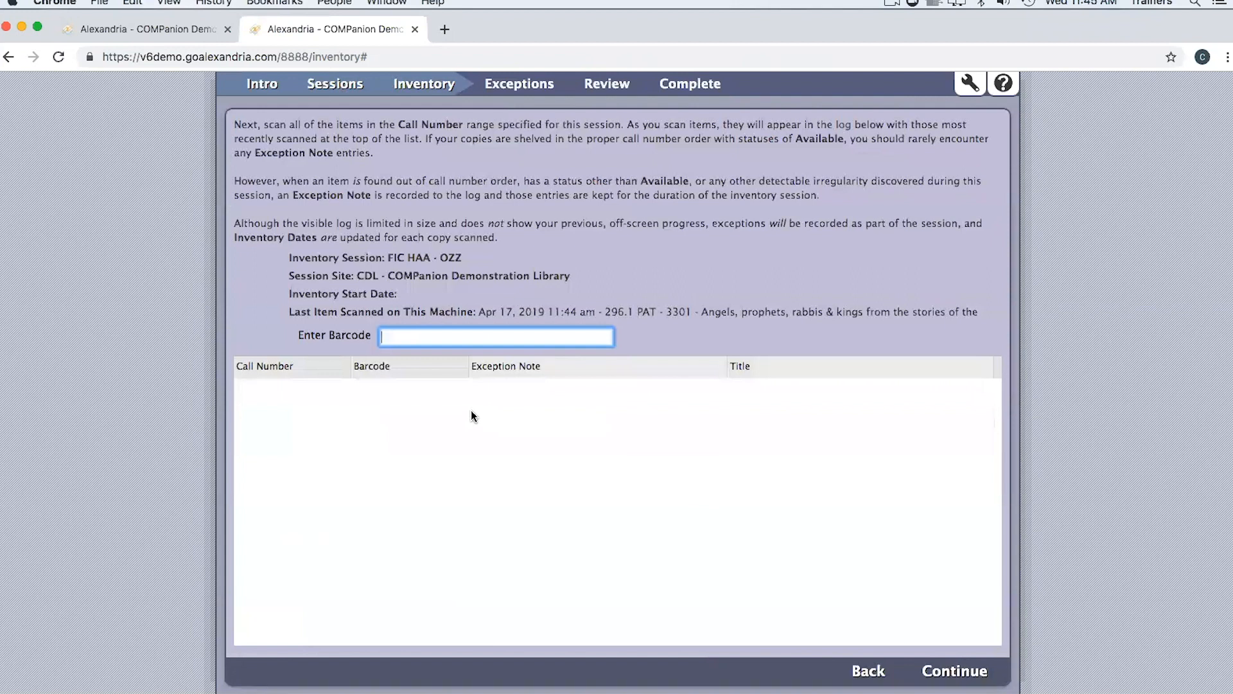
{"action": "left_click", "coordinate": [334, 86]}
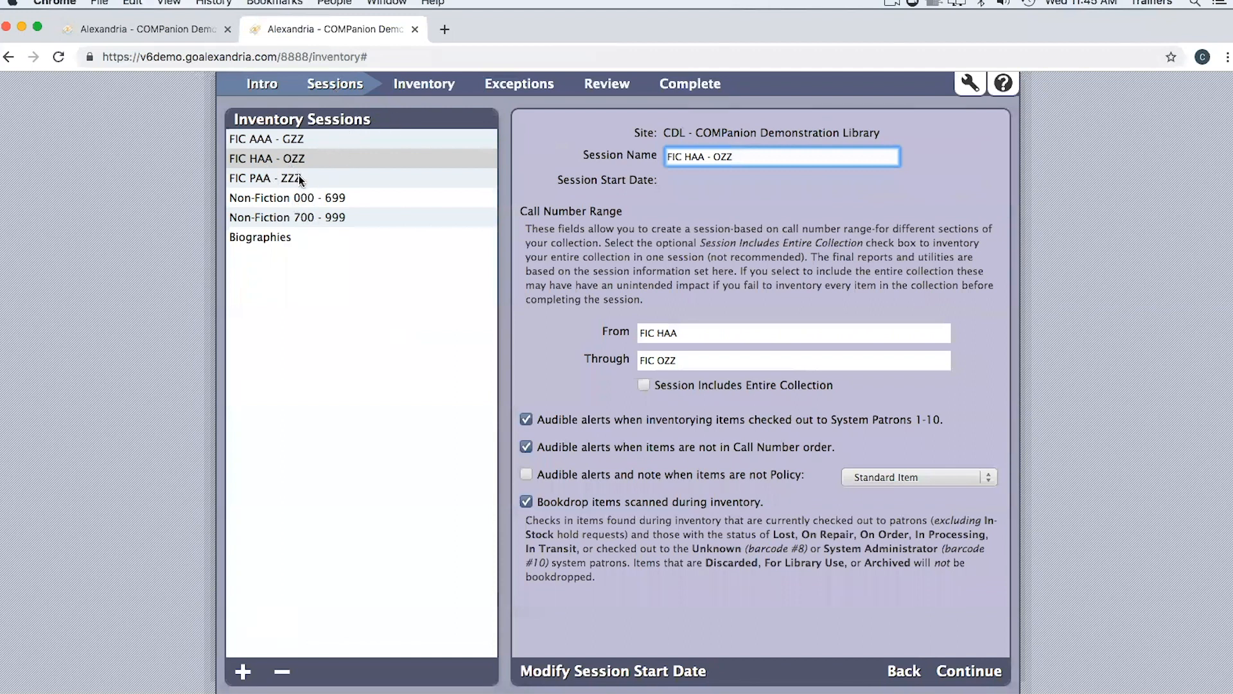
{"action": "left_click", "coordinate": [408, 83]}
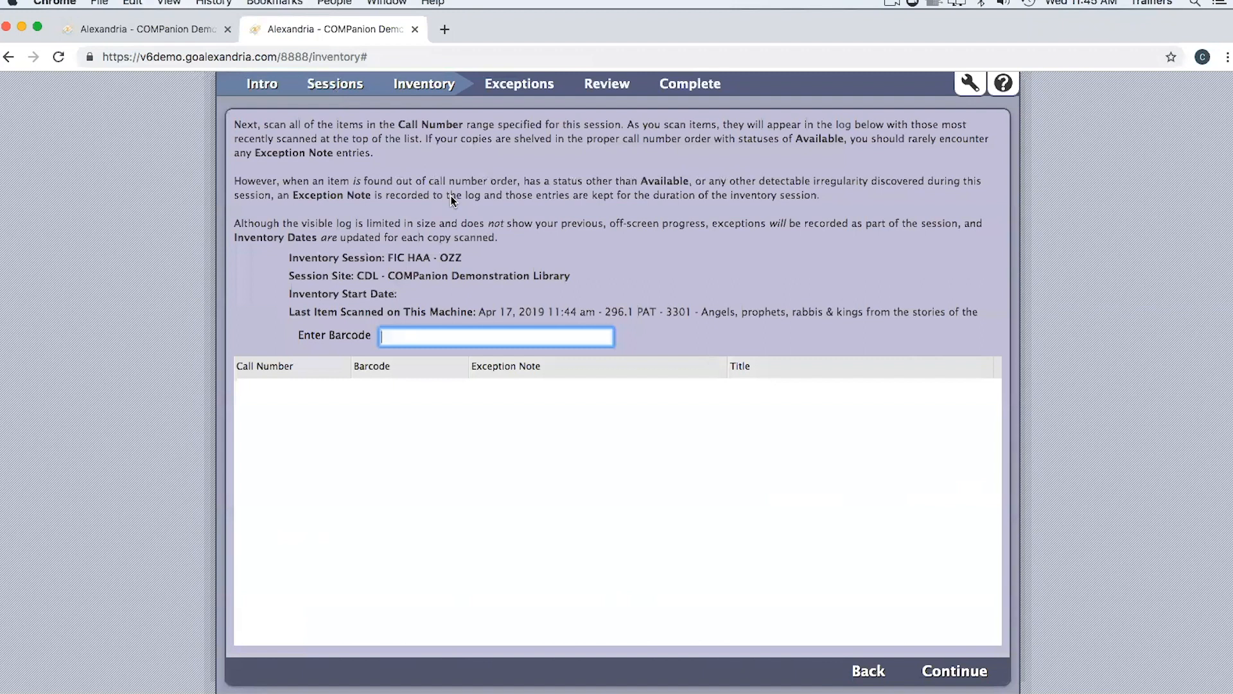
{"action": "left_click", "coordinate": [945, 659]}
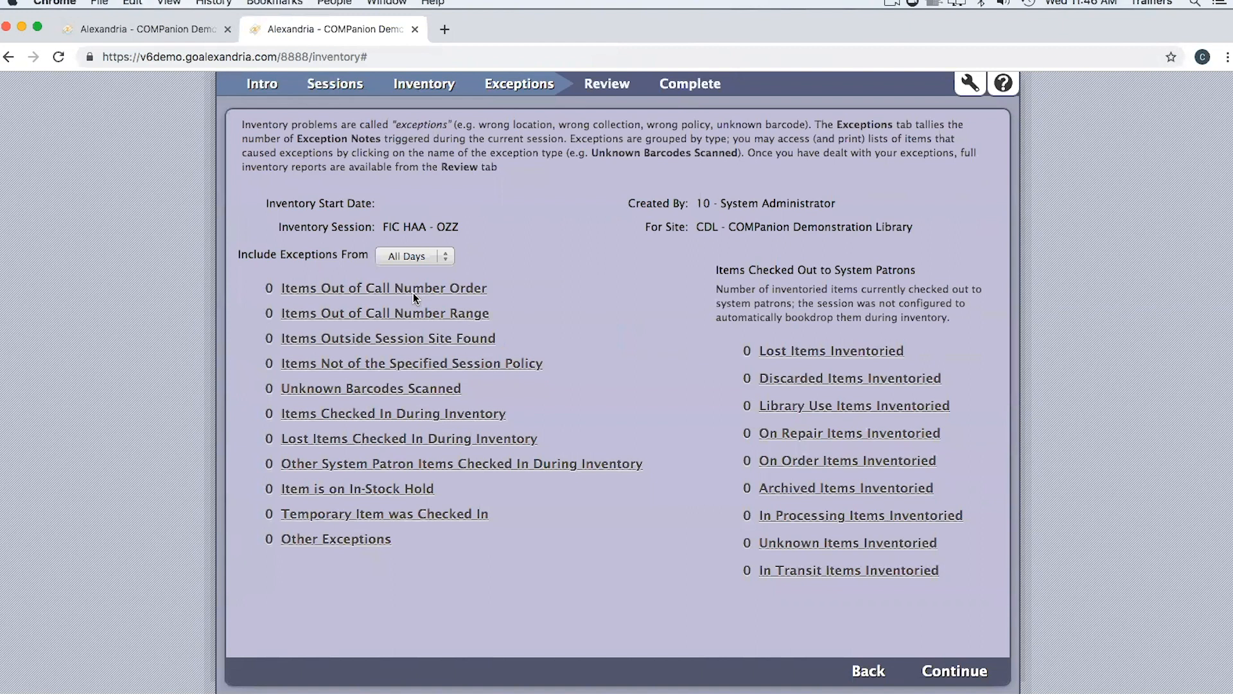
Switch to the FIC AAA - GZZ session and review its exception list of items out of call number range
{"action": "left_click", "coordinate": [357, 84]}
{"action": "left_click", "coordinate": [270, 145]}
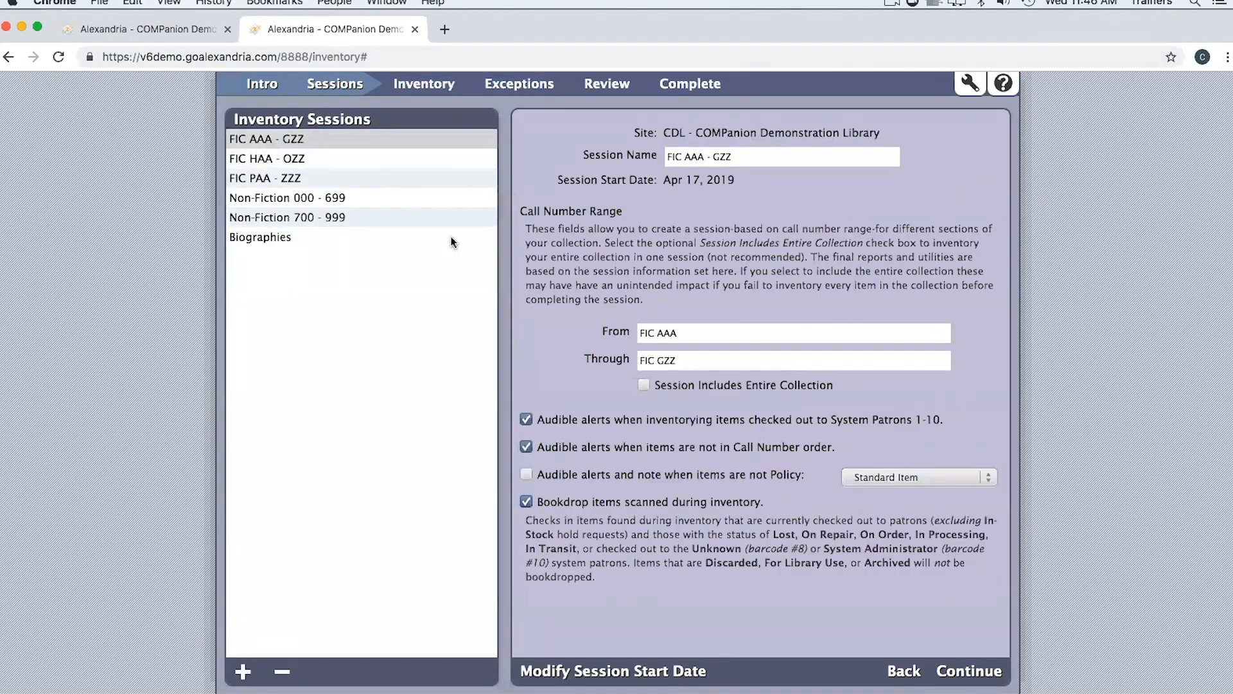
{"action": "left_click", "coordinate": [977, 668]}
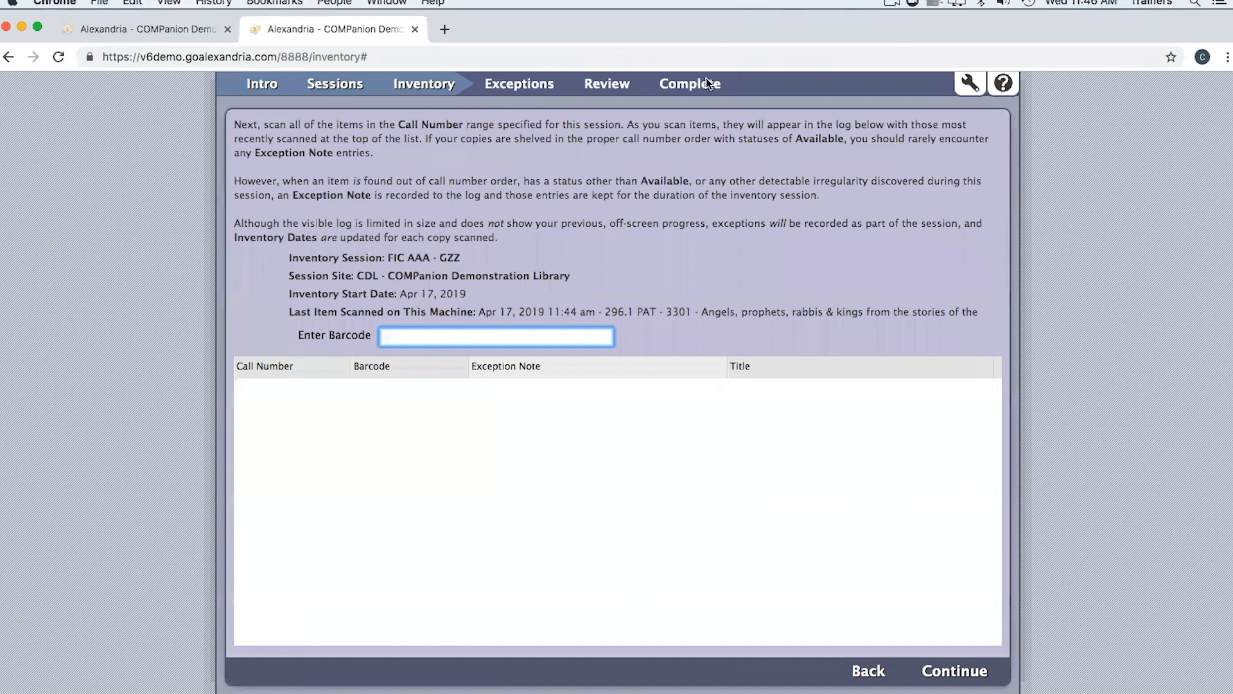
{"action": "left_click", "coordinate": [521, 87]}
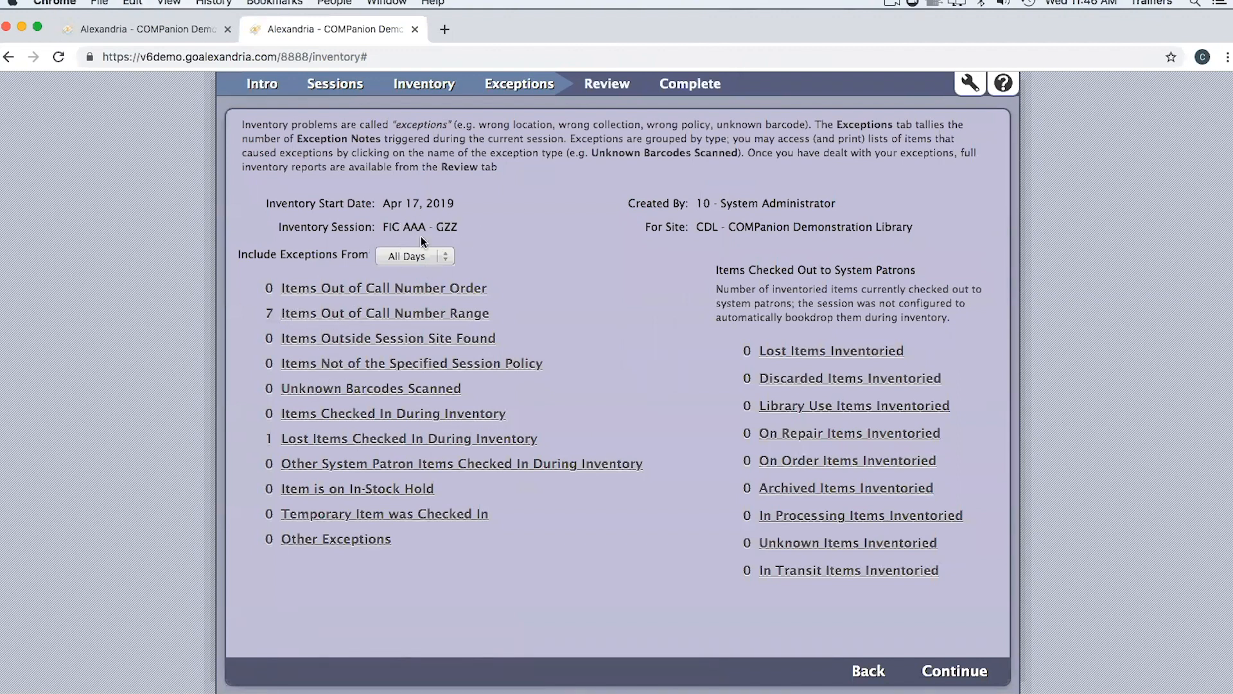
{"action": "left_click", "coordinate": [367, 313]}
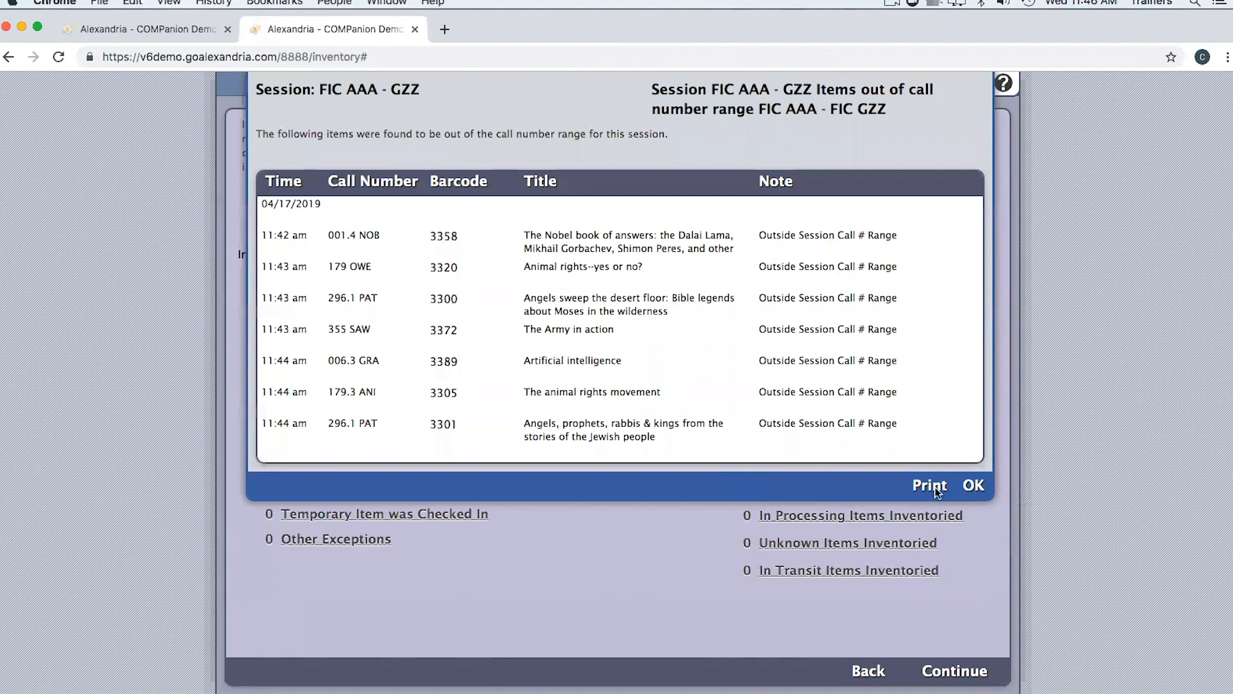
{"action": "left_click", "coordinate": [973, 486]}
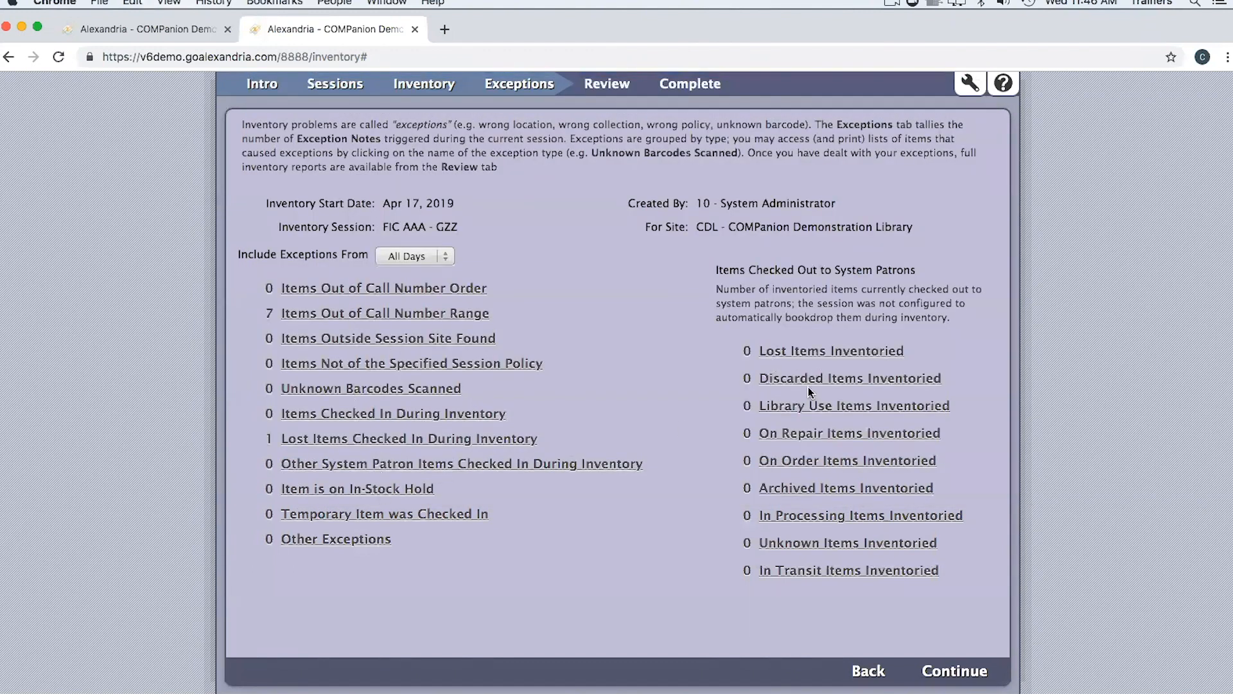
Review the exception lists of lost items checked in and discarded items inventoried for the FIC AAA - GZZ session
{"action": "left_click", "coordinate": [371, 438]}
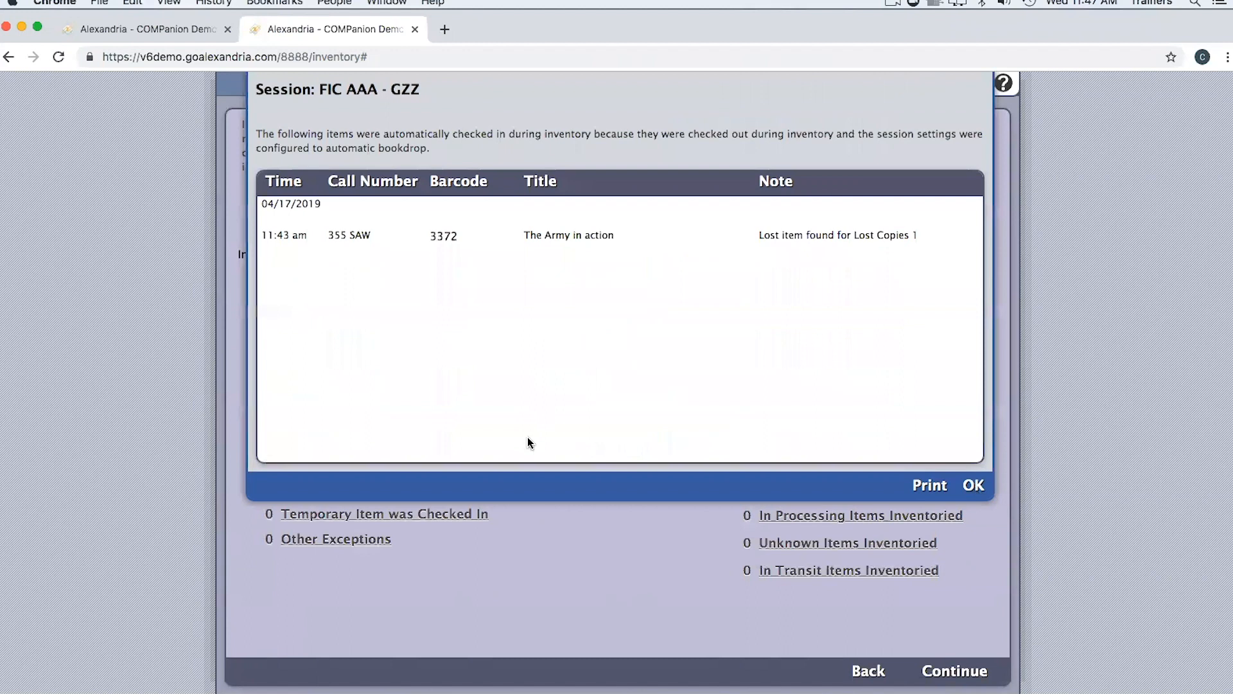
{"action": "left_click", "coordinate": [973, 485]}
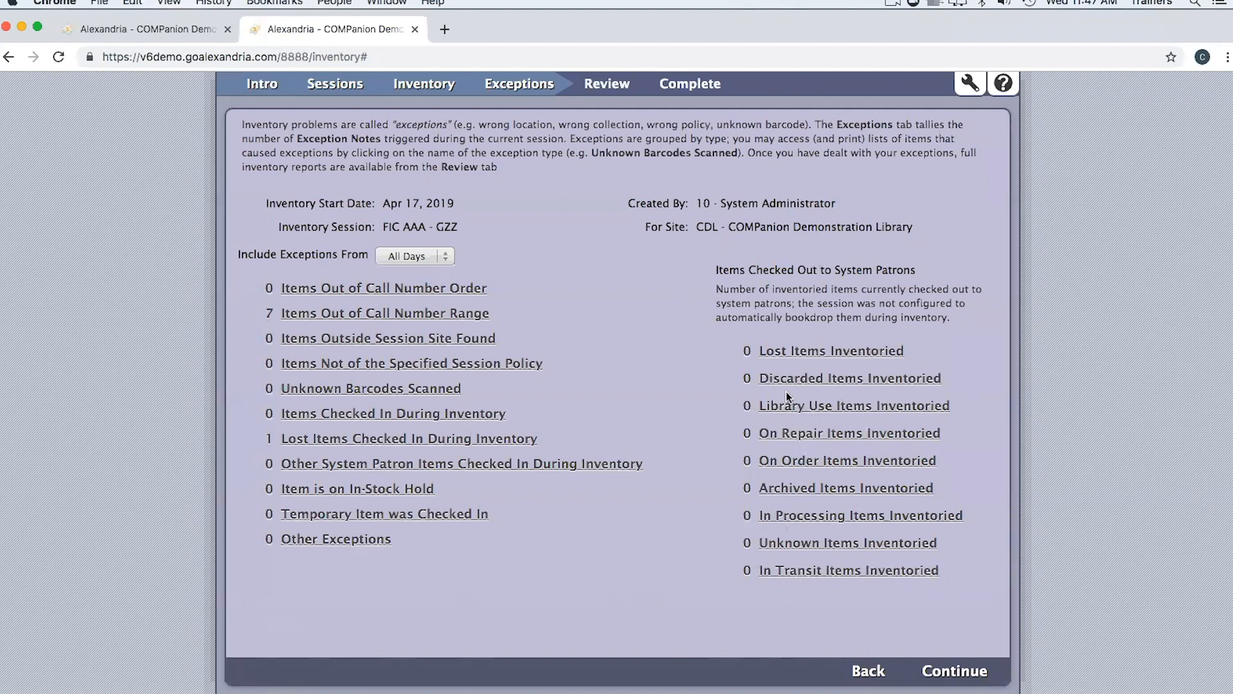
{"action": "left_click", "coordinate": [804, 379]}
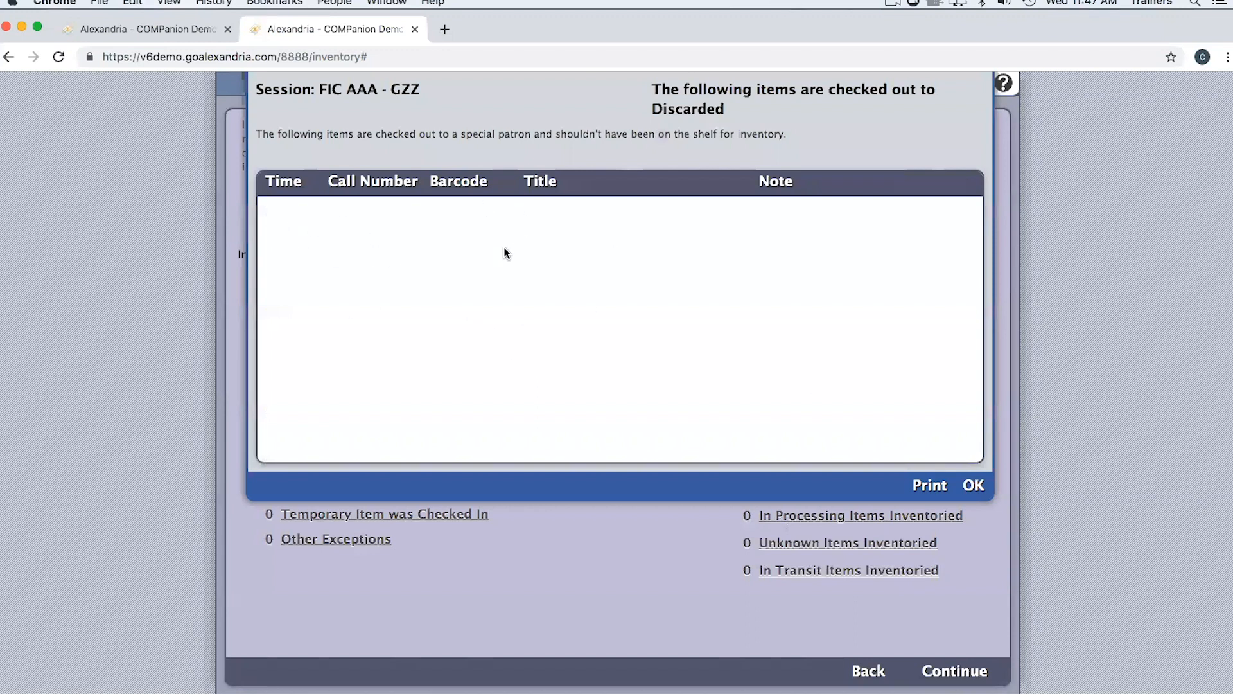
{"action": "left_click", "coordinate": [974, 486]}
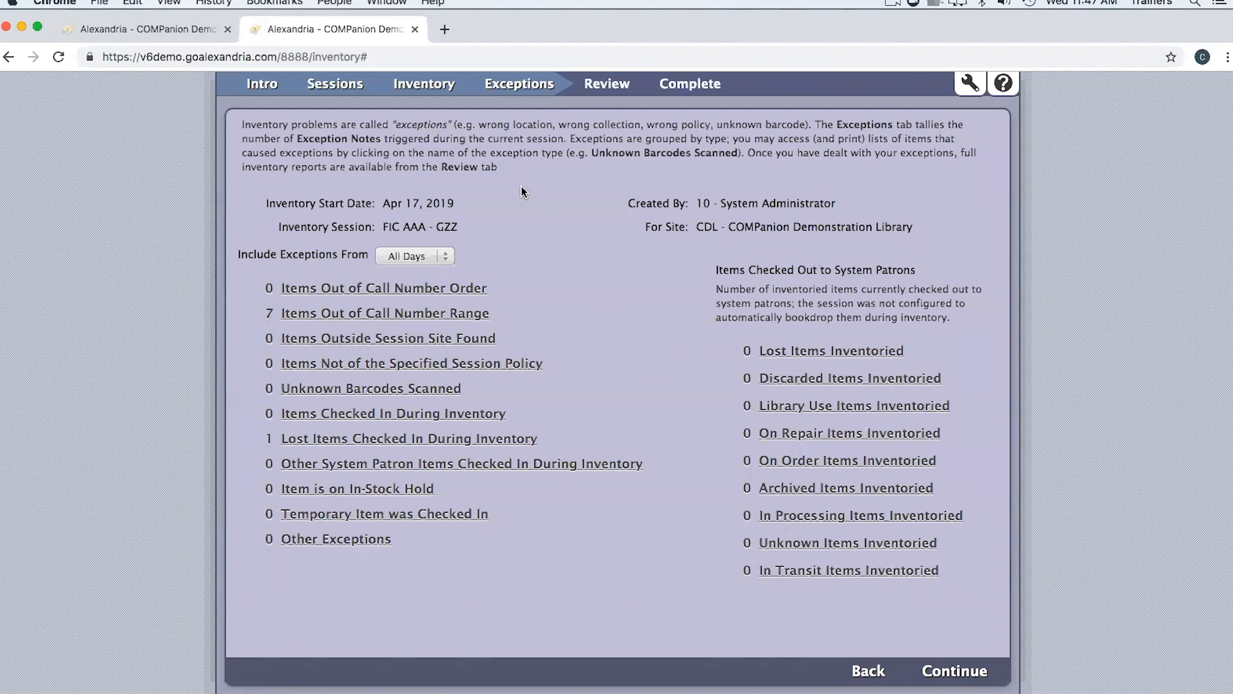
{"action": "left_click", "coordinate": [437, 89]}
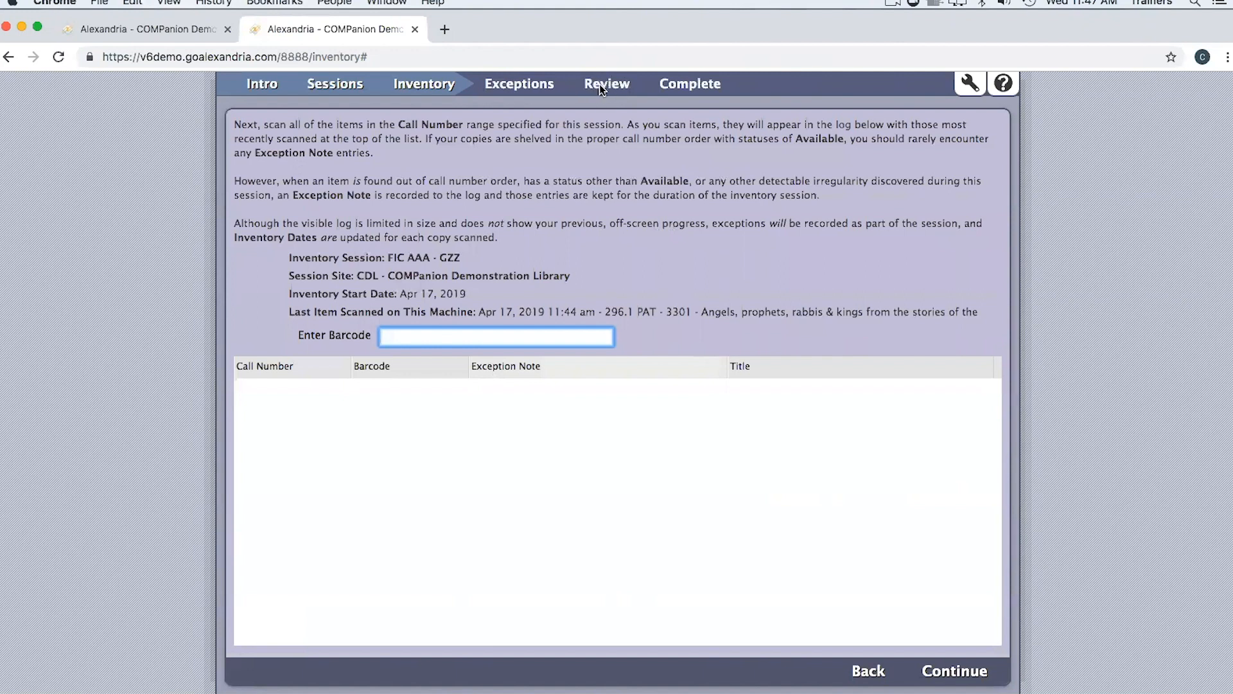
{"action": "left_click", "coordinate": [523, 84]}
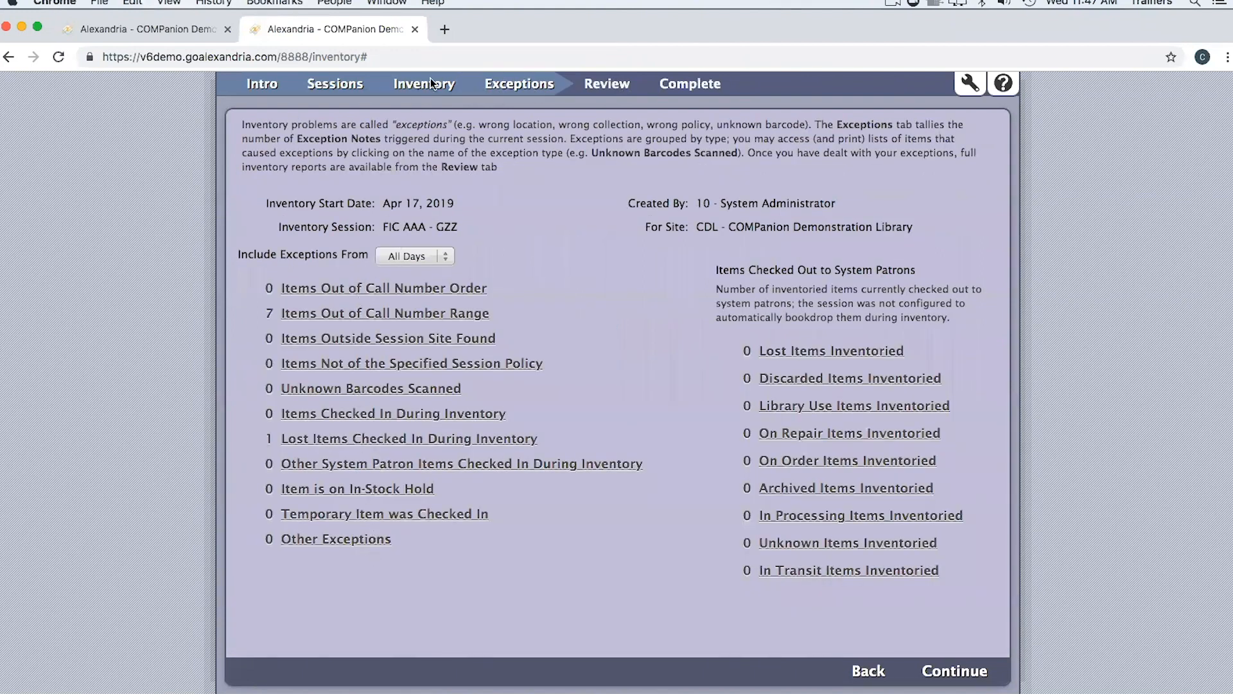
Choose only the Missing Items Report among the review reports for the FIC AAA - GZZ session
{"action": "left_click", "coordinate": [608, 84]}
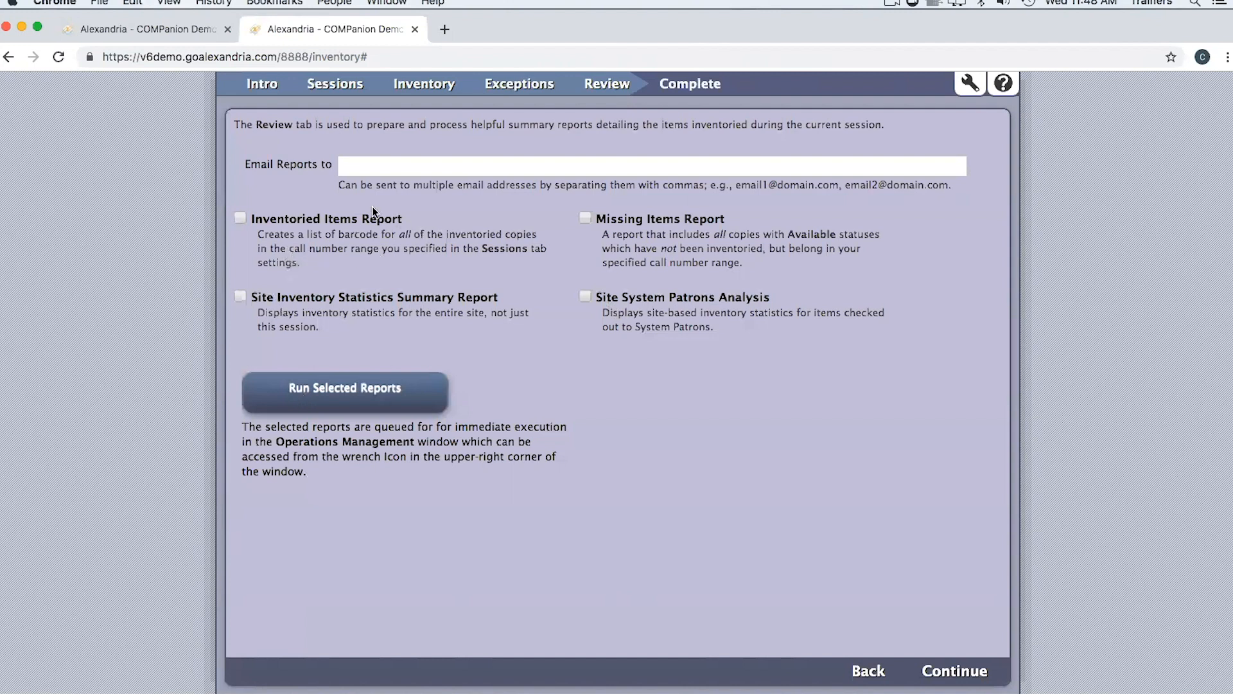
{"action": "left_click", "coordinate": [242, 219]}
{"action": "left_click", "coordinate": [416, 86]}
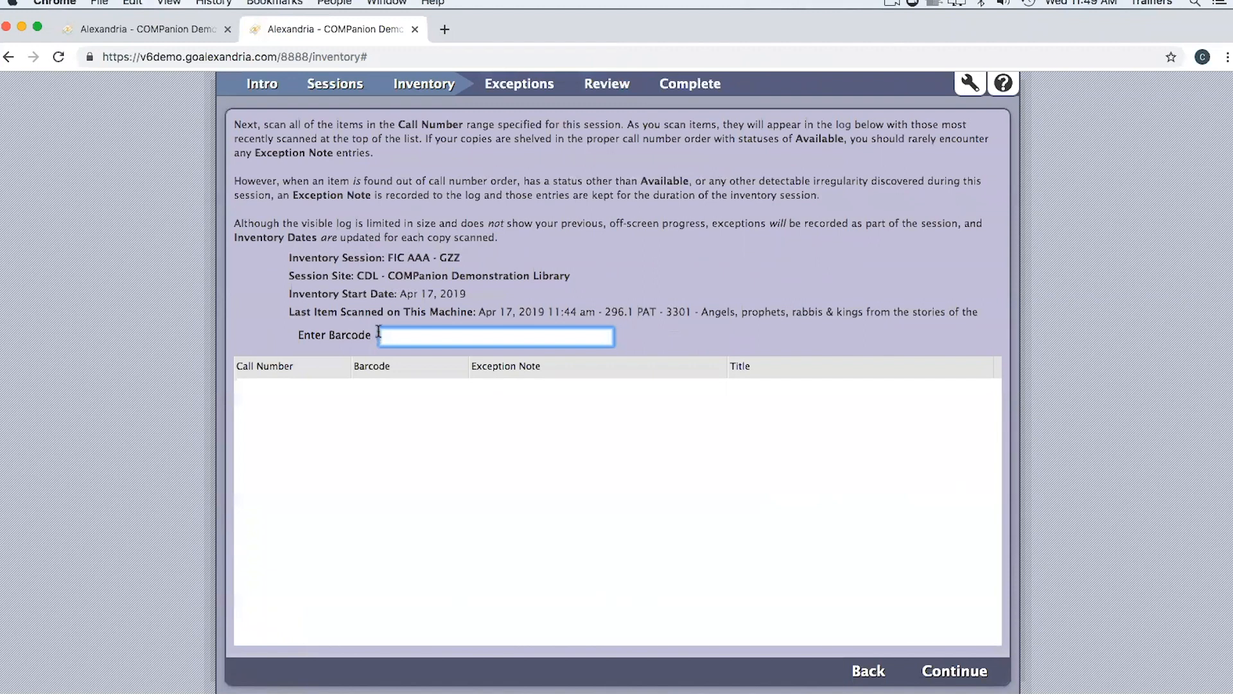
{"action": "left_click", "coordinate": [607, 85]}
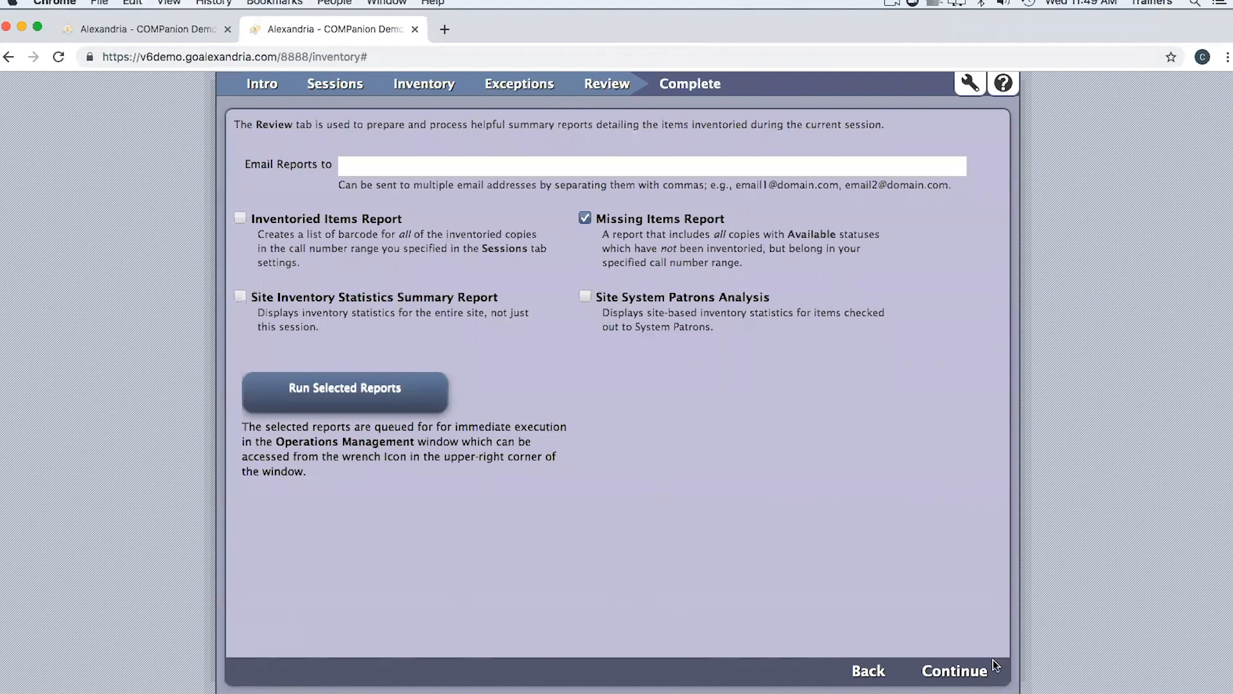
Examine the recall and declare-lost utilities offered for completing the session, and return to the review reports
{"action": "left_click", "coordinate": [700, 84]}
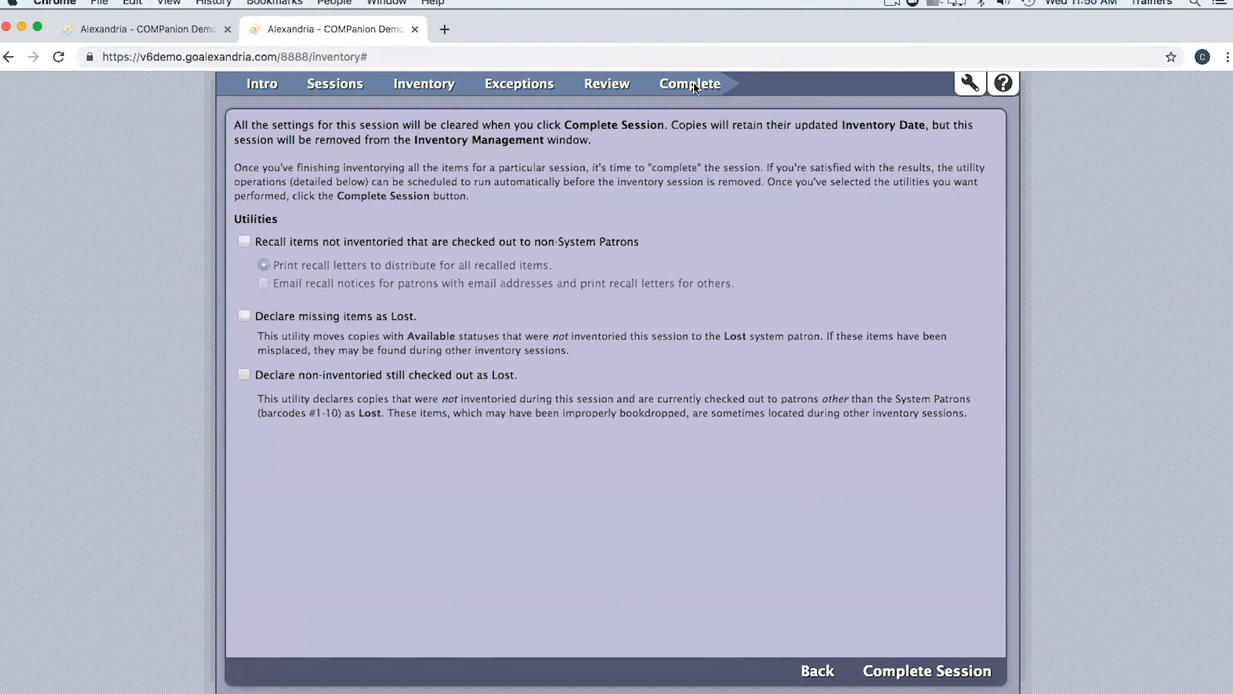
{"action": "left_click", "coordinate": [608, 84]}
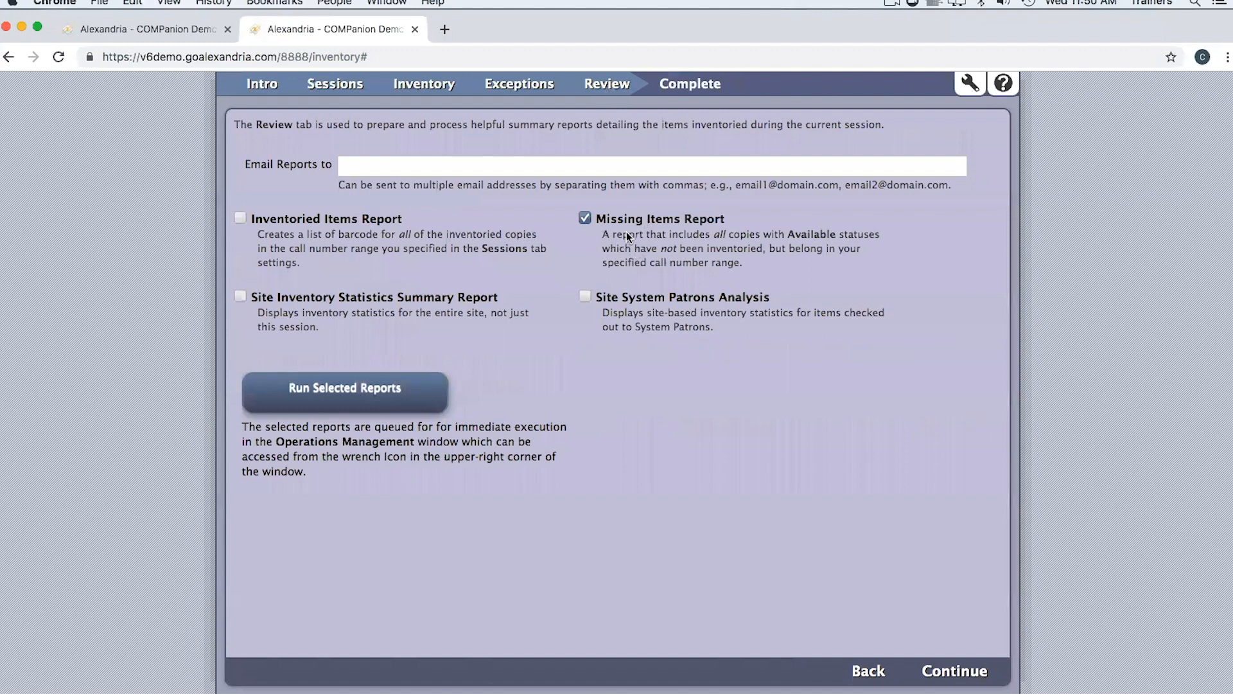
{"action": "left_click", "coordinate": [961, 673]}
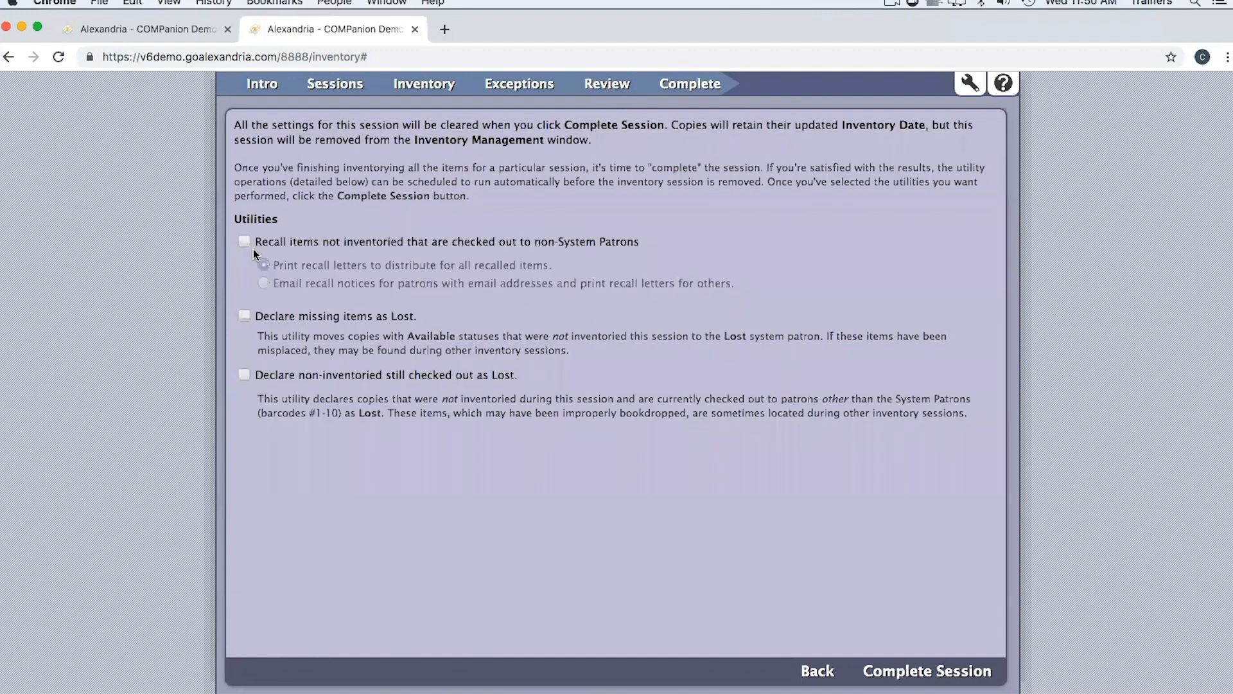
{"action": "left_click", "coordinate": [601, 82]}
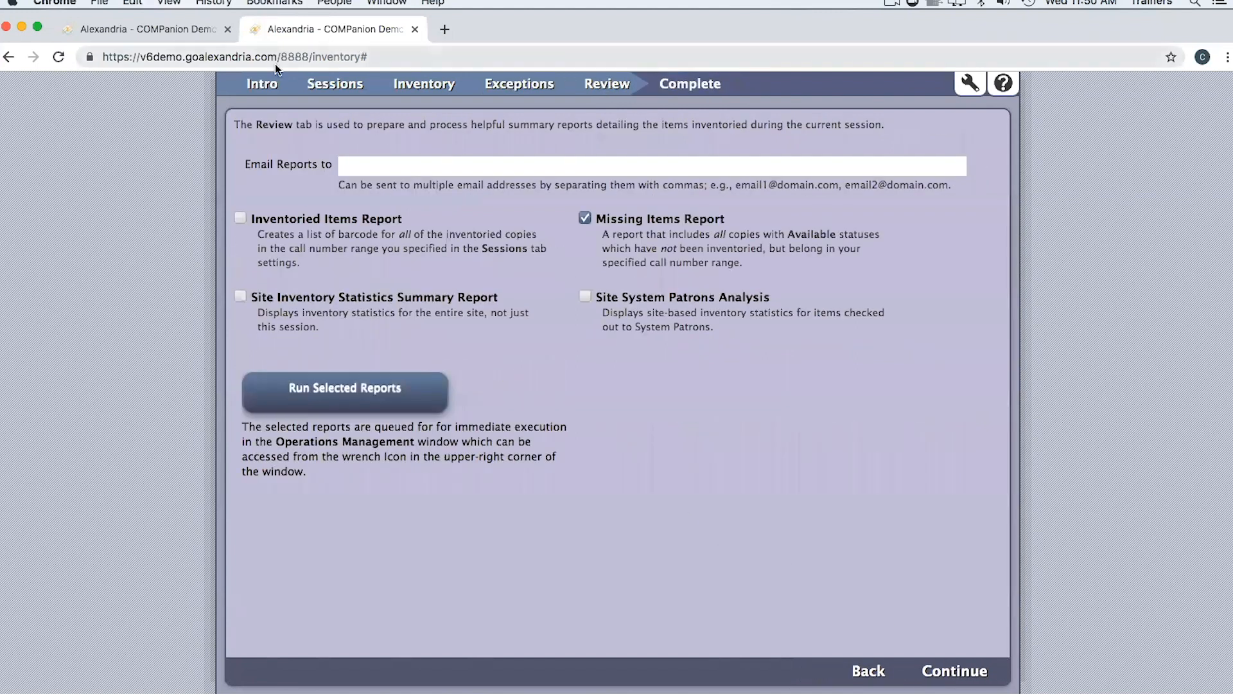
Open the FIC HAA - OZZ session's barcode entry page and return to the session list
{"action": "left_click", "coordinate": [330, 79]}
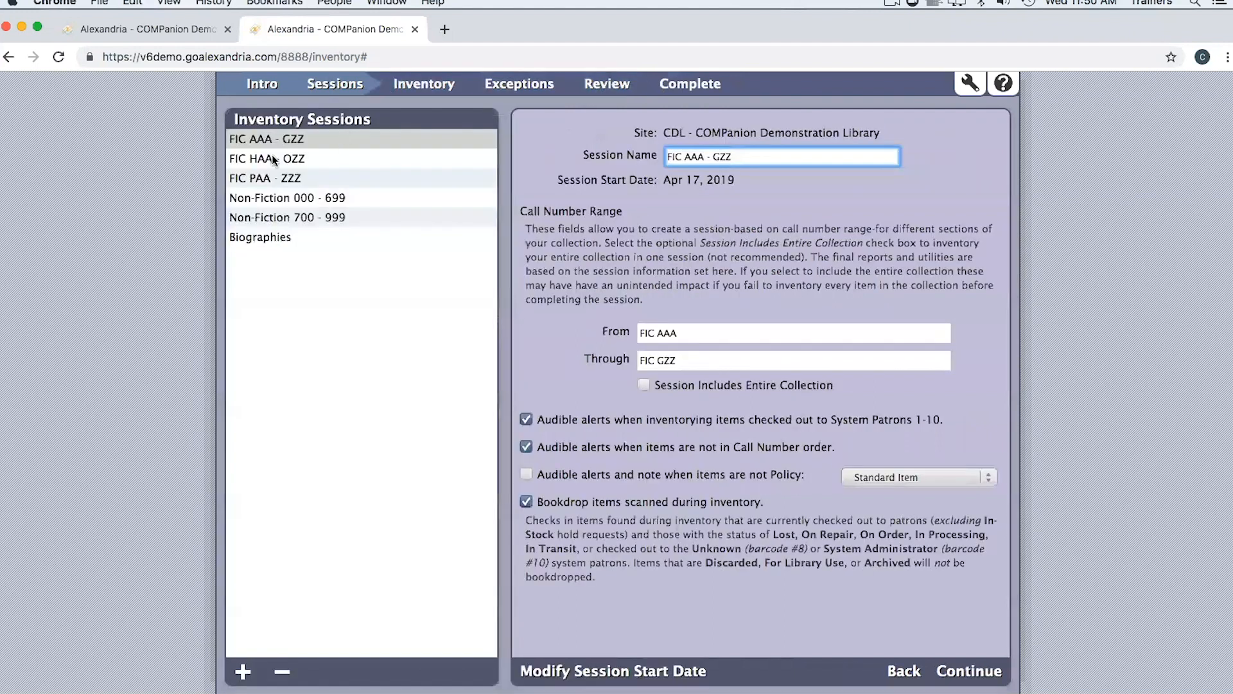
{"action": "left_click", "coordinate": [267, 158]}
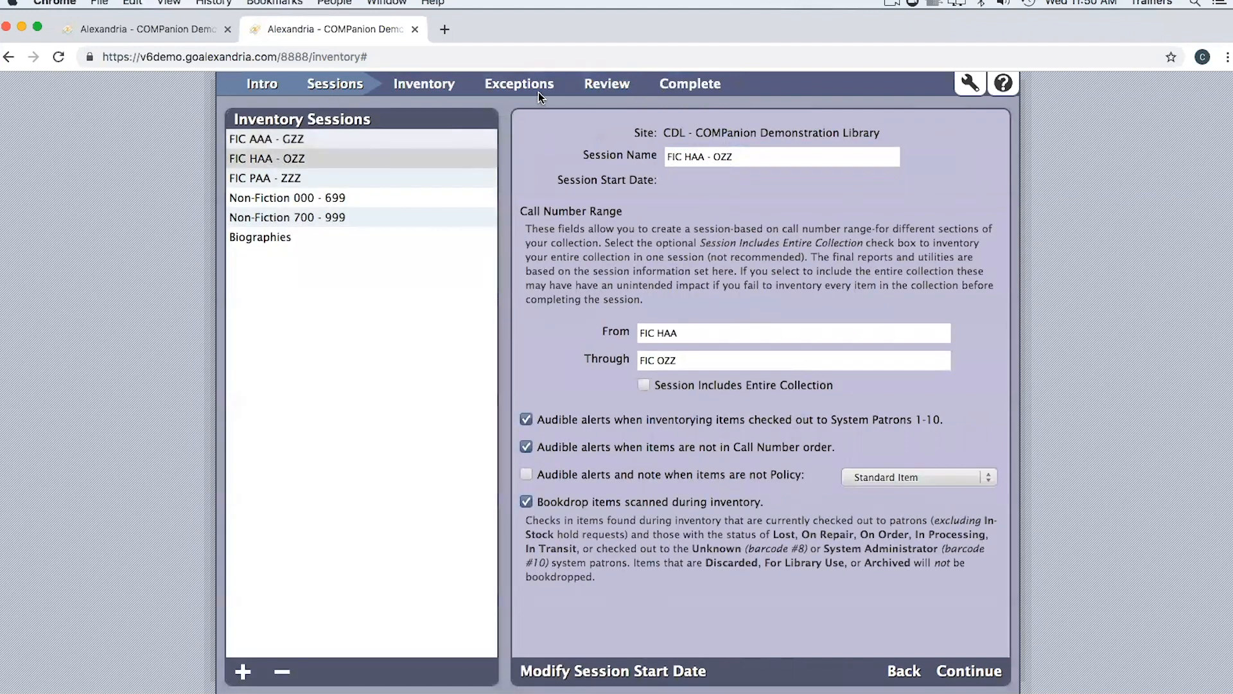
{"action": "left_click", "coordinate": [969, 671]}
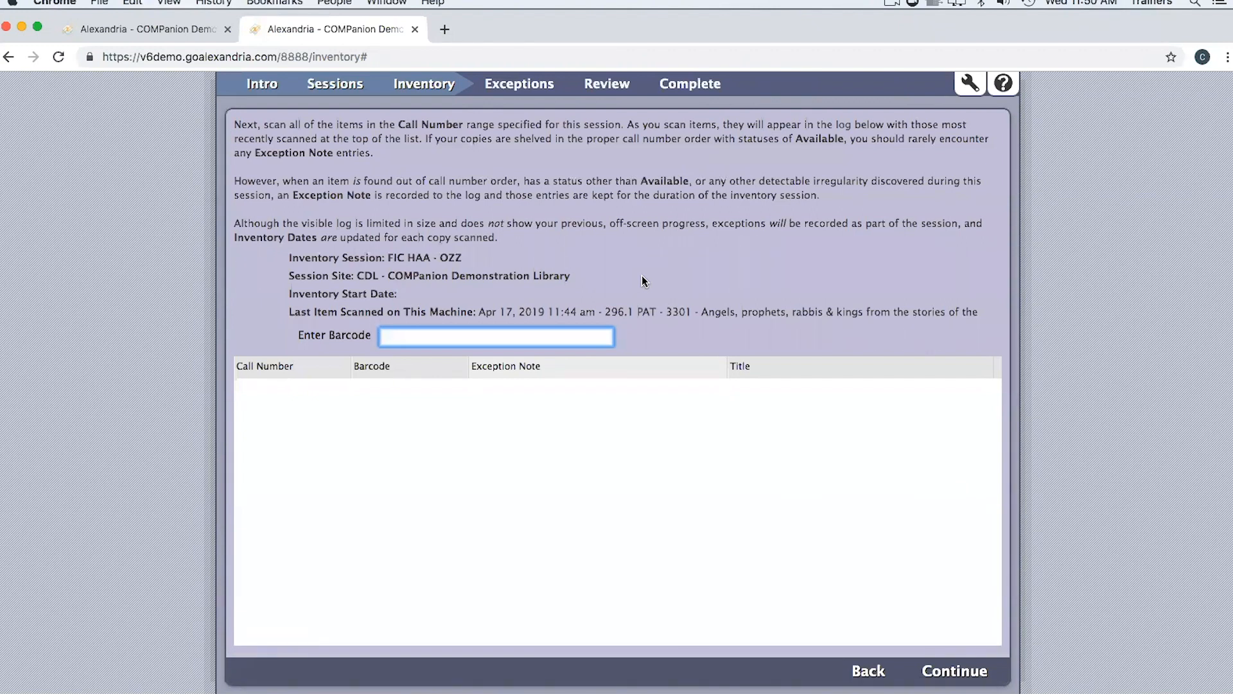
{"action": "left_click", "coordinate": [331, 86]}
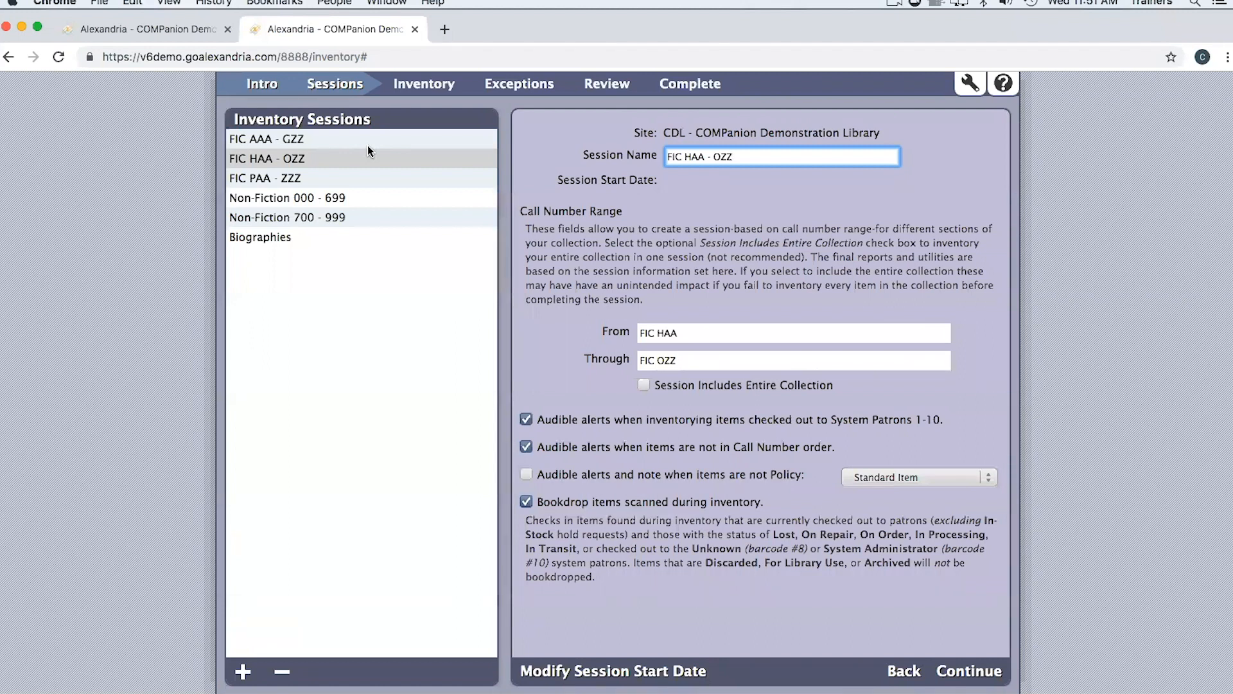
Go through the three fiction sessions to compare their start dates and call number ranges
{"action": "left_click", "coordinate": [294, 179]}
{"action": "left_click", "coordinate": [276, 141]}
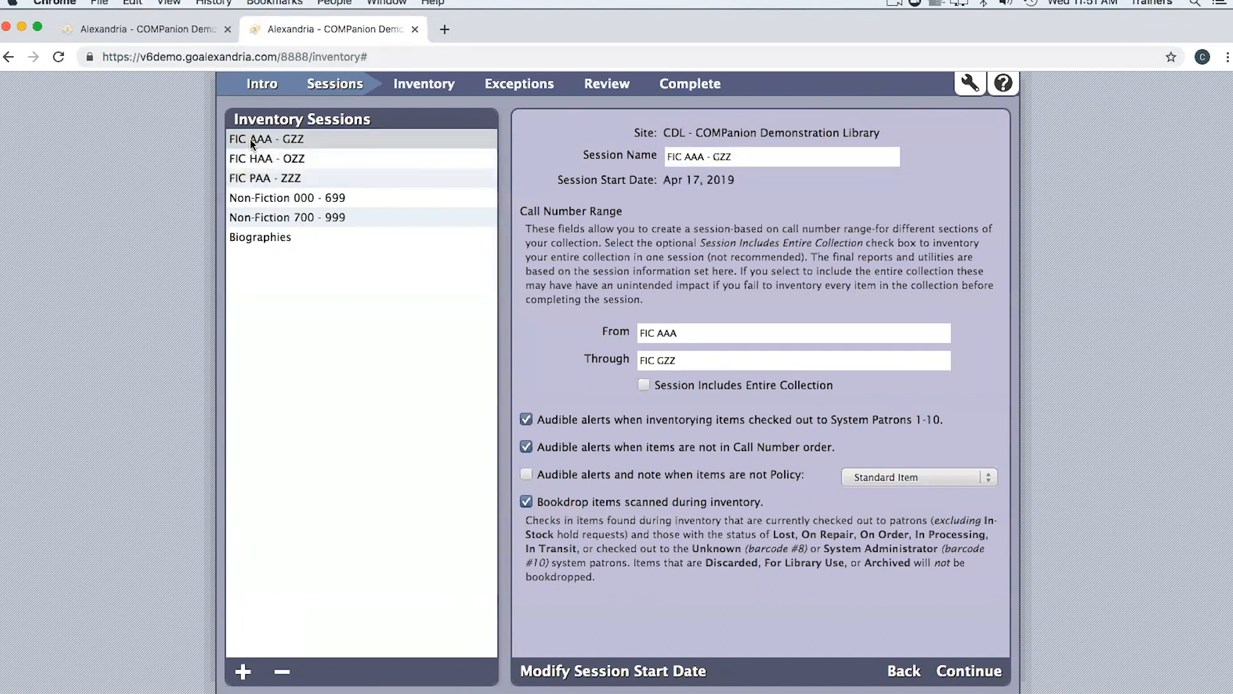
{"action": "left_click", "coordinate": [288, 162]}
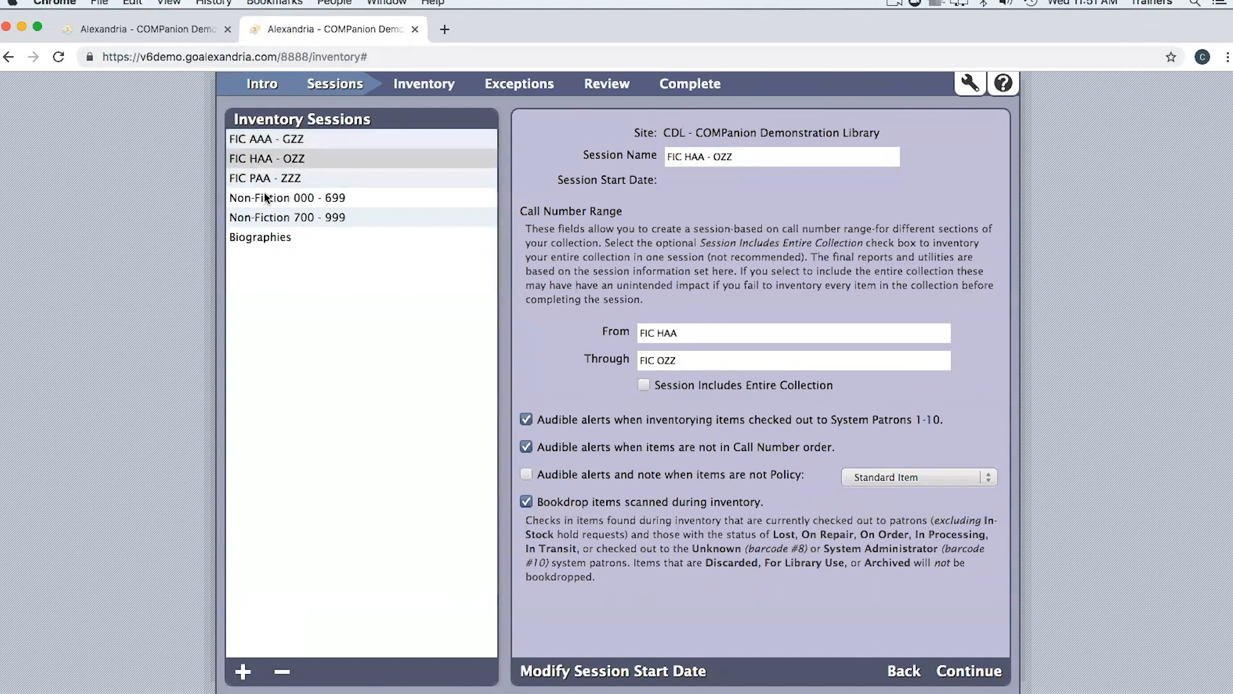
{"action": "left_click", "coordinate": [264, 179]}
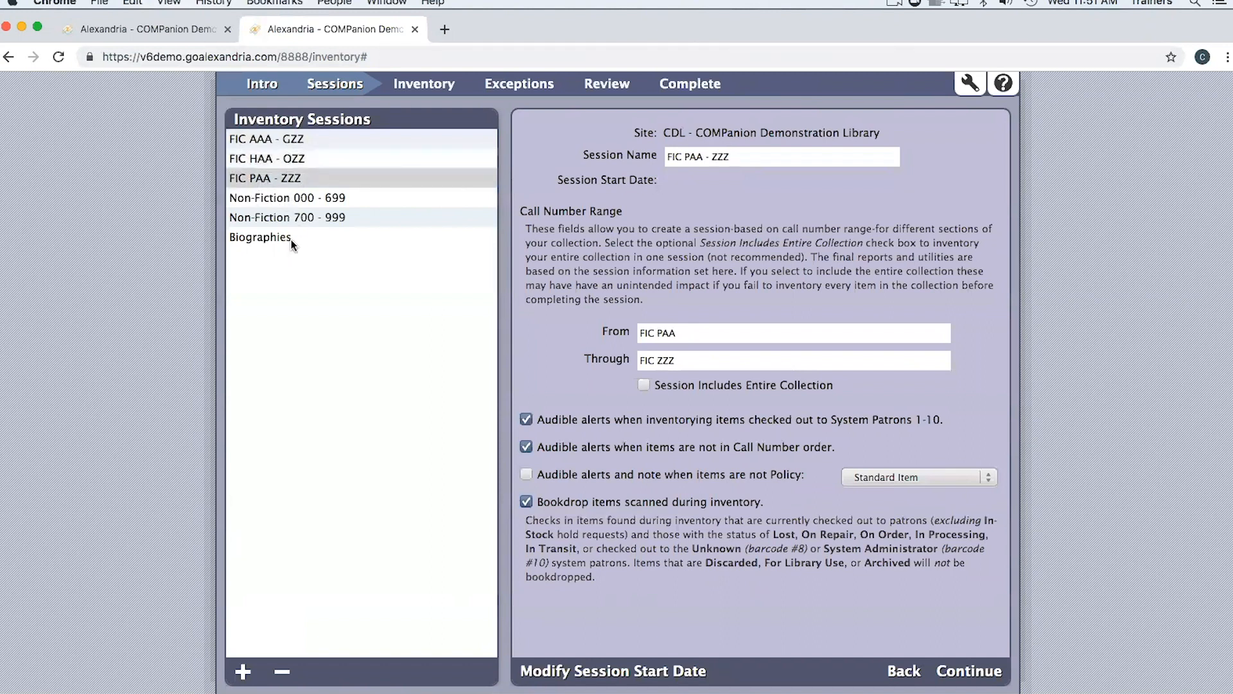
Complete the FIC AAA - GZZ session with only the utility that declares missing items as Lost enabled
{"action": "left_click", "coordinate": [270, 139]}
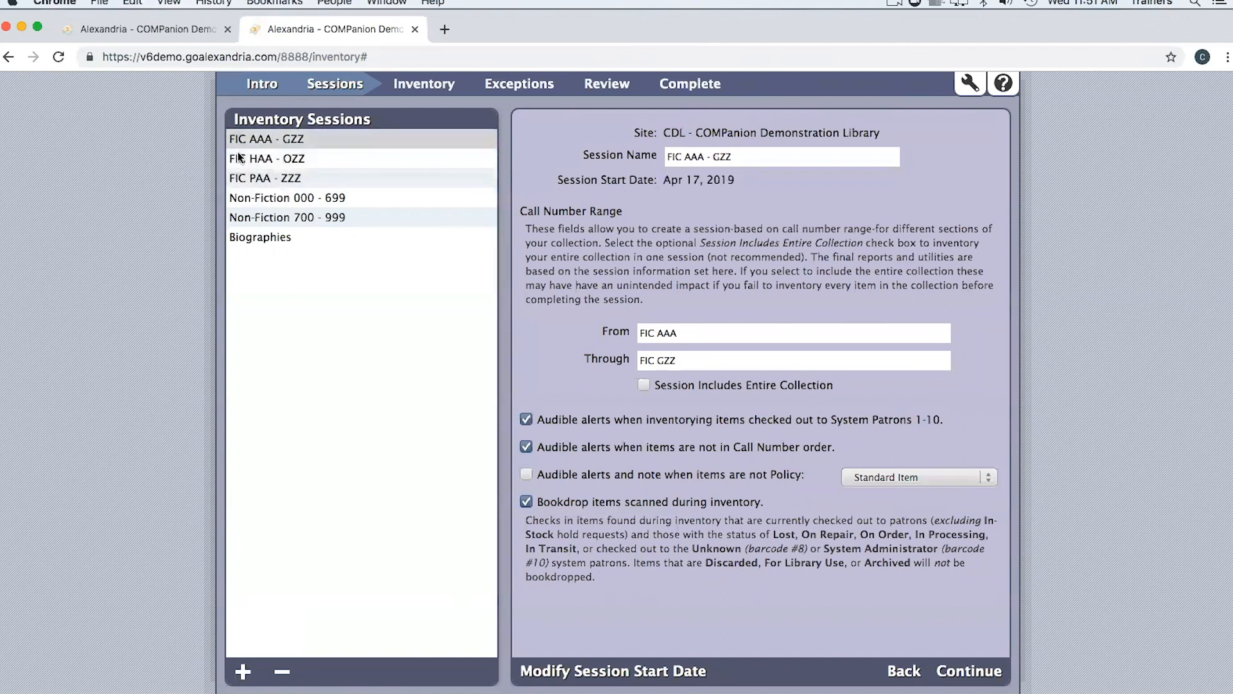
{"action": "left_click", "coordinate": [688, 84]}
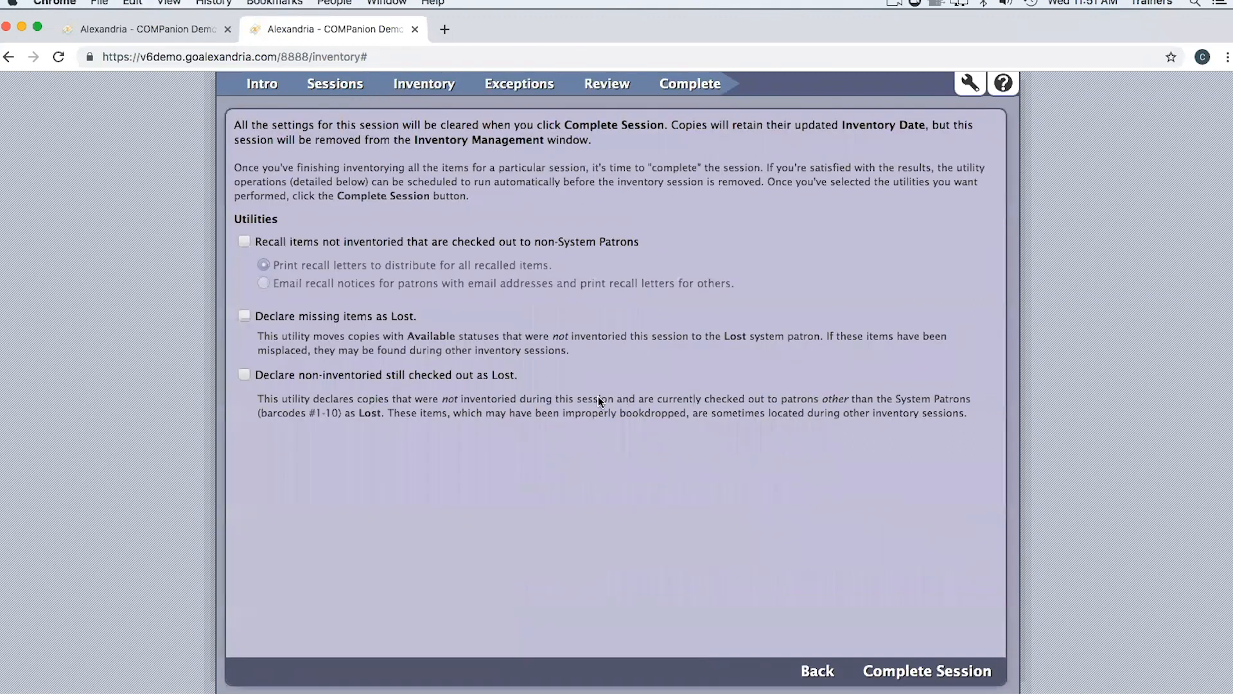
{"action": "left_click", "coordinate": [244, 242]}
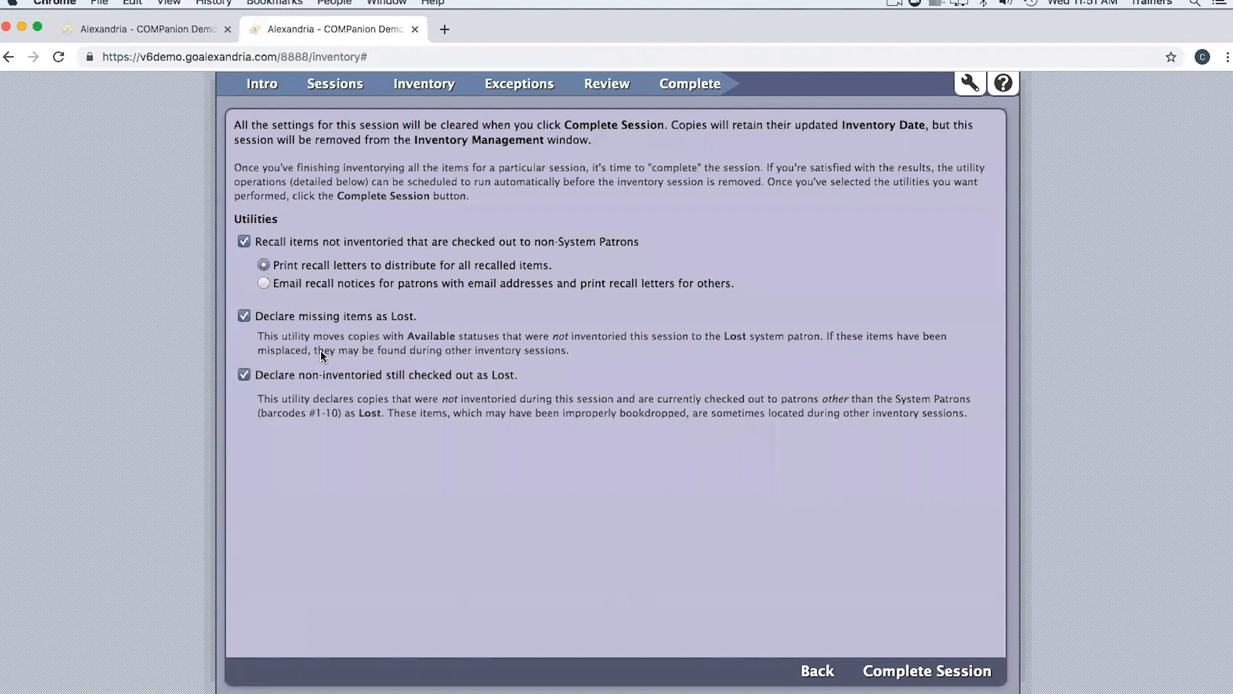
{"action": "left_click", "coordinate": [244, 242]}
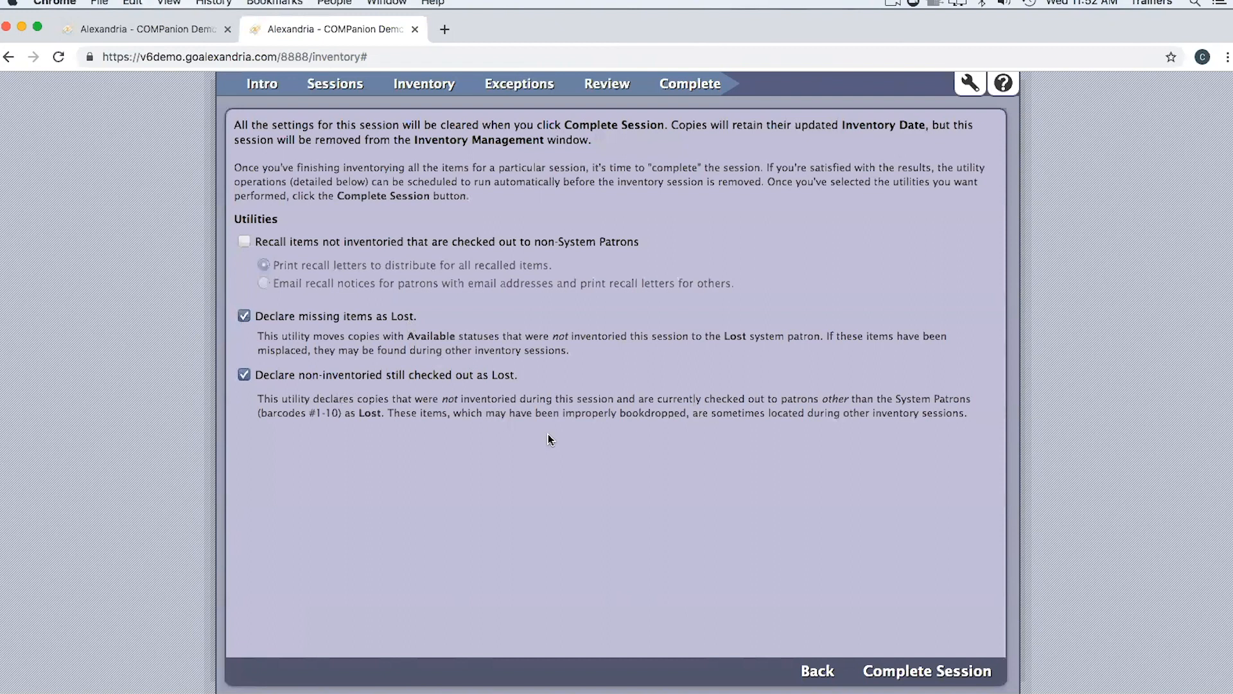
{"action": "left_click", "coordinate": [257, 377]}
{"action": "left_click", "coordinate": [962, 672]}
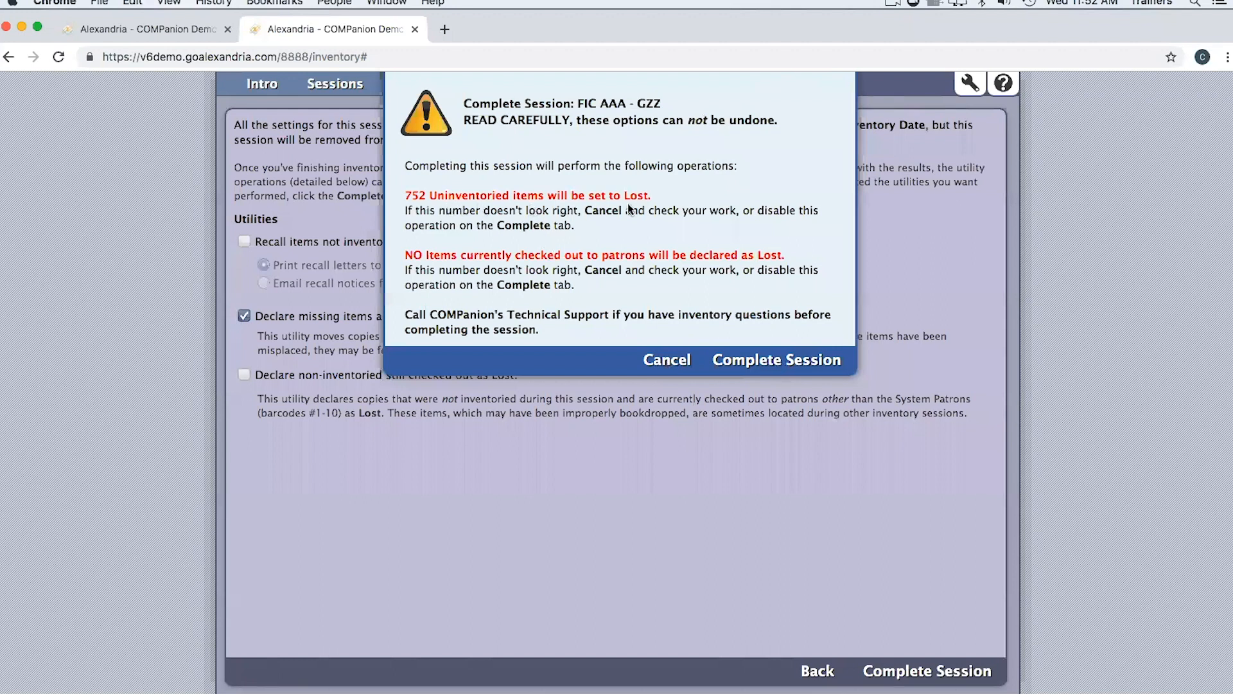
{"action": "left_click", "coordinate": [791, 361]}
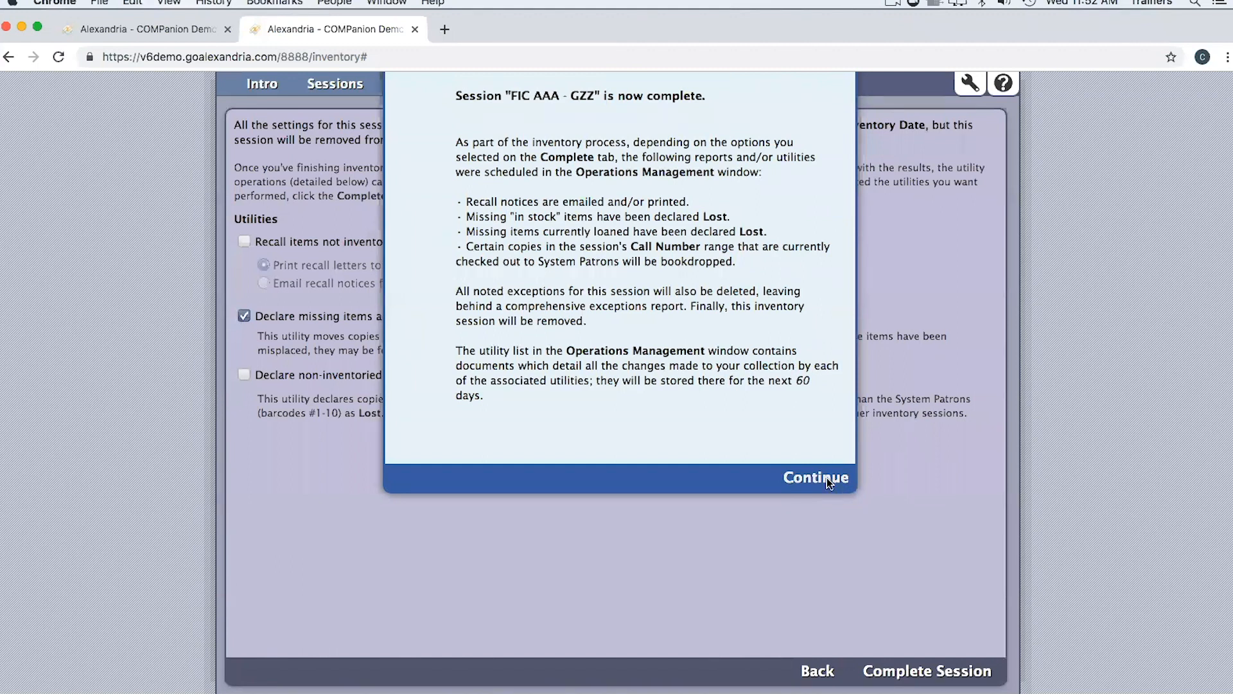
{"action": "left_click", "coordinate": [827, 476]}
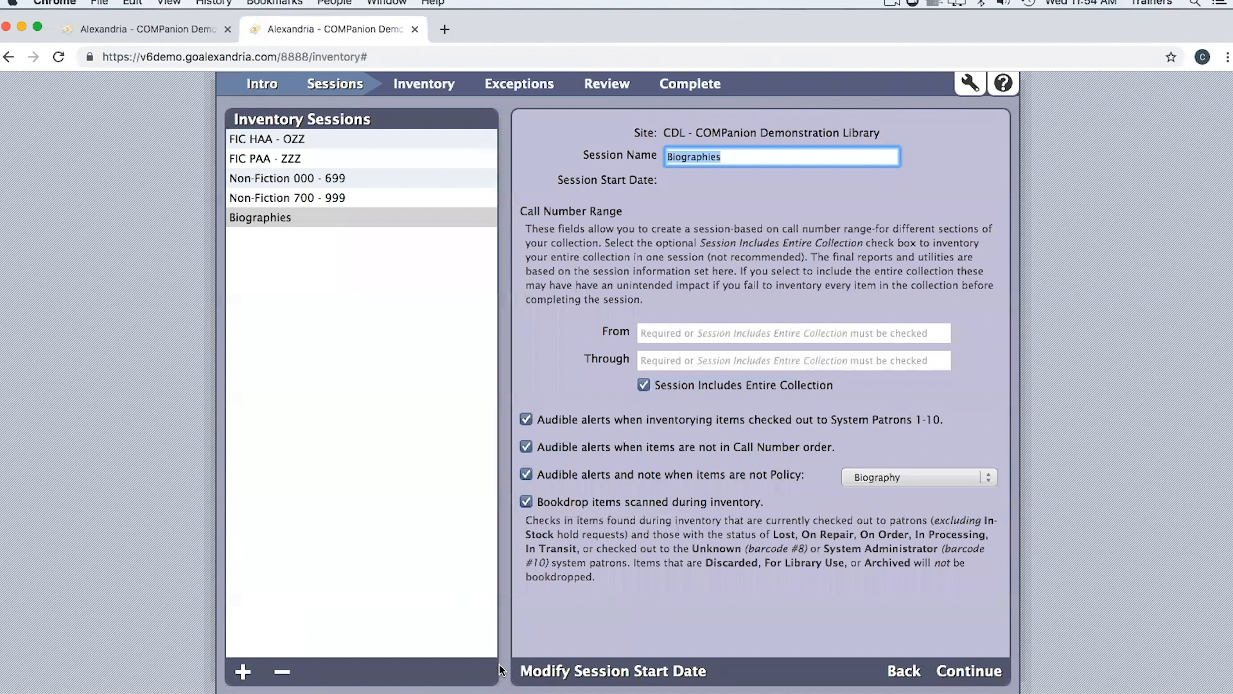
Set the Non-Fiction 000 - 699 session's start date to April 17, 2019 and save the session
{"action": "left_click", "coordinate": [250, 184]}
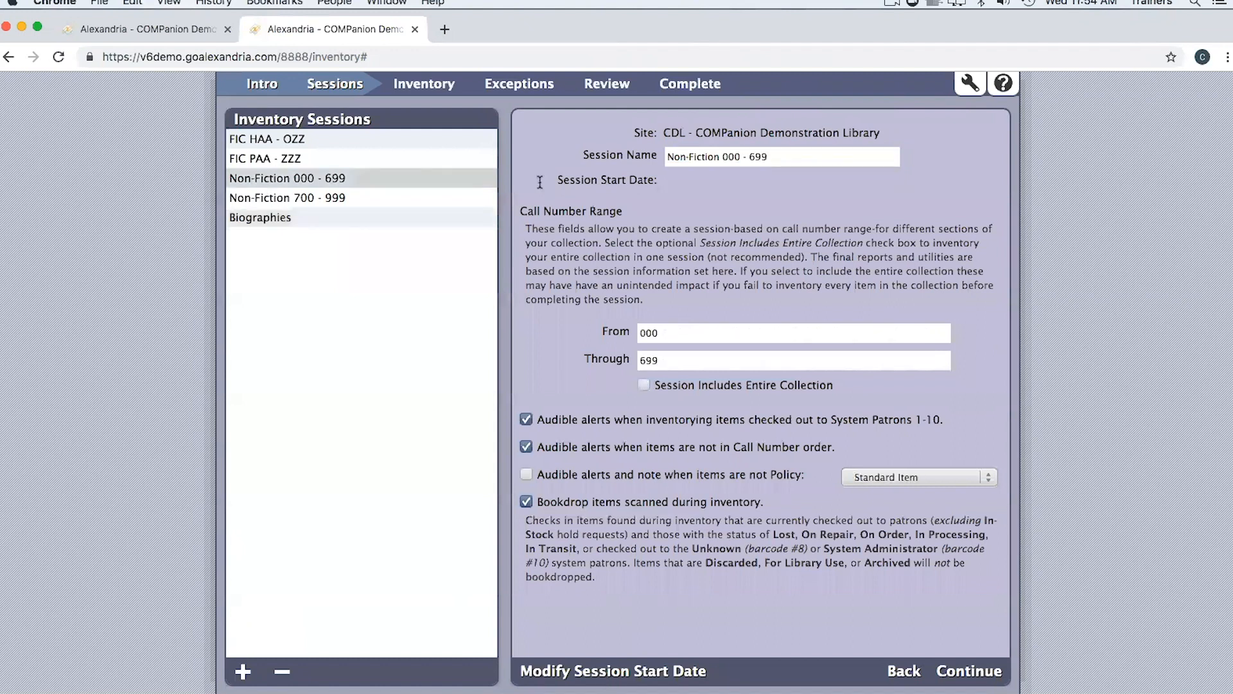
{"action": "left_click", "coordinate": [620, 199]}
{"action": "left_click", "coordinate": [596, 340]}
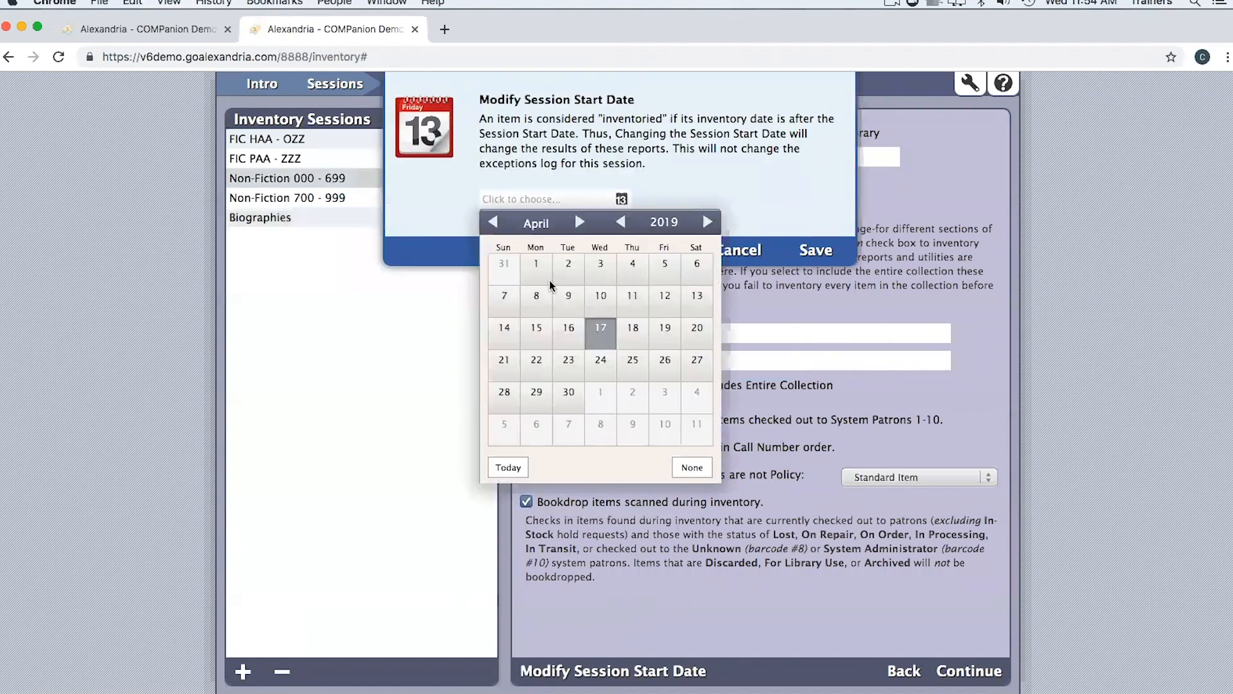
{"action": "left_click", "coordinate": [818, 254]}
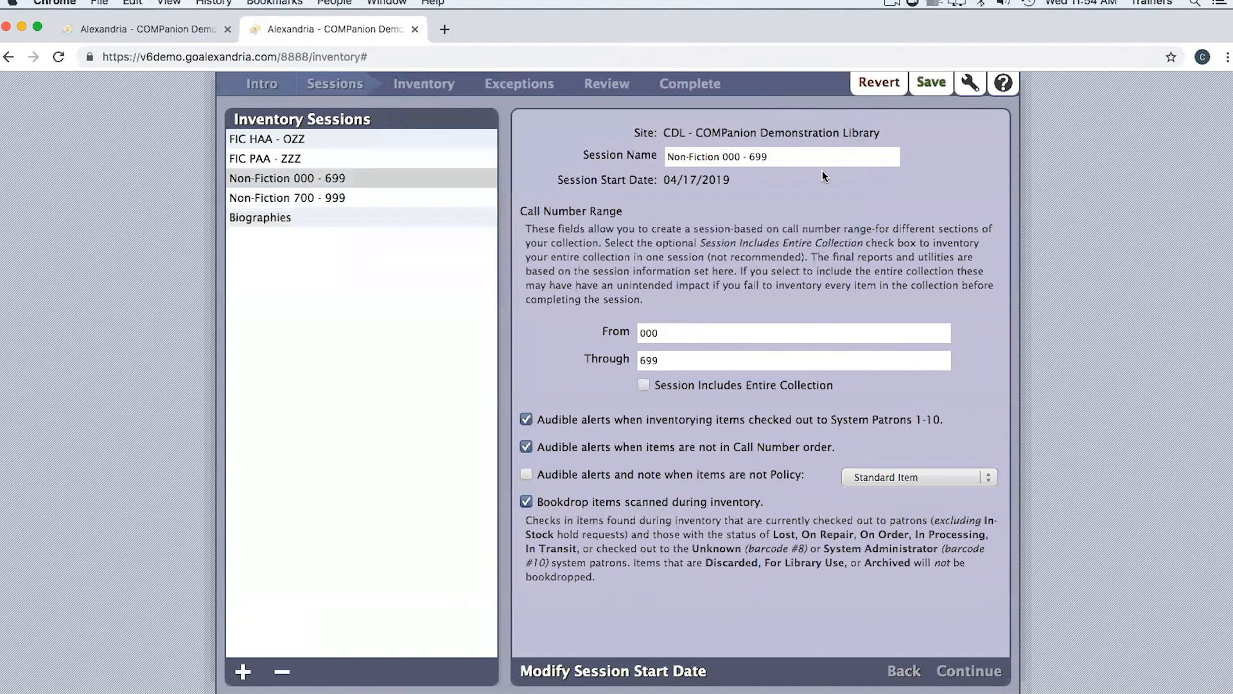
{"action": "left_click", "coordinate": [931, 82]}
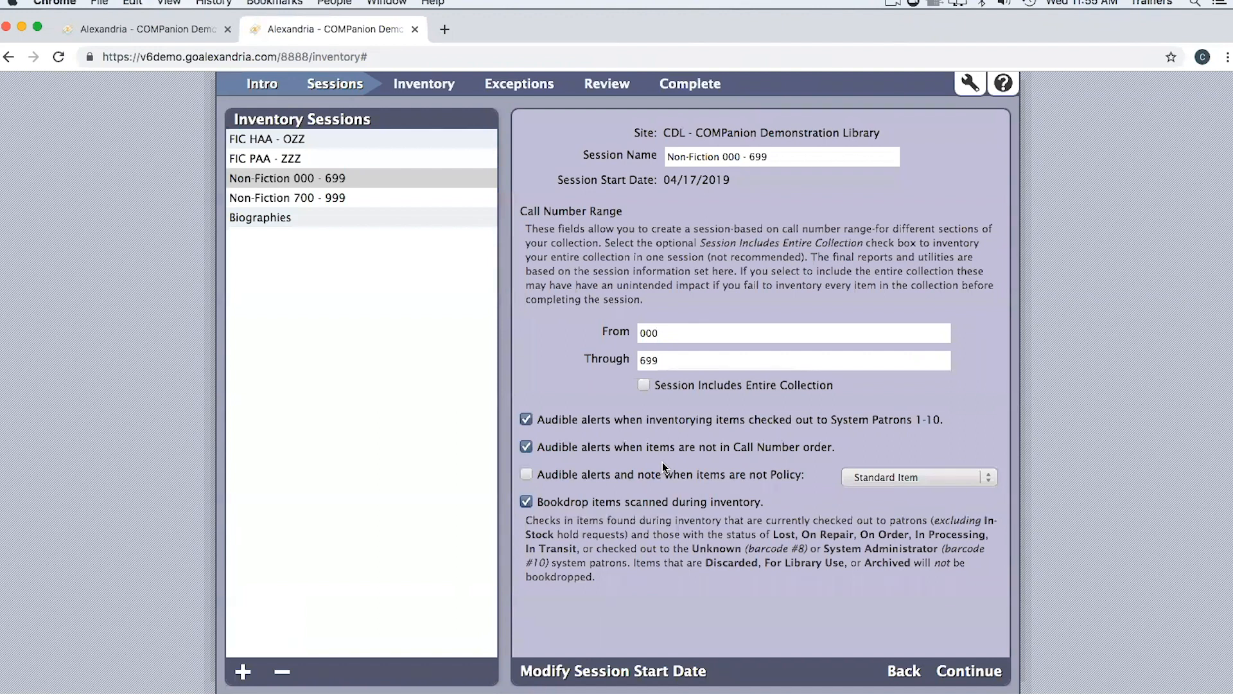
Inventory the item with barcode 3315 in the Non-Fiction 000 - 699 session
{"action": "left_click", "coordinate": [427, 88]}
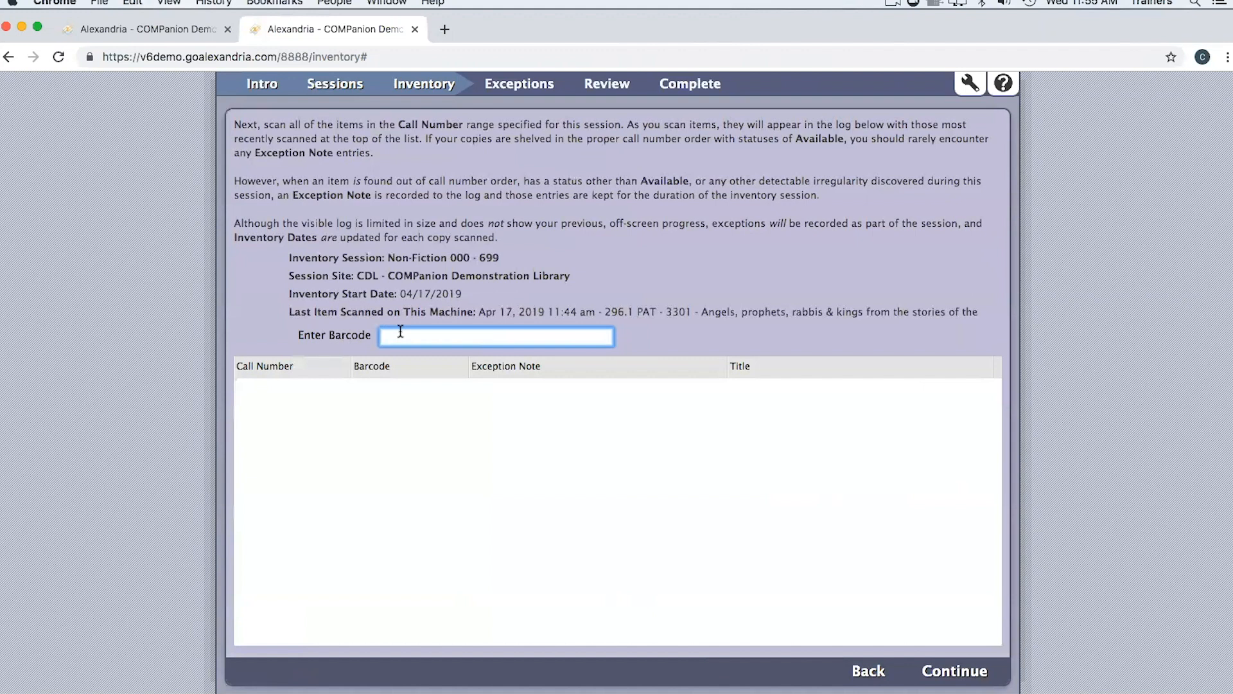
{"action": "type", "text": "3315"}
{"action": "key", "text": "Return"}
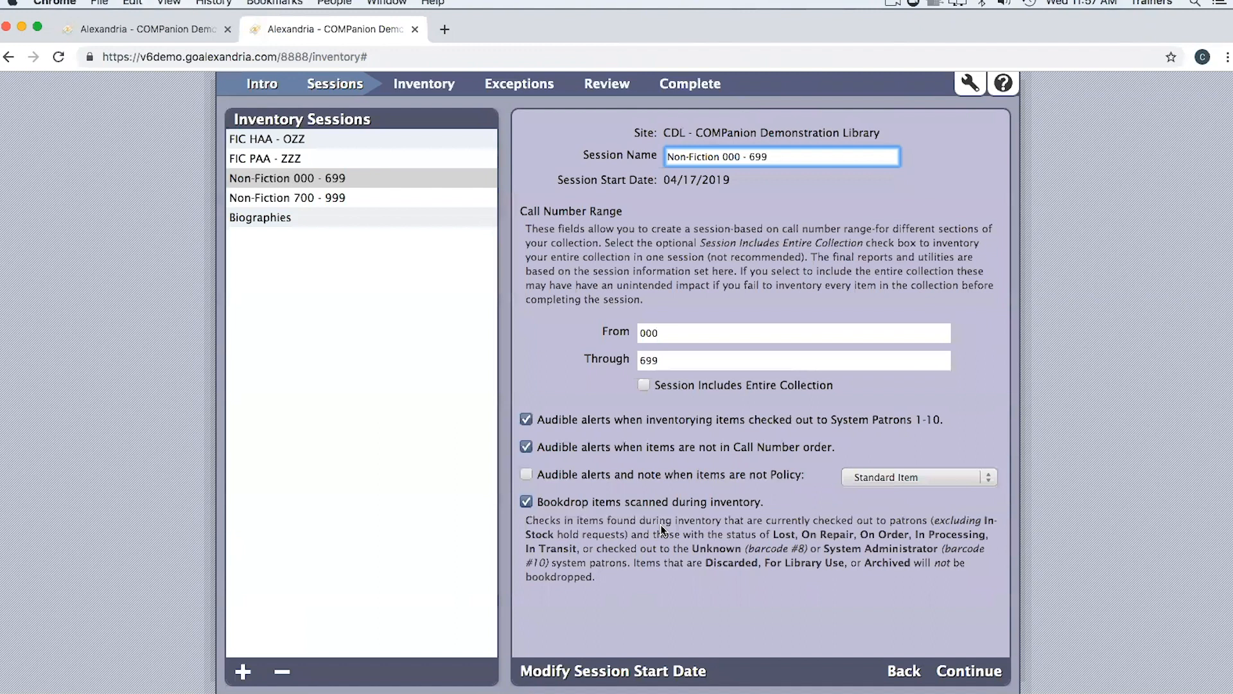
{"action": "left_click", "coordinate": [973, 476]}
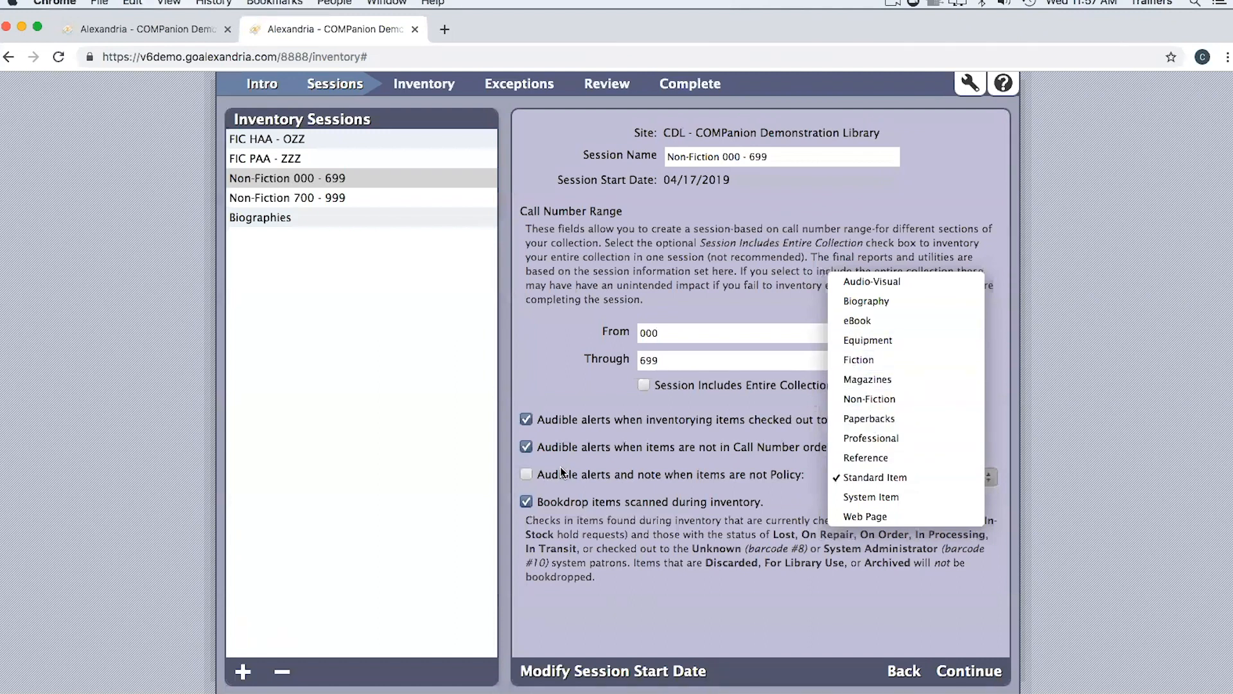
{"action": "left_click", "coordinate": [565, 372]}
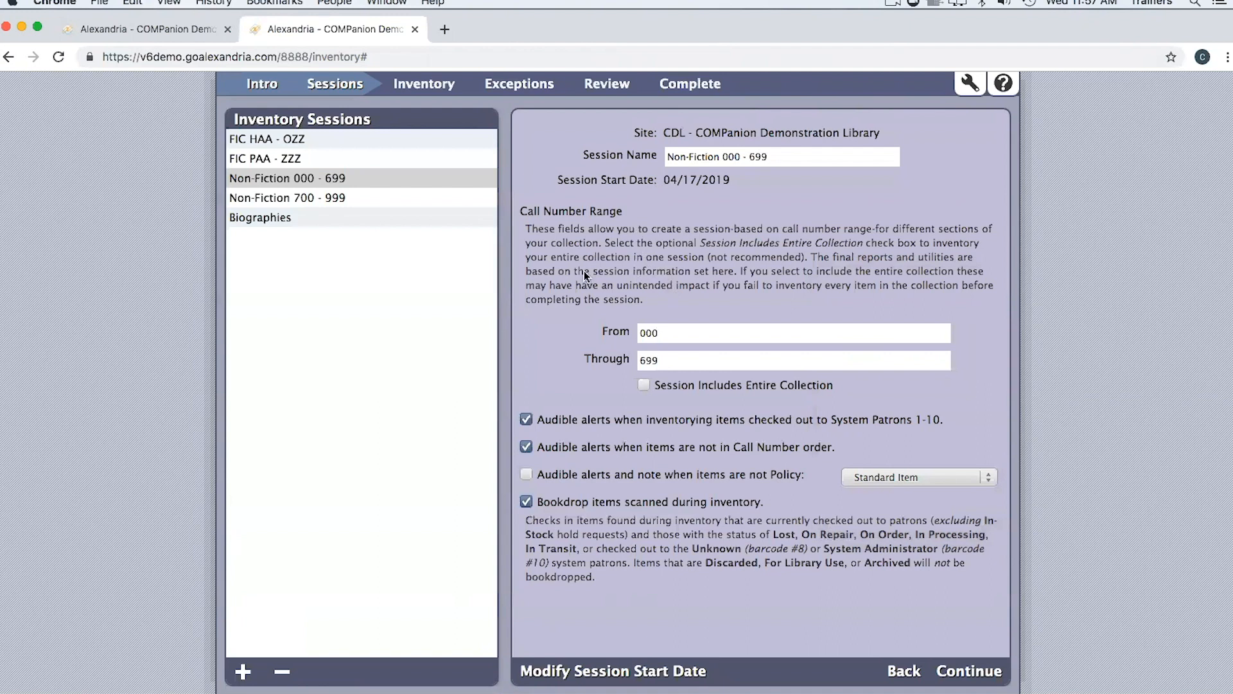
Close the inventory page, minimize the browser and switch to the Alexandria Librarian circulation window
{"action": "left_click", "coordinate": [416, 30]}
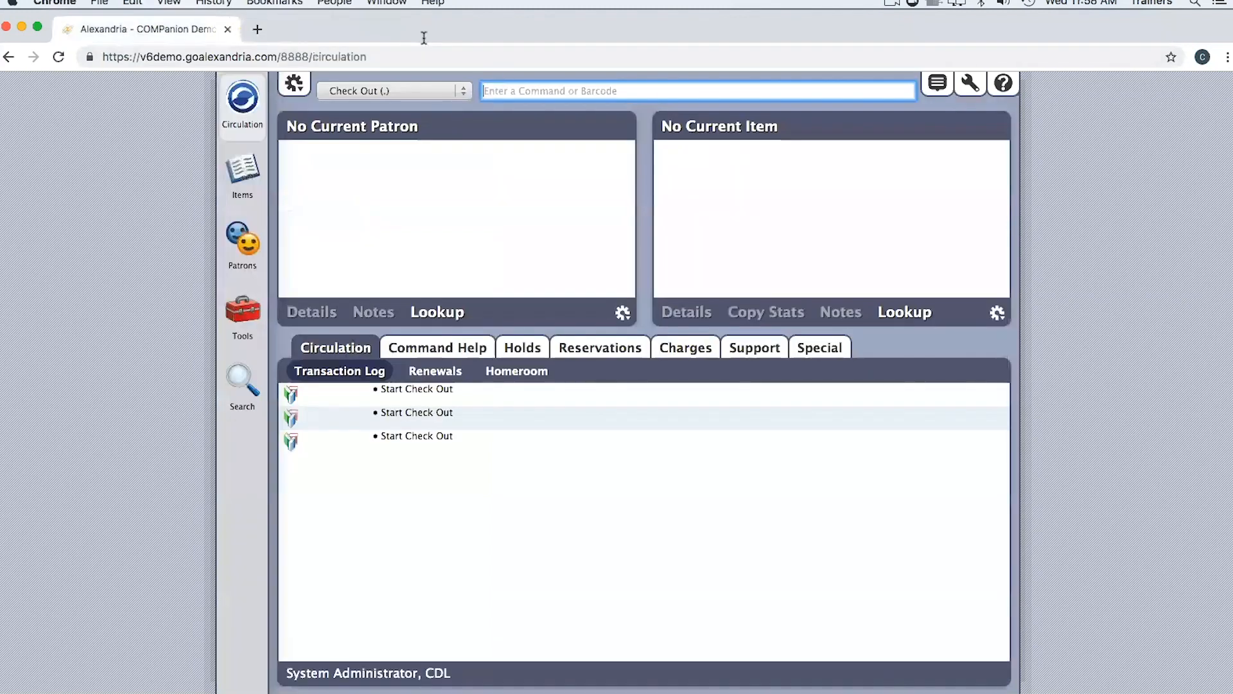
{"action": "left_click", "coordinate": [22, 26]}
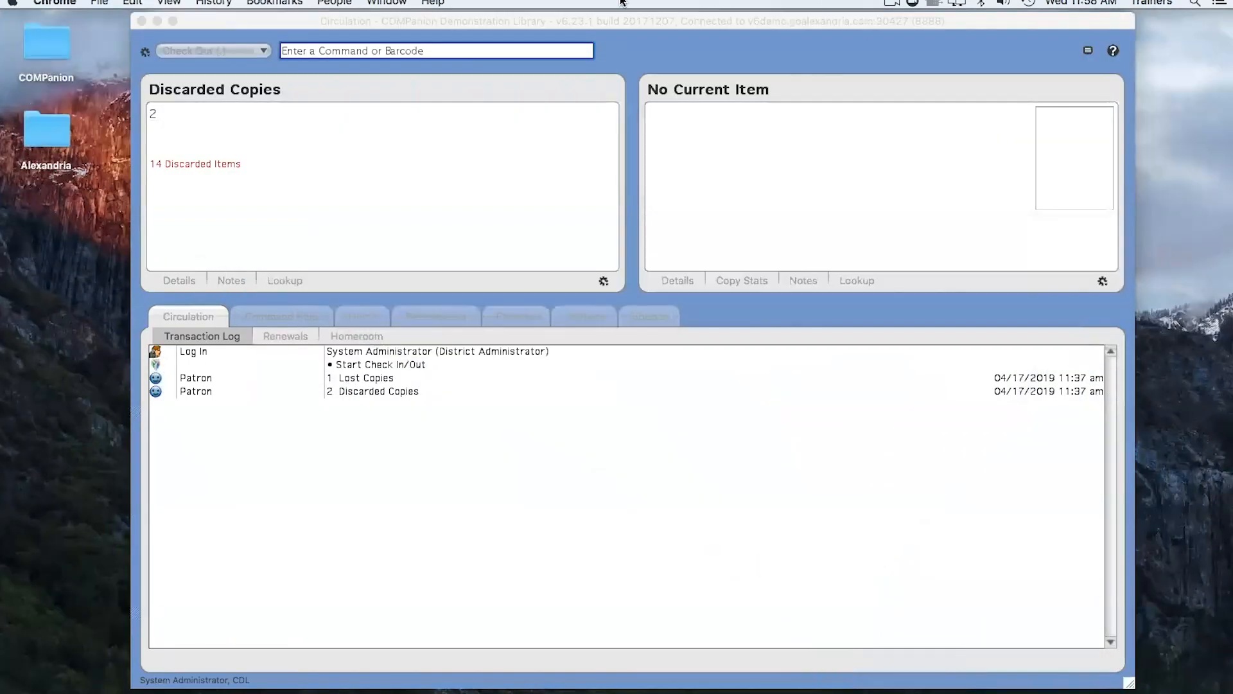
{"action": "left_click", "coordinate": [1027, 24]}
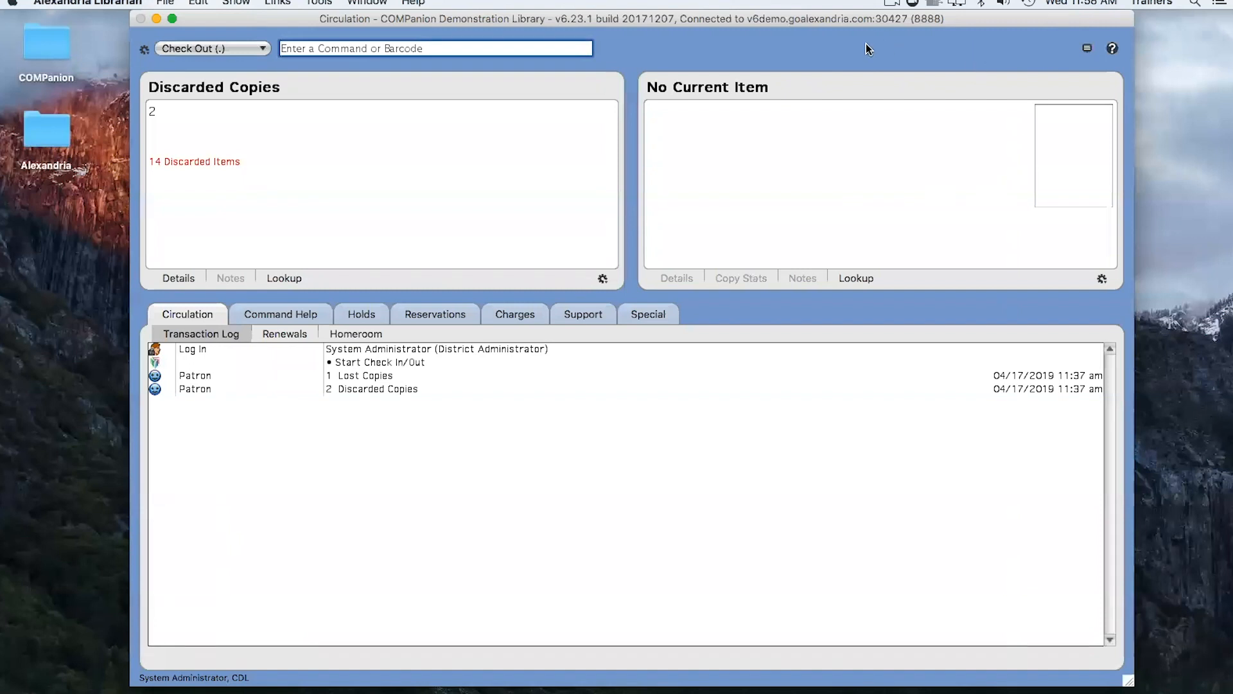
Start Inventory Bookdrop mode in circulation and inventory the item with barcode 3389
{"action": "left_click", "coordinate": [246, 50]}
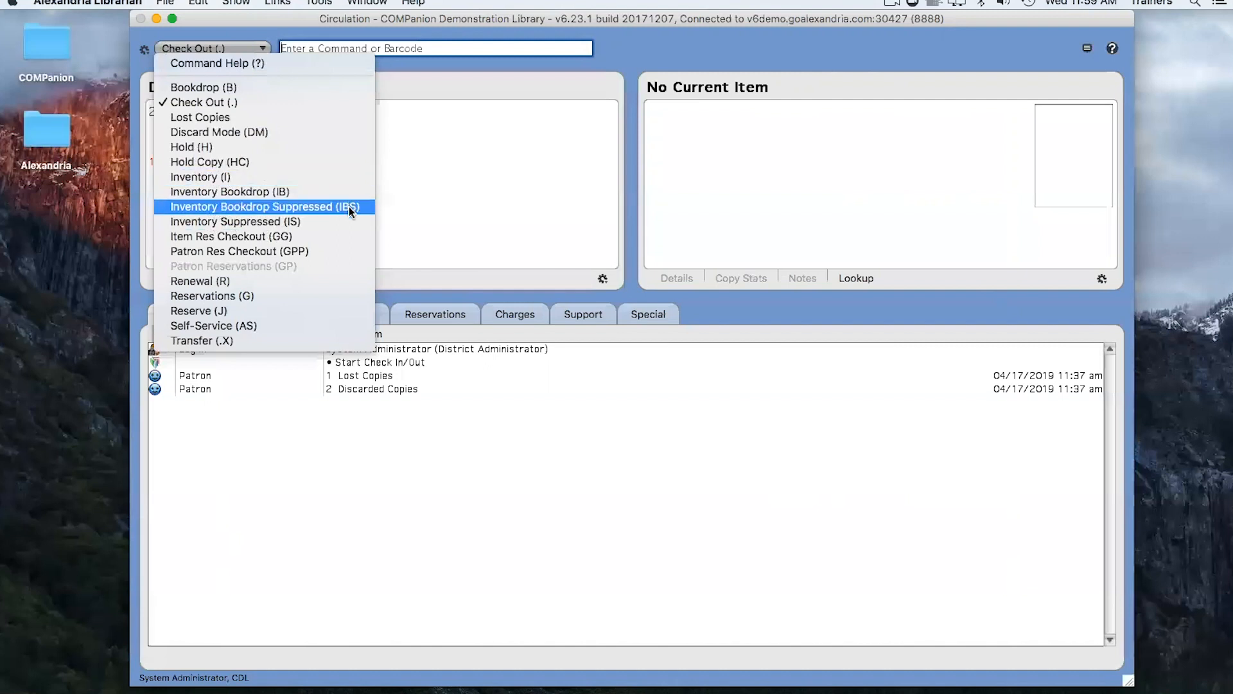
{"action": "left_click", "coordinate": [219, 194]}
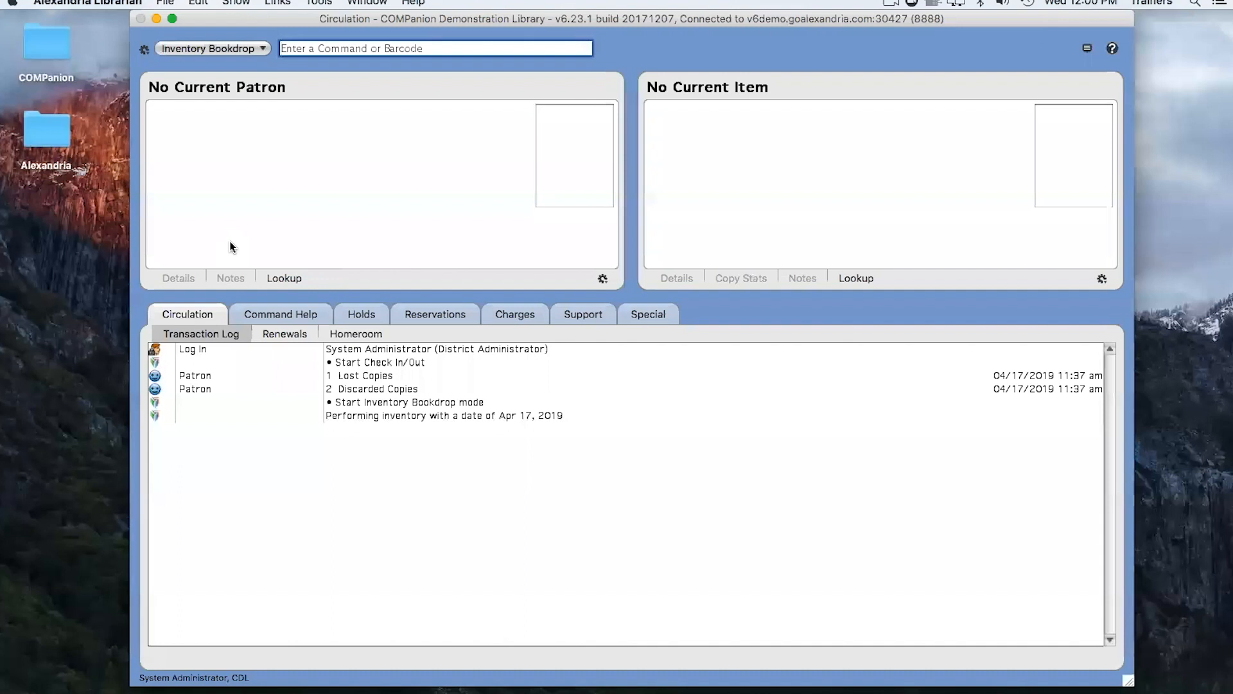
{"action": "type", "text": "3389"}
{"action": "key", "text": "Return"}
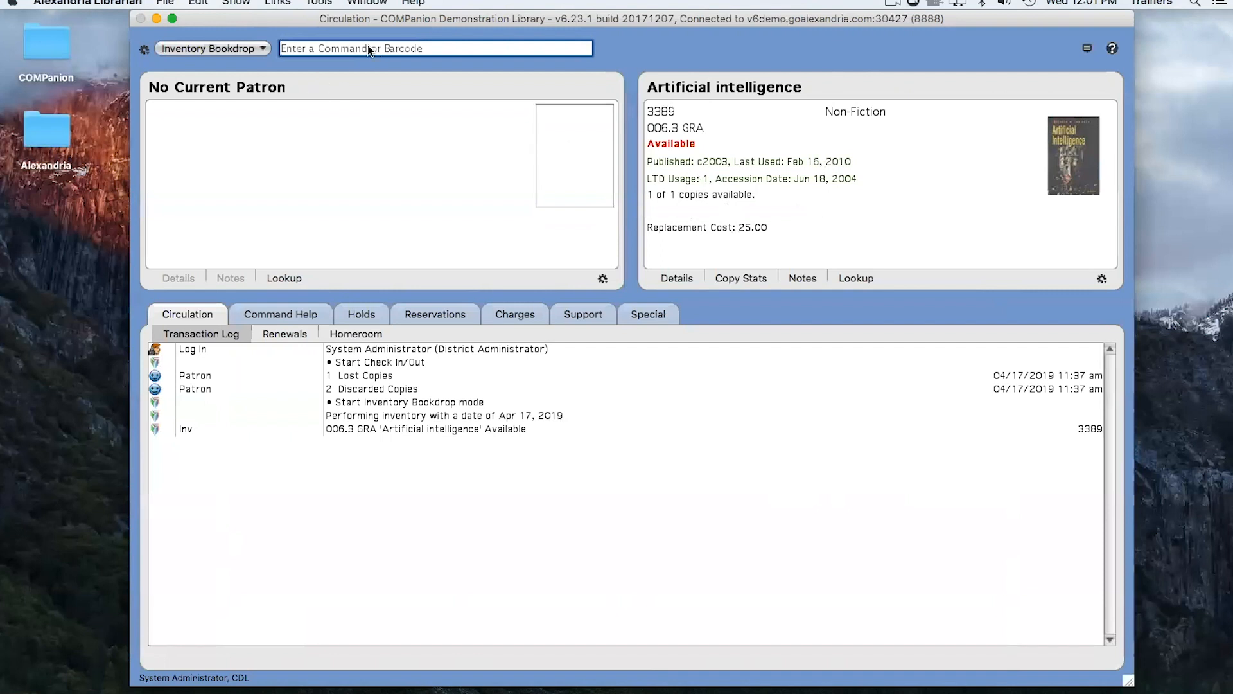
Start Discard Mode with Weeded as the remembered reason and discard the item with barcode 3389
{"action": "left_click", "coordinate": [244, 49]}
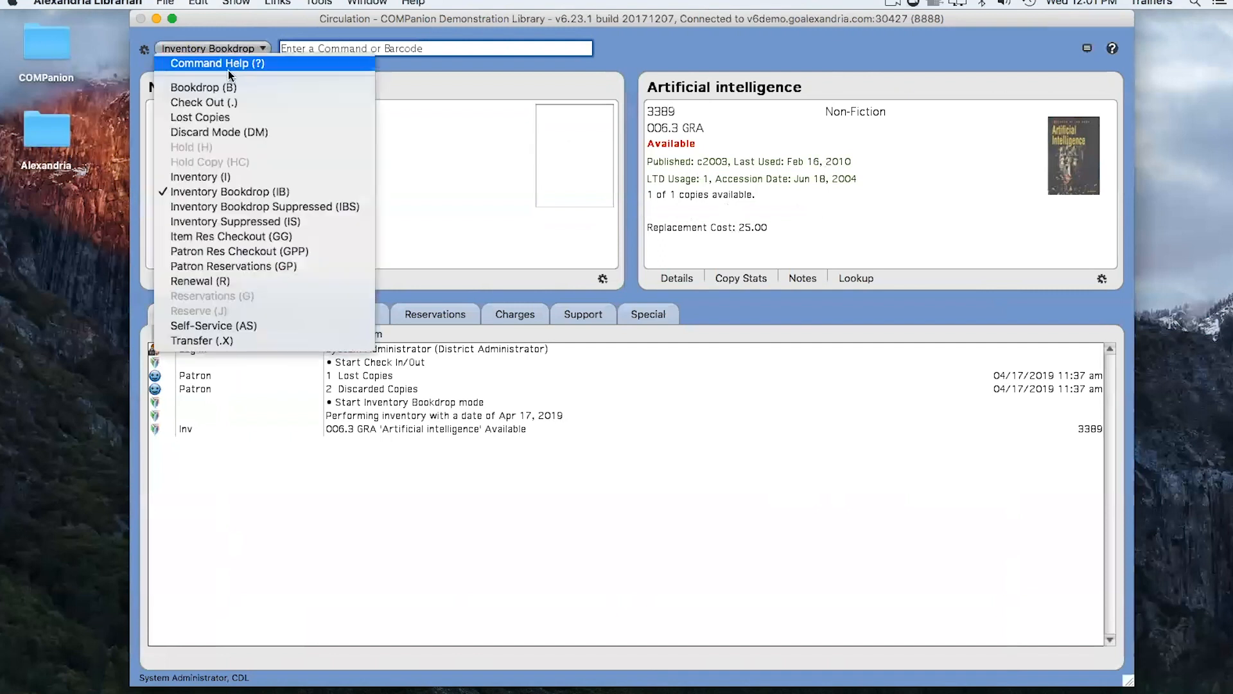
{"action": "left_click", "coordinate": [212, 131]}
{"action": "left_click", "coordinate": [249, 211]}
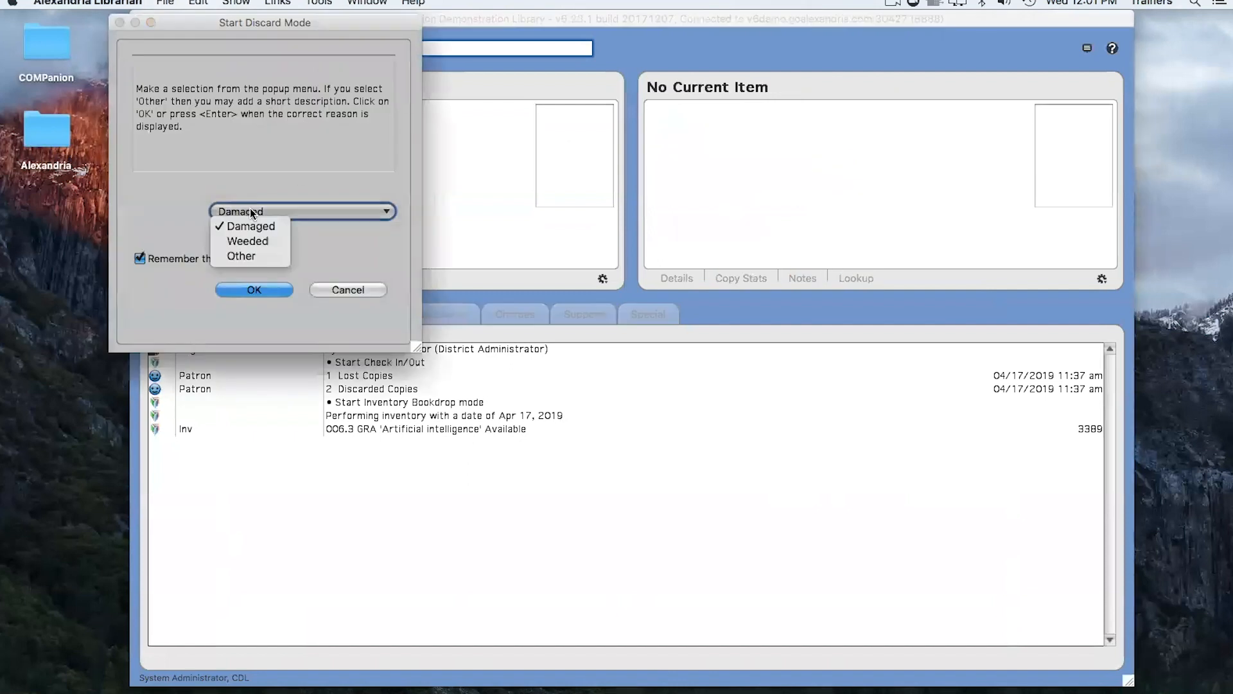
{"action": "left_click", "coordinate": [247, 242]}
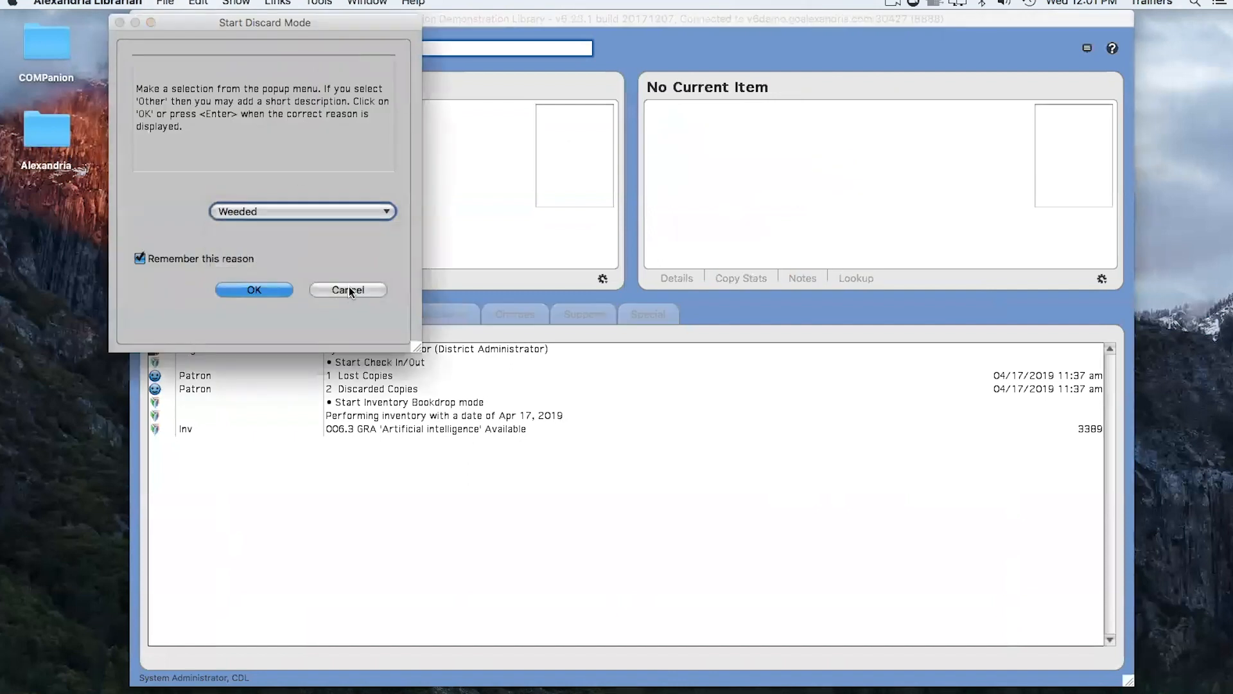
{"action": "left_click", "coordinate": [265, 292]}
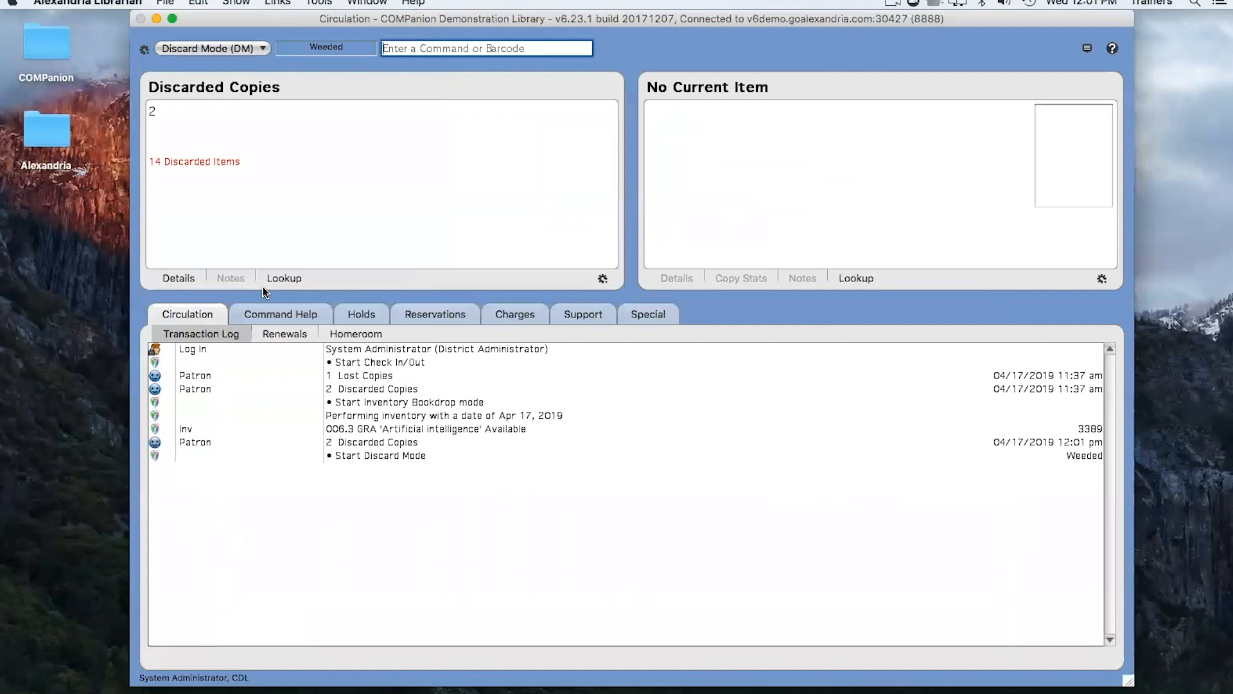
{"action": "type", "text": "3389"}
{"action": "key", "text": "Return"}
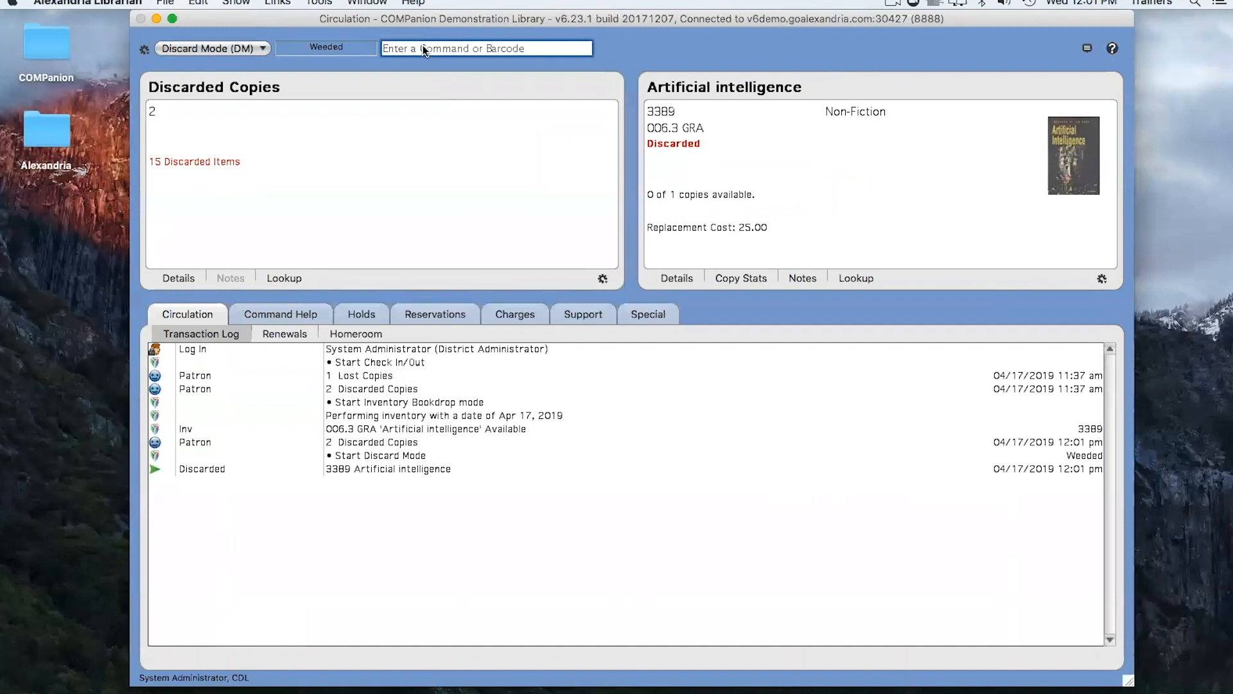
Return to Inventory Bookdrop mode with the ib command and inventory barcodes 3305 and 3301
{"action": "mouse_move", "coordinate": [423, 48]}
{"action": "type", "text": "ib"}
{"action": "key", "text": "Return"}
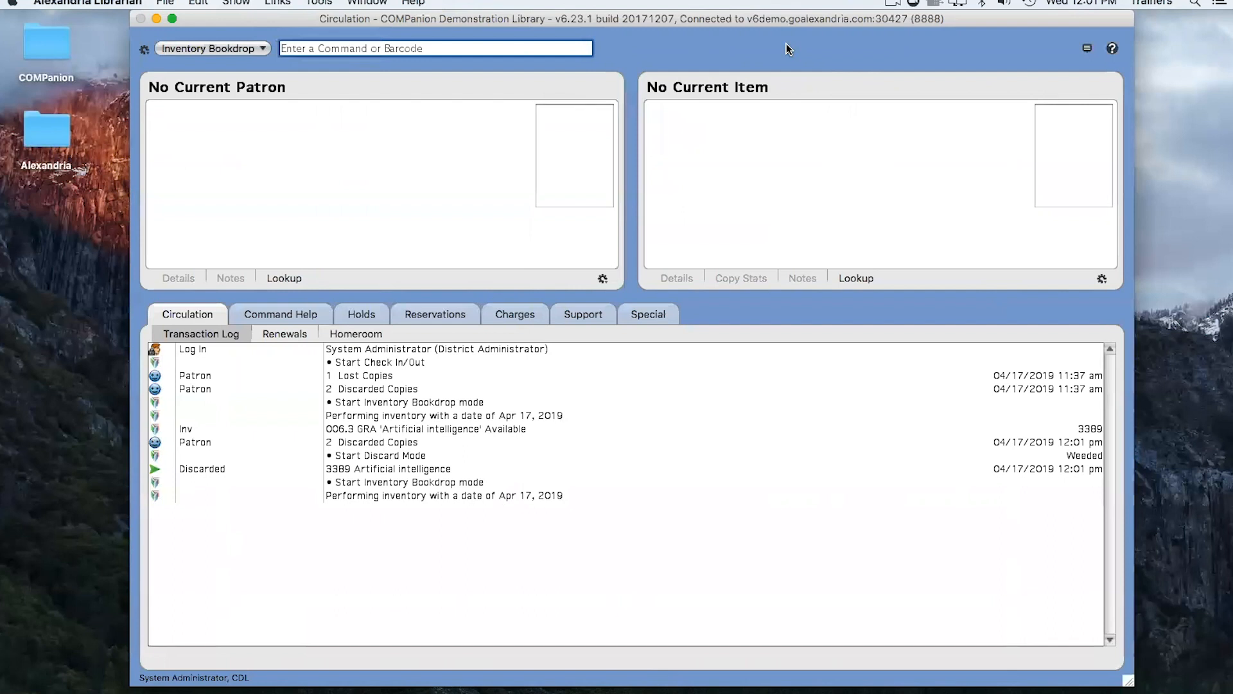
{"action": "type", "text": "3305"}
{"action": "key", "text": "Return"}
{"action": "type", "text": "3301"}
{"action": "key", "text": "Return"}
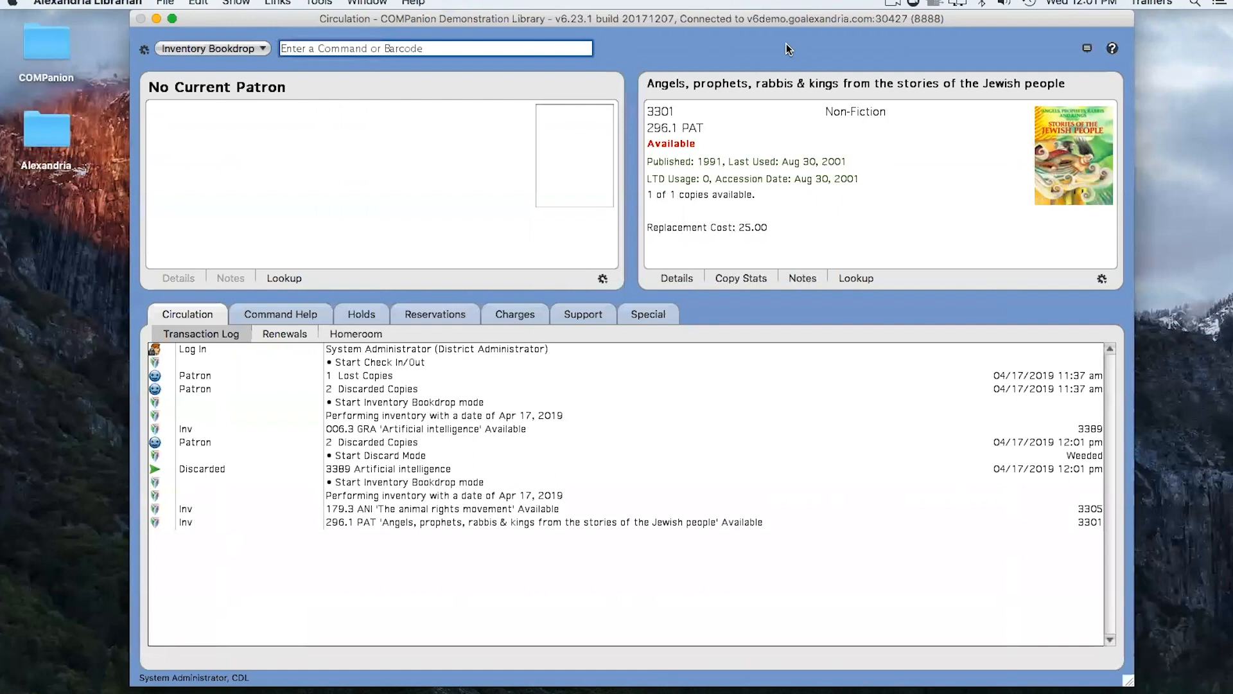
Inventory the lost copies with barcodes 3356 and 3375, marking each one as found
{"action": "type", "text": "3356"}
{"action": "key", "text": "Return"}
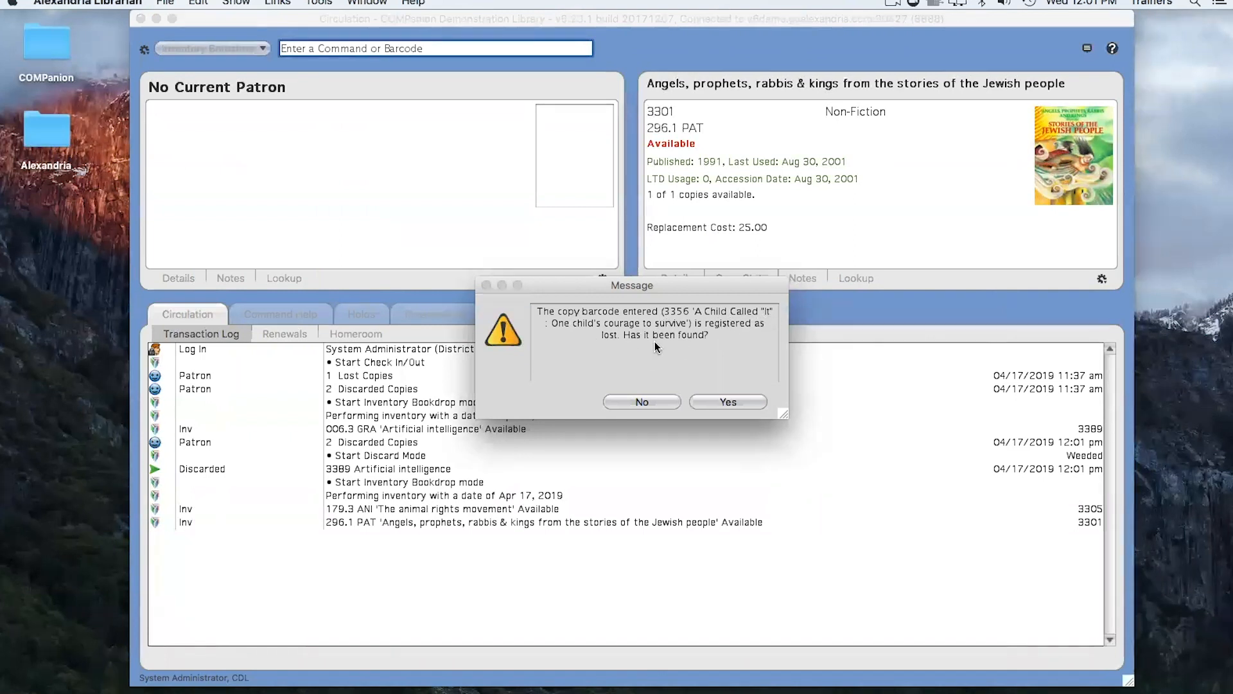
{"action": "left_click", "coordinate": [731, 403]}
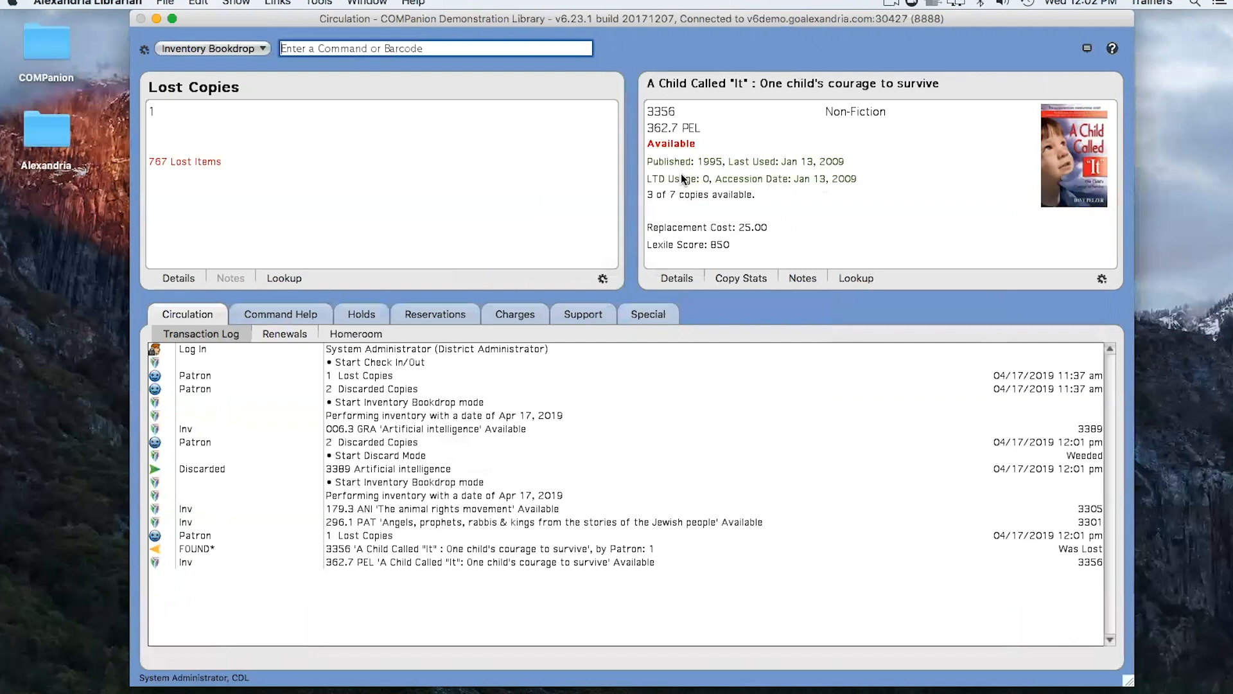
{"action": "type", "text": "3375"}
{"action": "key", "text": "Return"}
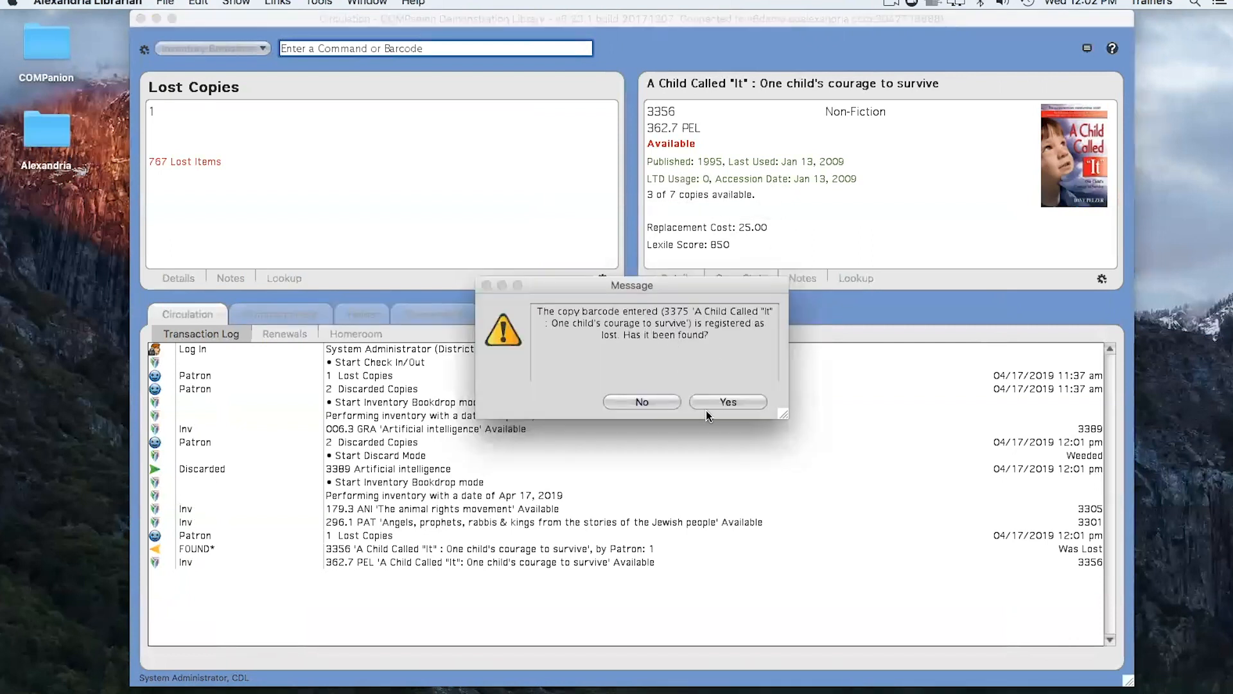
{"action": "left_click", "coordinate": [733, 401]}
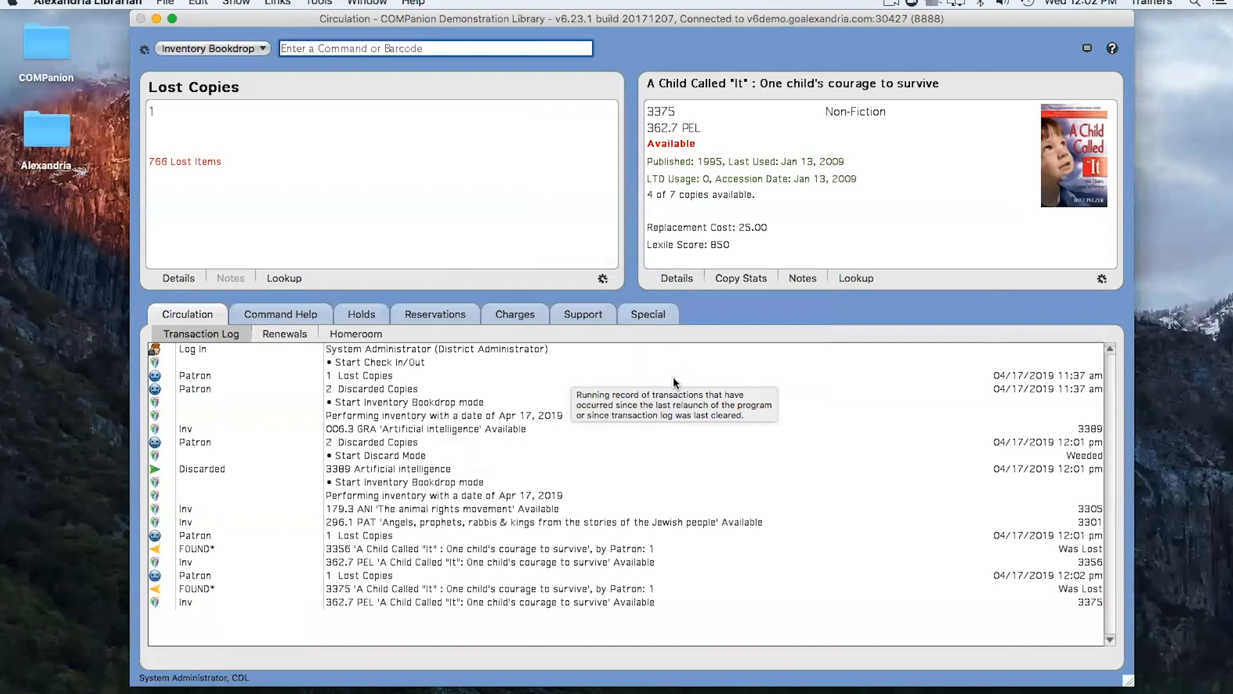
Enter barcode 3309 for inventory and decline to re-enter the discarded copy into the system
{"action": "type", "text": "3309"}
{"action": "key", "text": "Return"}
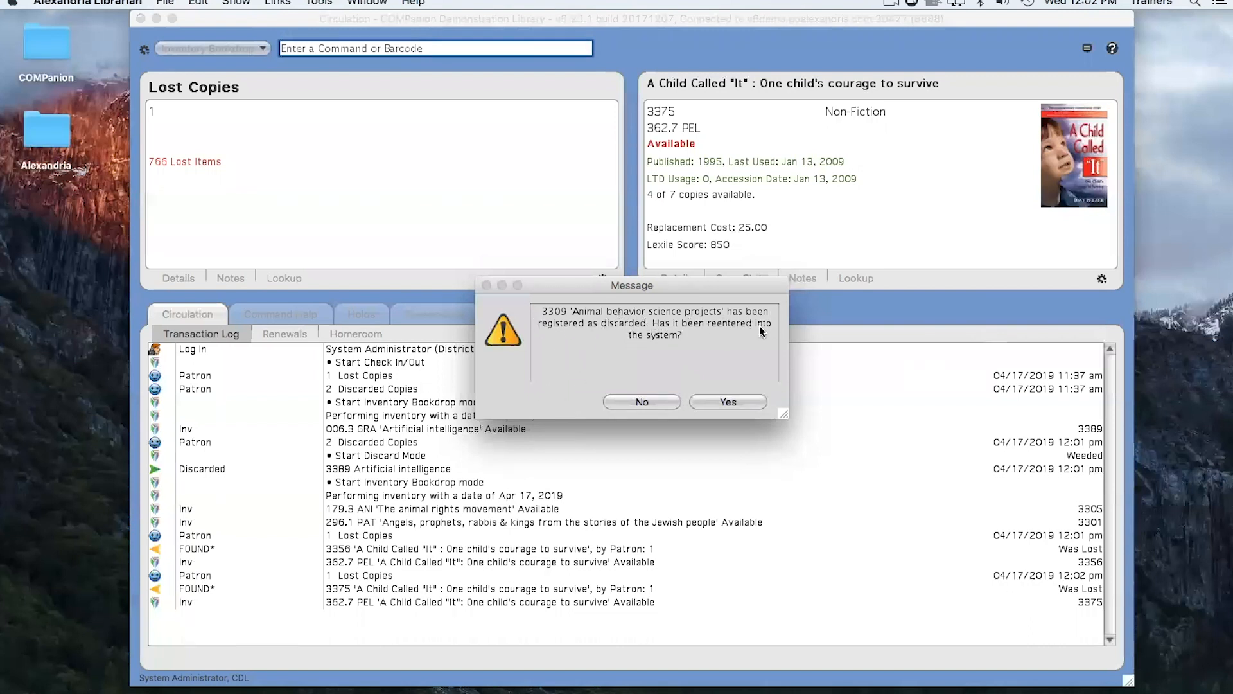
{"action": "left_click", "coordinate": [641, 401]}
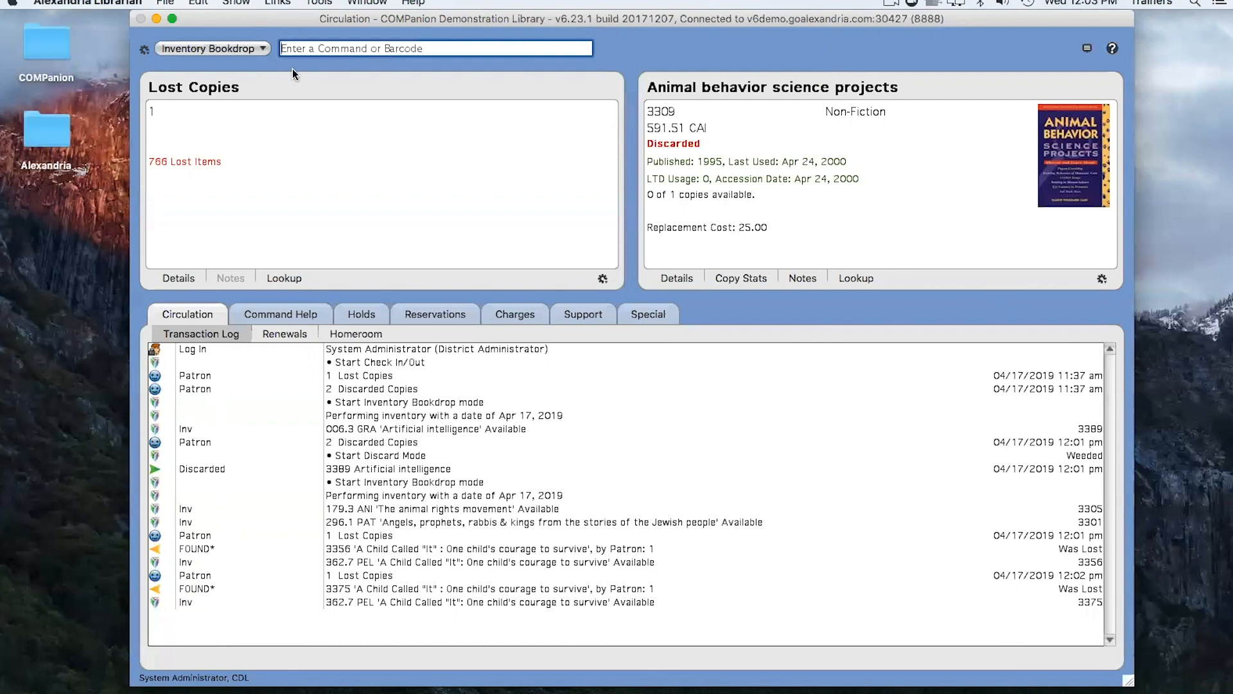
Quit and relaunch Alexandria Librarian, logging in with the prefilled Demo account
{"action": "left_click", "coordinate": [96, 6]}
{"action": "left_click", "coordinate": [103, 164]}
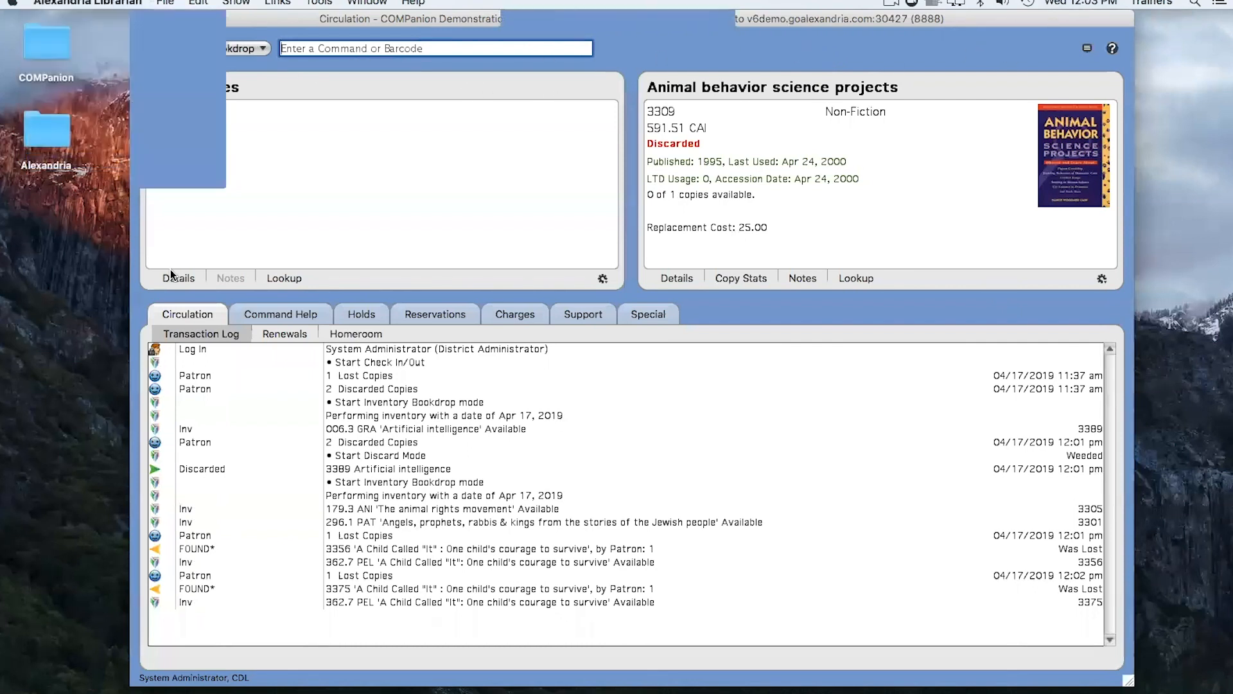
{"action": "mouse_move", "coordinate": [571, 681]}
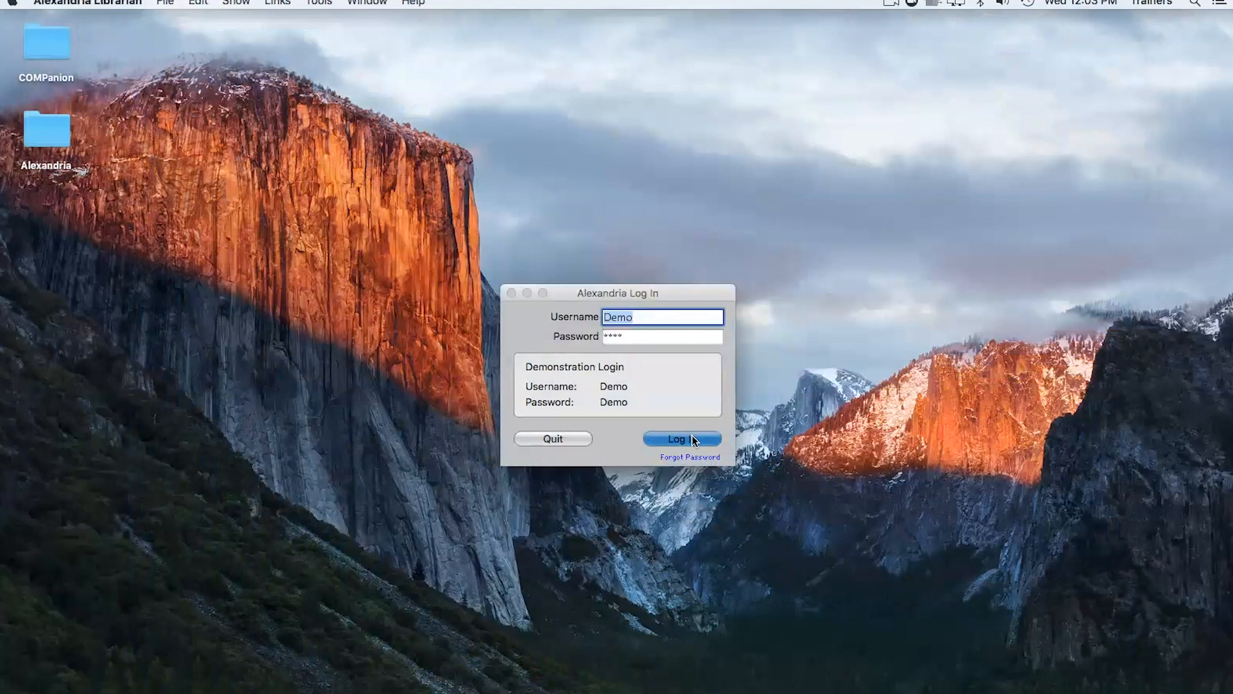
{"action": "left_click", "coordinate": [680, 439]}
Start Inventory Bookdrop mode in the circulation window and adjust the window's position on the desktop
{"action": "left_click", "coordinate": [248, 48]}
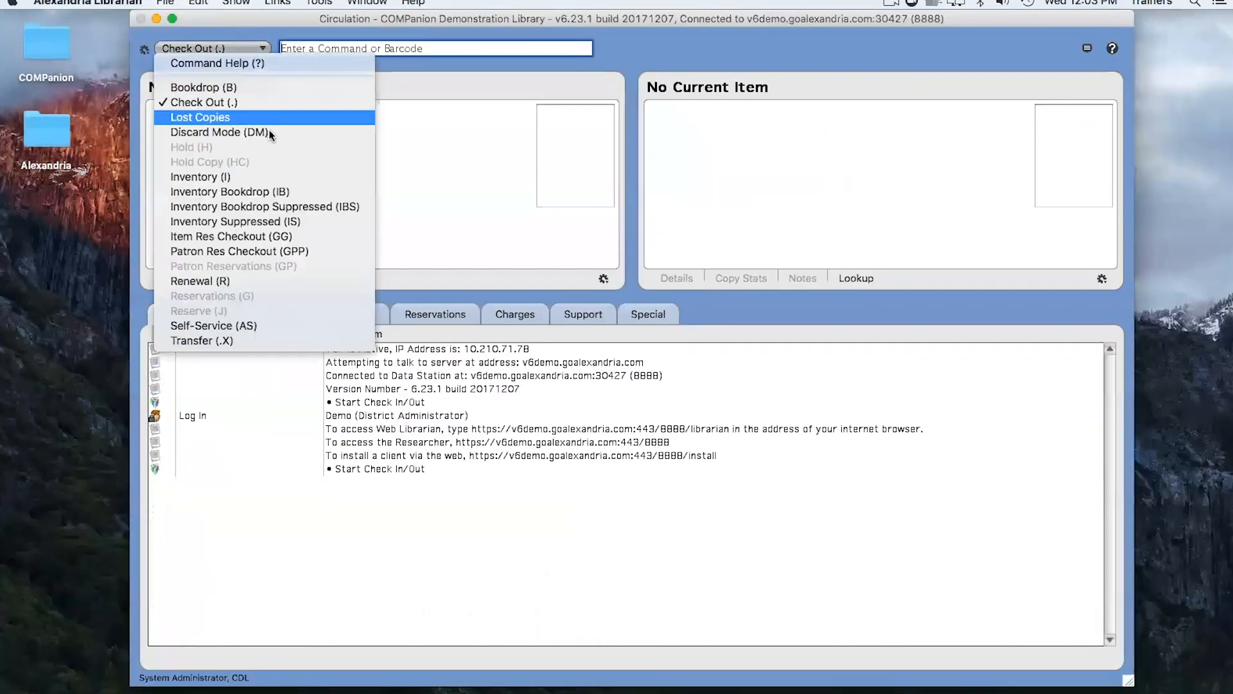
{"action": "left_click", "coordinate": [275, 191]}
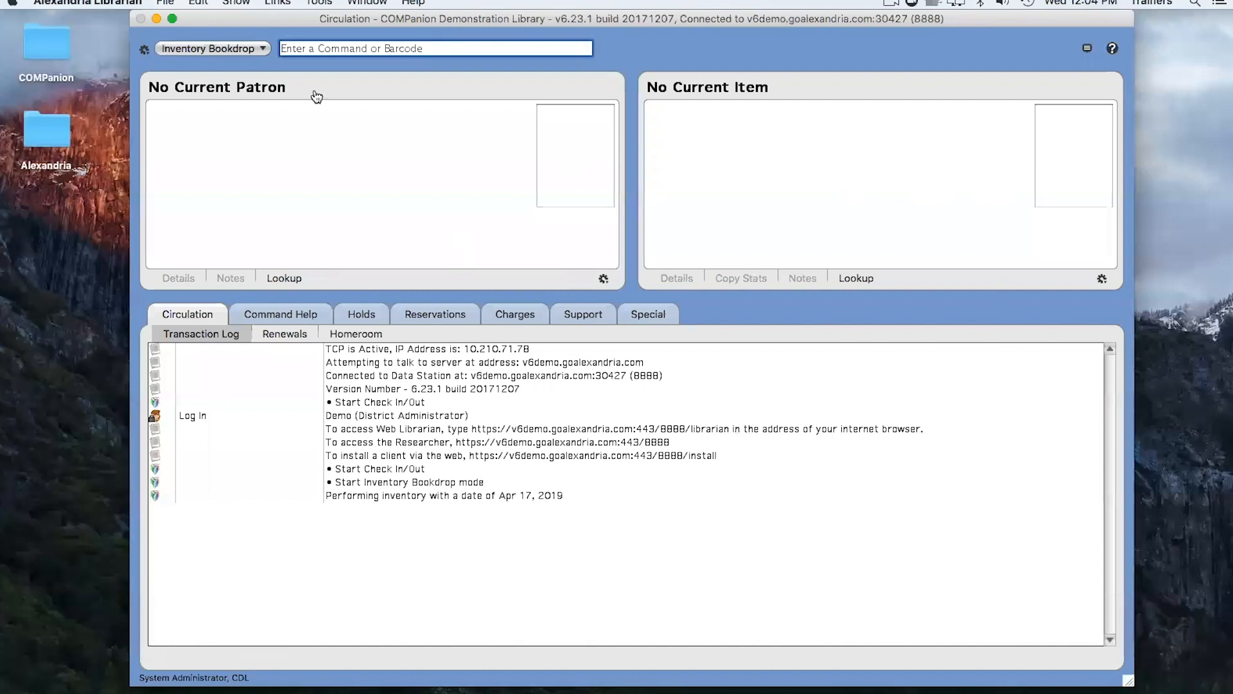
{"action": "mouse_move", "coordinate": [317, 21]}
{"action": "left_mouse_down"}
{"action": "mouse_move", "coordinate": [334, 41]}
{"action": "mouse_move", "coordinate": [338, 18]}
{"action": "left_mouse_up"}
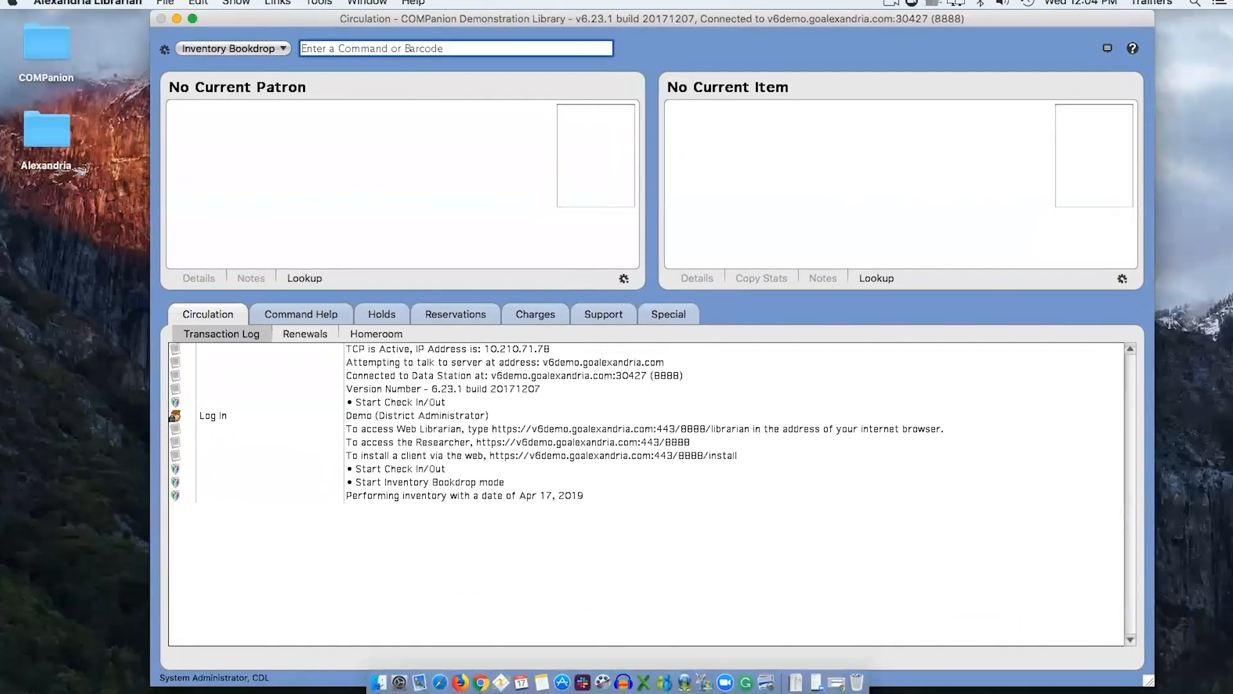
{"action": "left_click_drag", "start_coordinate": [798, 20], "coordinate": [780, 9]}
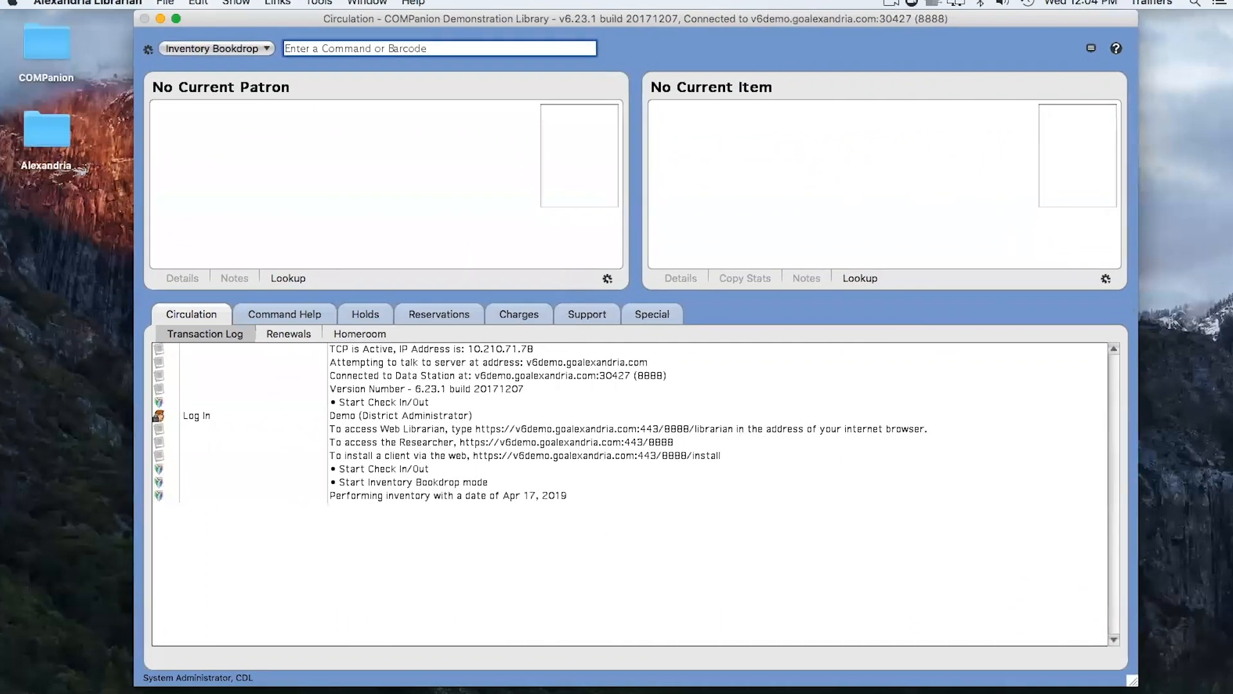
Switch to Google Chrome and start Inventory Bookdrop (IB) mode in the web-based circulation page
{"action": "mouse_move", "coordinate": [460, 681]}
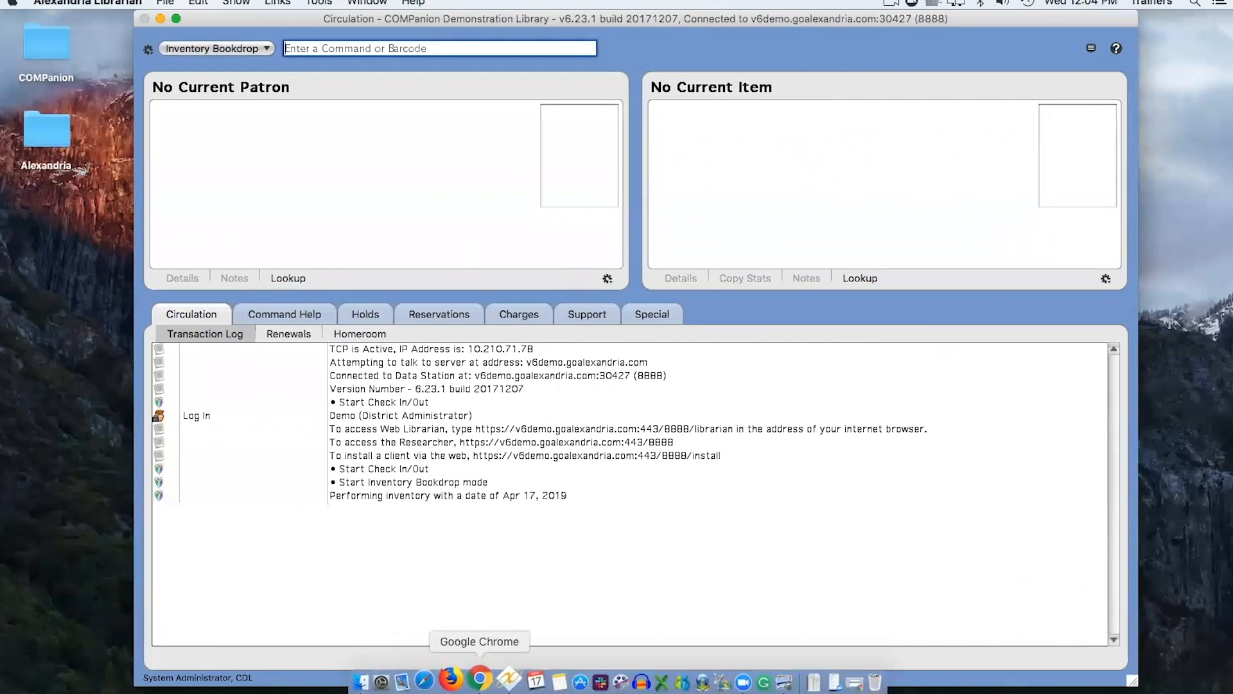
{"action": "left_click", "coordinate": [490, 679]}
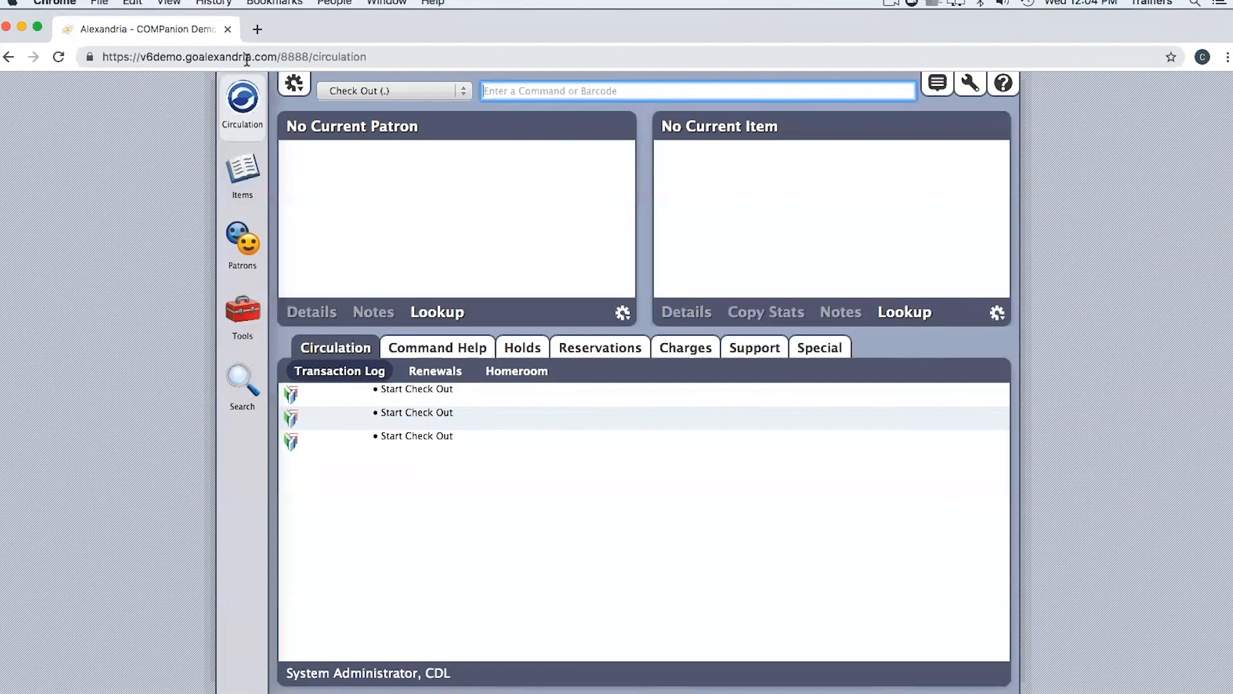
{"action": "left_click", "coordinate": [417, 90]}
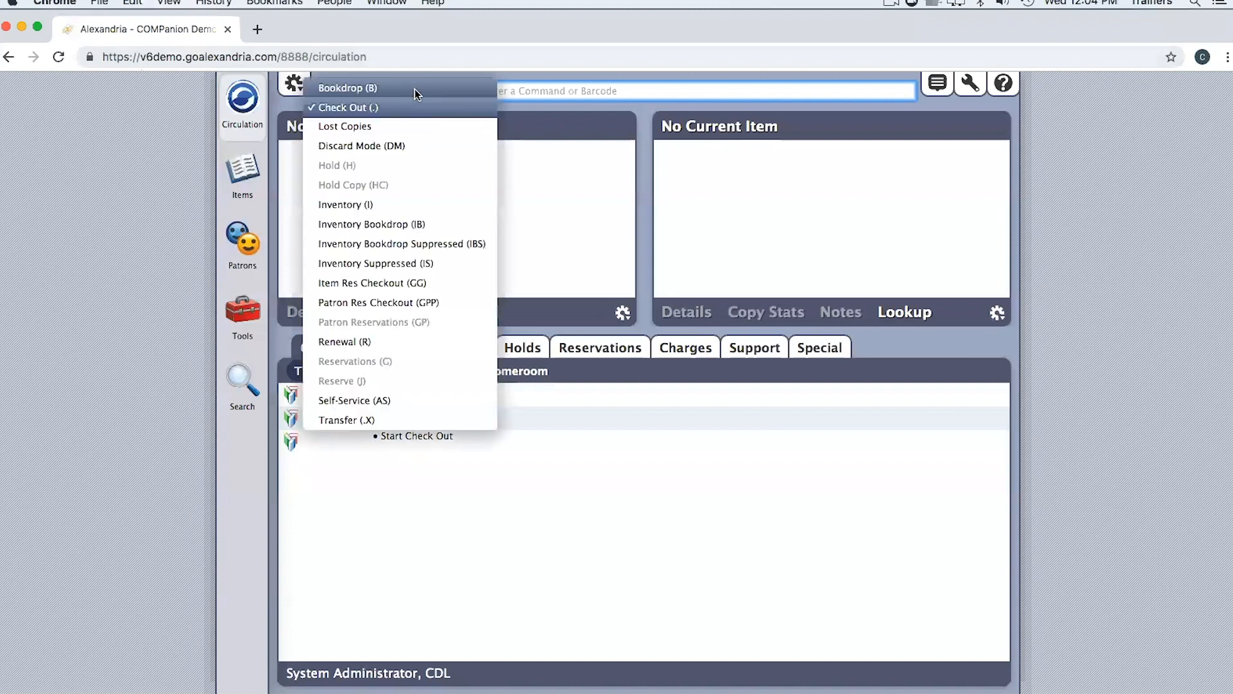
{"action": "left_click", "coordinate": [383, 224]}
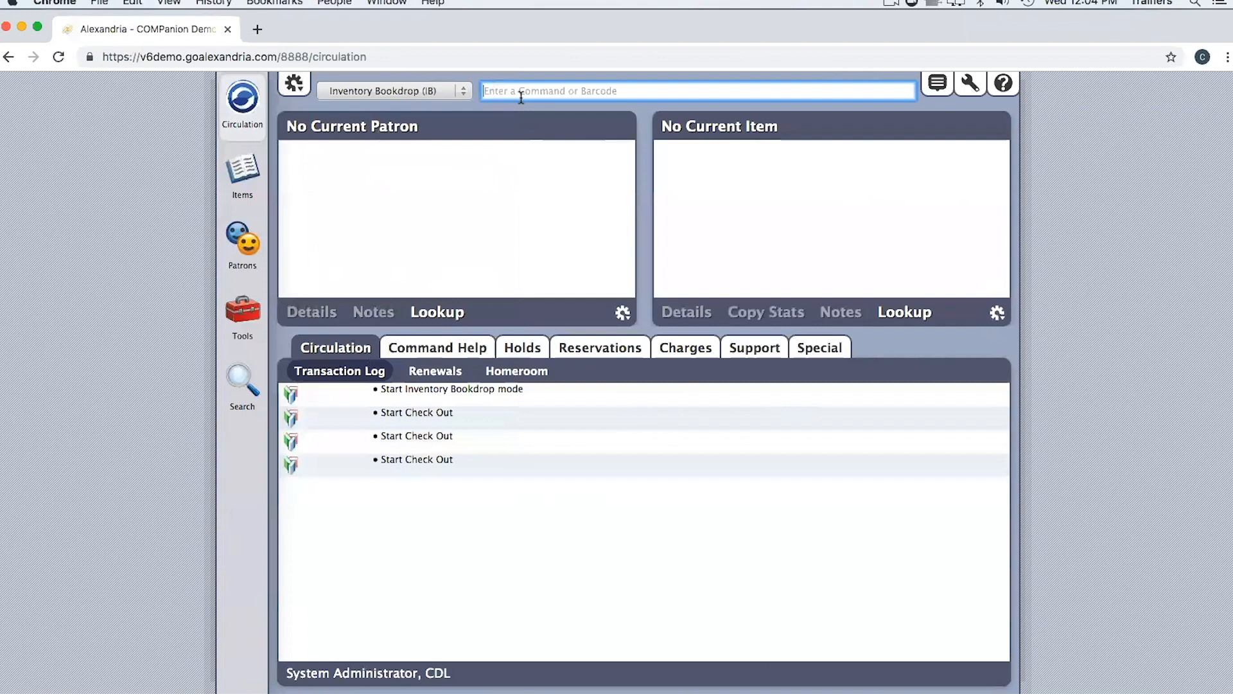
Inventory barcode 3380 and the lost copy with barcode 3365, marking the lost copy as found
{"action": "type", "text": "3380"}
{"action": "key", "text": "Return"}
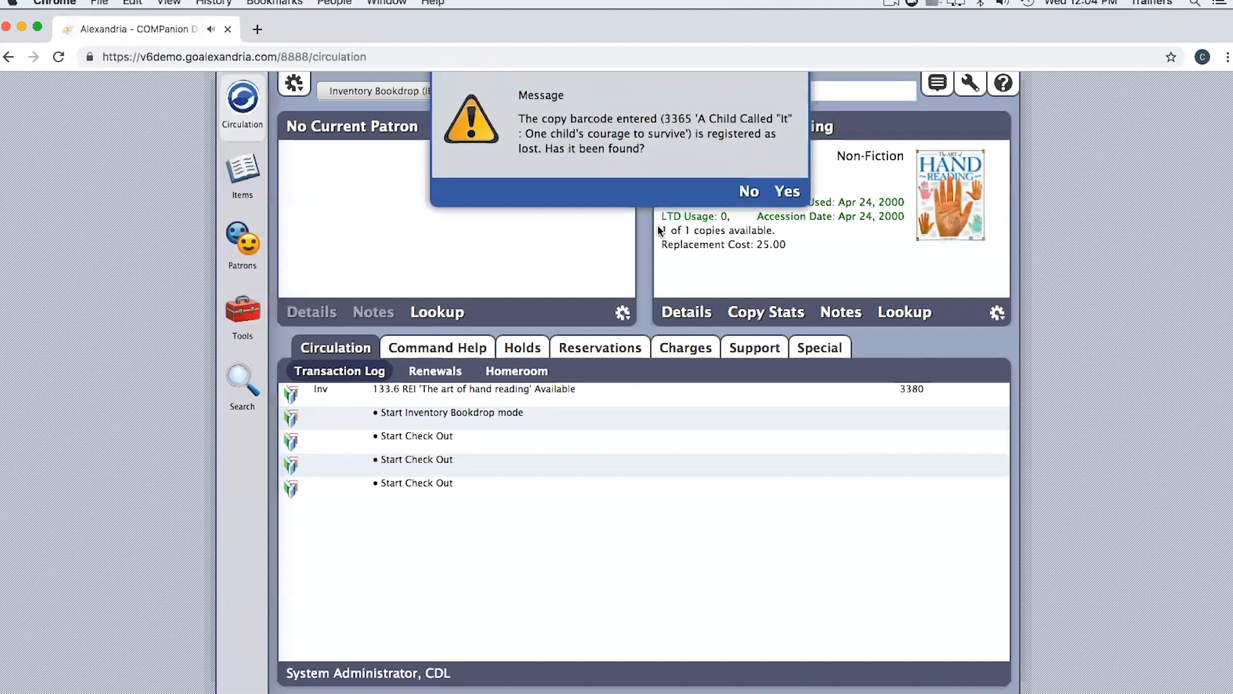
{"action": "left_click", "coordinate": [794, 191]}
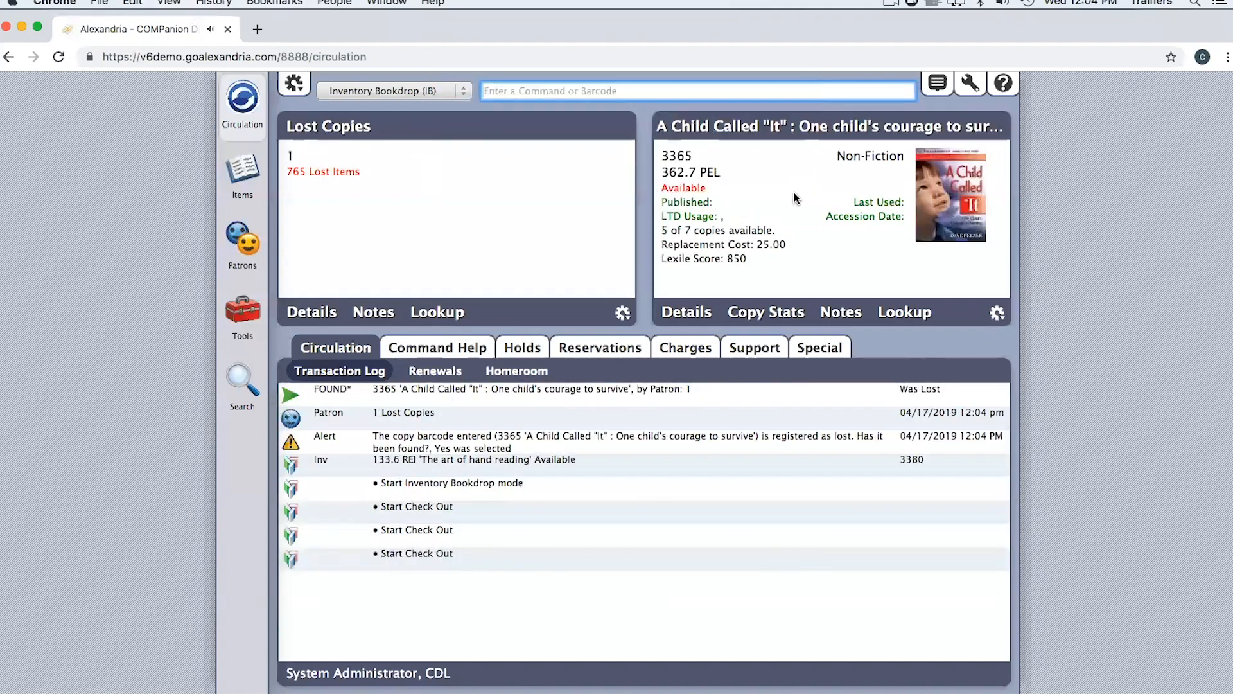
Enter barcode 3317 for inventory and decline to re-enter the discarded copy into the system
{"action": "type", "text": "3317"}
{"action": "key", "text": "Return"}
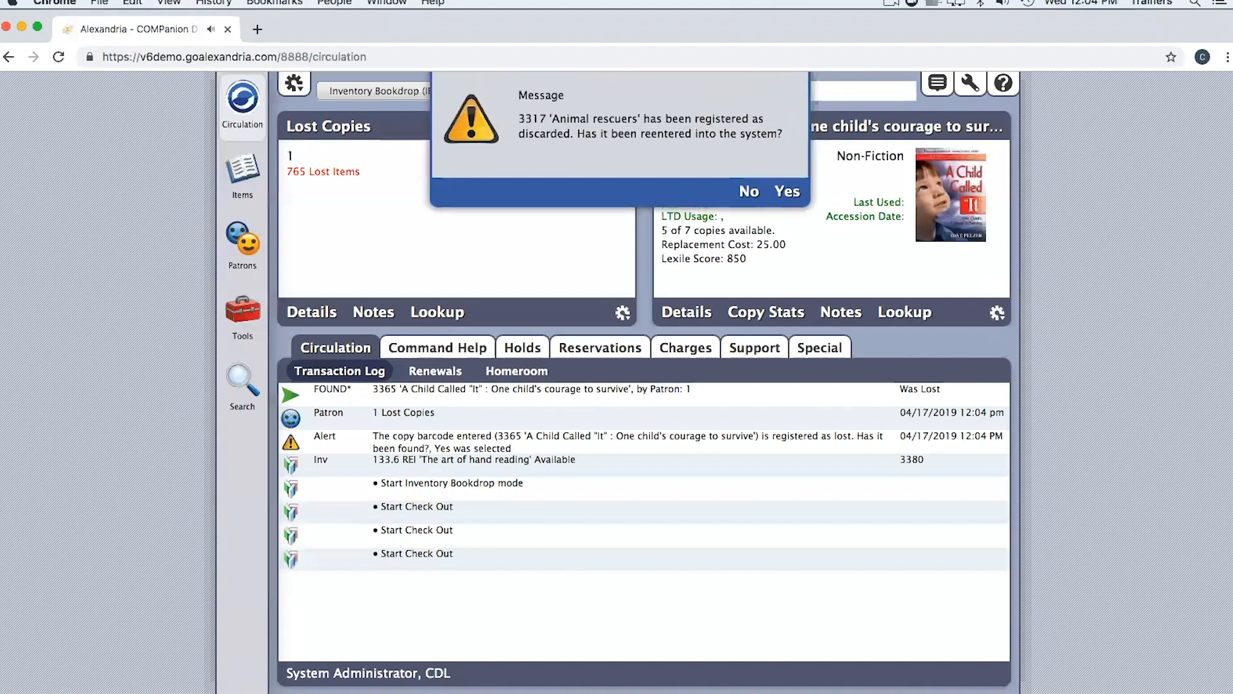
{"action": "left_click", "coordinate": [746, 192]}
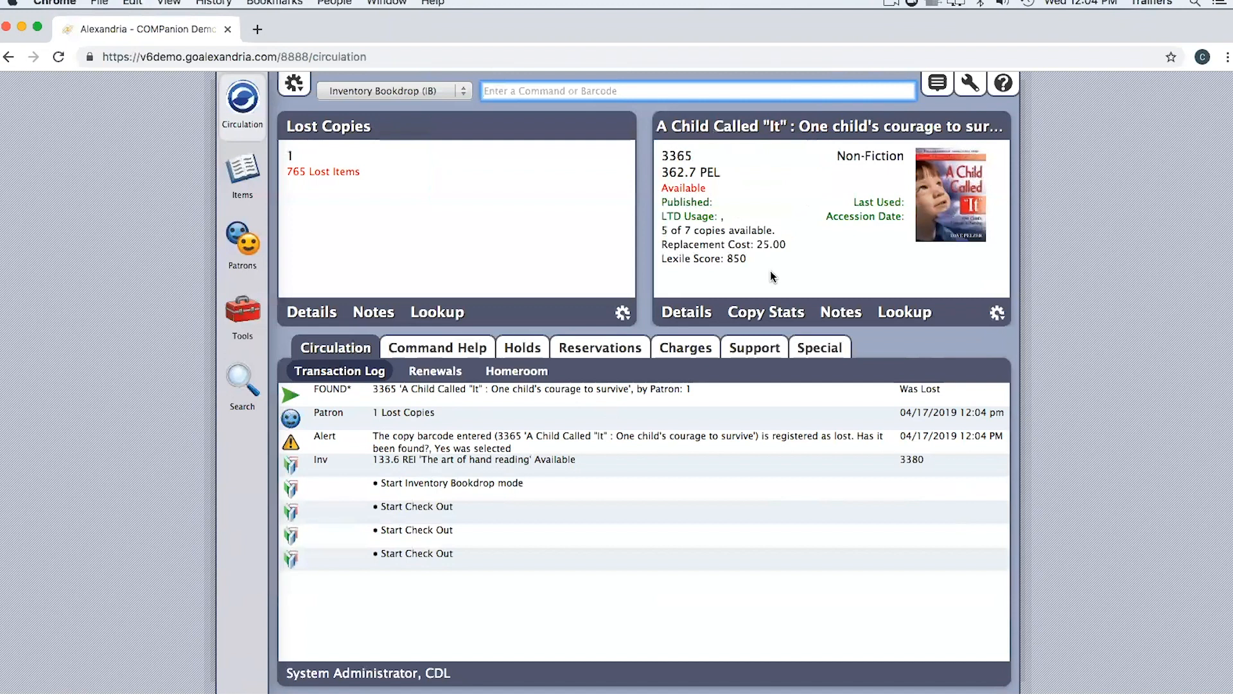
Inventory barcode 3302 and the lost copy with barcode 3314, marking the lost copy as found
{"action": "type", "text": "3302"}
{"action": "key", "text": "Return"}
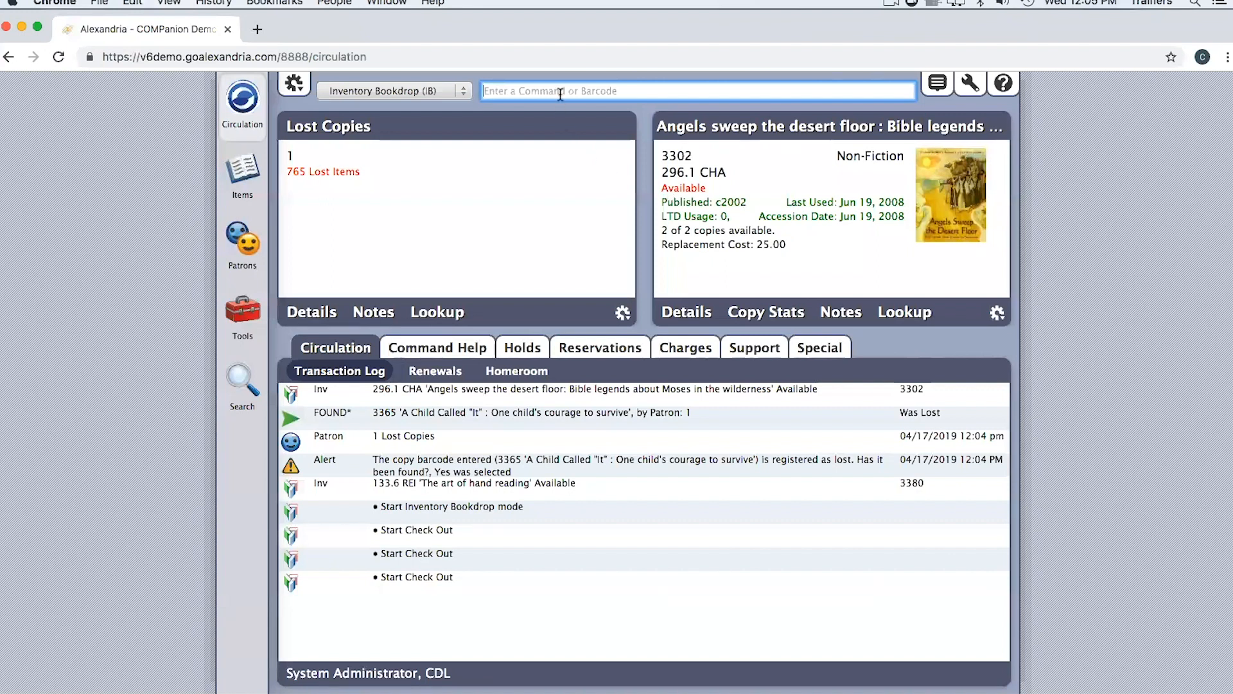
{"action": "type", "text": "3314"}
{"action": "key", "text": "Return"}
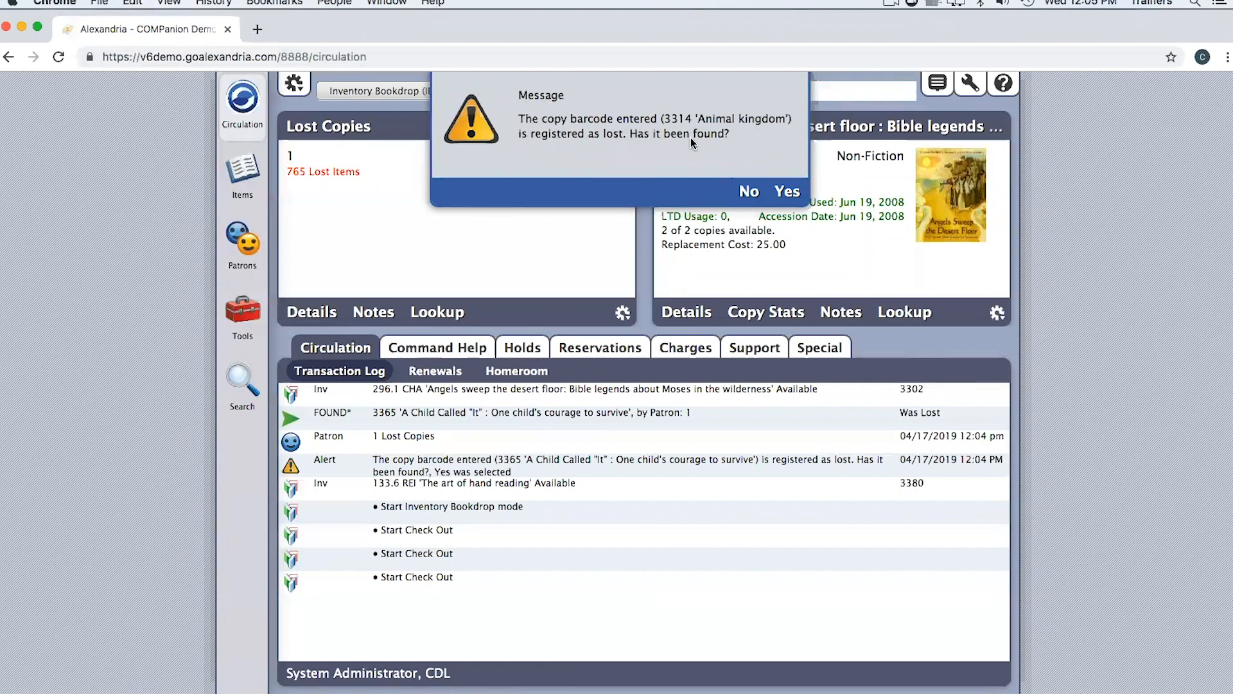
{"action": "left_click", "coordinate": [789, 191]}
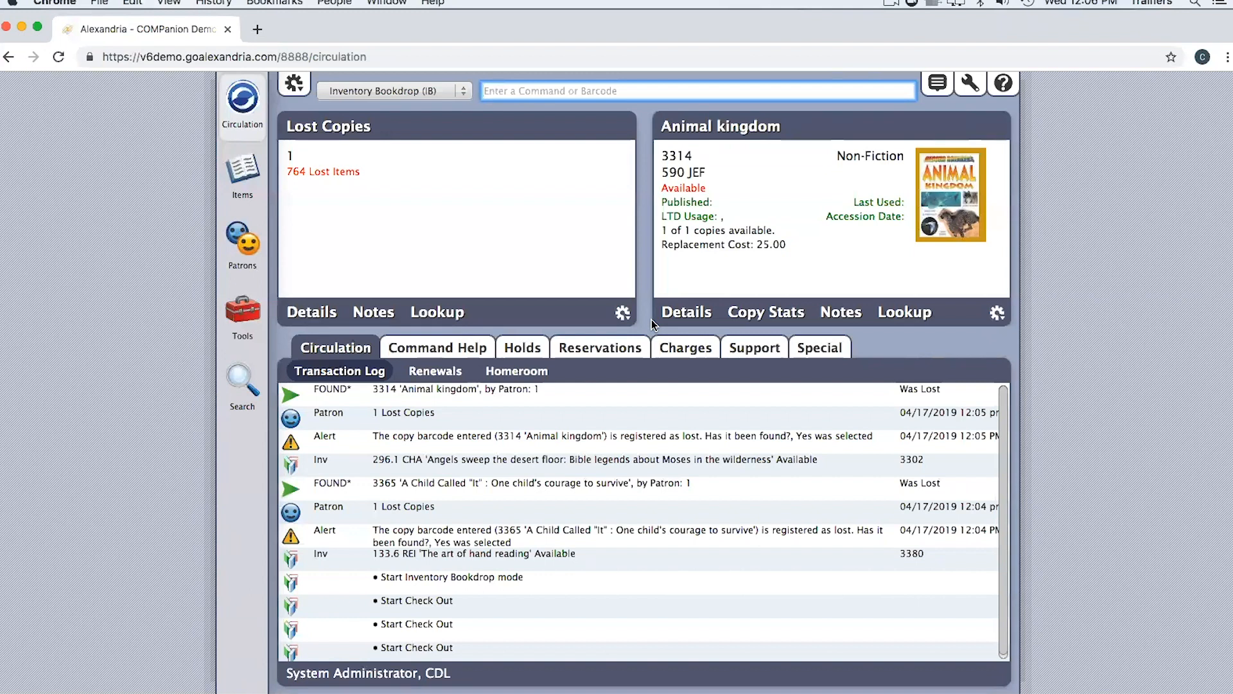
Switch to Inventory Bookdrop Suppressed (IBS) mode, inventory barcode 3351 and look over the transaction log
{"action": "left_click", "coordinate": [464, 91]}
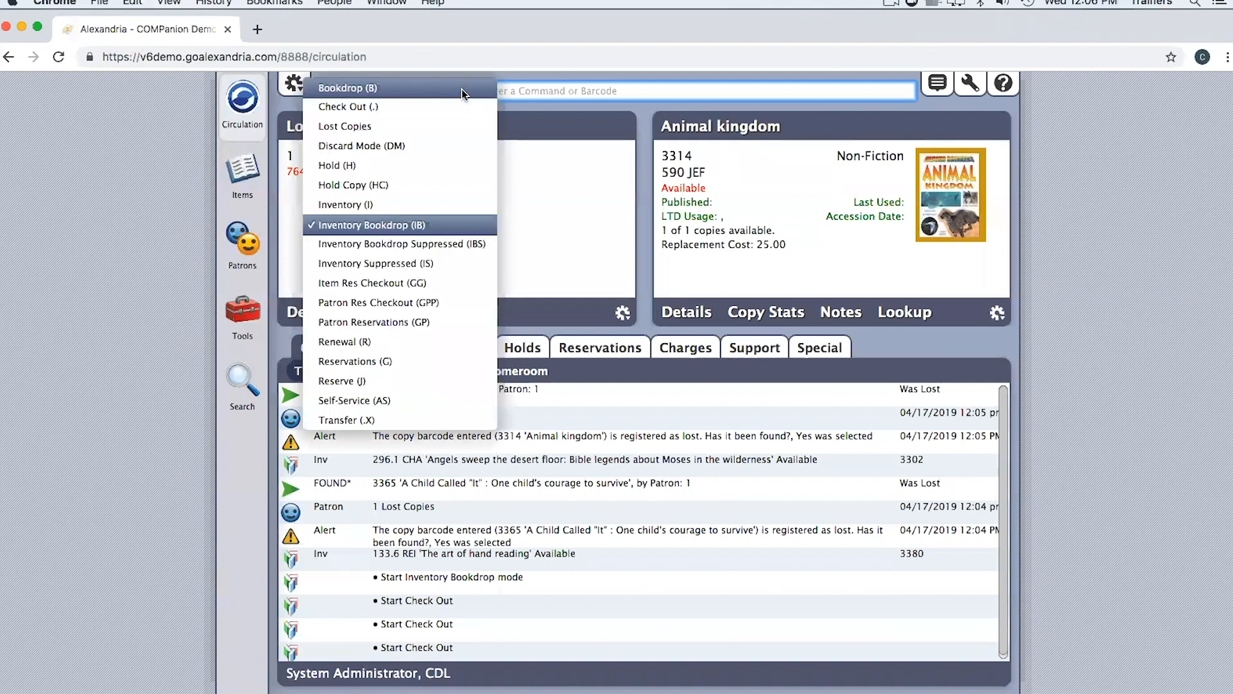
{"action": "left_click", "coordinate": [398, 245]}
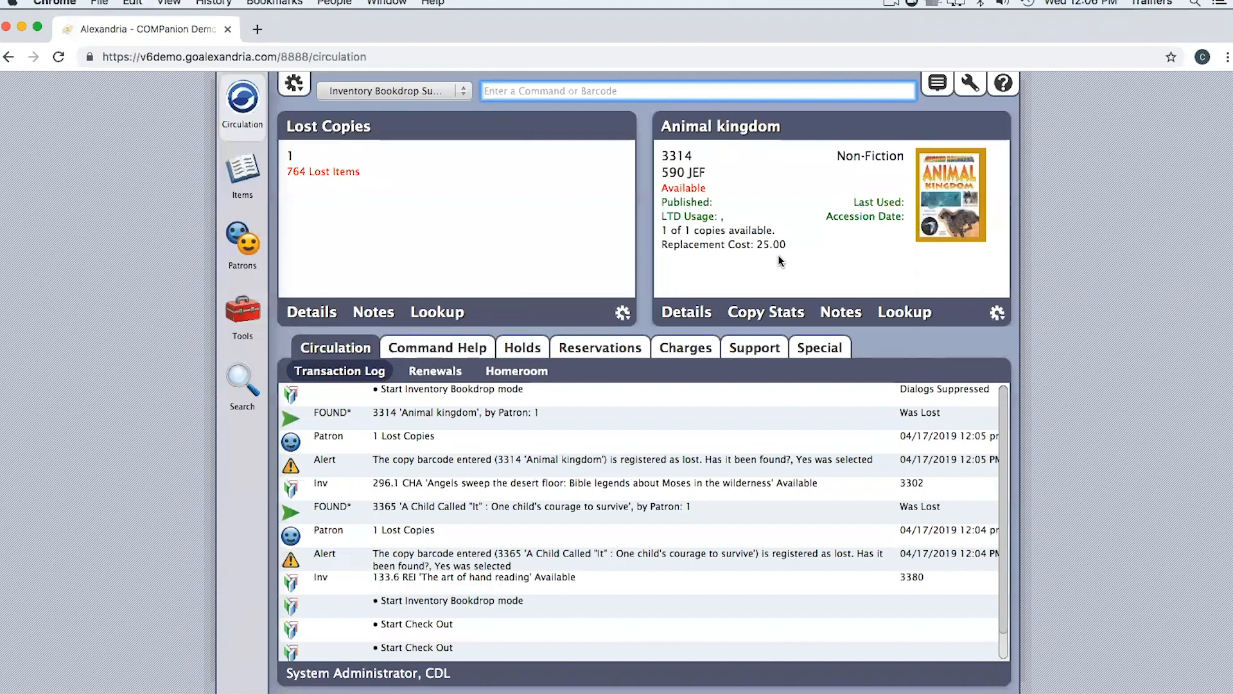
{"action": "type", "text": "3351"}
{"action": "key", "text": "Return"}
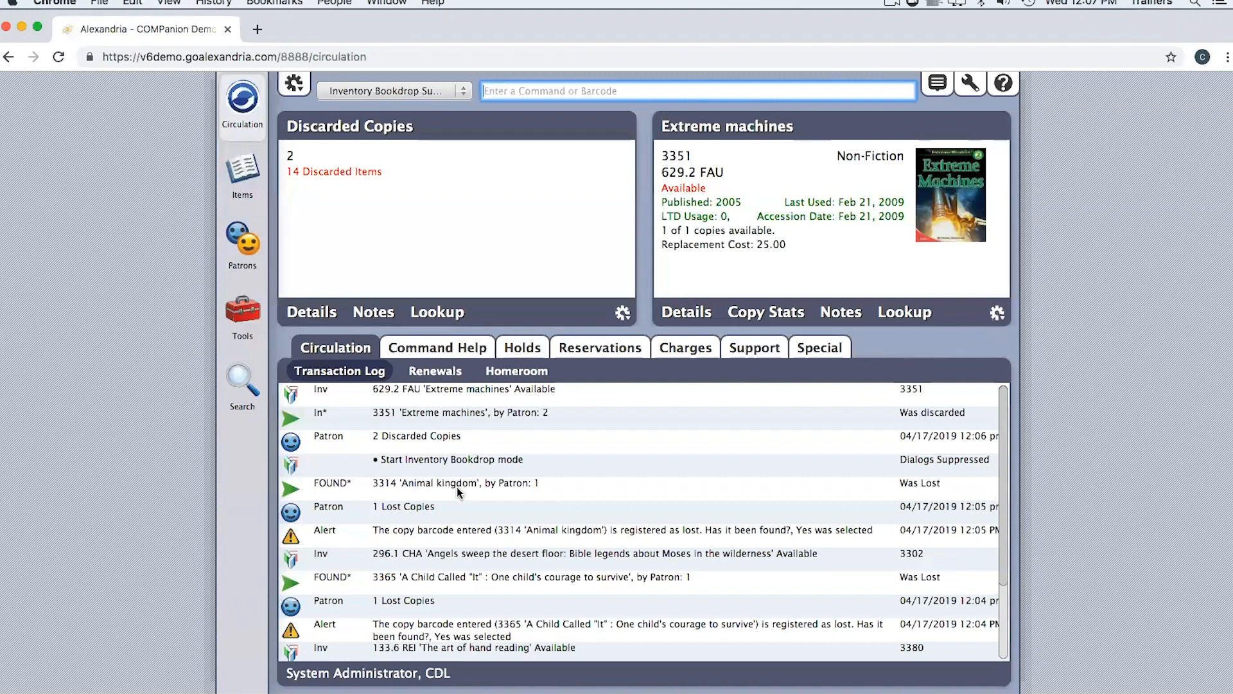
{"action": "scroll", "coordinate": [454, 499], "scroll_direction": "down", "scroll_amount": 3}
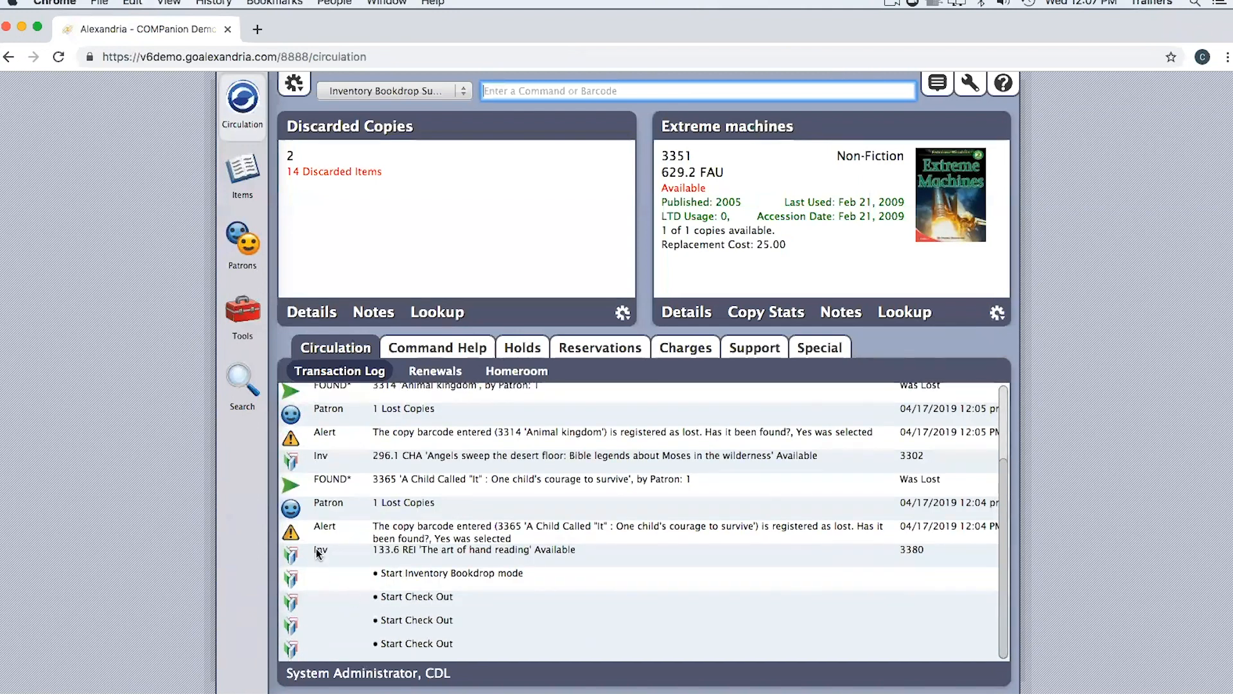
{"action": "scroll", "coordinate": [448, 553], "scroll_direction": "up", "scroll_amount": 3}
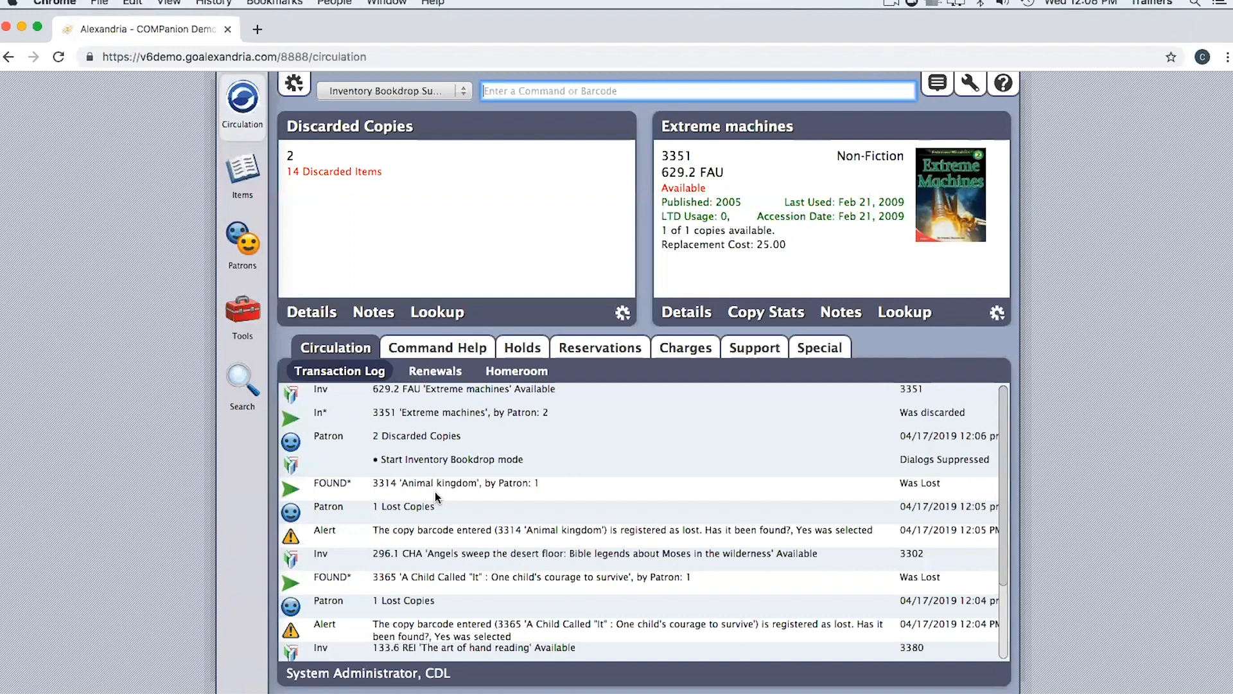
Open Inventory management, examine its sessions and review reports, and close it to return to Alexandria Librarian
{"action": "left_click", "coordinate": [244, 323]}
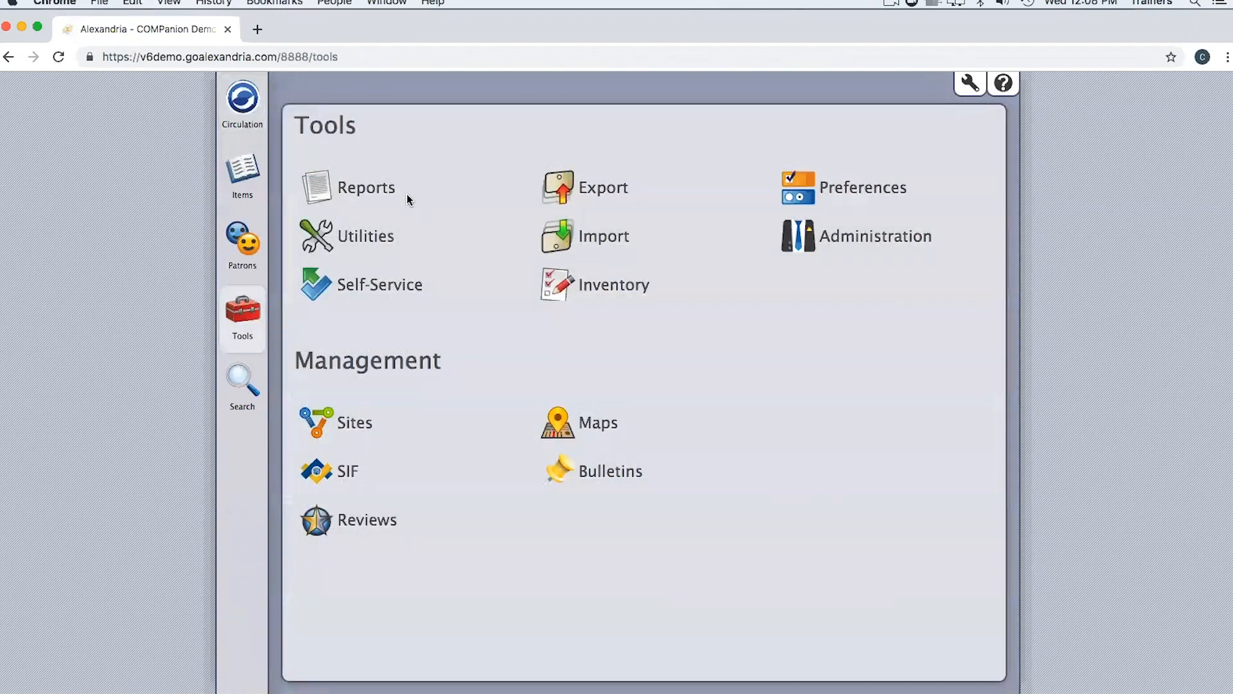
{"action": "left_click", "coordinate": [610, 285]}
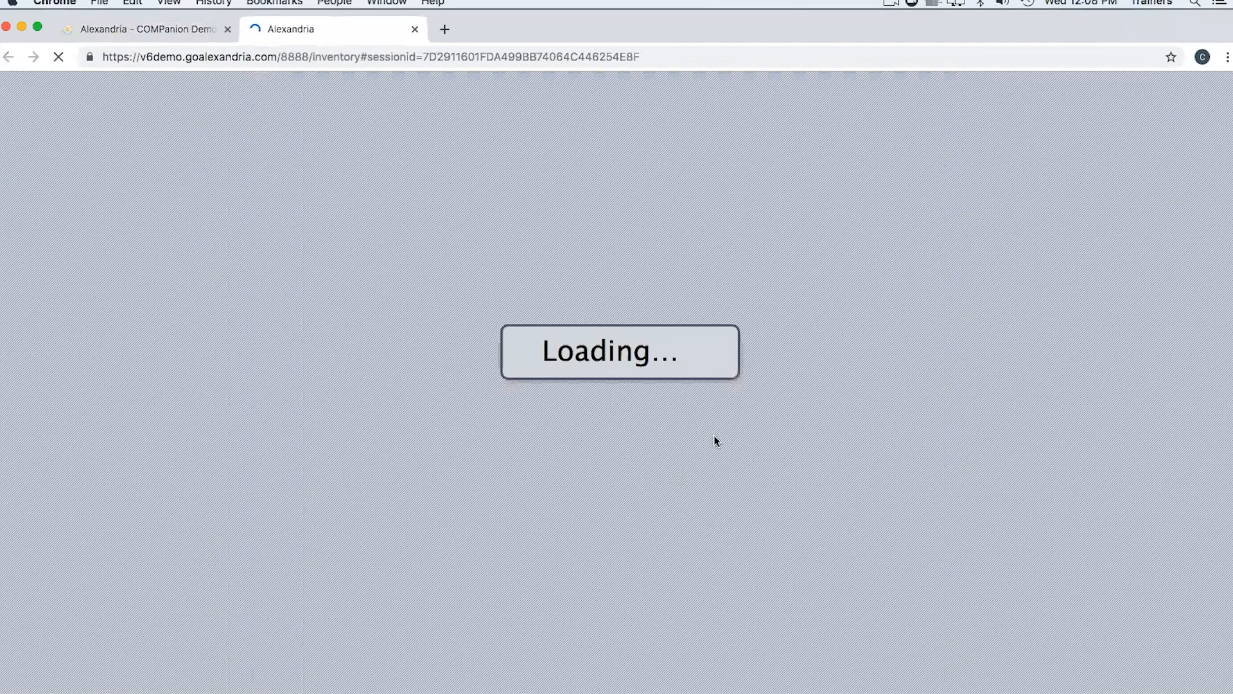
{"action": "left_click", "coordinate": [338, 87]}
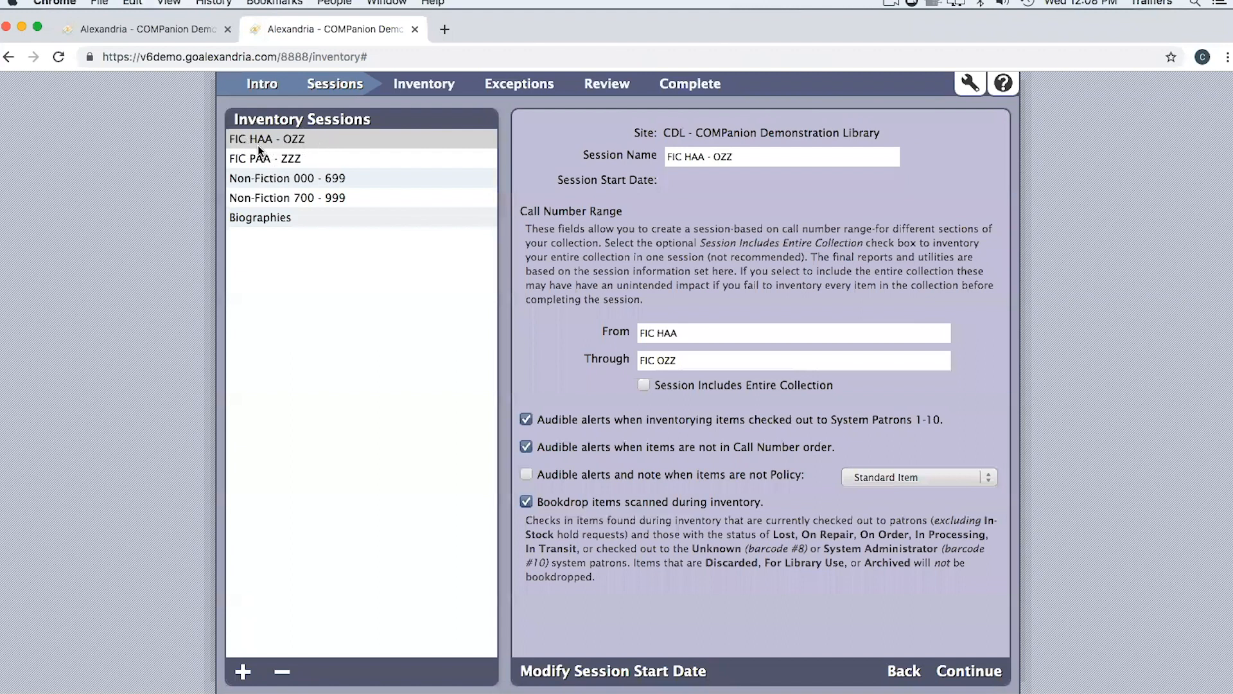
{"action": "left_click", "coordinate": [603, 87]}
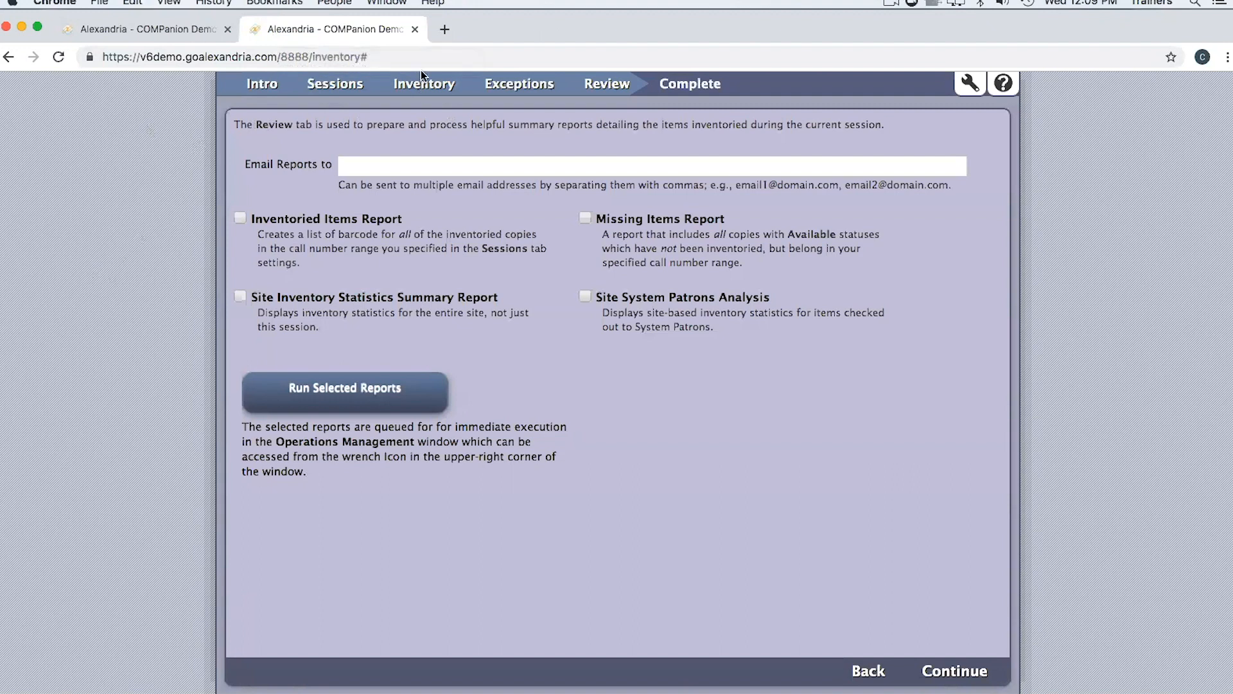
{"action": "left_click", "coordinate": [415, 29]}
{"action": "left_click", "coordinate": [22, 26]}
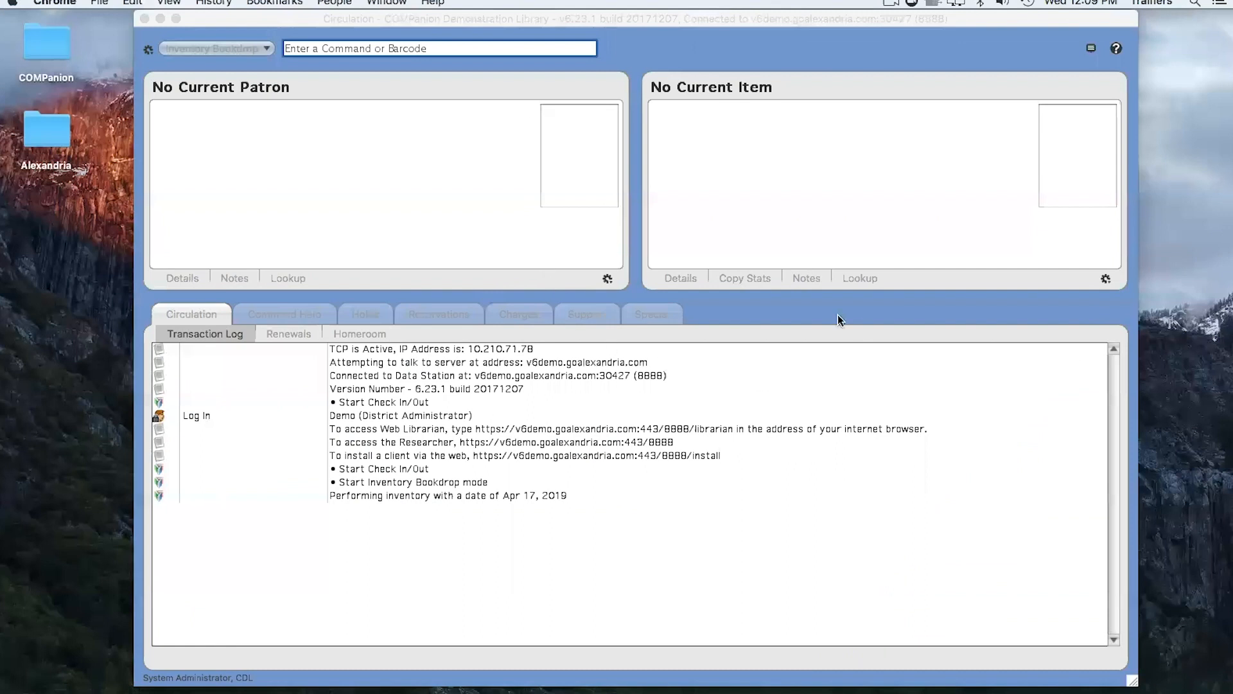
Open Inventory management from Alexandria Librarian, examine the Non-Fiction 000 - 699 session's settings and completion utilities, and return to the circulation window
{"action": "left_click", "coordinate": [819, 305]}
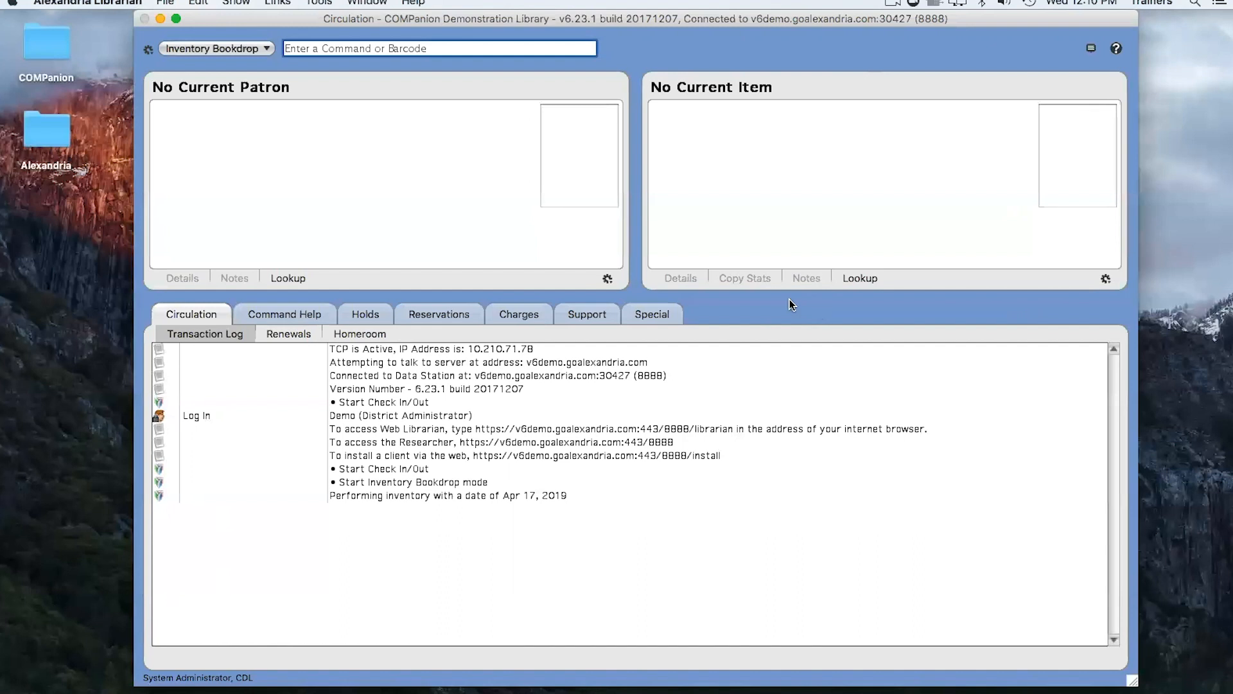
{"action": "left_click", "coordinate": [325, 3]}
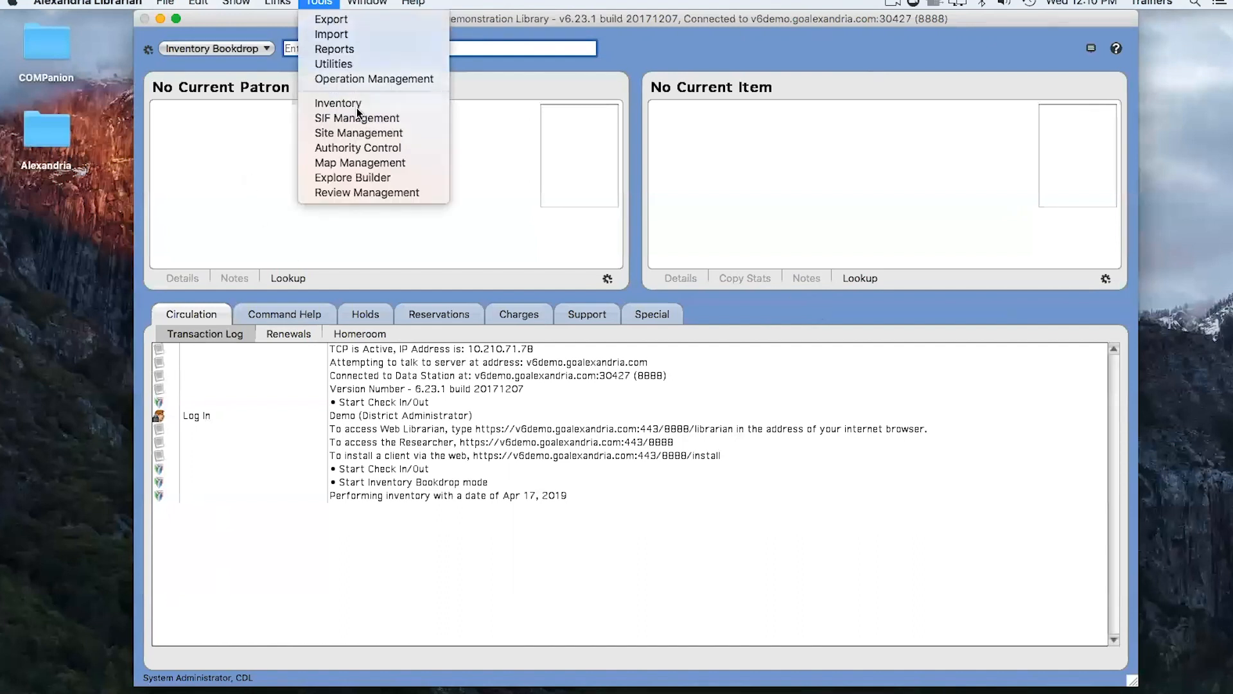
{"action": "left_click", "coordinate": [357, 106]}
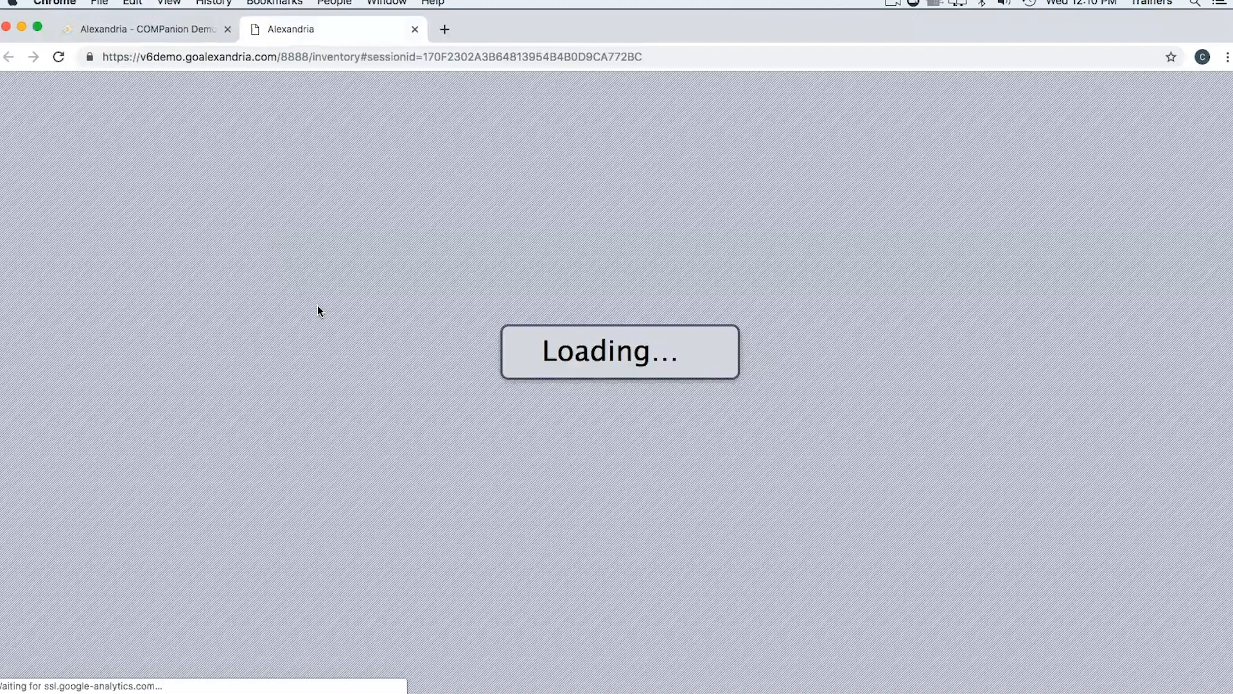
{"action": "left_click", "coordinate": [334, 84]}
{"action": "left_click", "coordinate": [321, 179]}
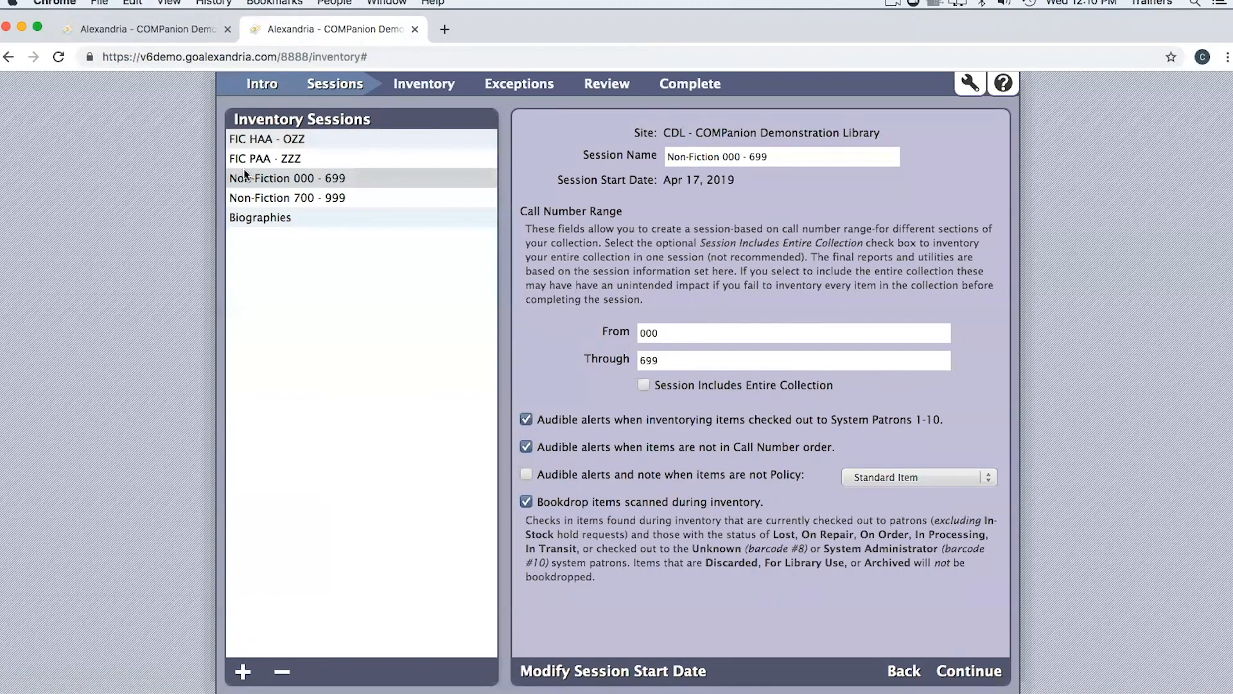
{"action": "left_click_drag", "start_coordinate": [723, 155], "coordinate": [779, 155]}
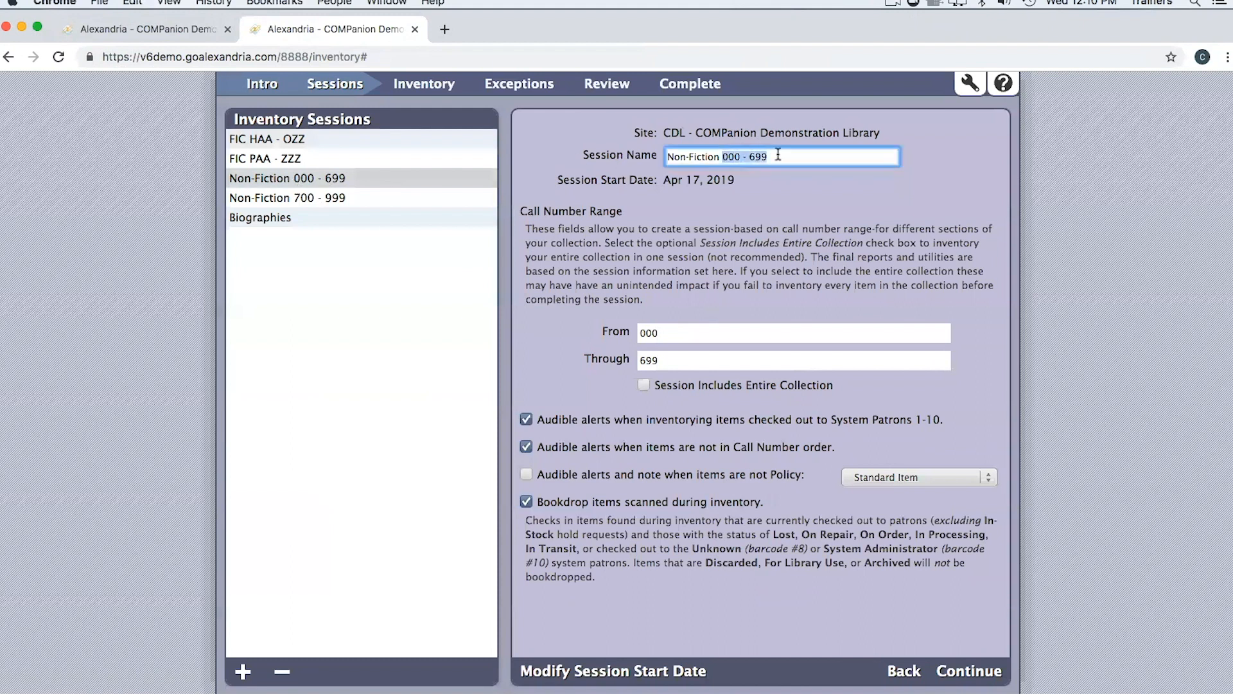
{"action": "left_click", "coordinate": [639, 371]}
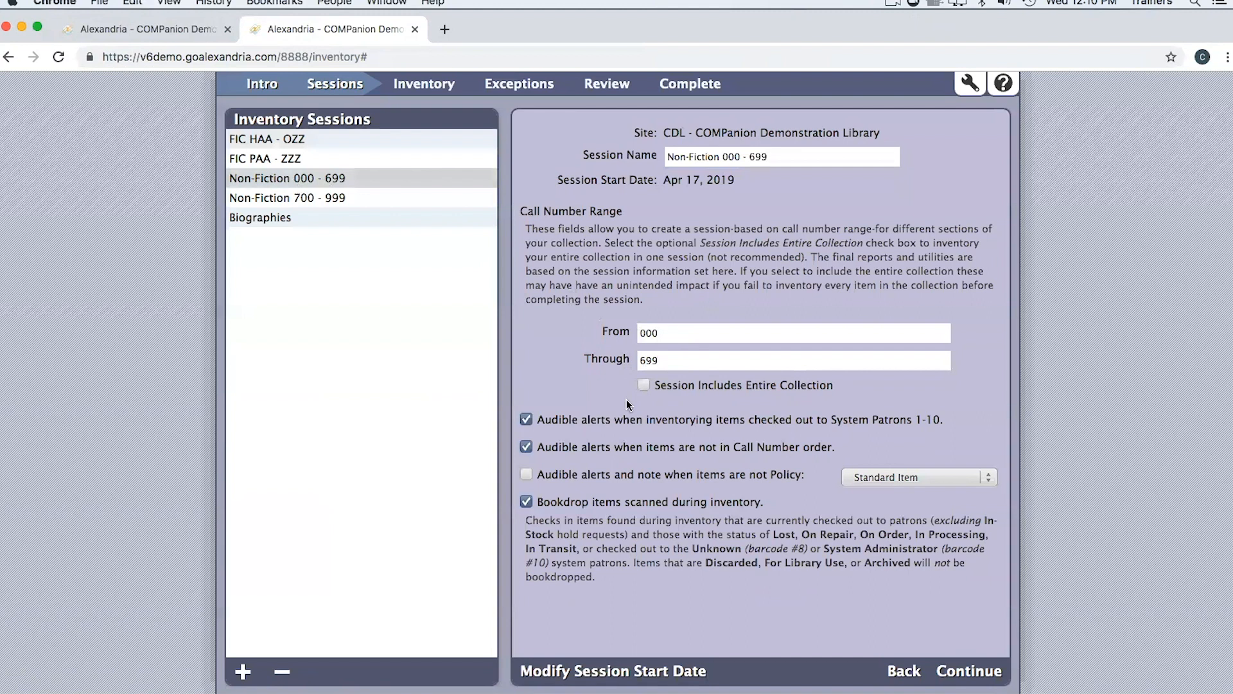
{"action": "left_click", "coordinate": [680, 85]}
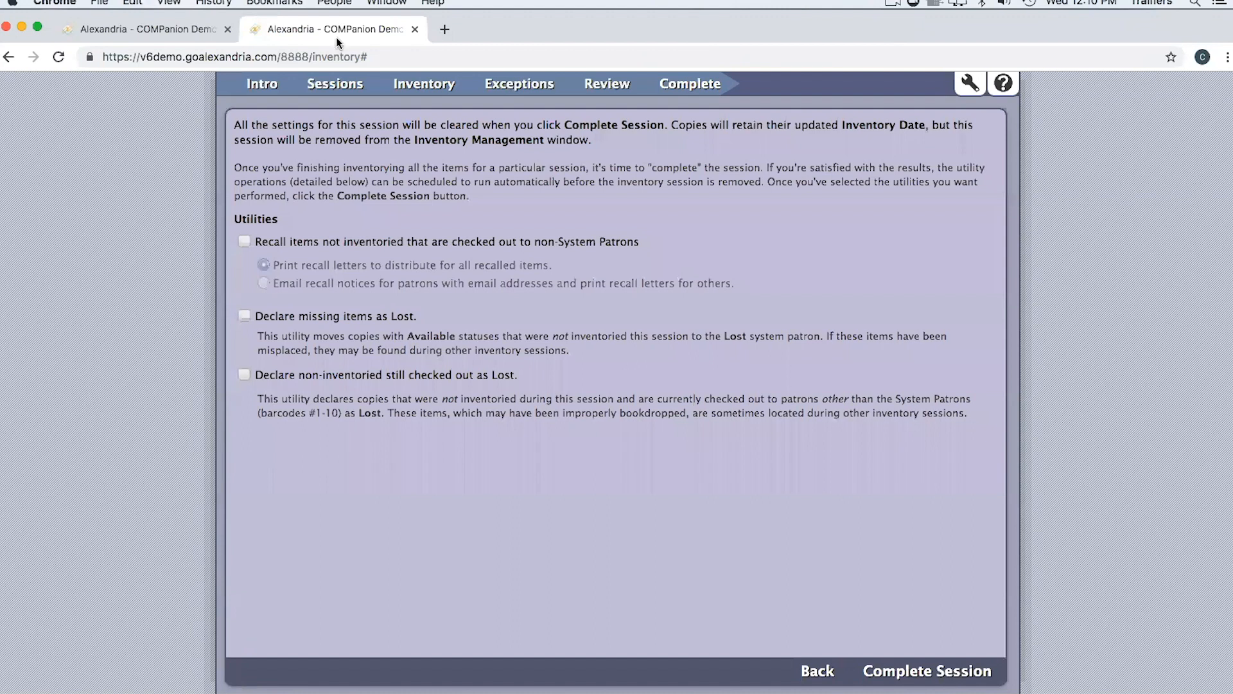
{"action": "left_click", "coordinate": [22, 27]}
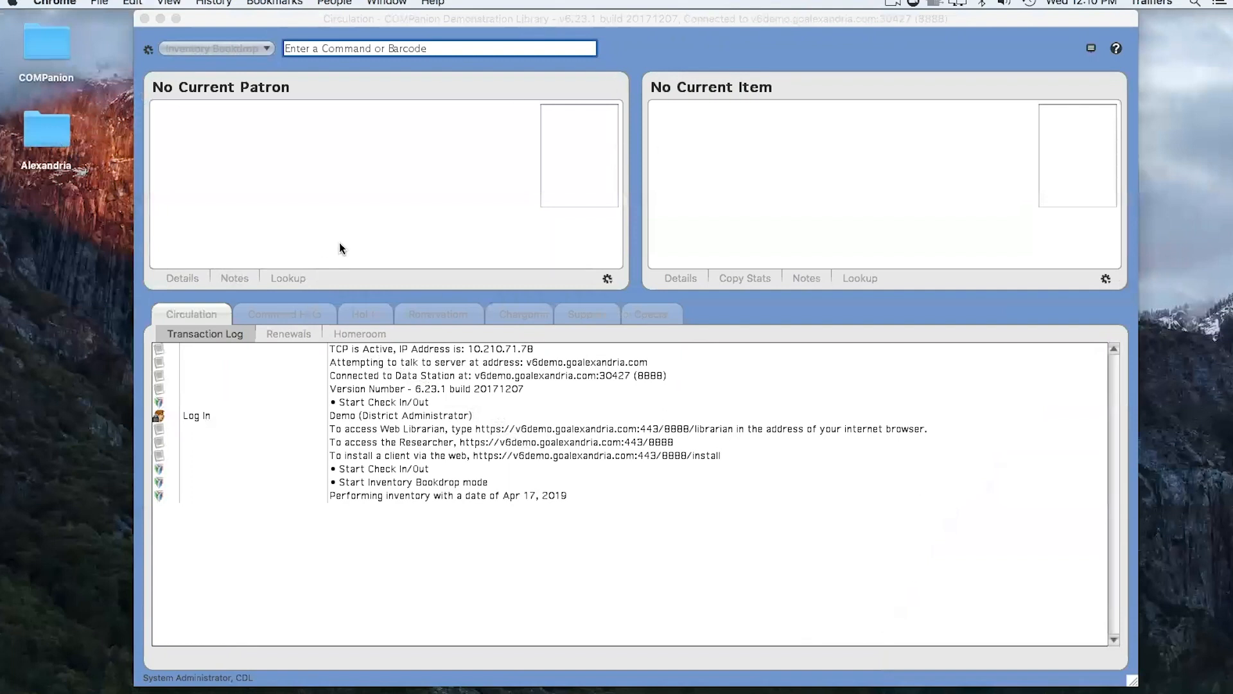
{"action": "left_click", "coordinate": [687, 59]}
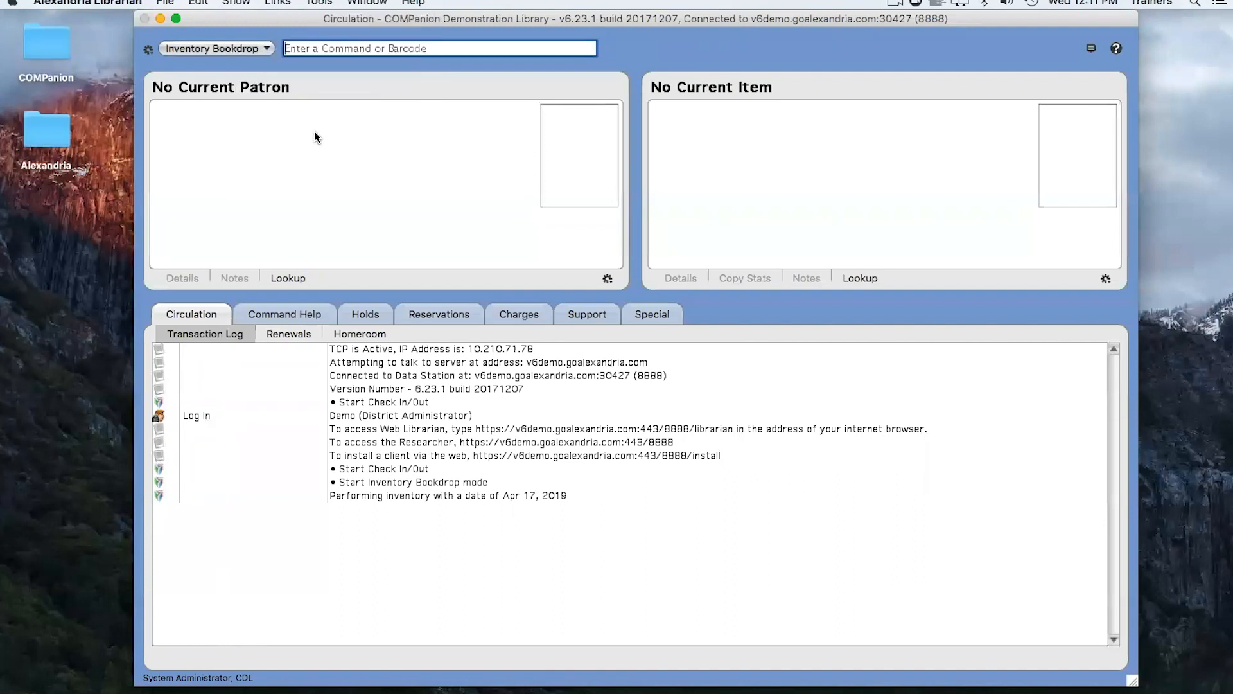
{"action": "key", "text": "ctrl+Right"}
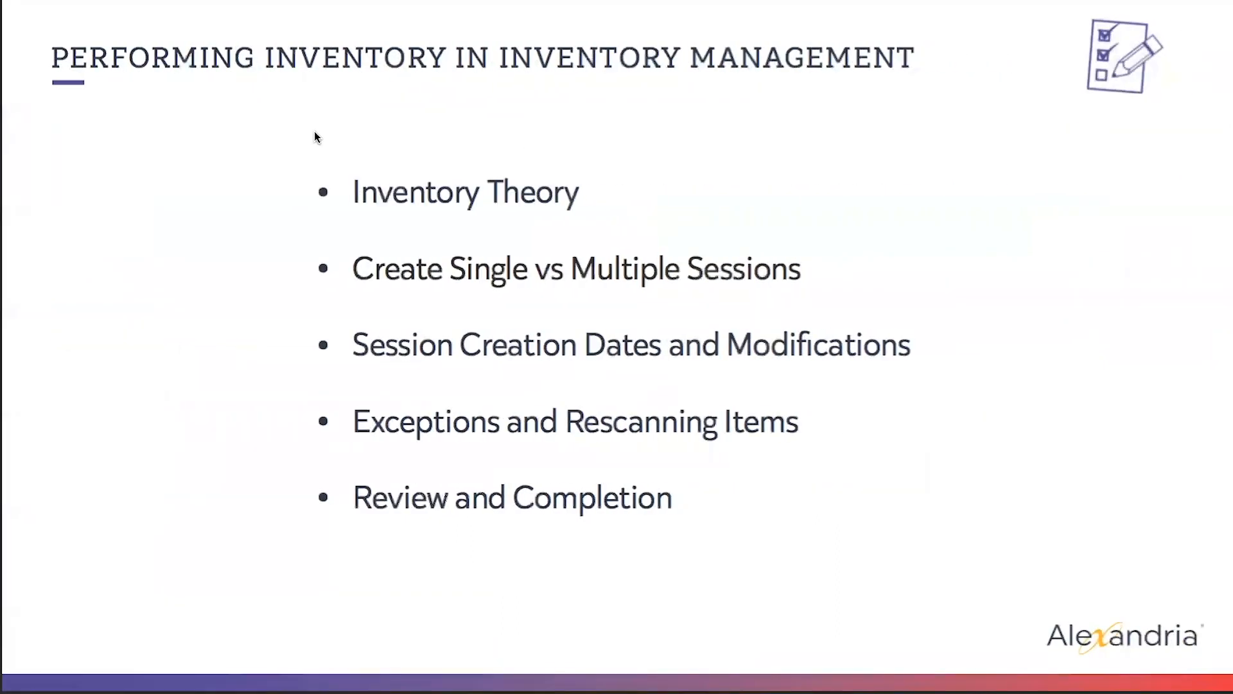
{"action": "key", "text": "Right"}
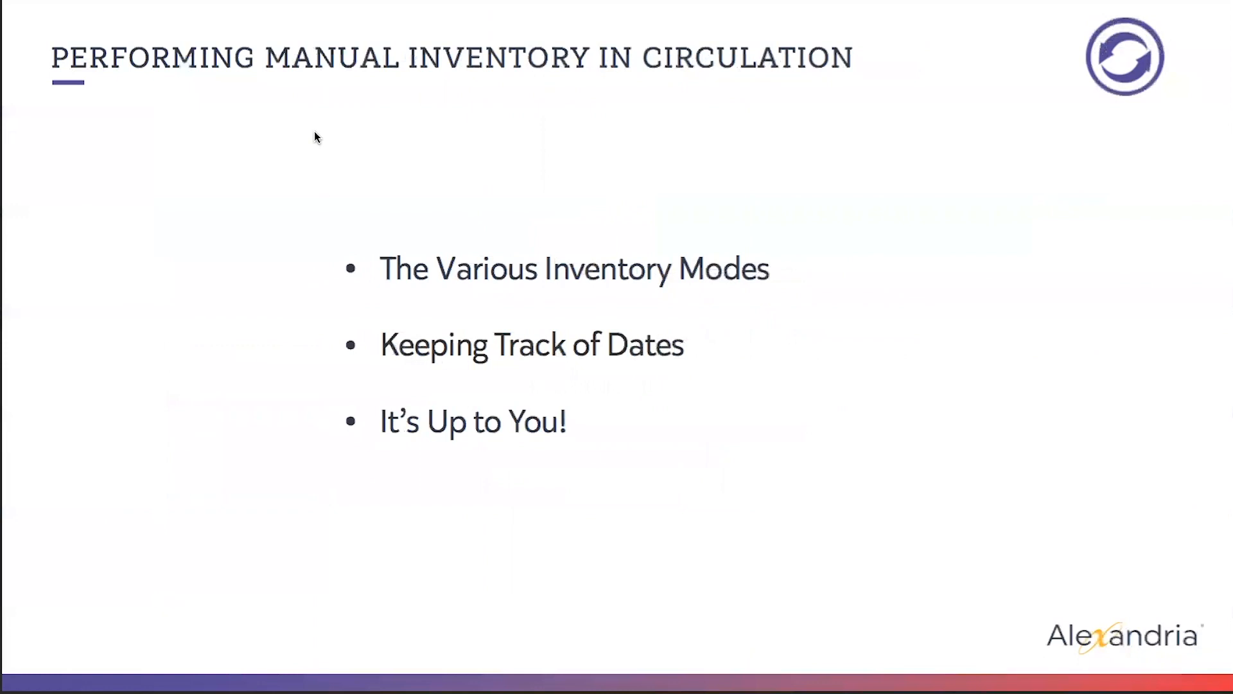
{"action": "key", "text": "Right"}
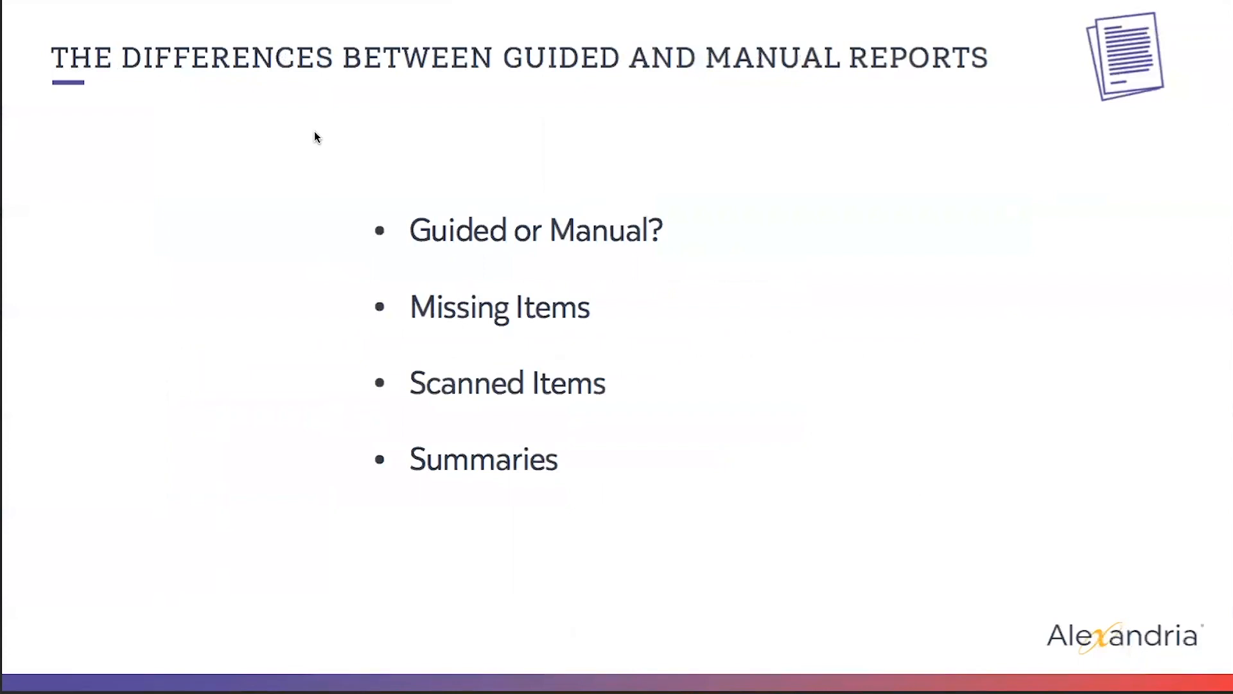
{"action": "key", "text": "Right"}
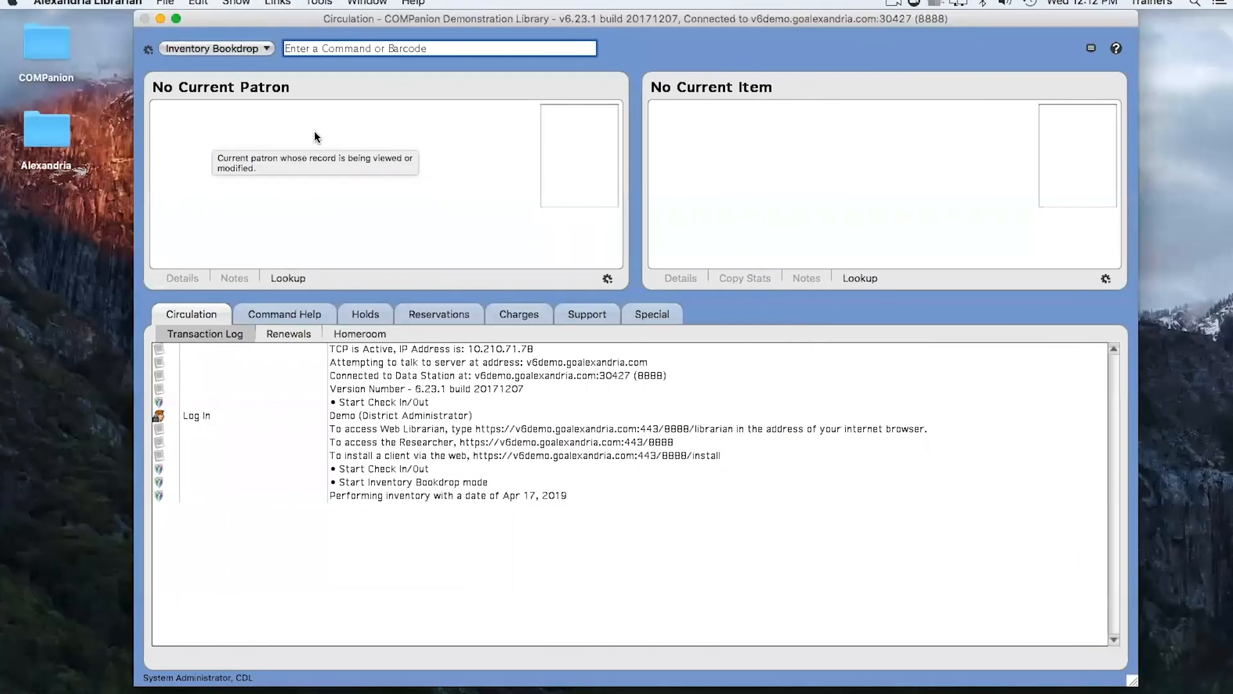
{"action": "left_click", "coordinate": [217, 46]}
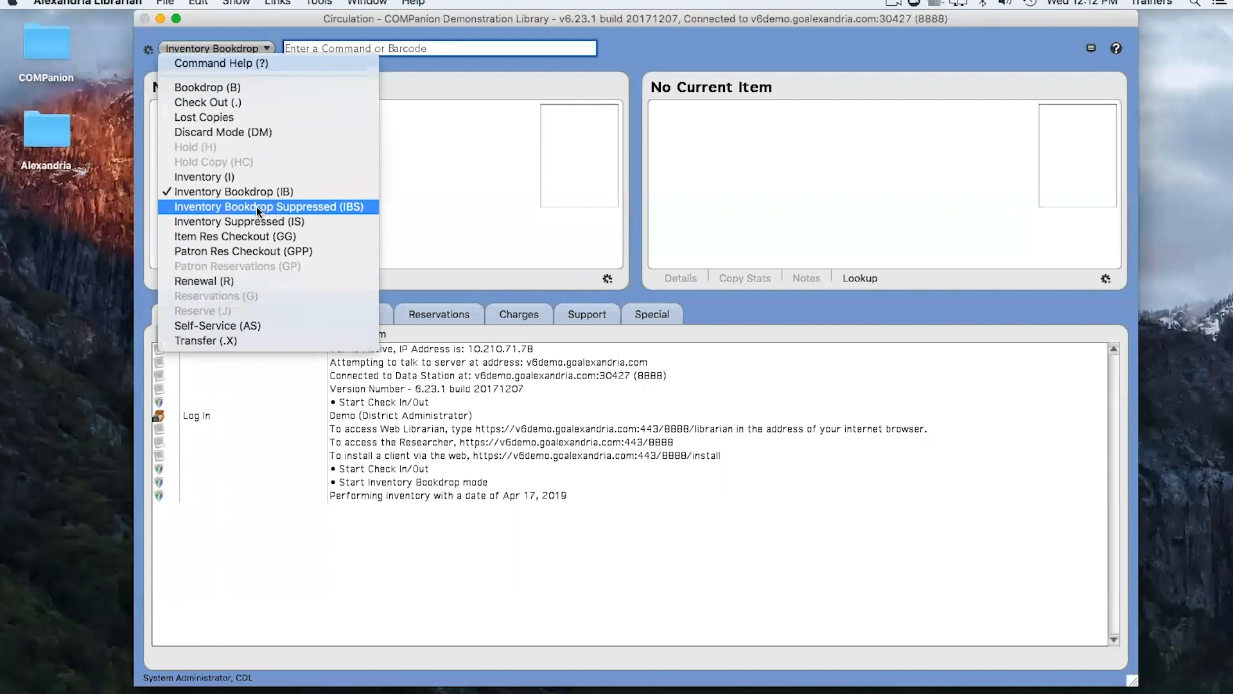
{"action": "left_click", "coordinate": [697, 56]}
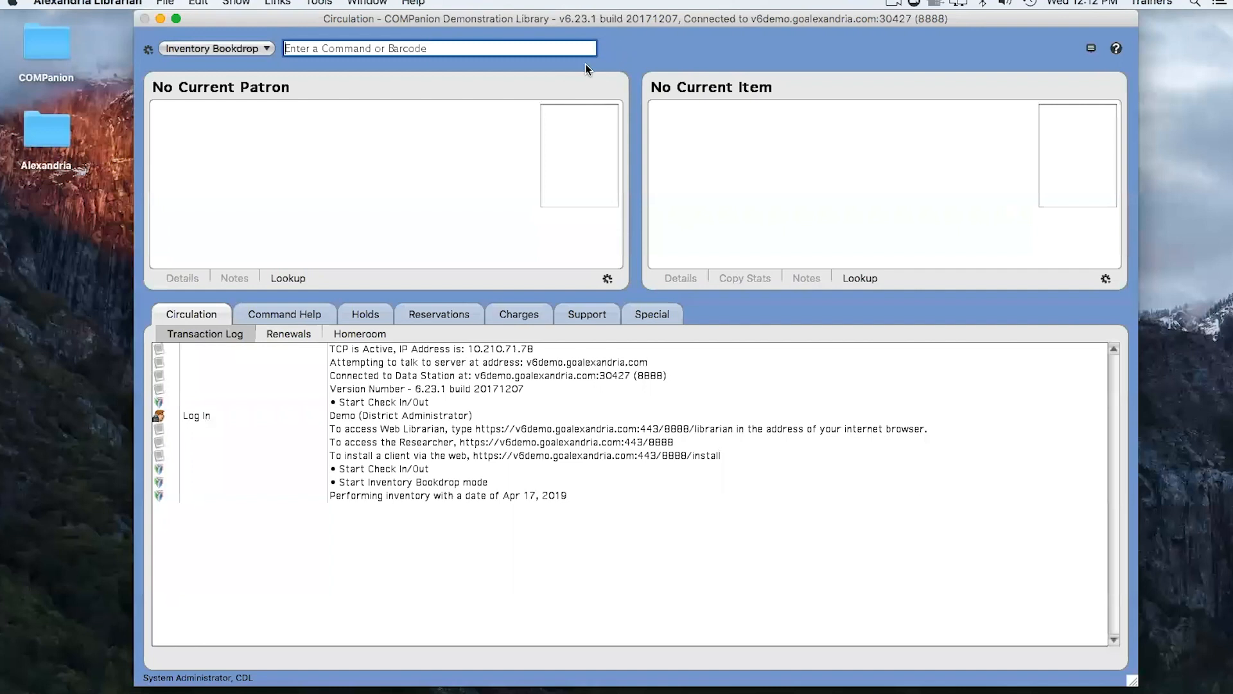
Open Reports and list the Inventory reports within the Copies category
{"action": "left_click", "coordinate": [320, 4]}
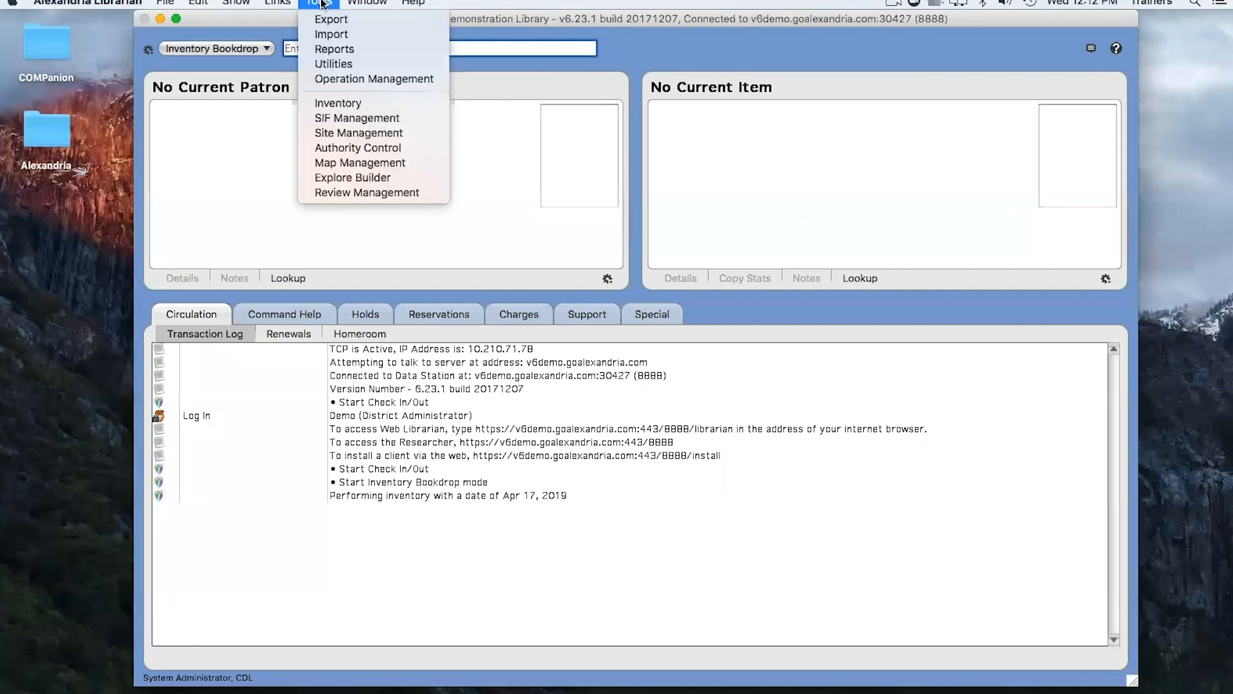
{"action": "left_click", "coordinate": [323, 53]}
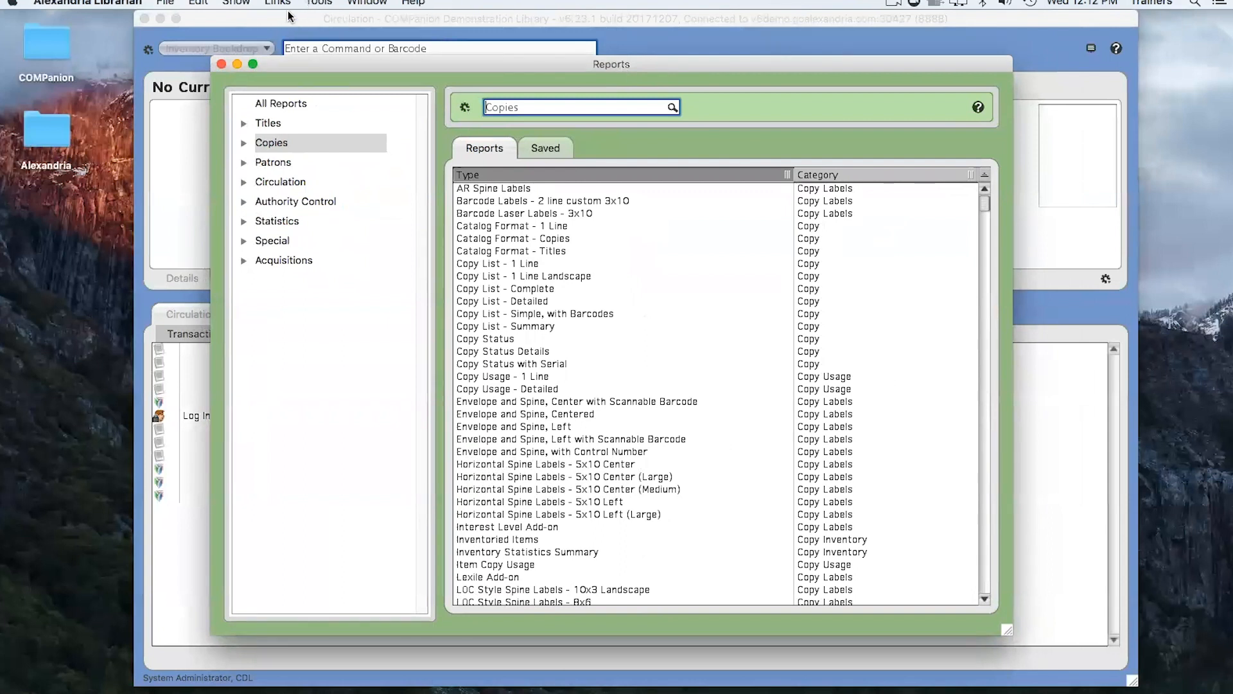
{"action": "left_click", "coordinate": [326, 26]}
{"action": "left_click", "coordinate": [264, 104]}
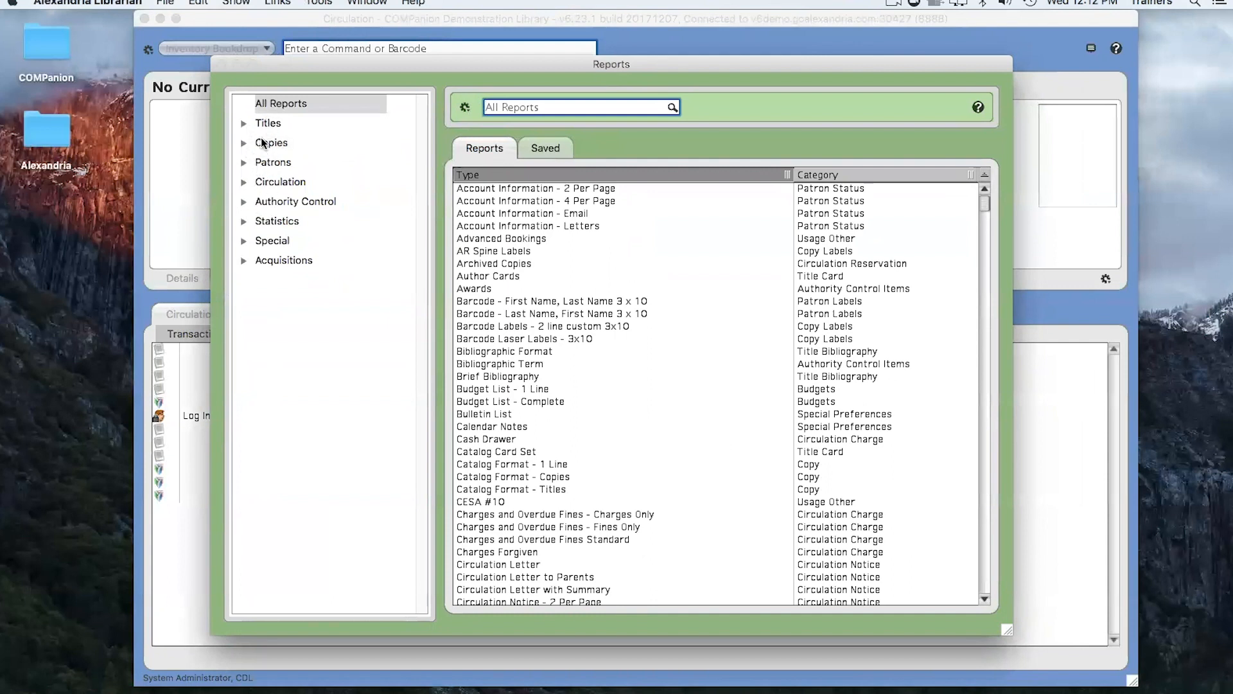
{"action": "left_click", "coordinate": [243, 144]}
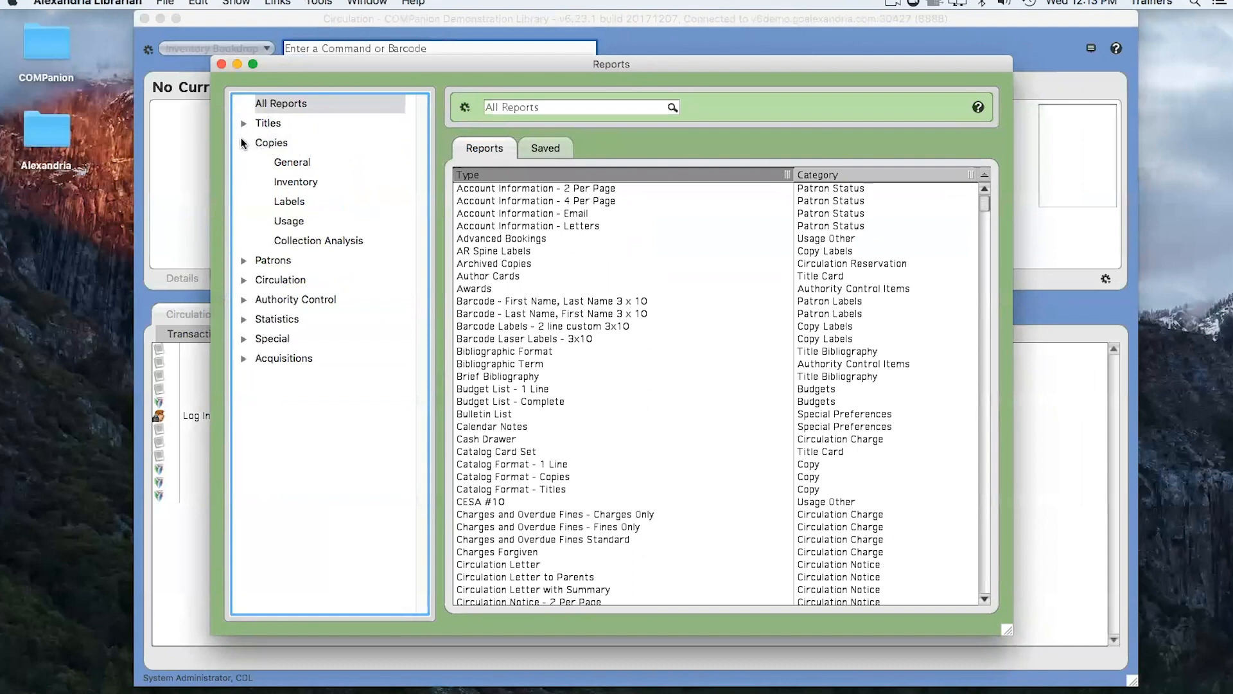
{"action": "left_click", "coordinate": [278, 184]}
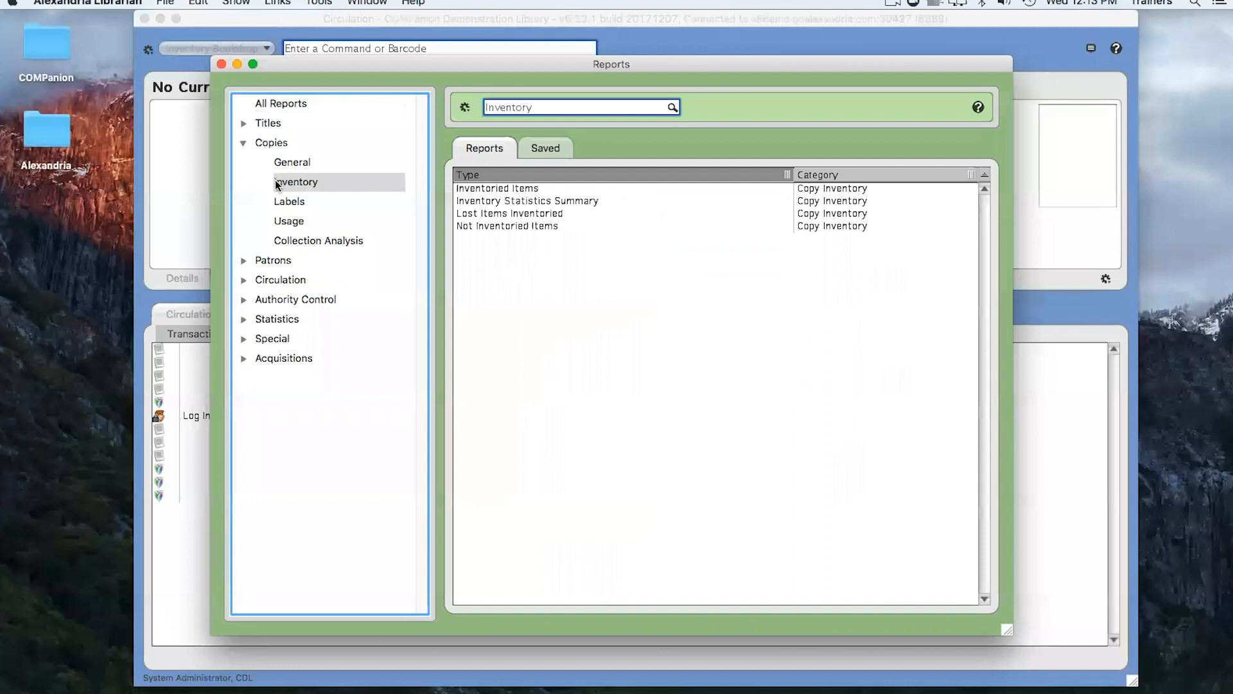
Look over the Not Inventoried Items, Lost Items Inventoried and Inventoried Items reports, check Collection Analysis, and return to the Inventory reports
{"action": "left_click", "coordinate": [507, 226]}
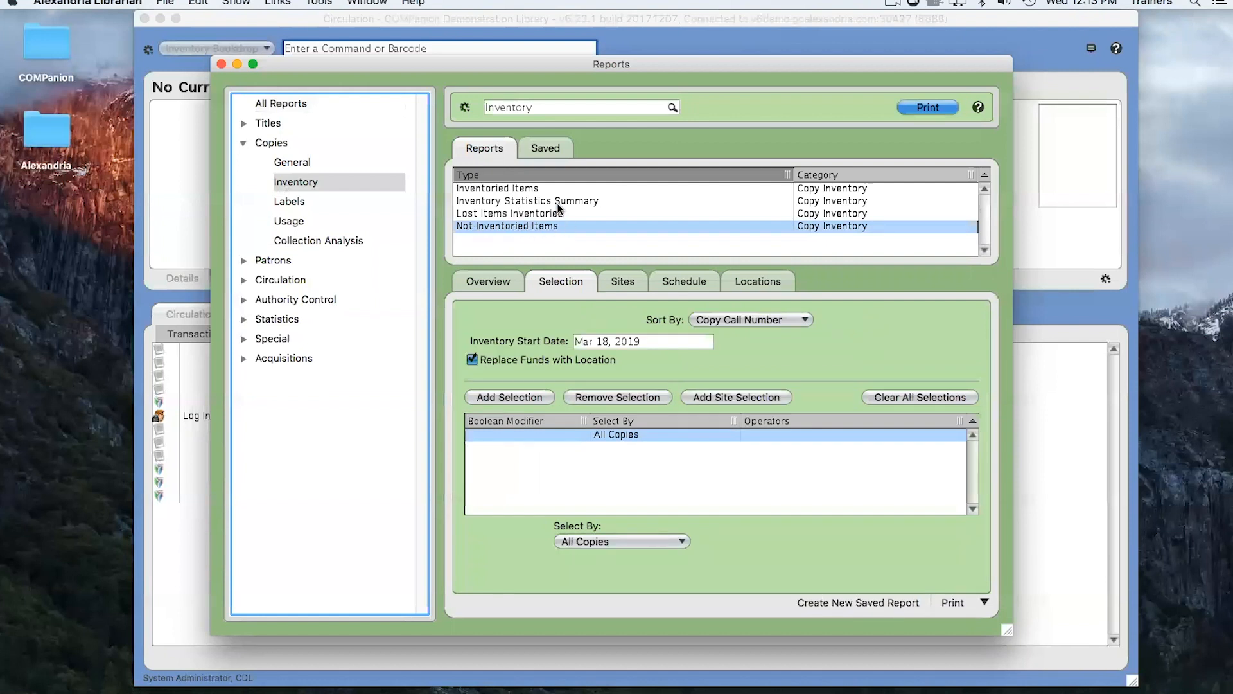
{"action": "left_click", "coordinate": [518, 213]}
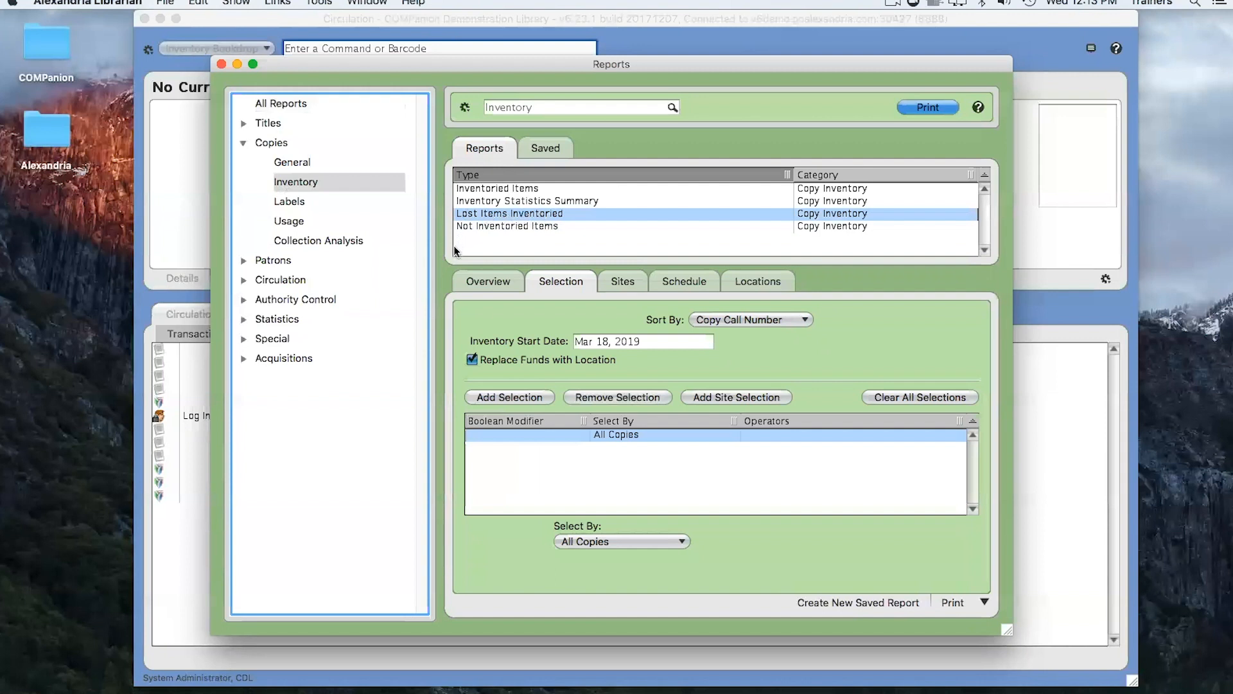
{"action": "left_click", "coordinate": [504, 190]}
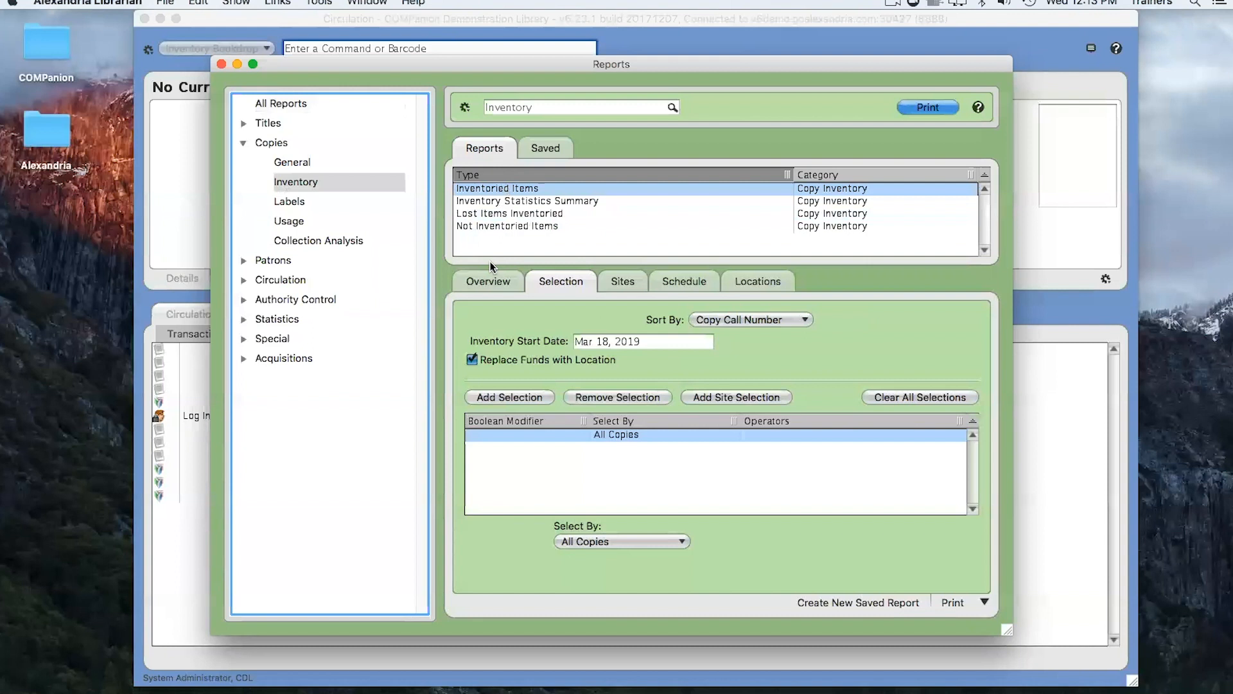
{"action": "left_click", "coordinate": [327, 241]}
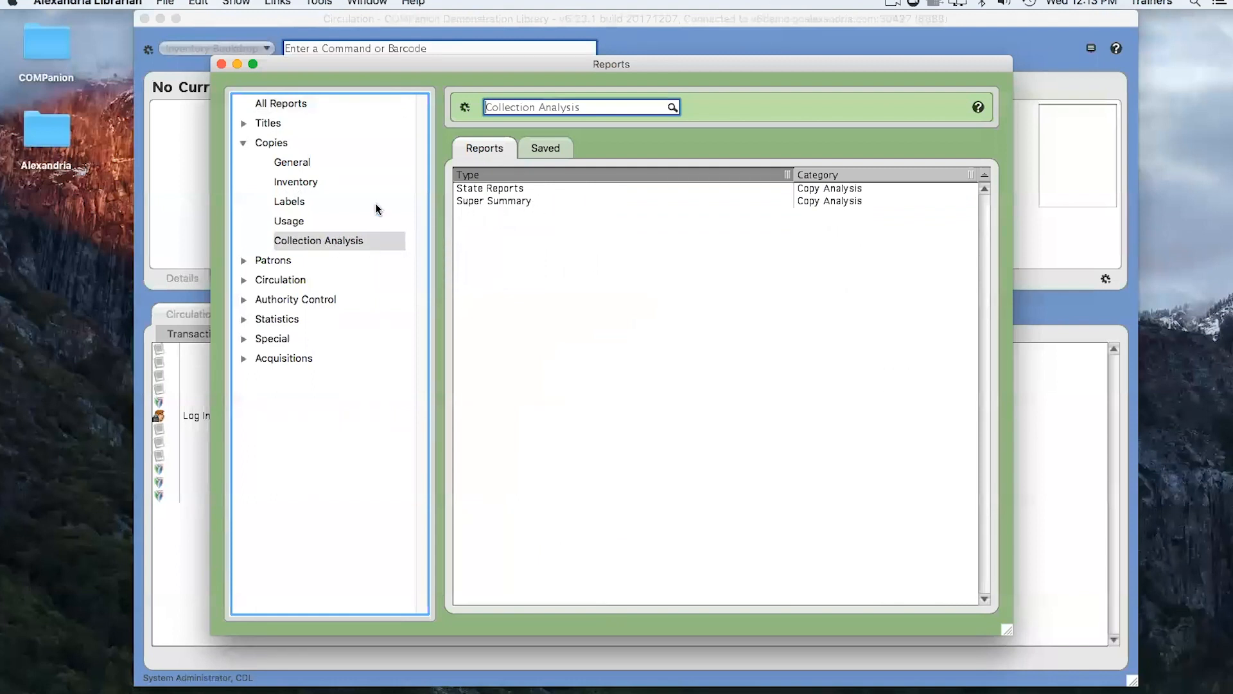
{"action": "left_click", "coordinate": [290, 184]}
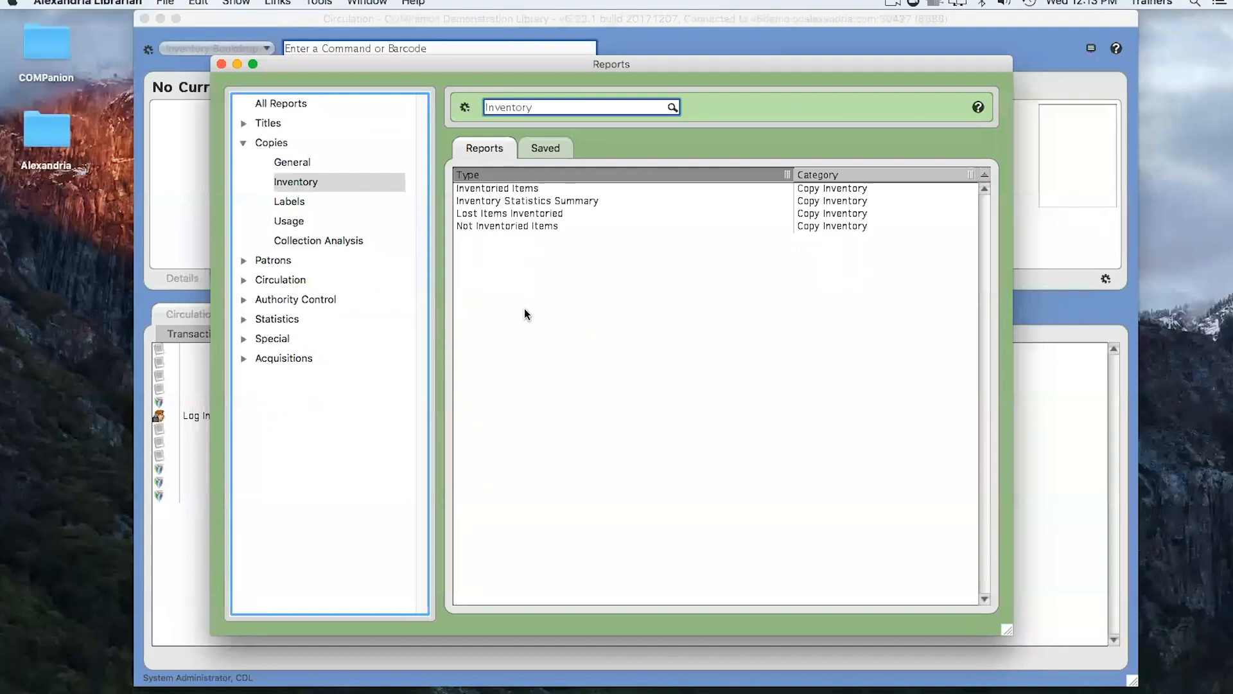
Choose the Not Inventoried Items report, look through its Select By criteria, and confirm Mar 18, 2019 as the inventory start date
{"action": "left_click", "coordinate": [506, 228]}
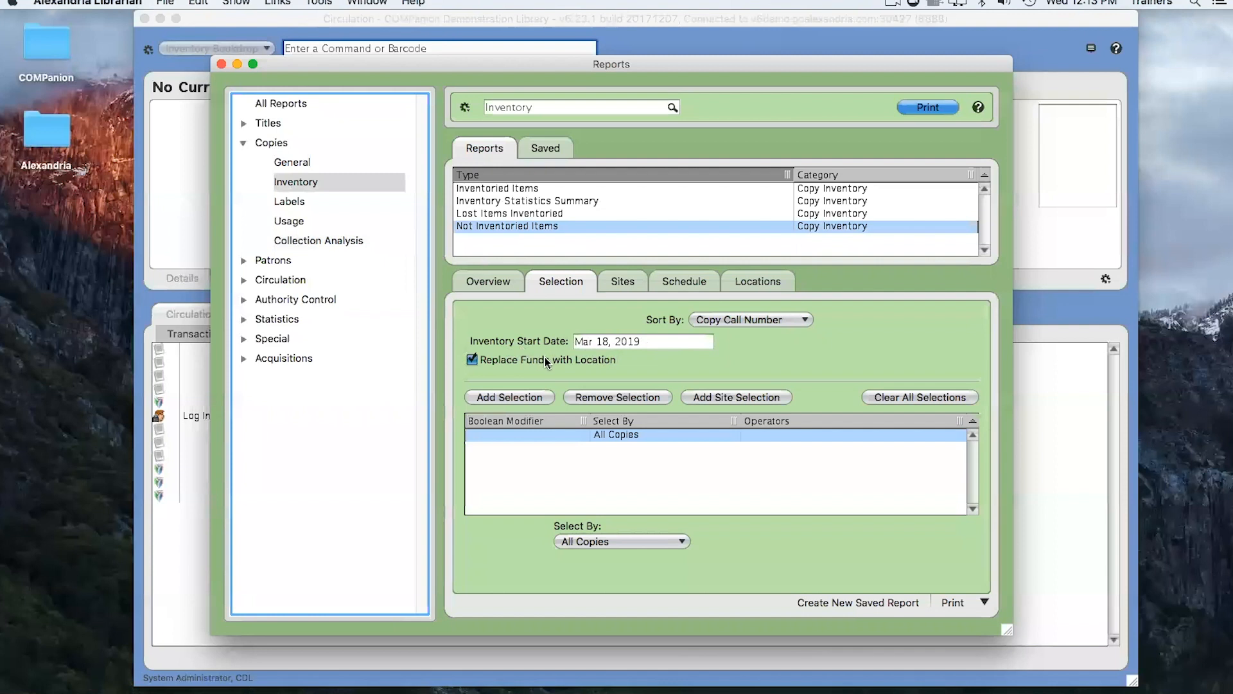
{"action": "left_click", "coordinate": [660, 541]}
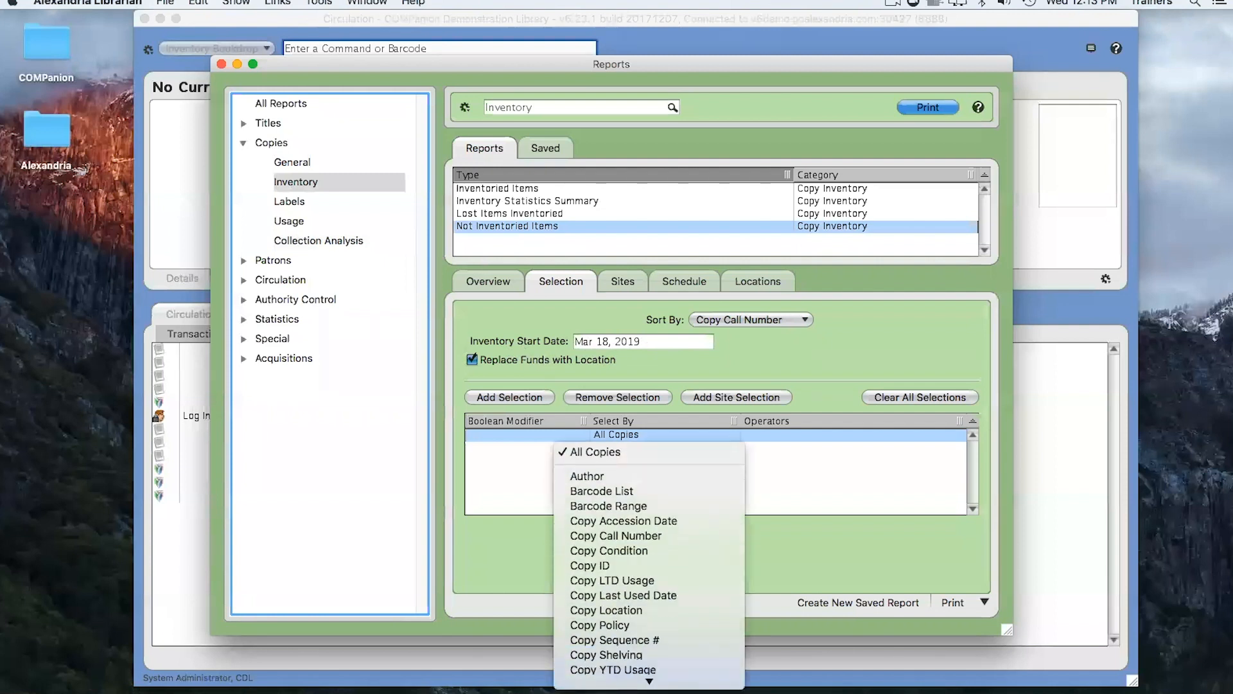
{"action": "scroll", "coordinate": [631, 658], "scroll_direction": "down", "scroll_amount": 5}
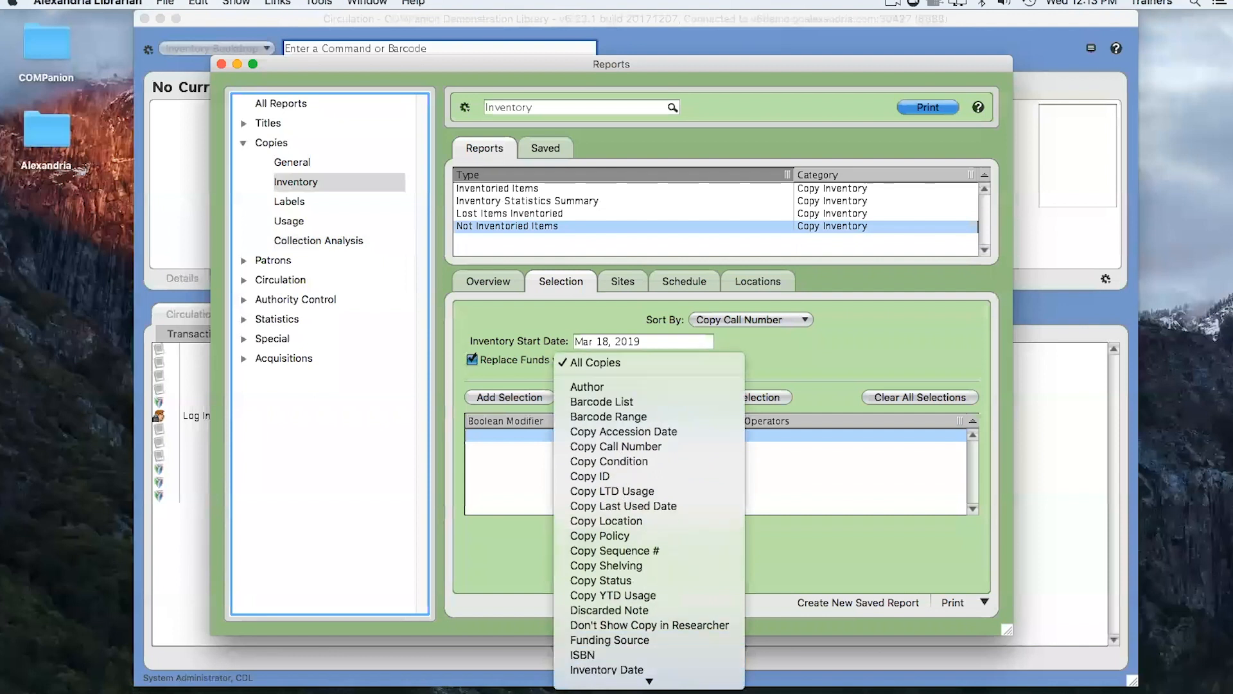
{"action": "scroll", "coordinate": [631, 658], "scroll_direction": "down", "scroll_amount": 5}
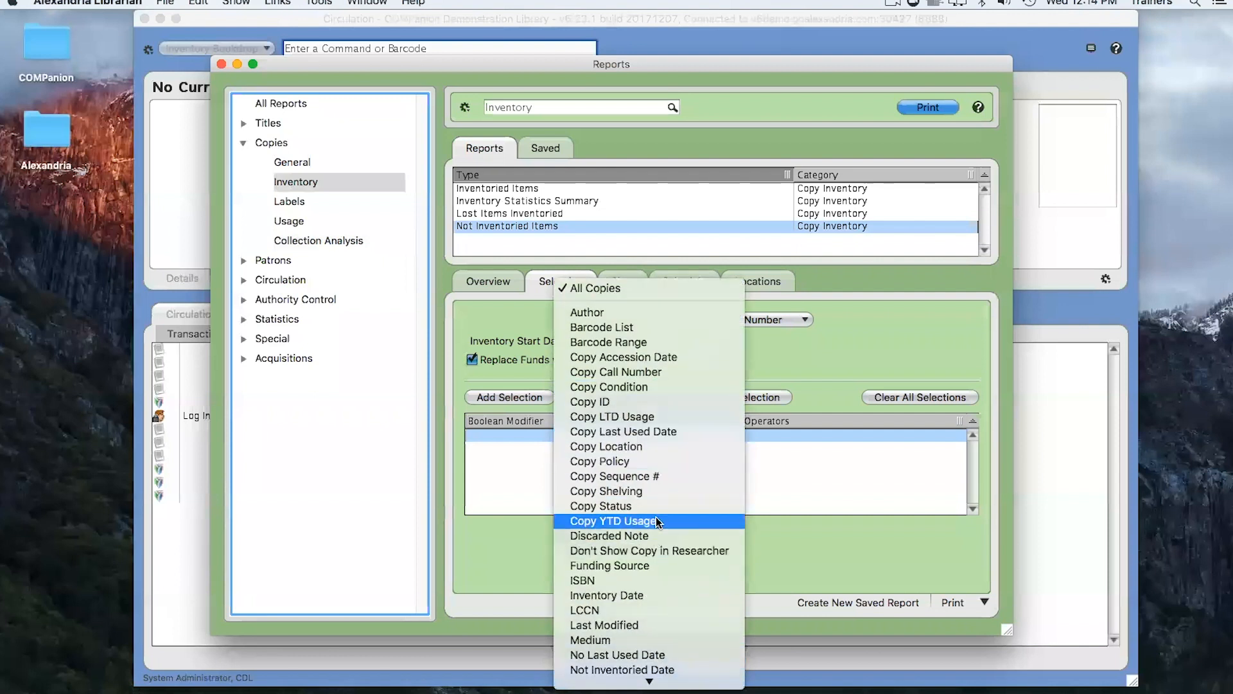
{"action": "left_click", "coordinate": [859, 532]}
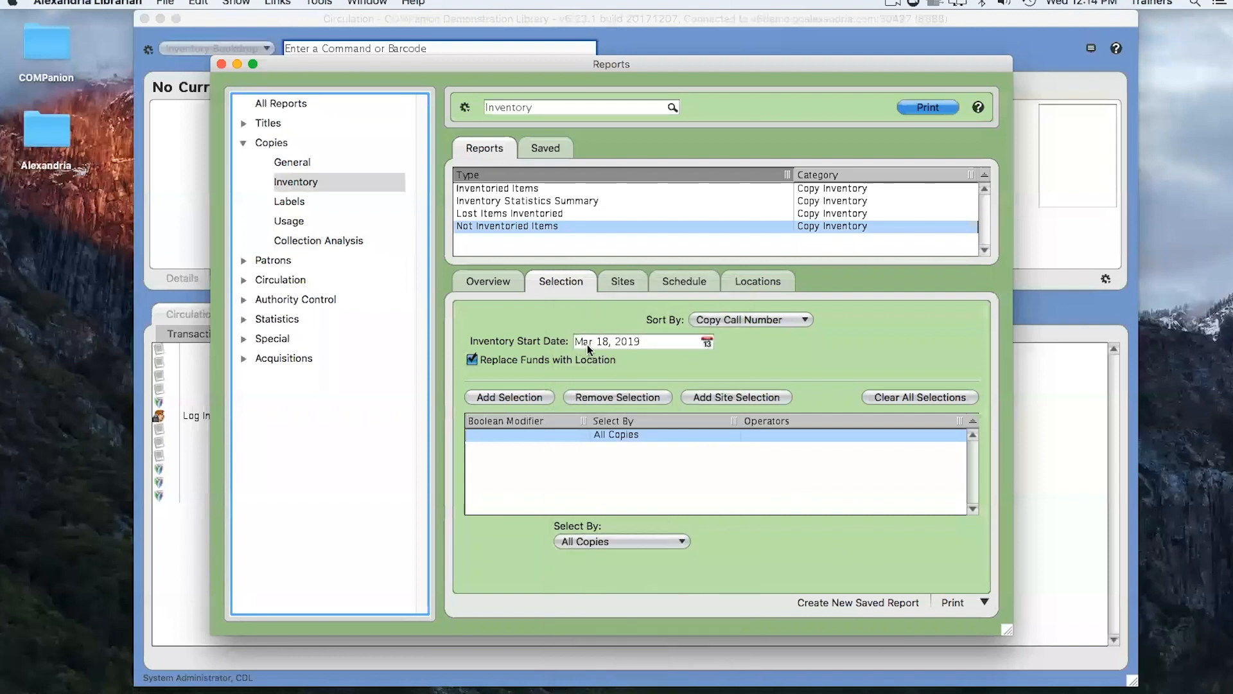
{"action": "left_click", "coordinate": [707, 341]}
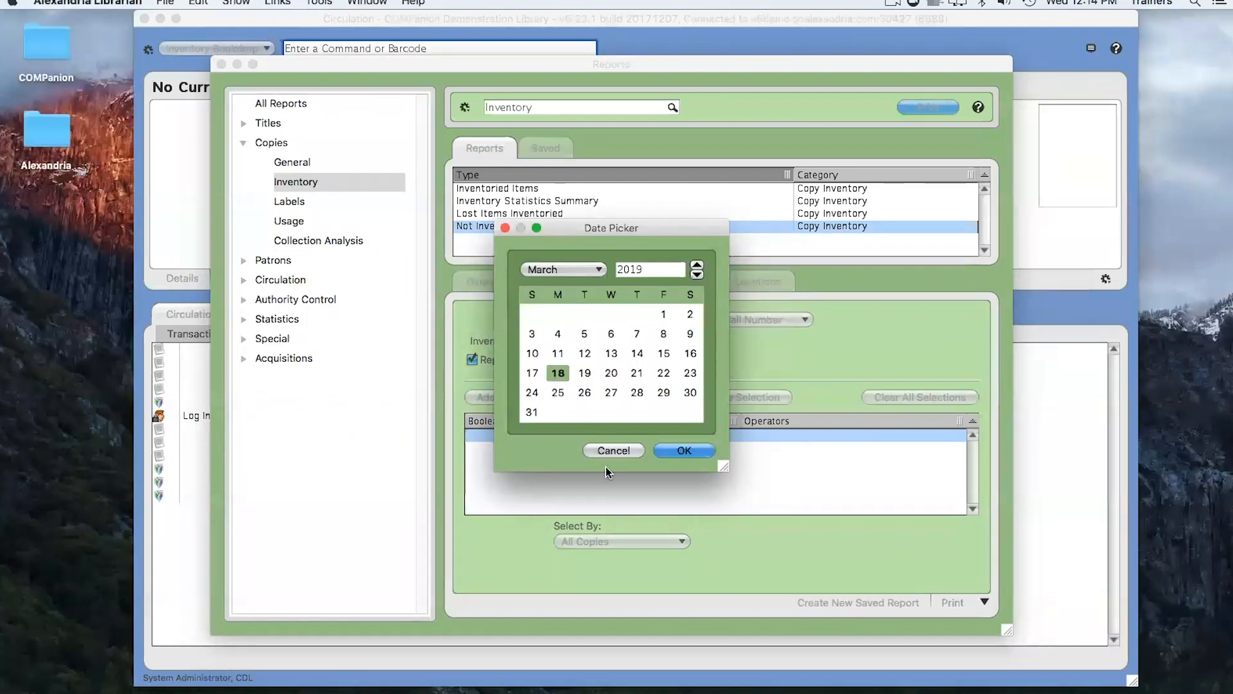
{"action": "left_click", "coordinate": [694, 451]}
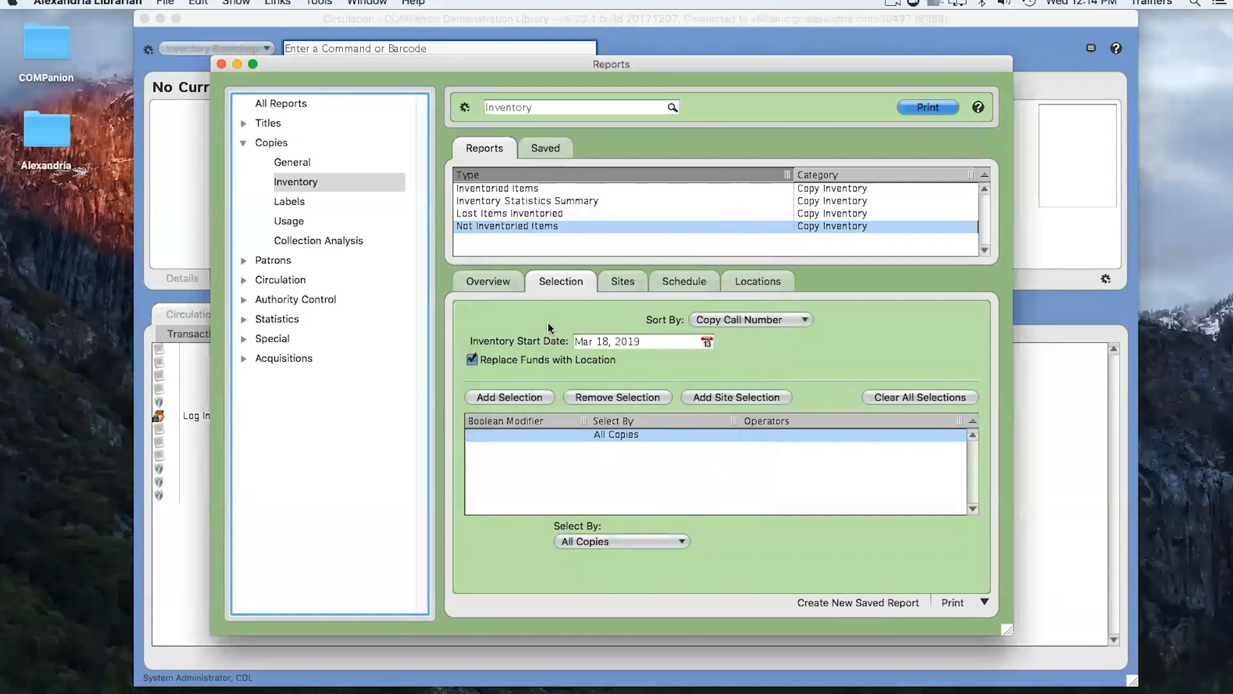
Limit the report to copies selected by Copy Call Number, starting with FIC and ending with FIC
{"action": "left_click", "coordinate": [633, 544]}
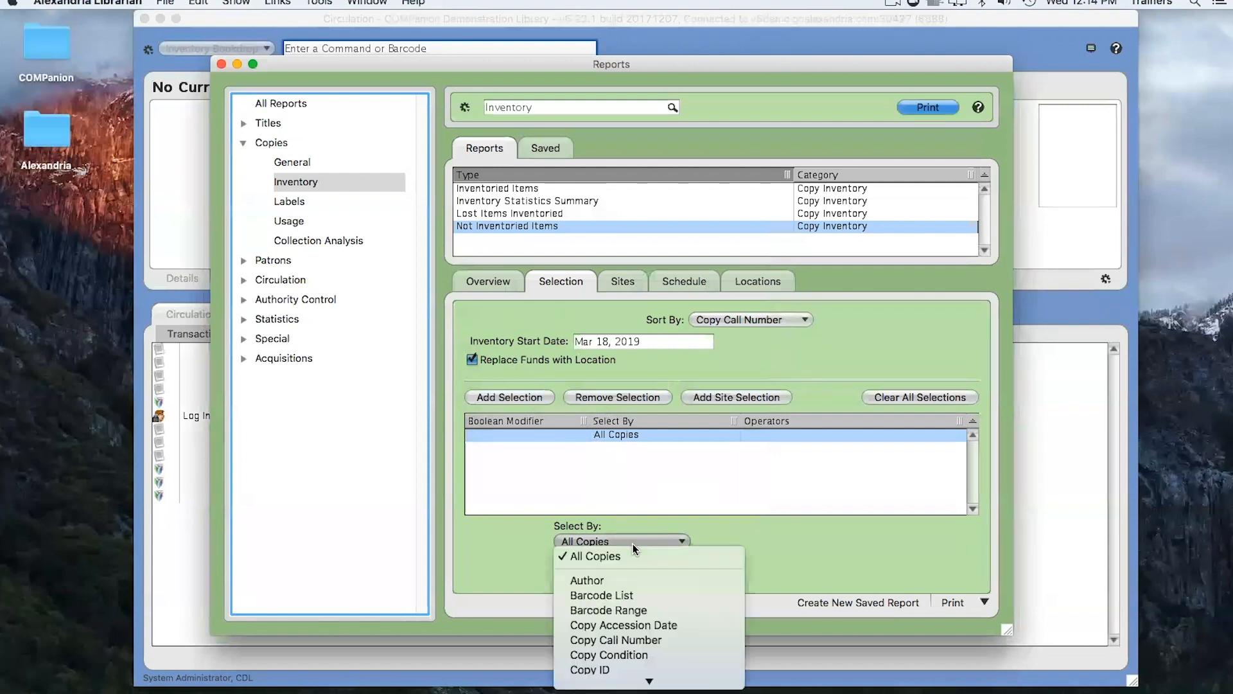
{"action": "scroll", "coordinate": [634, 544], "scroll_direction": "down", "scroll_amount": 5}
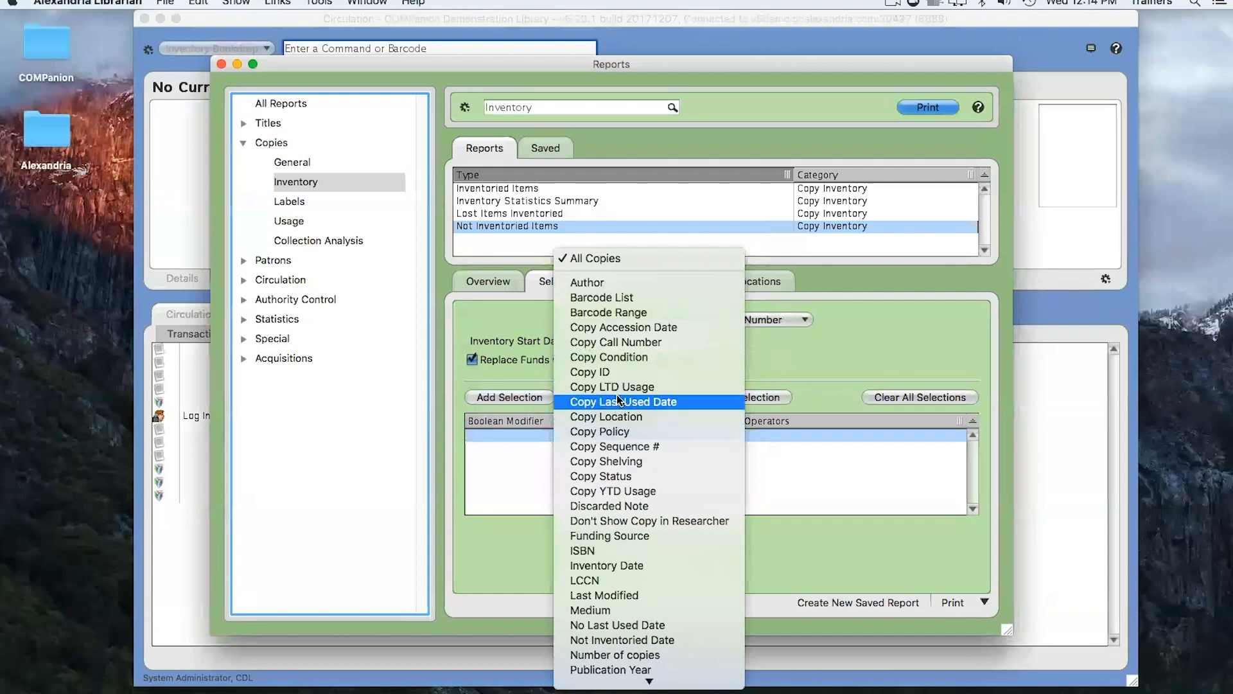
{"action": "left_click", "coordinate": [608, 343]}
{"action": "type", "text": "FIC"}
{"action": "key", "text": "Tab"}
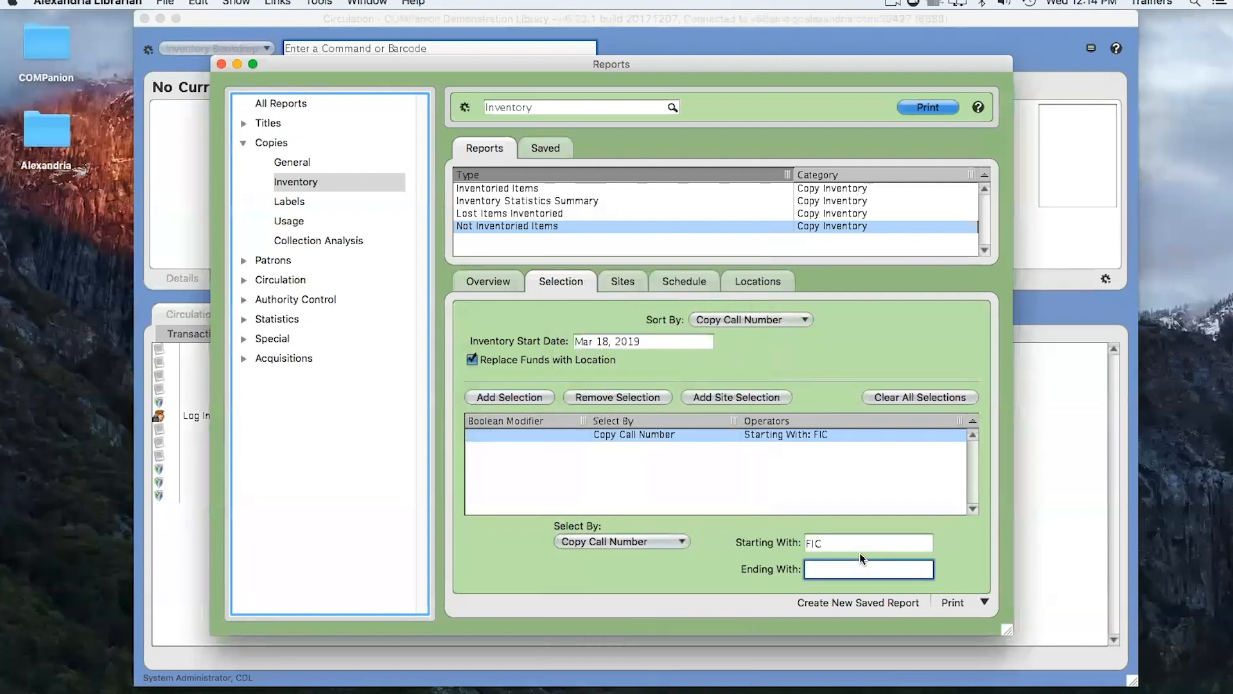
{"action": "type", "text": "FIC"}
Narrow the call number range to start with FIC AAA and end with FIC AZZ
{"action": "left_click", "coordinate": [851, 548]}
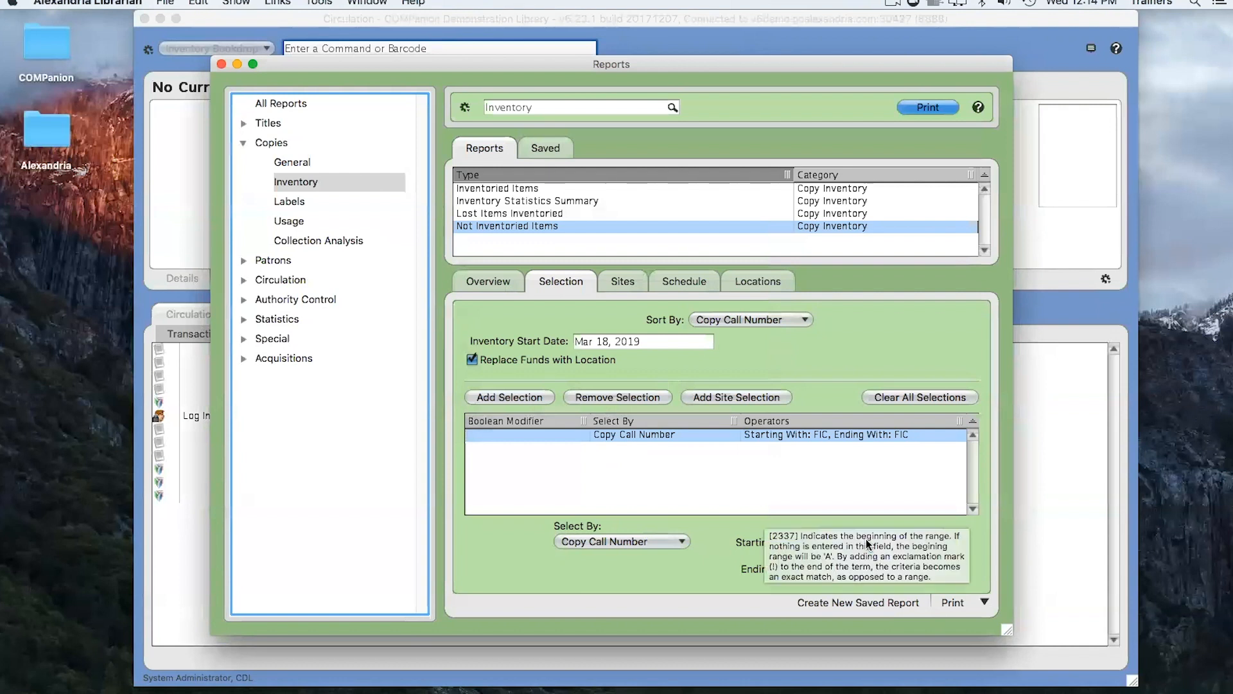
{"action": "type", "text": "AAA"}
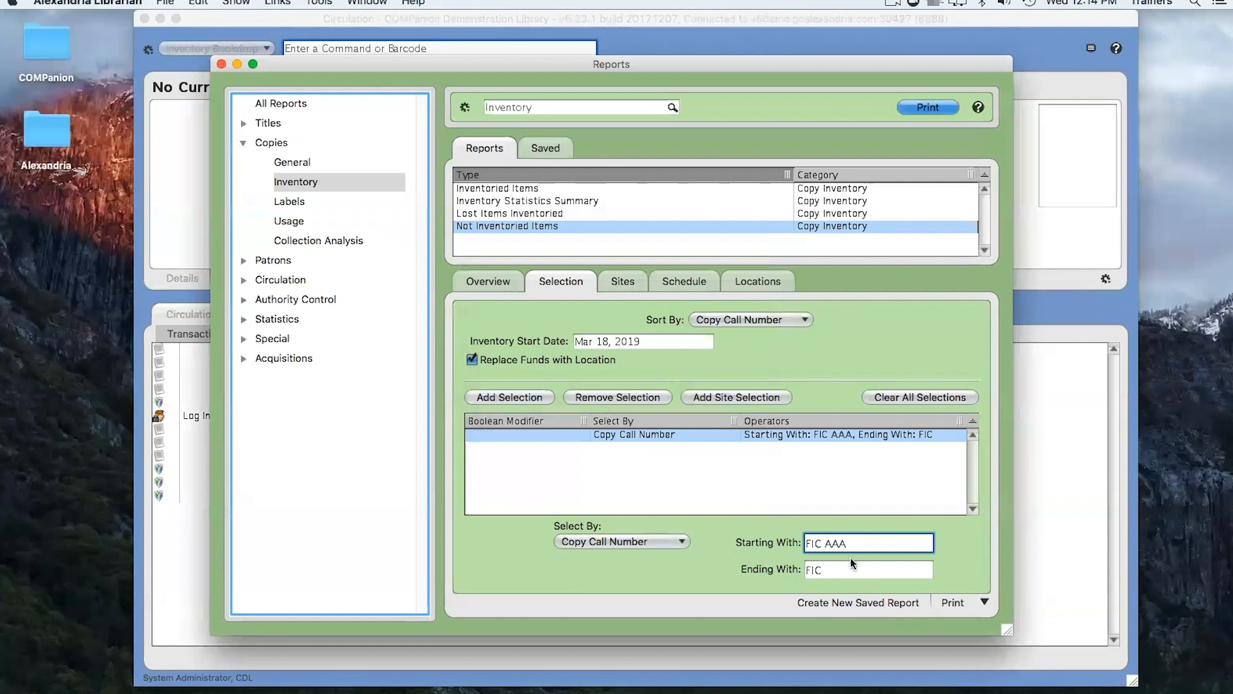
{"action": "left_click", "coordinate": [851, 565]}
{"action": "type", "text": "AZZ"}
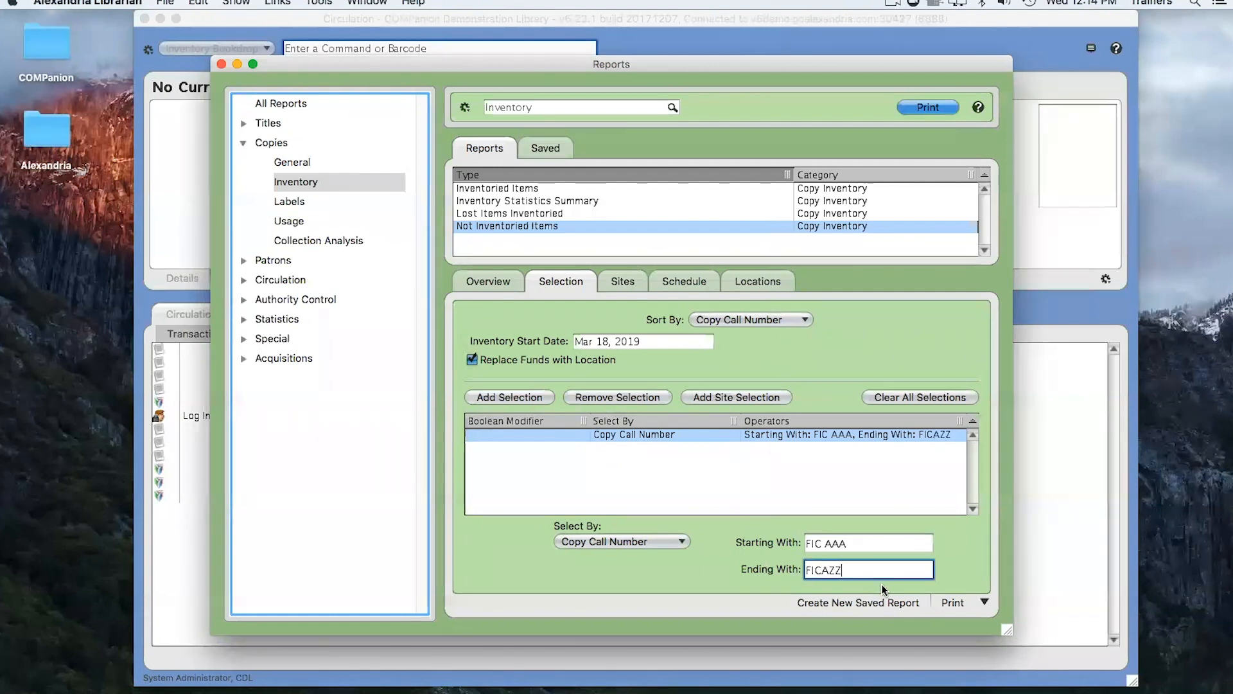
{"action": "key", "text": "Left"}
{"action": "key", "text": "Left"}
{"action": "key", "text": "Left"}
Print the Not Inventoried Items report, move its PDF output into view, and examine the listed copies at a larger size
{"action": "left_click", "coordinate": [951, 603]}
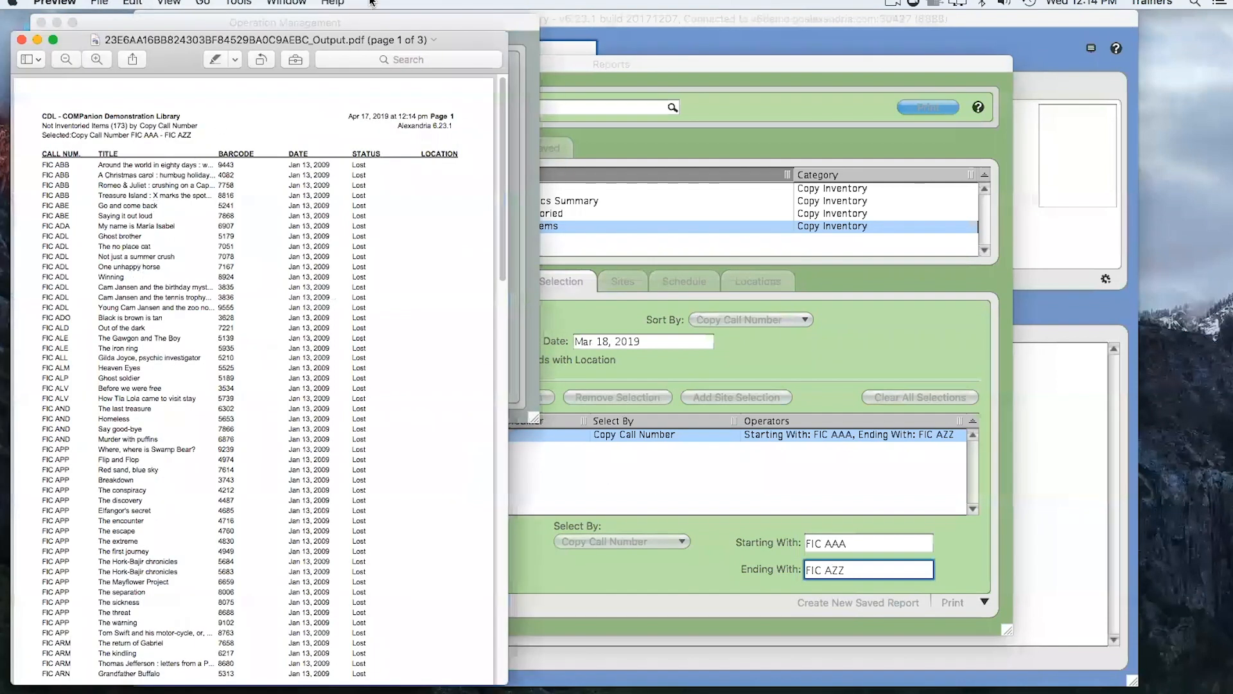
{"action": "left_click_drag", "start_coordinate": [346, 39], "coordinate": [408, 23]}
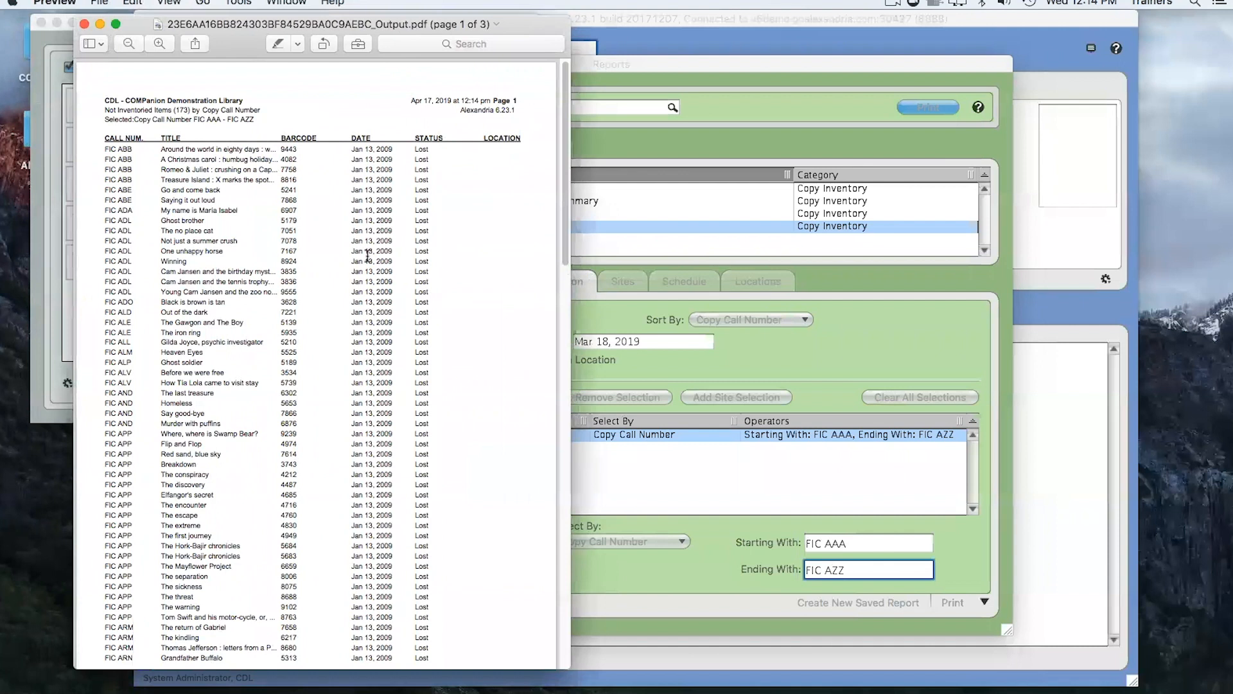
{"action": "scroll", "coordinate": [364, 271], "scroll_direction": "down", "scroll_amount": 10}
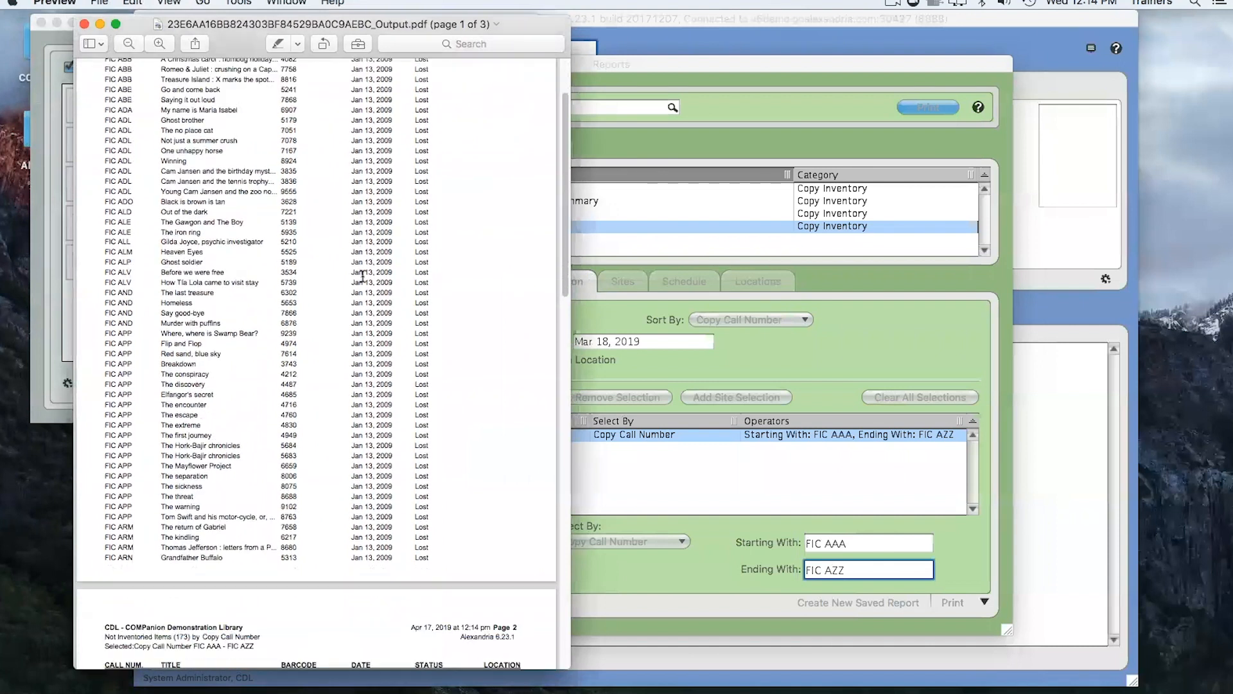
{"action": "scroll", "coordinate": [363, 275], "scroll_direction": "down", "scroll_amount": 15}
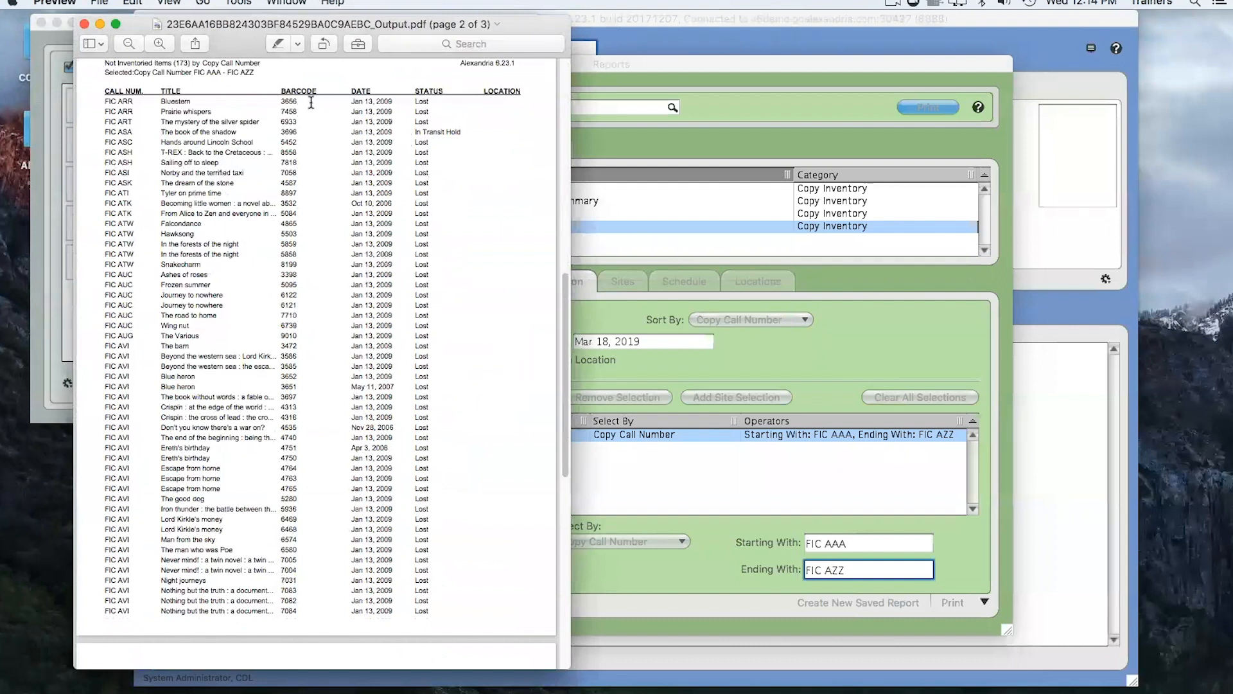
{"action": "key", "text": "super+plus"}
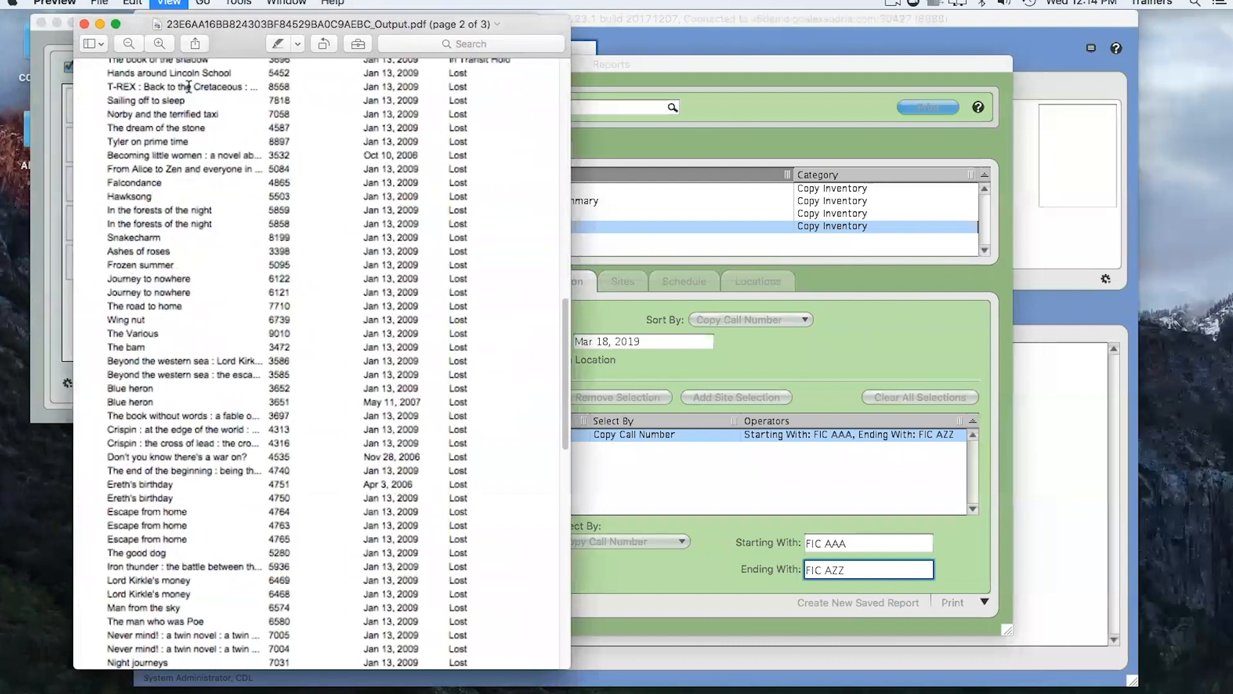
Widen the Not Inventoried Items PDF and examine the listed copies across its pages, including the FIC AVI entries
{"action": "scroll", "coordinate": [161, 167], "scroll_direction": "down", "scroll_amount": 2}
{"action": "left_click_drag", "start_coordinate": [565, 677], "coordinate": [982, 681]}
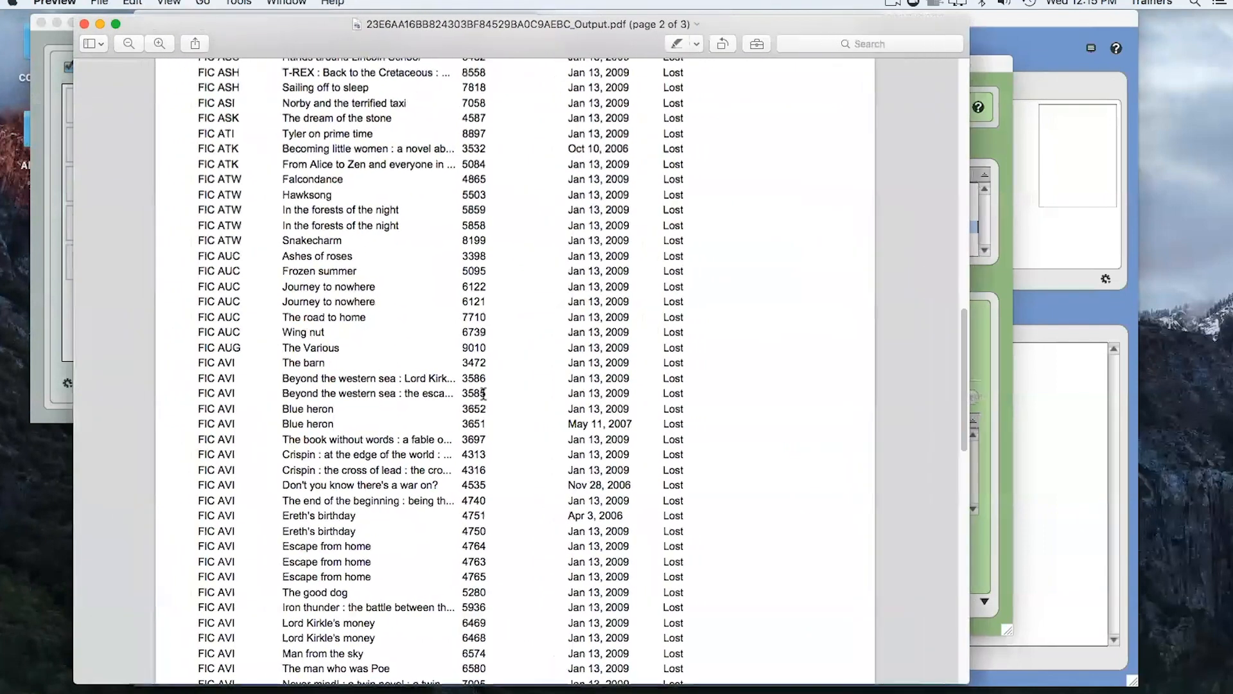
{"action": "scroll", "coordinate": [576, 385], "scroll_direction": "down", "scroll_amount": 20}
{"action": "scroll", "coordinate": [910, 402], "scroll_direction": "up", "scroll_amount": 20}
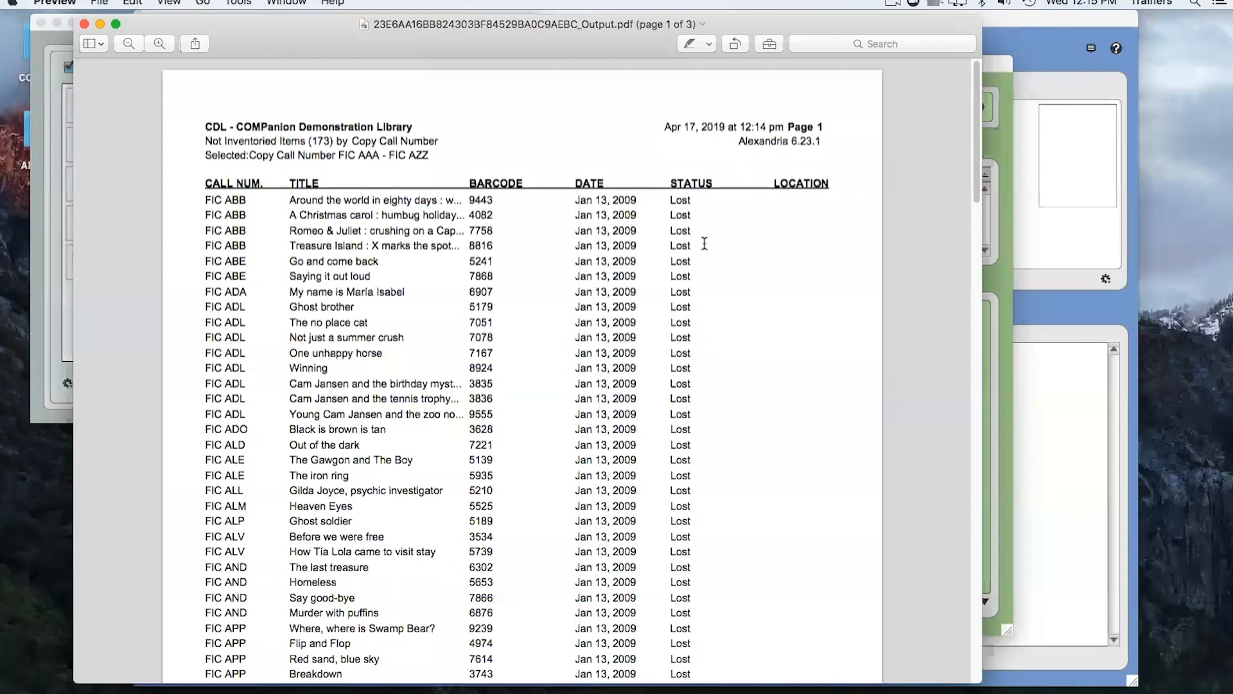
{"action": "scroll", "coordinate": [705, 244], "scroll_direction": "down", "scroll_amount": 10}
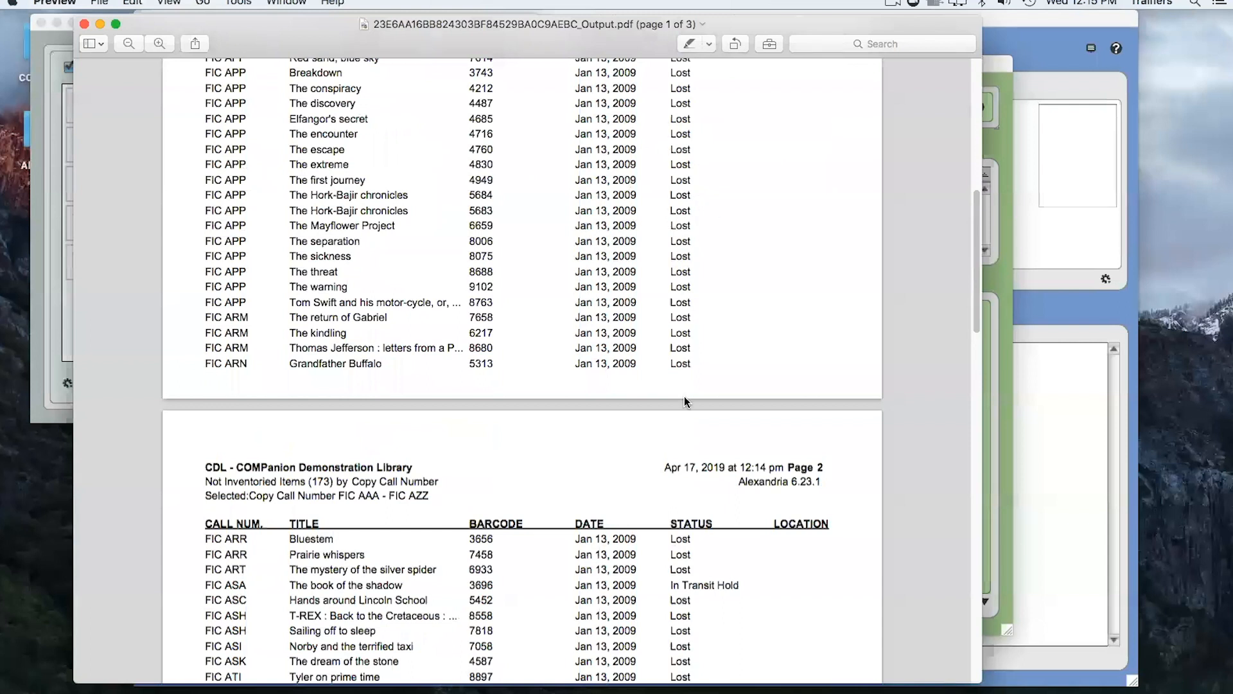
{"action": "scroll", "coordinate": [685, 403], "scroll_direction": "up", "scroll_amount": 1}
{"action": "scroll", "coordinate": [685, 405], "scroll_direction": "down", "scroll_amount": 5}
{"action": "scroll", "coordinate": [684, 411], "scroll_direction": "down", "scroll_amount": 15}
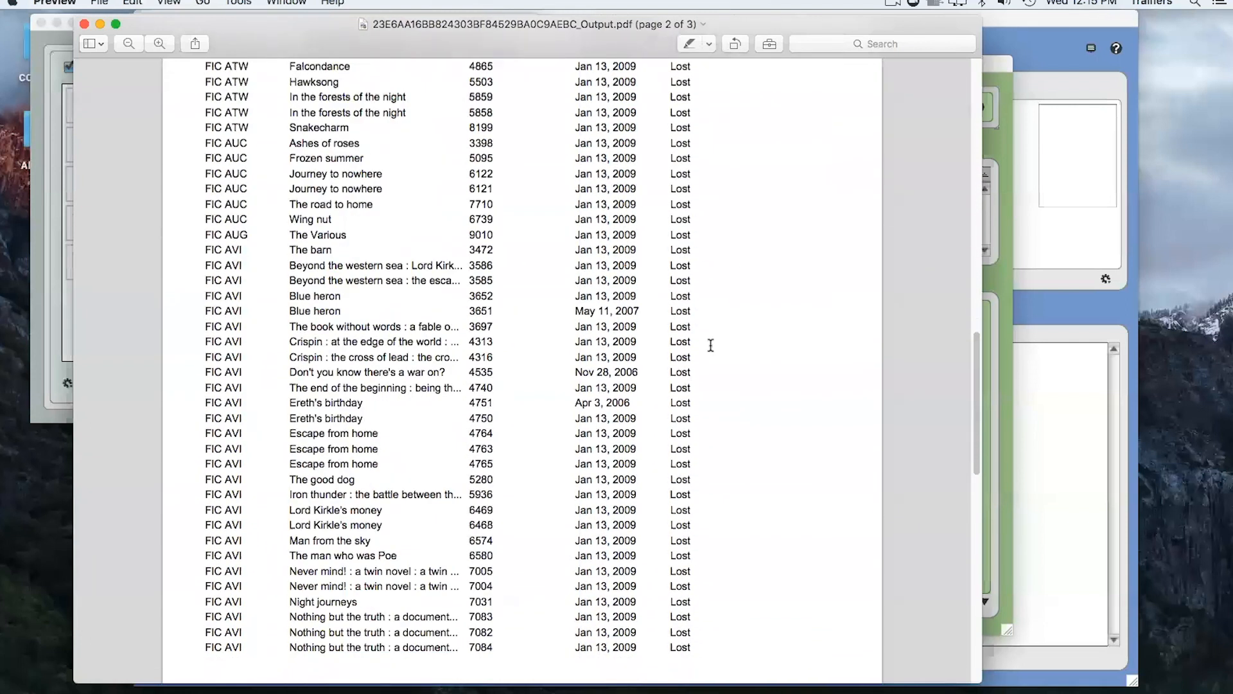
{"action": "scroll", "coordinate": [803, 276], "scroll_direction": "down", "scroll_amount": 5}
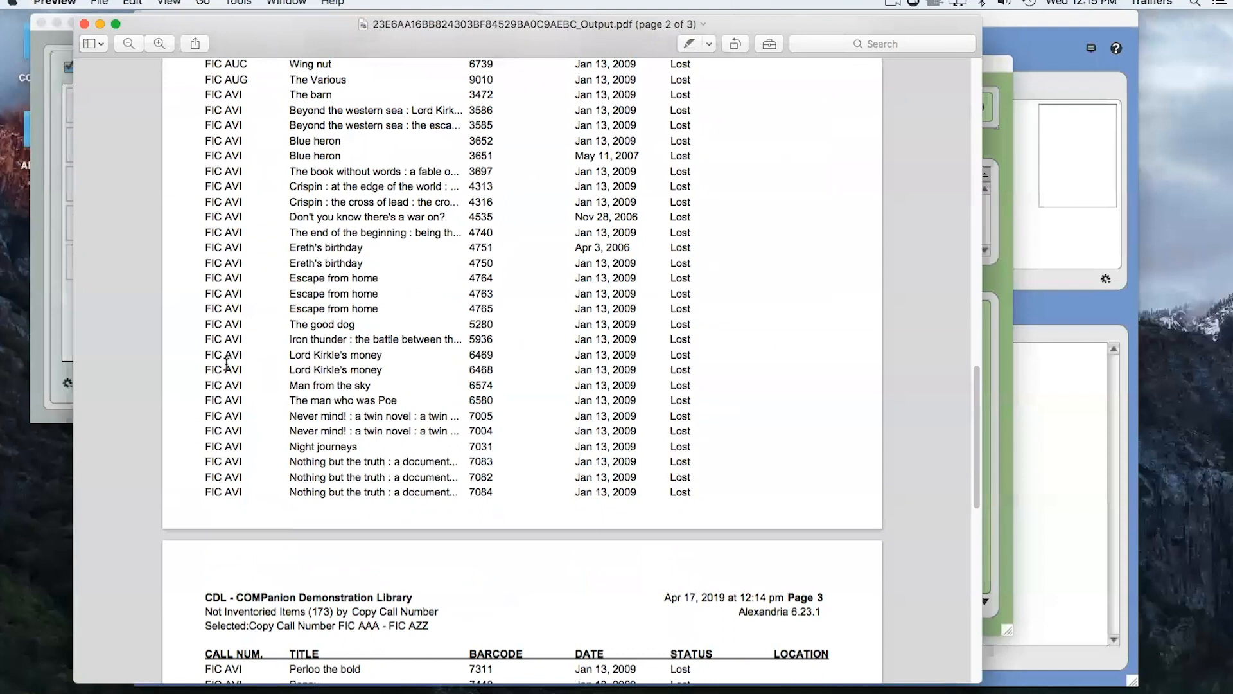
{"action": "left_click_drag", "start_coordinate": [191, 372], "coordinate": [380, 356]}
{"action": "left_click", "coordinate": [297, 363]}
Close the report PDF and the Reports window, and bring Operation Management to the front
{"action": "left_click", "coordinate": [84, 24]}
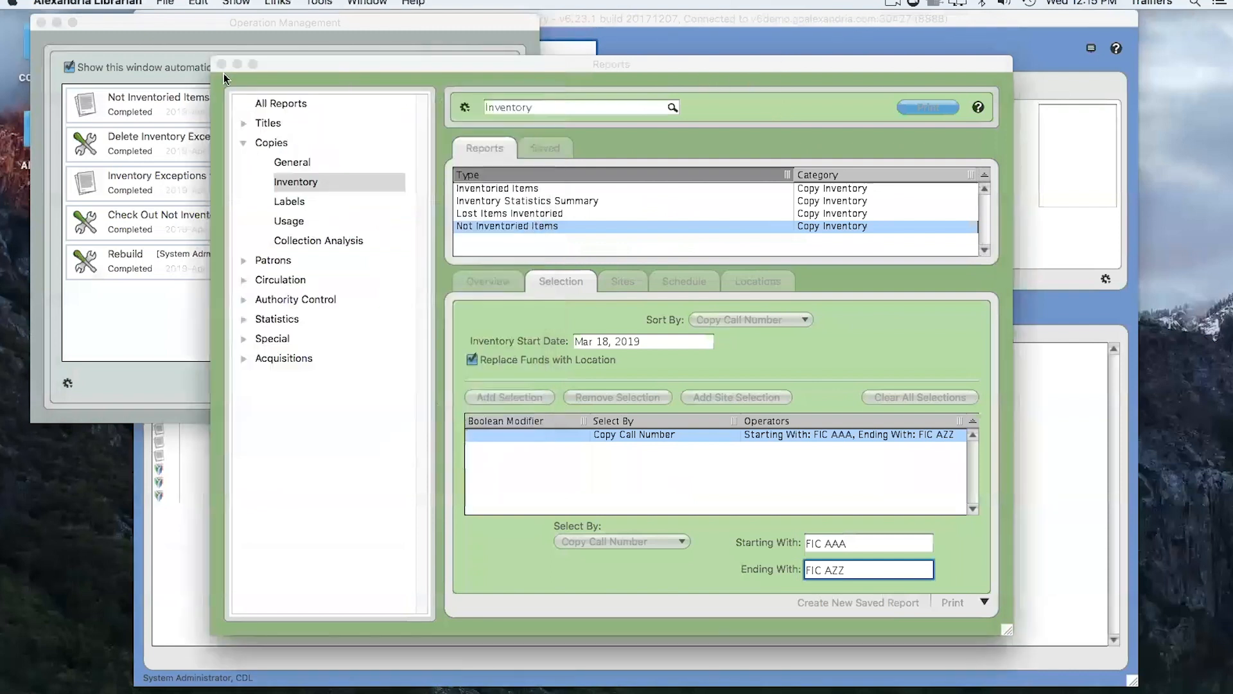
{"action": "left_click", "coordinate": [221, 63]}
{"action": "left_click", "coordinate": [167, 95]}
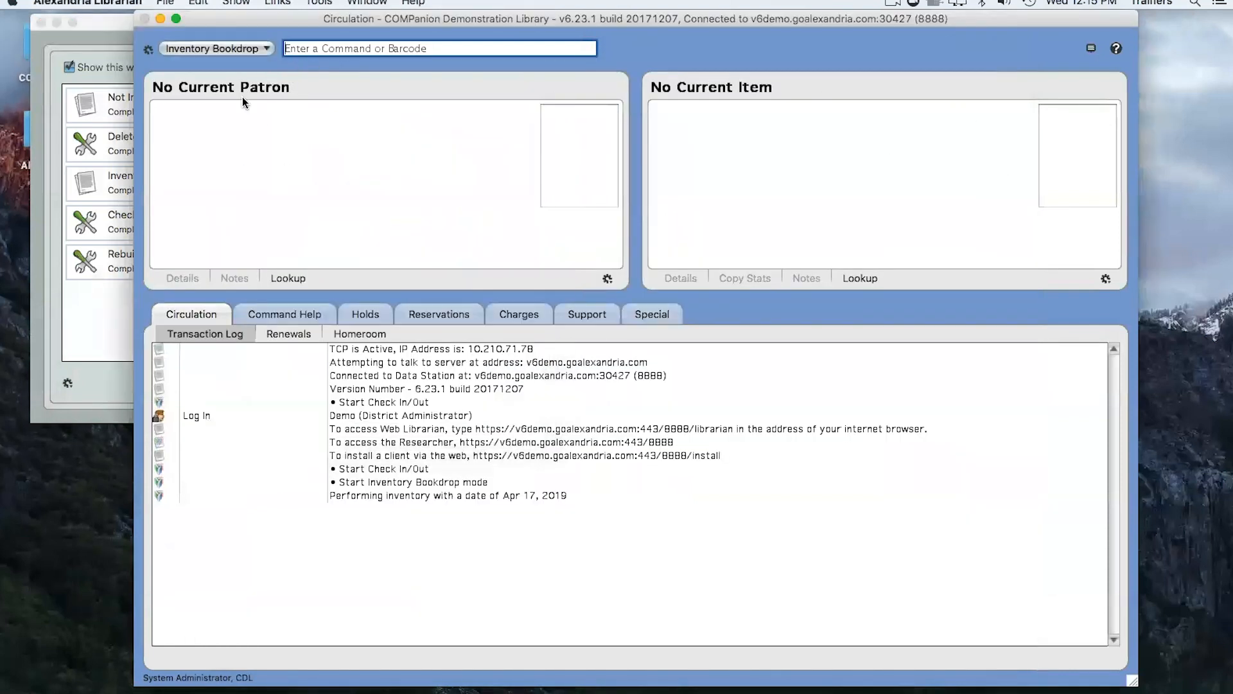
{"action": "left_click", "coordinate": [110, 29]}
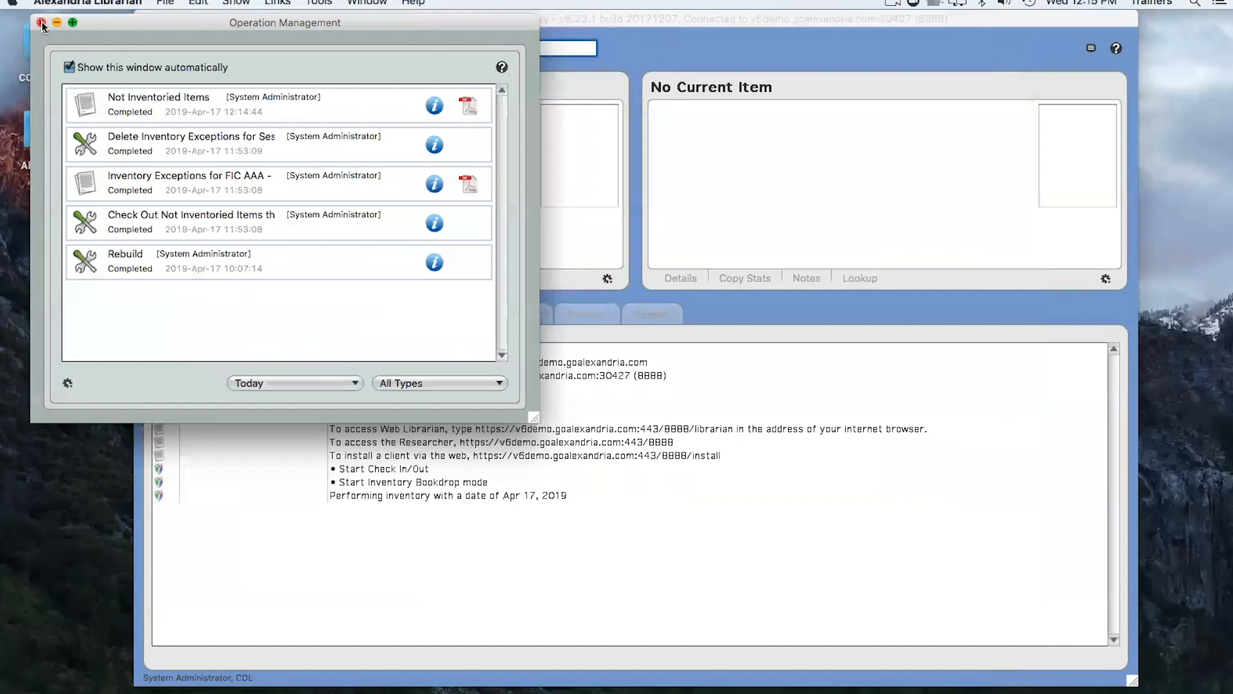
Reopen the Not Inventoried Items PDF from the completed operations and shift the Operation Management window aside
{"action": "left_click", "coordinate": [469, 106]}
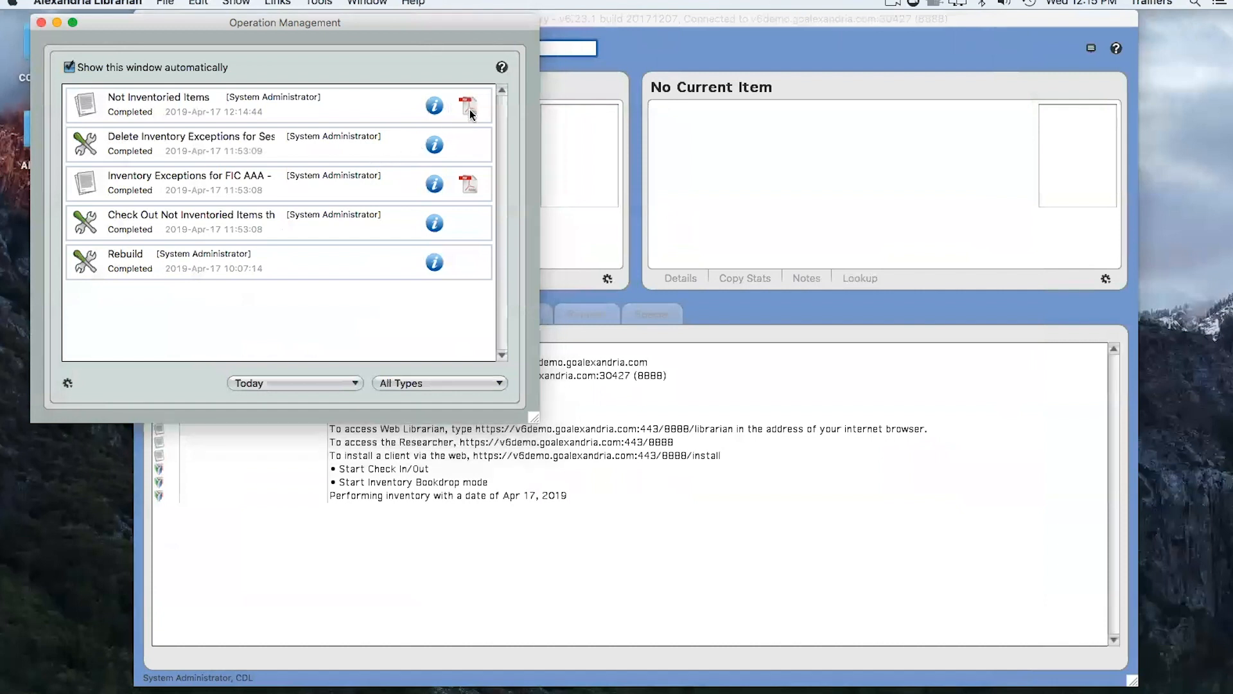
{"action": "scroll", "coordinate": [188, 253], "scroll_direction": "up", "scroll_amount": 1}
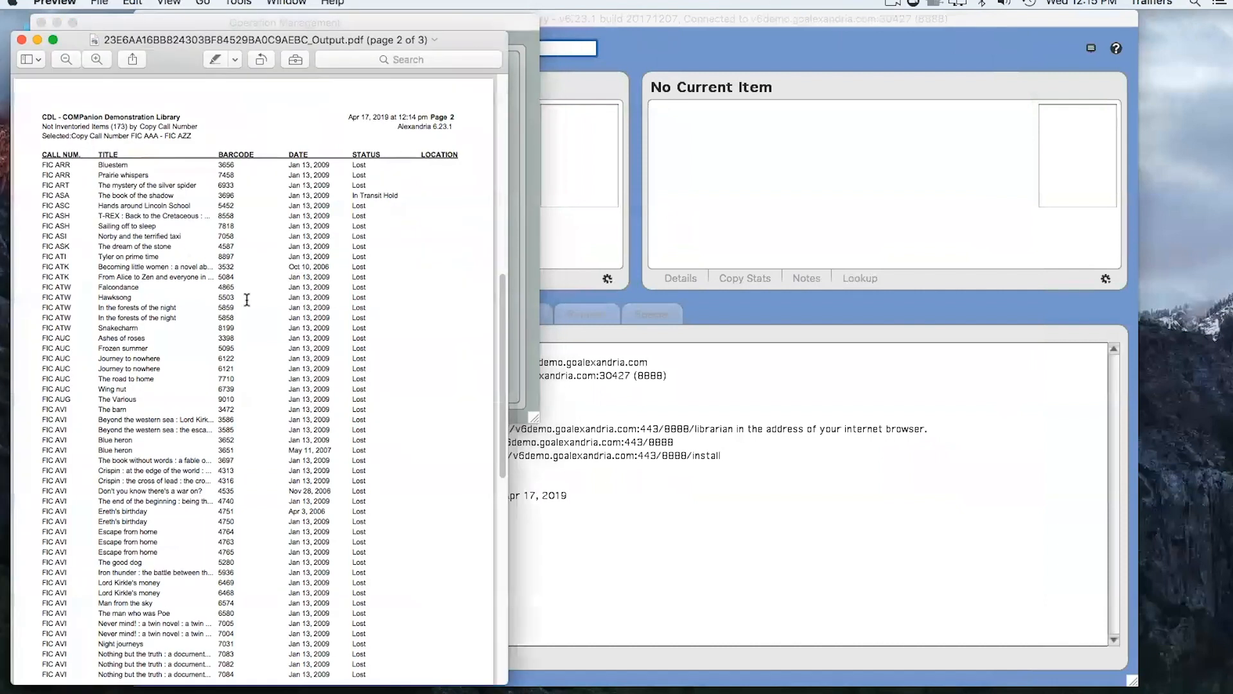
{"action": "scroll", "coordinate": [385, 386], "scroll_direction": "down", "scroll_amount": 5}
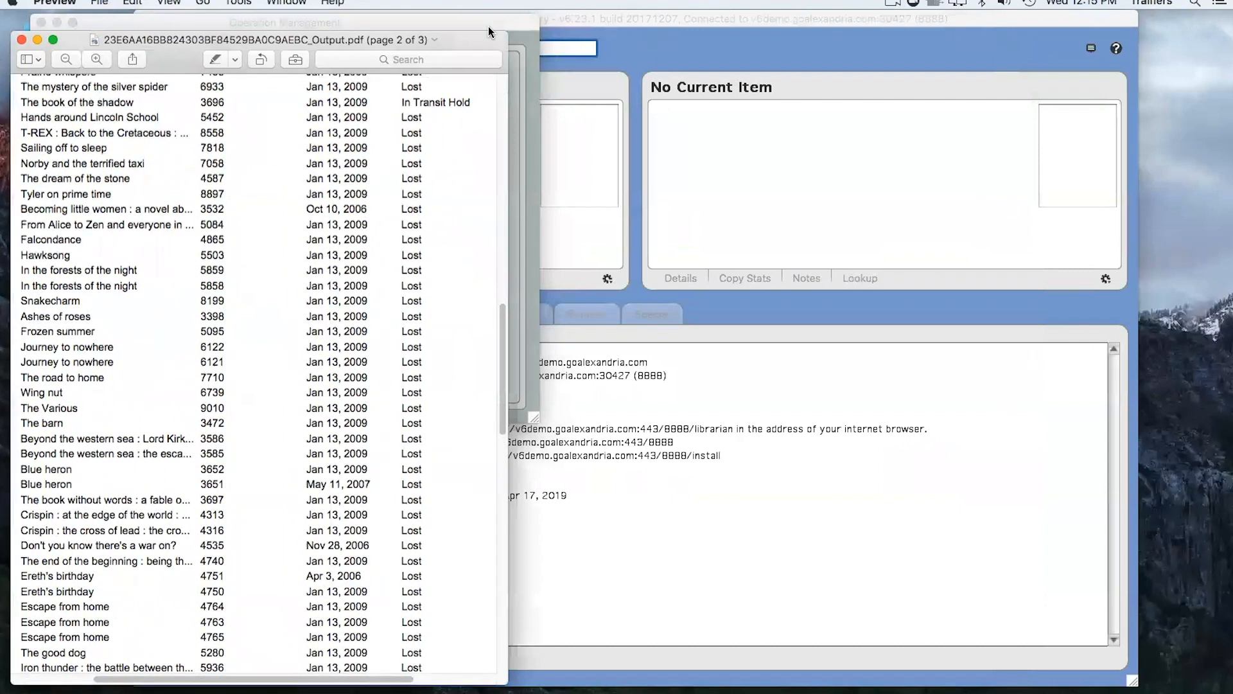
{"action": "left_click", "coordinate": [510, 23]}
{"action": "left_click_drag", "start_coordinate": [510, 23], "coordinate": [769, 35]}
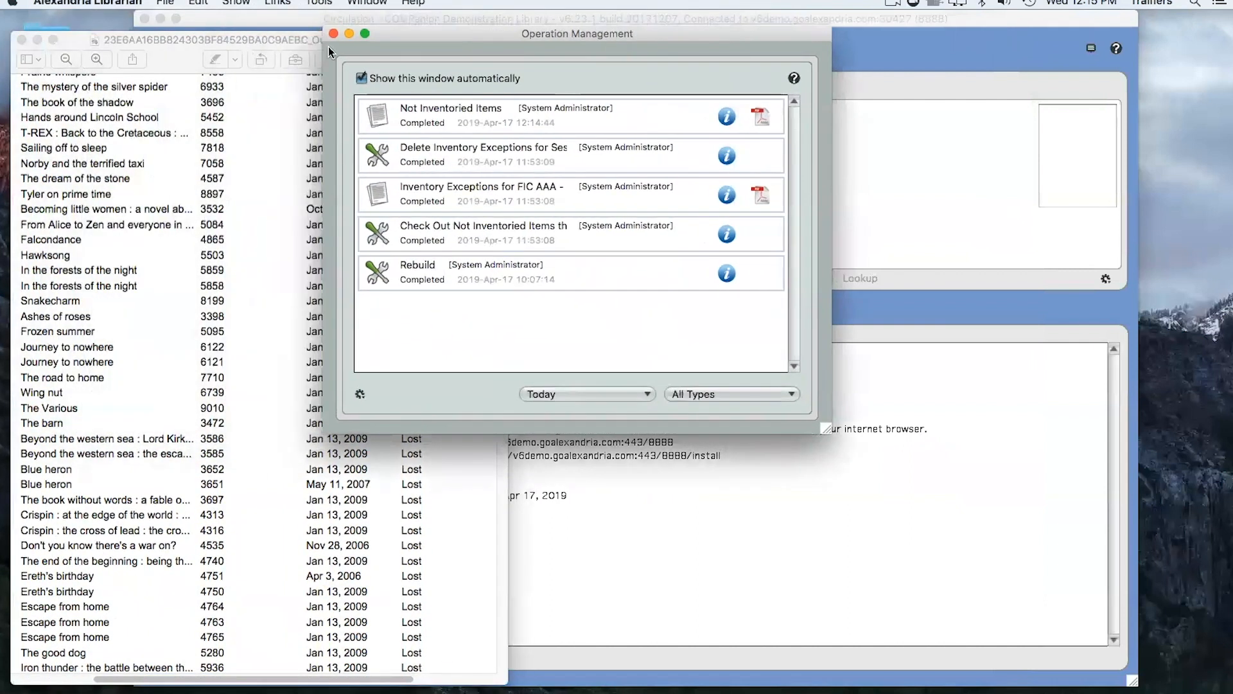
Widen the reopened PDF, examine the item count and total cost on its last page, and close it with Operation Management
{"action": "left_click", "coordinate": [257, 38]}
{"action": "left_click_drag", "start_coordinate": [347, 41], "coordinate": [415, 18]}
{"action": "left_click_drag", "start_coordinate": [574, 662], "coordinate": [912, 670]}
{"action": "scroll", "coordinate": [482, 465], "scroll_direction": "up", "scroll_amount": 8}
{"action": "scroll", "coordinate": [489, 484], "scroll_direction": "down", "scroll_amount": 14}
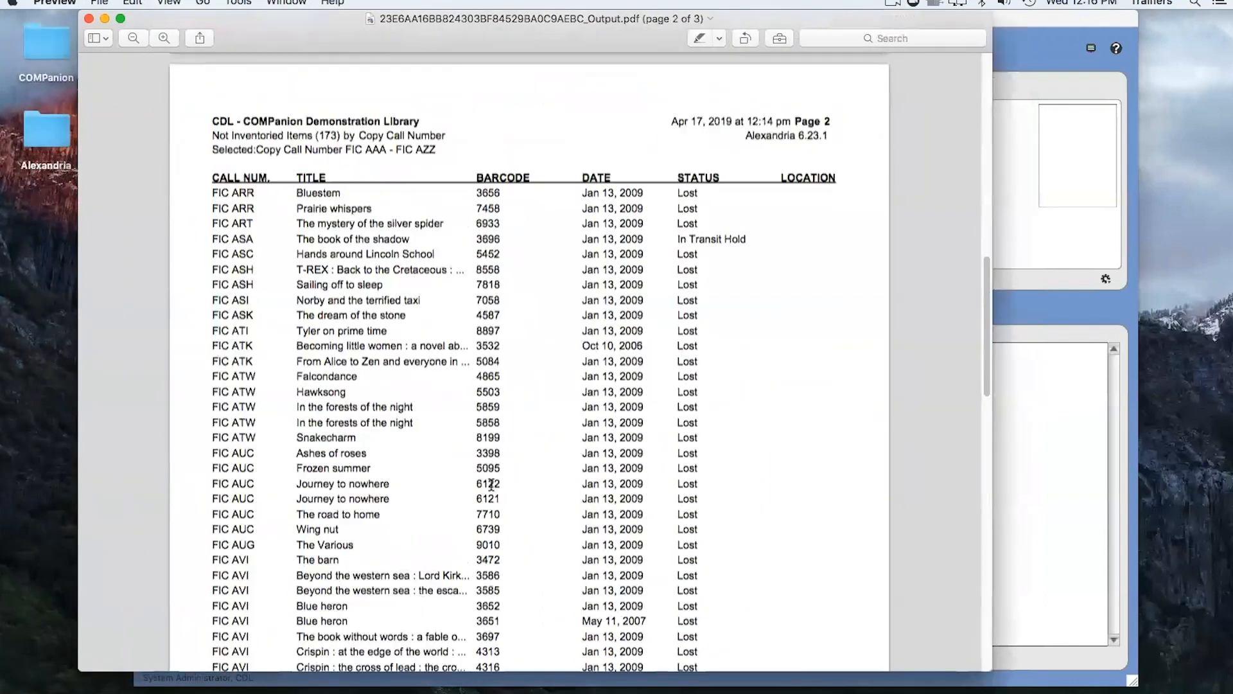
{"action": "scroll", "coordinate": [491, 481], "scroll_direction": "down", "scroll_amount": 6}
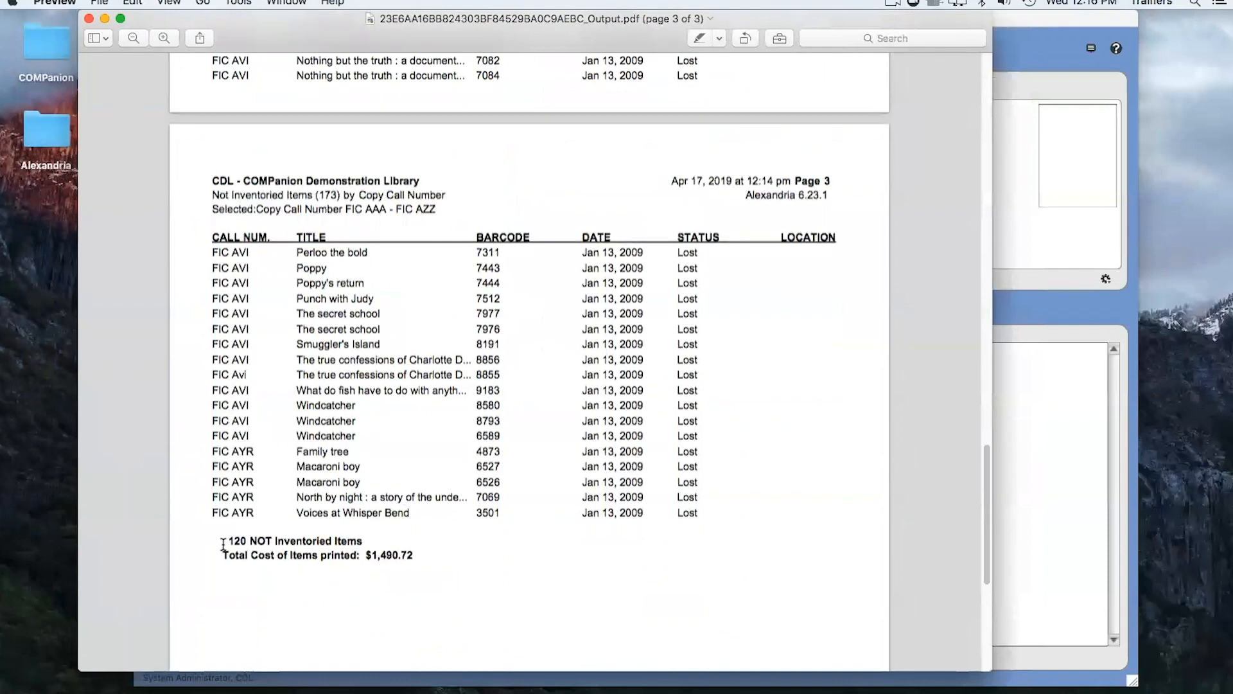
{"action": "left_click_drag", "start_coordinate": [223, 538], "coordinate": [366, 556]}
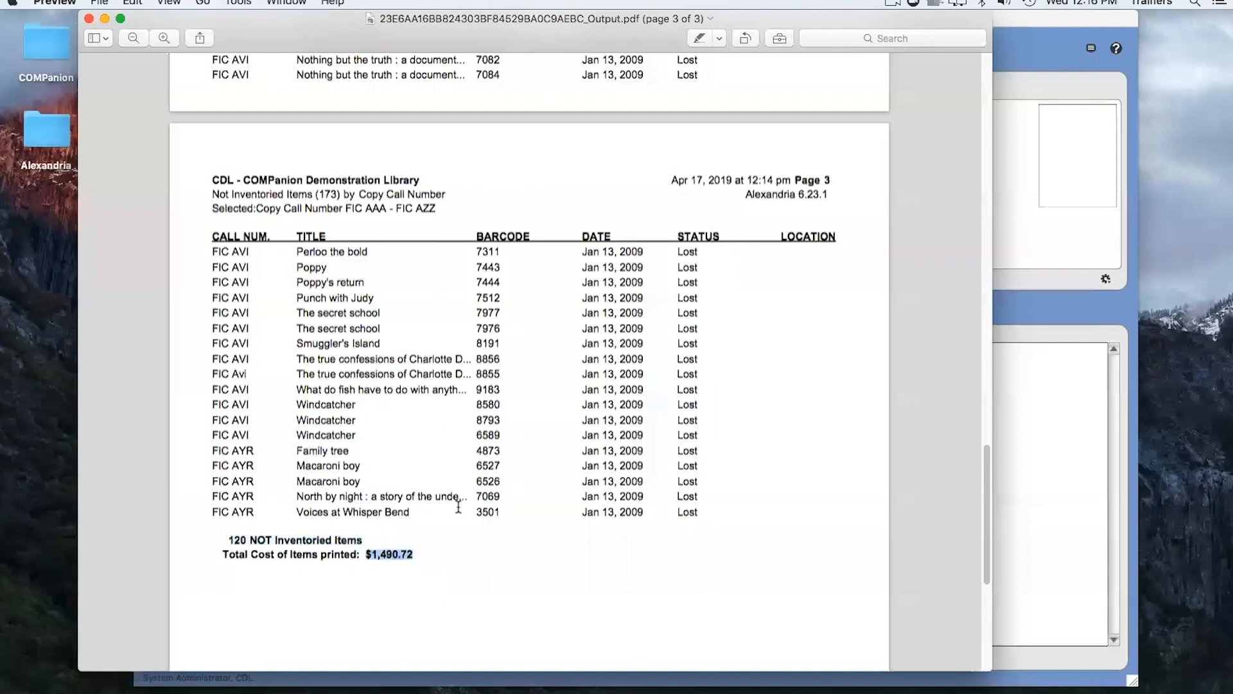
{"action": "left_click", "coordinate": [88, 20]}
{"action": "left_click", "coordinate": [333, 33]}
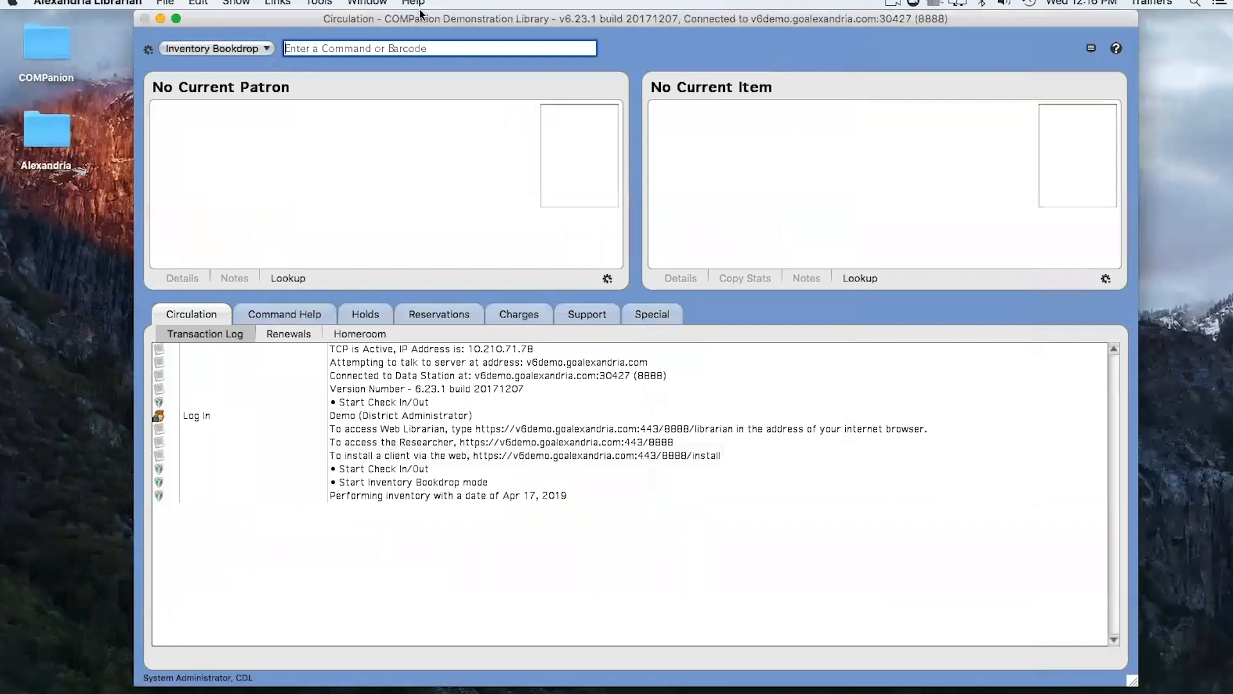
Look over the list of available copy inventory reports and close the Reports window
{"action": "left_click", "coordinate": [319, 3]}
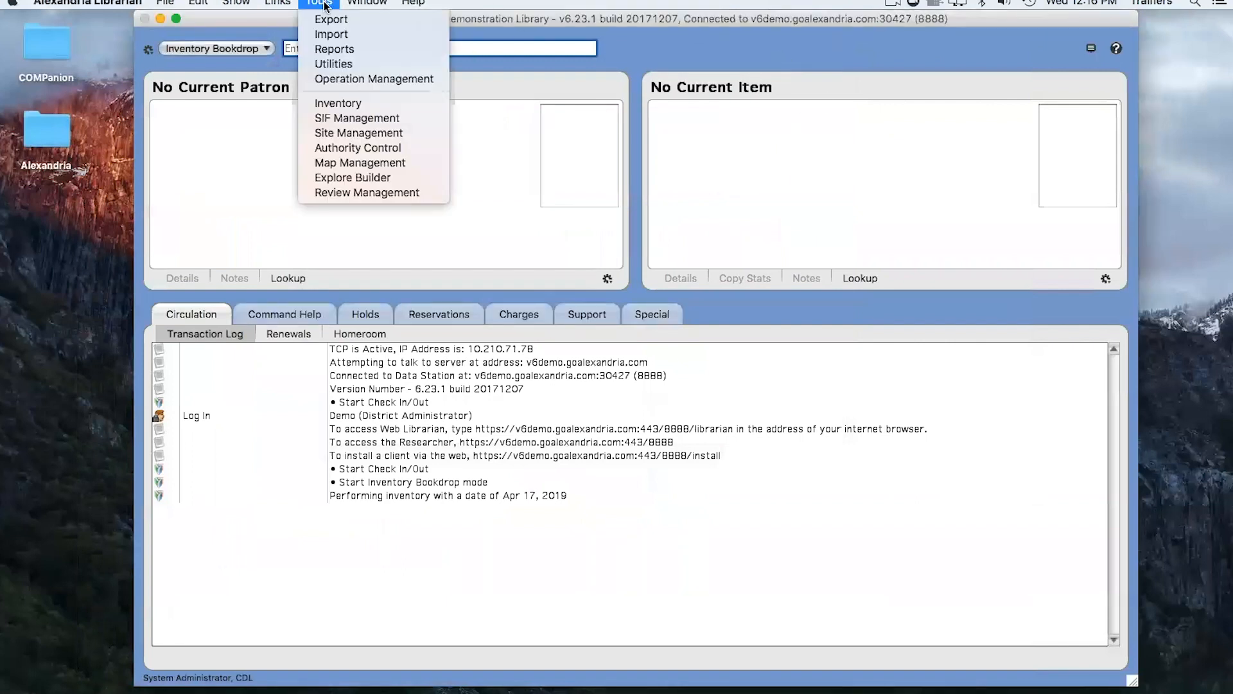
{"action": "left_click", "coordinate": [330, 47]}
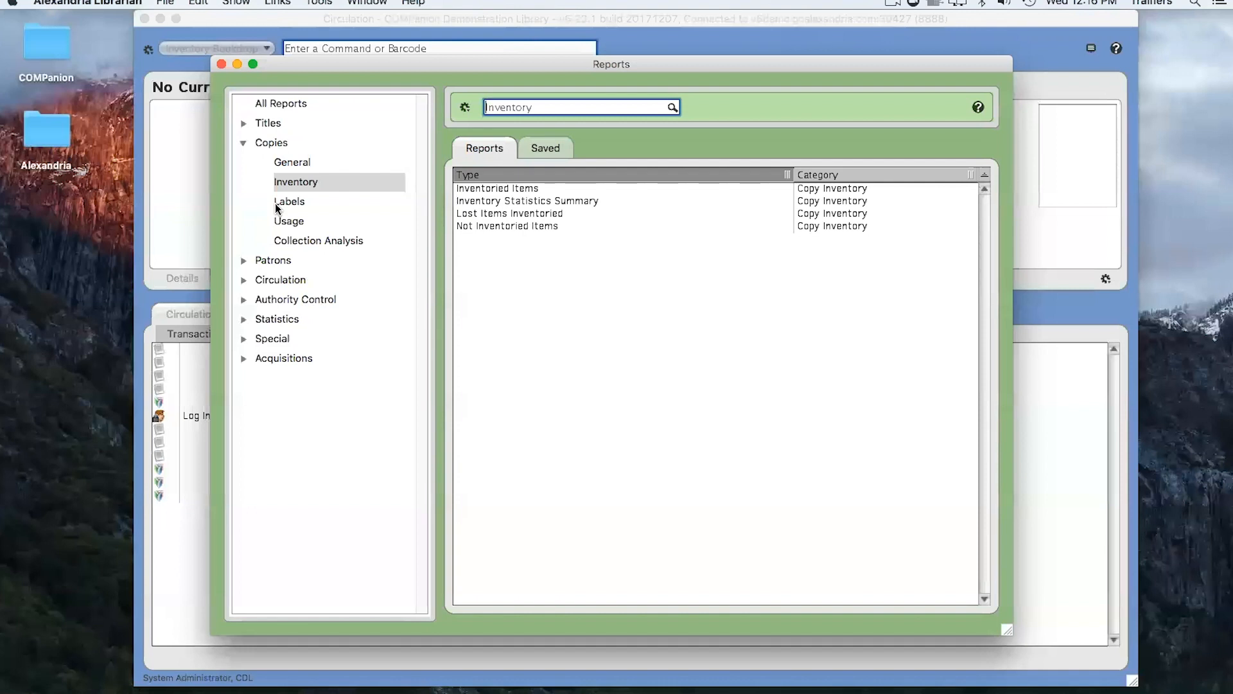
{"action": "left_click", "coordinate": [237, 63]}
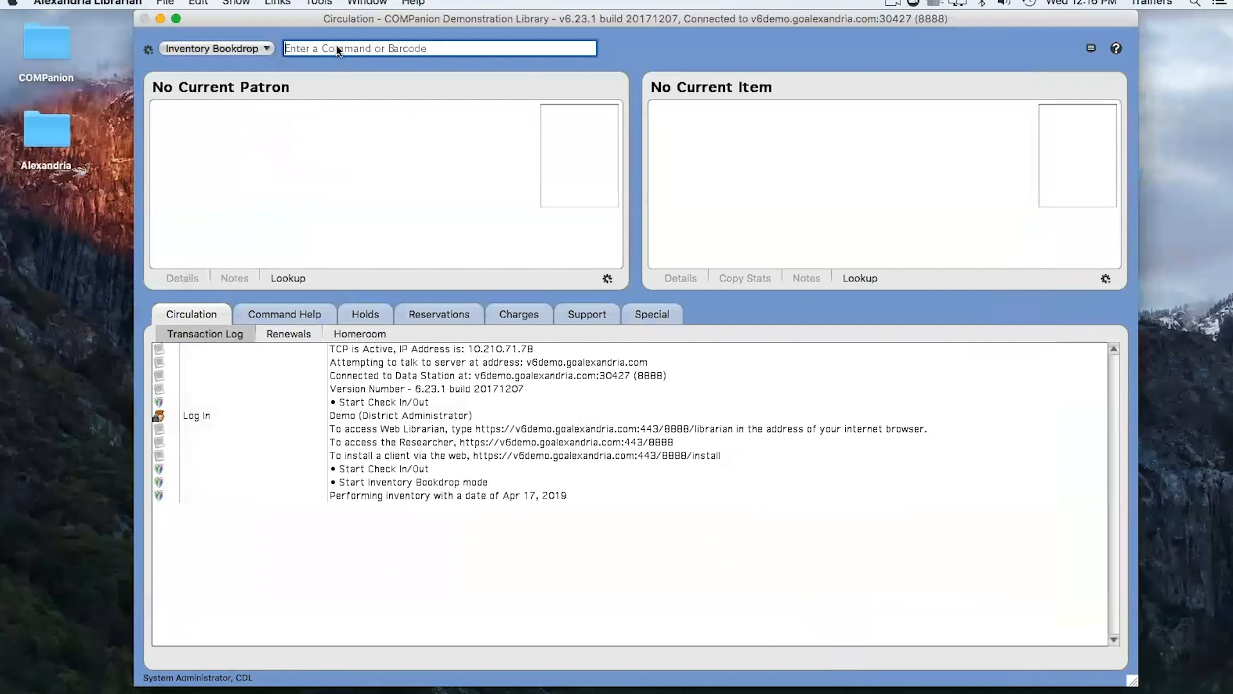
Inventory the copies with barcodes 3356 and 3309 in Inventory Bookdrop mode, confirming that discarded copy 3309 has been reentered
{"action": "mouse_move", "coordinate": [339, 50]}
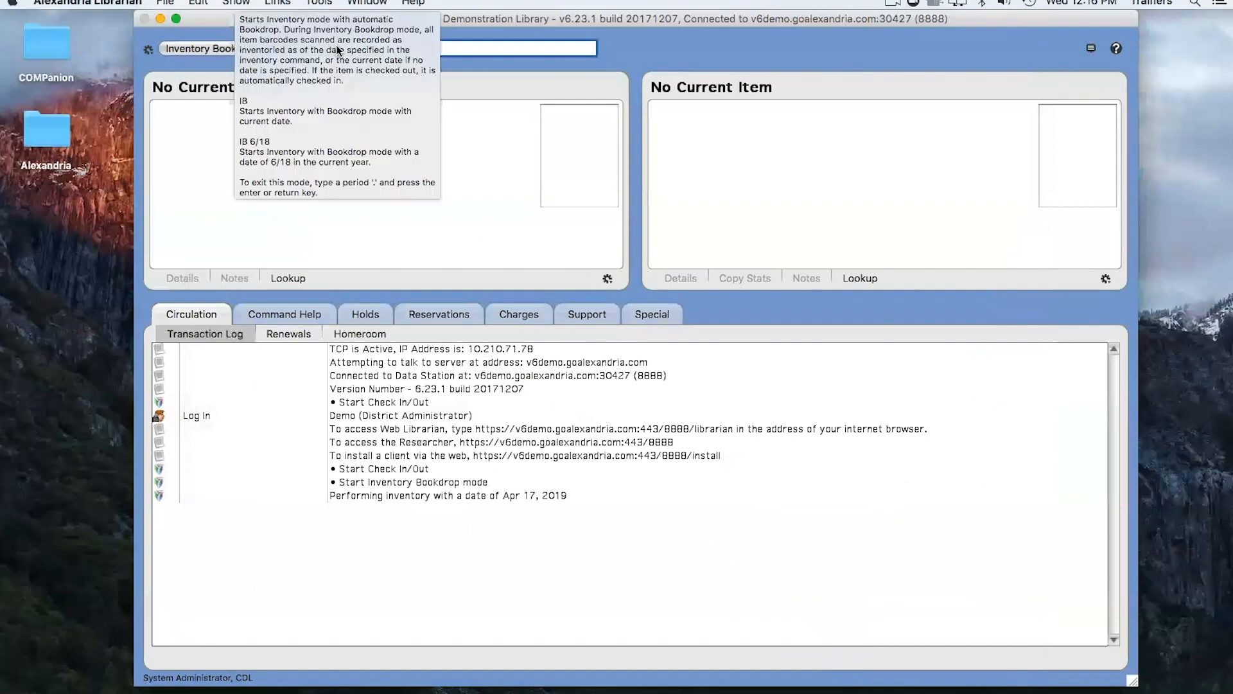
{"action": "type", "text": "3356"}
{"action": "key", "text": "Return"}
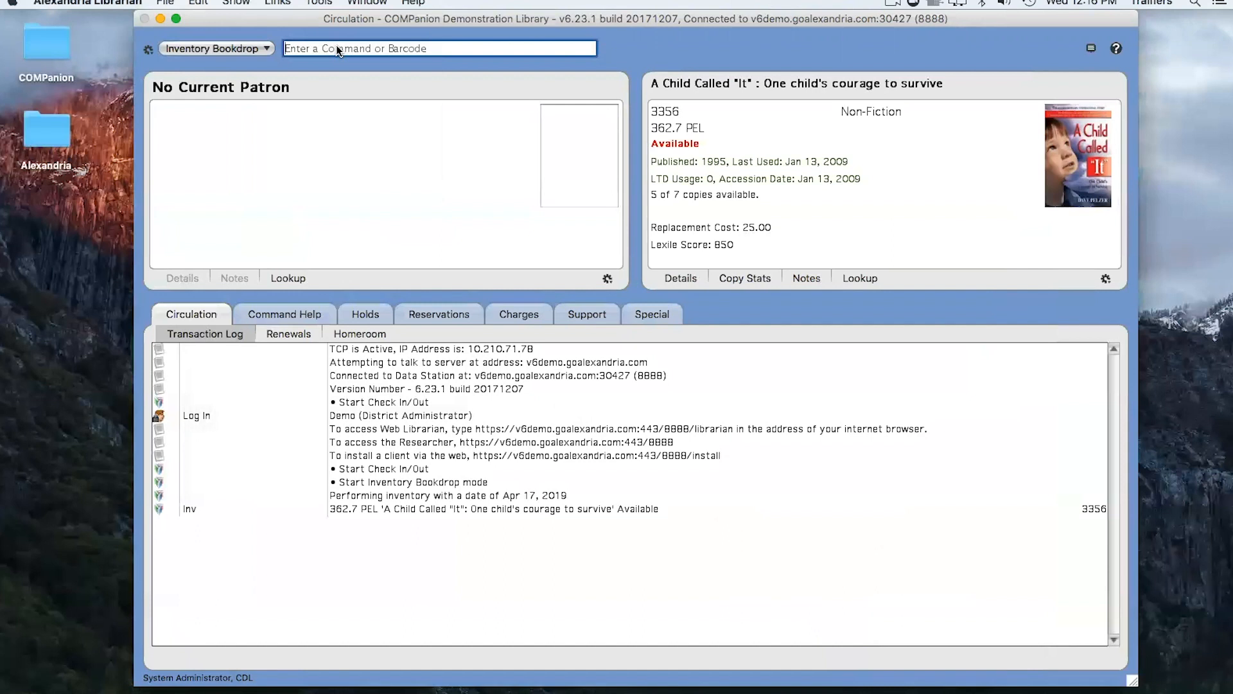
{"action": "type", "text": "3309"}
{"action": "key", "text": "Return"}
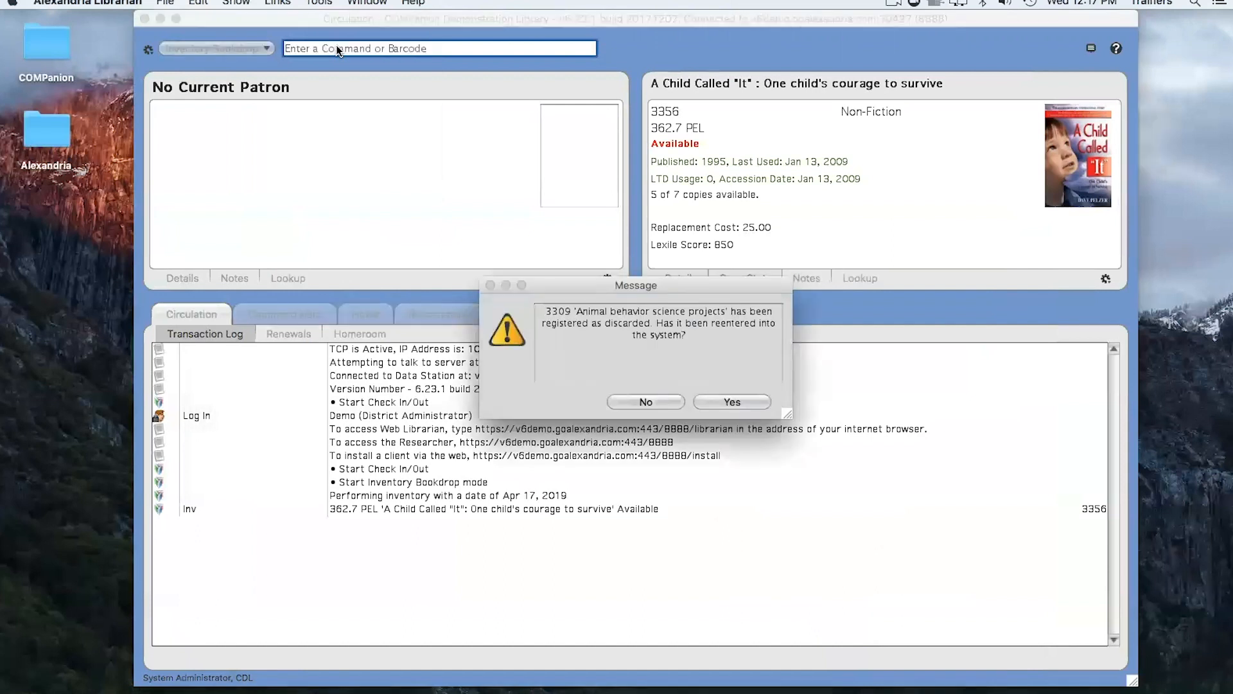
{"action": "left_click", "coordinate": [731, 402]}
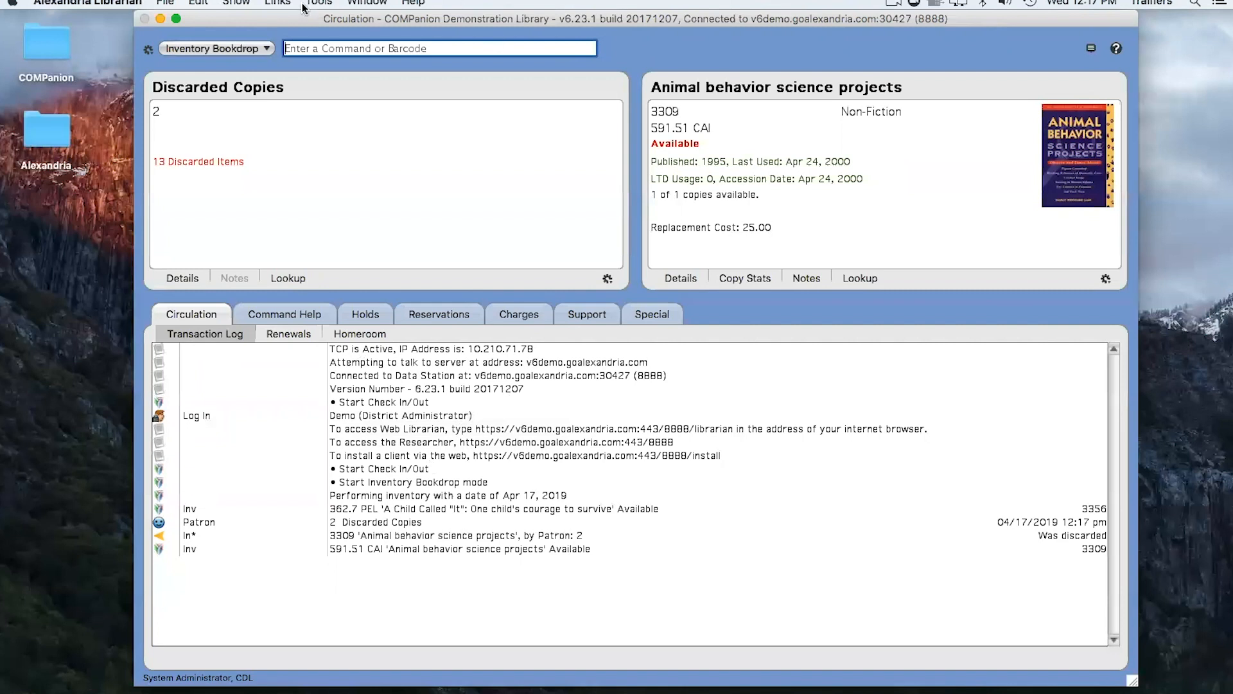
Choose the Inventoried Items report among the copy inventory reports and look through its Select By criteria
{"action": "left_click", "coordinate": [335, 5]}
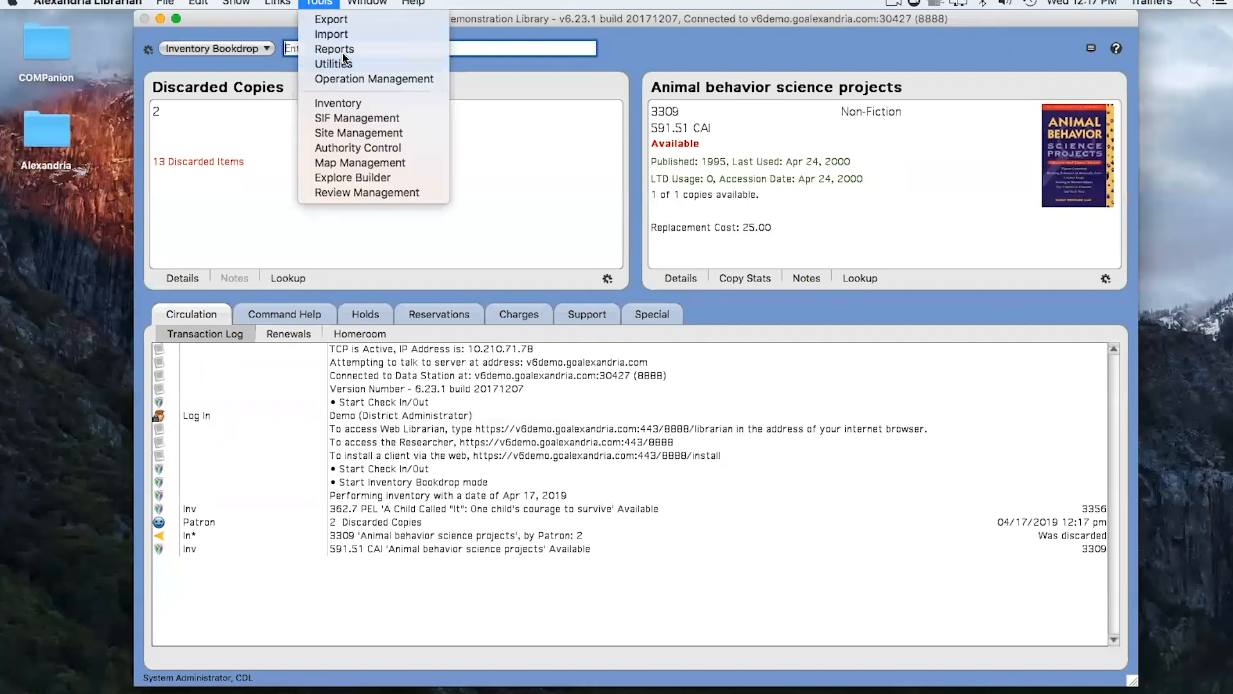
{"action": "left_click", "coordinate": [342, 48]}
{"action": "left_click", "coordinate": [484, 188]}
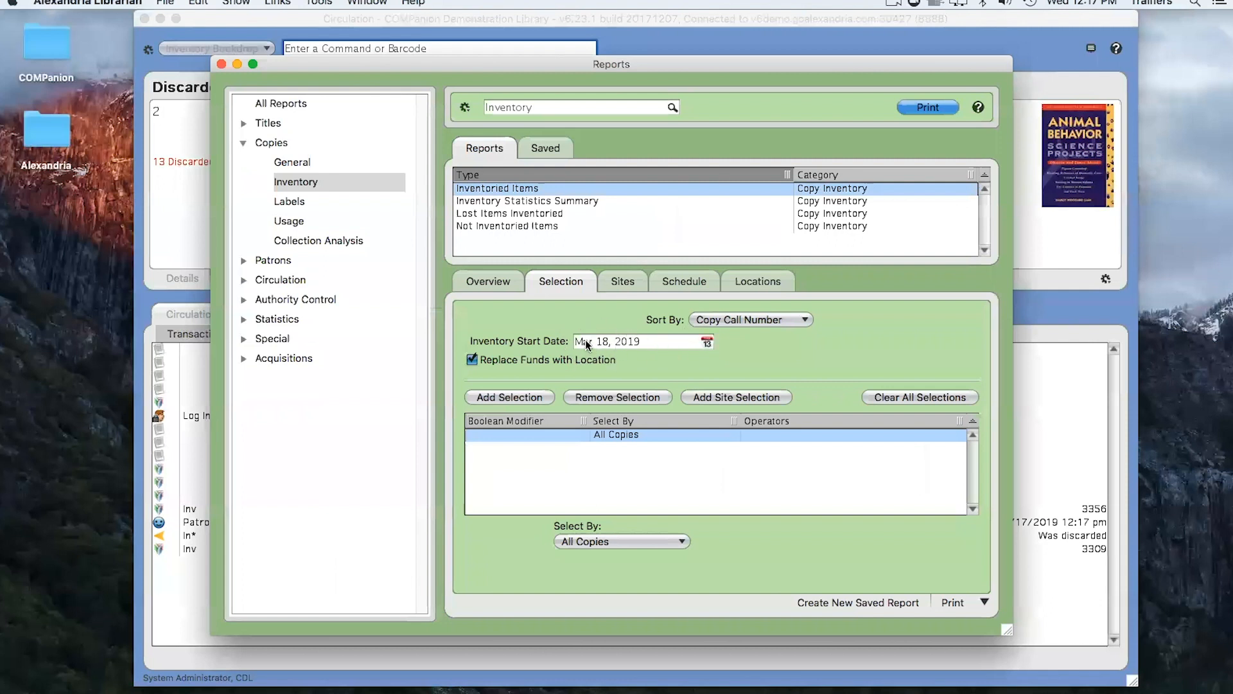
{"action": "left_click", "coordinate": [618, 543]}
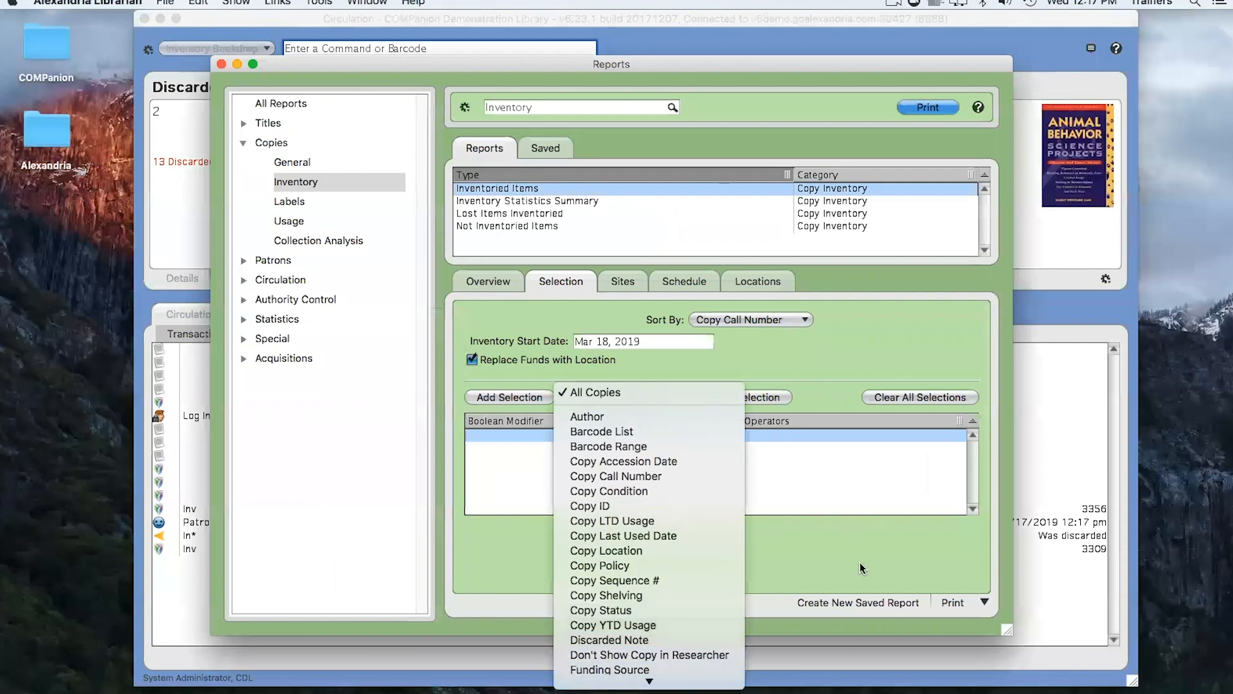
{"action": "left_click", "coordinate": [833, 543]}
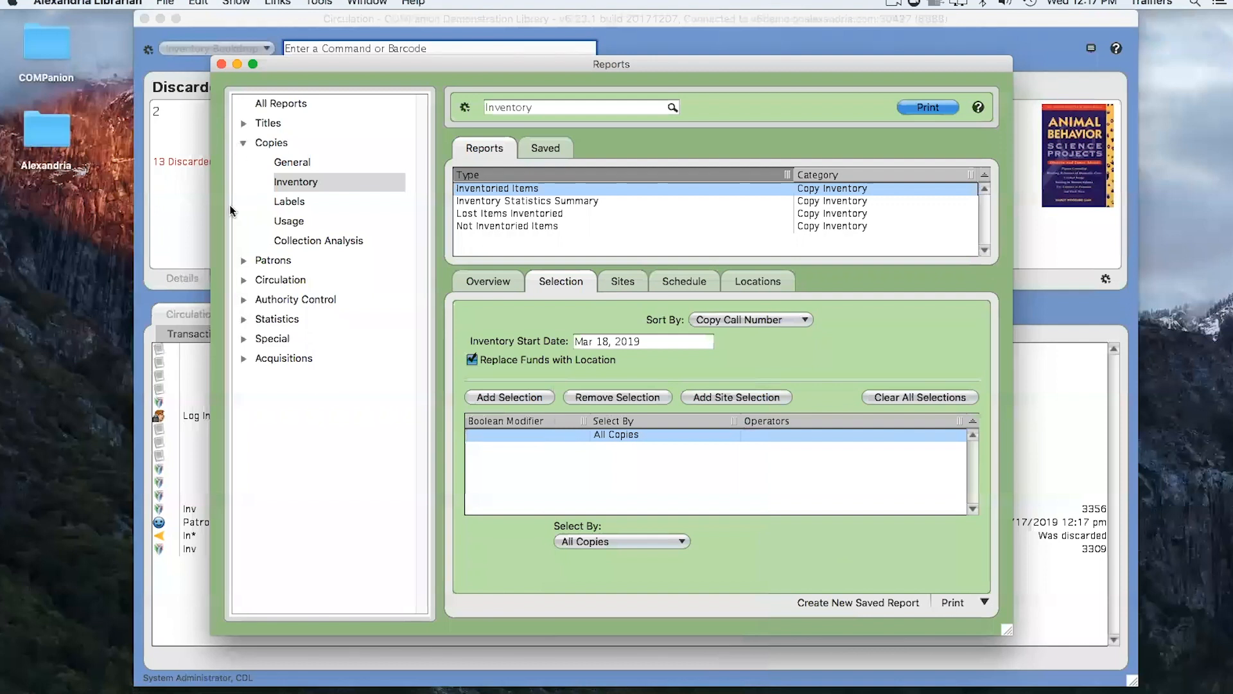
Print the Super Summary report from the Collection Analysis category and enlarge its PDF output for reading
{"action": "left_click", "coordinate": [317, 240]}
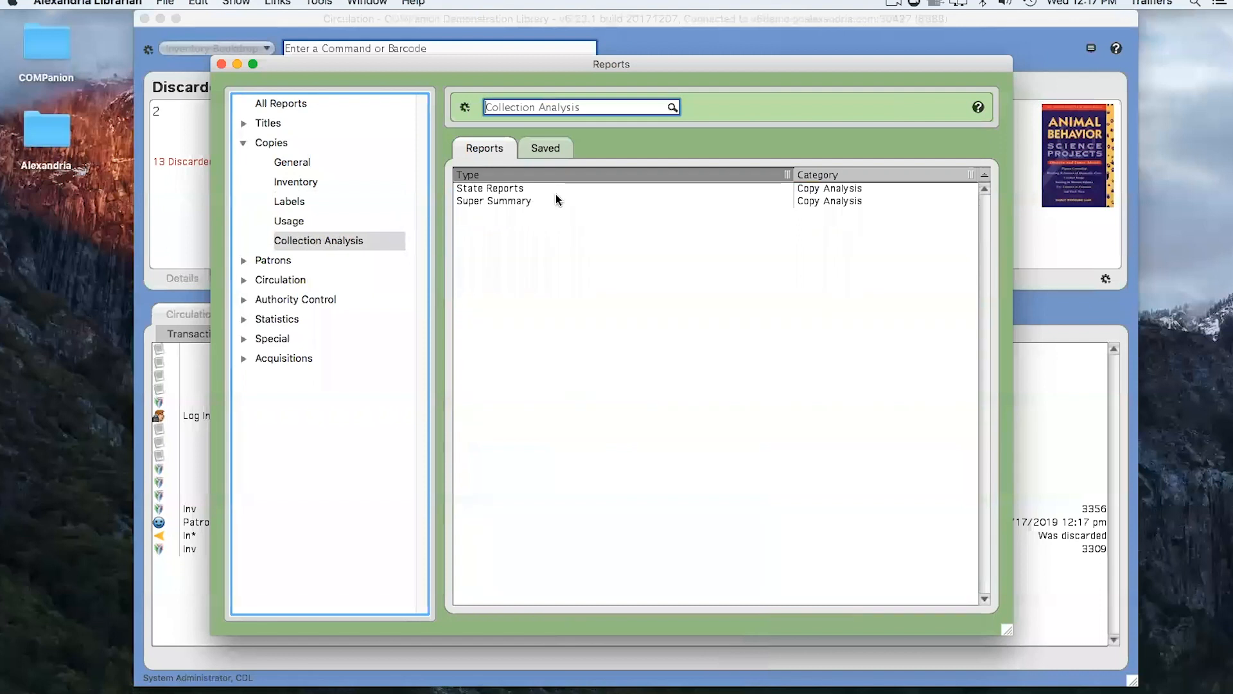
{"action": "left_click", "coordinate": [523, 202]}
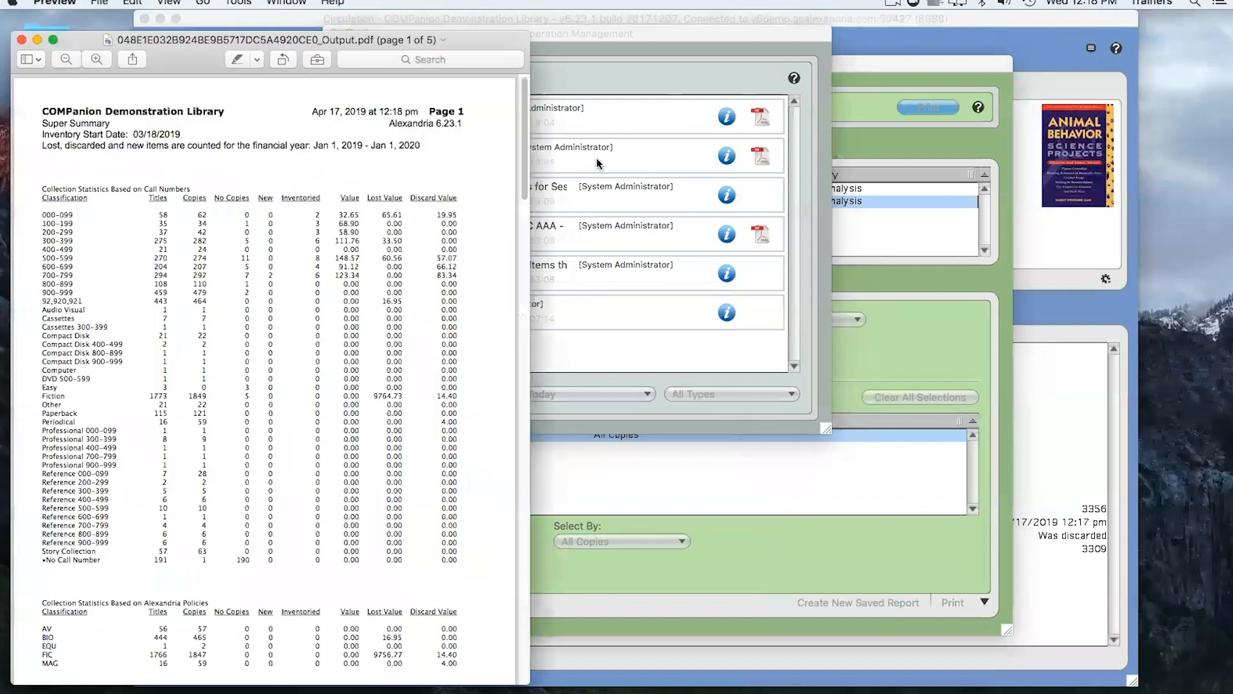
{"action": "left_click_drag", "start_coordinate": [367, 42], "coordinate": [662, 26]}
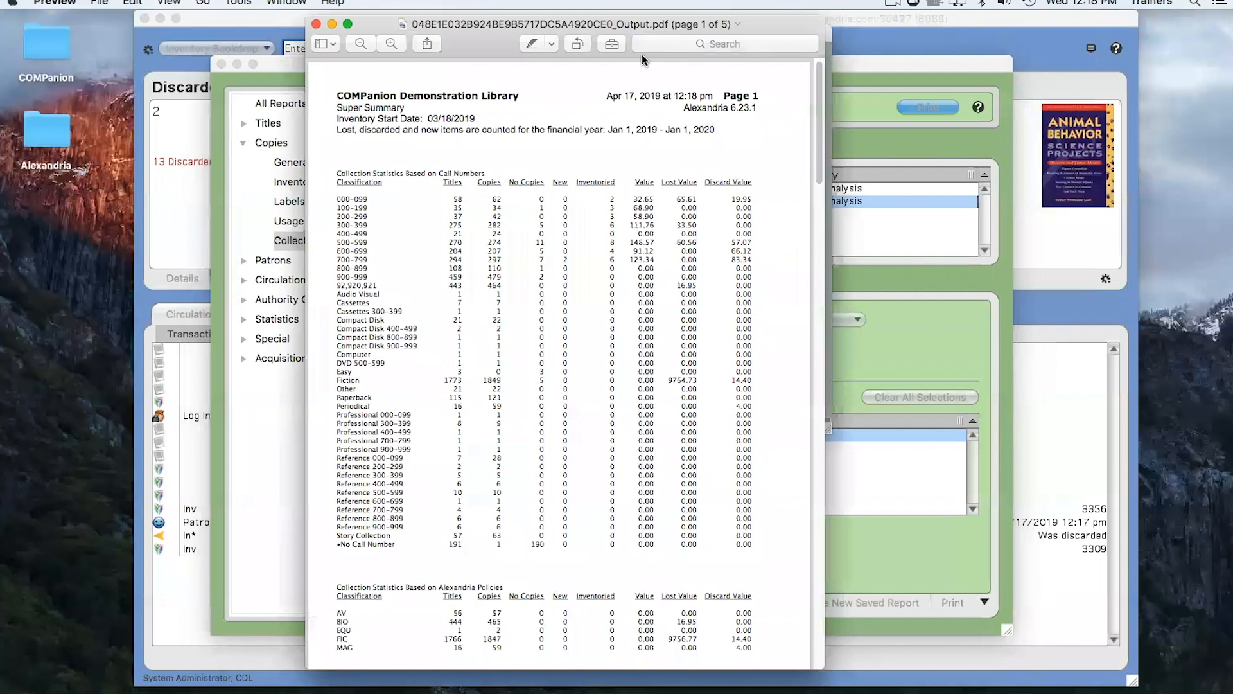
{"action": "key", "text": "super+plus"}
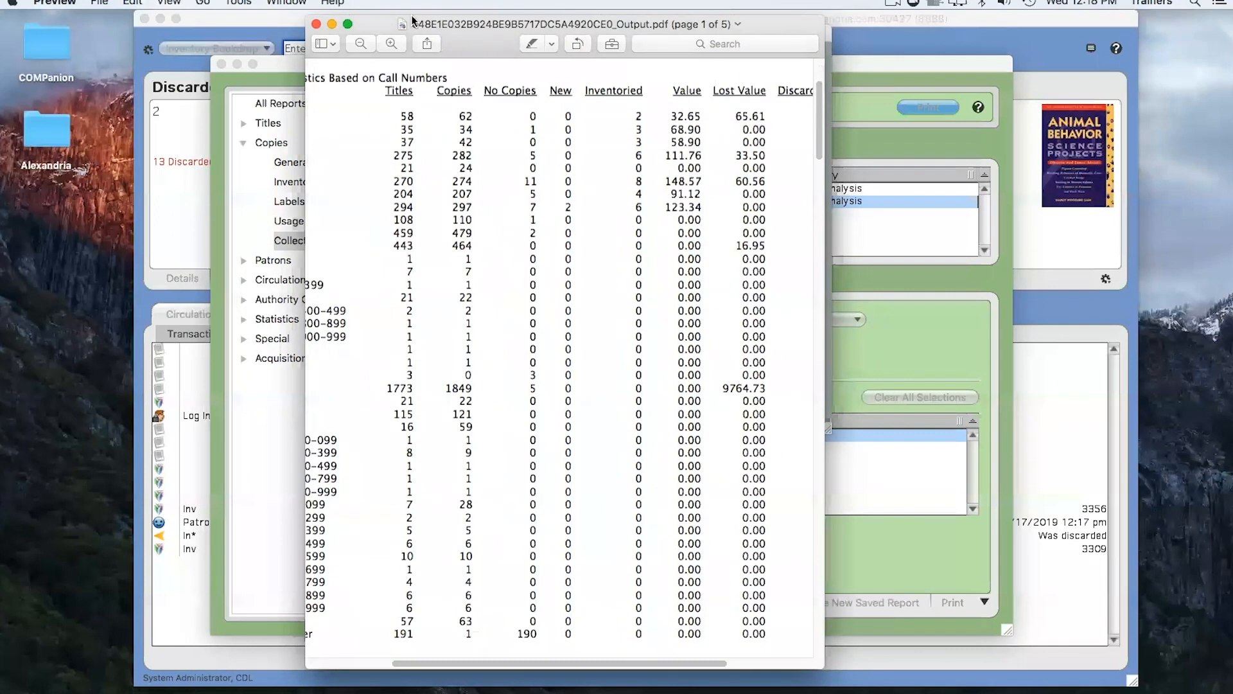
{"action": "left_click_drag", "start_coordinate": [413, 19], "coordinate": [302, 14]}
{"action": "left_click_drag", "start_coordinate": [717, 603], "coordinate": [1150, 608]}
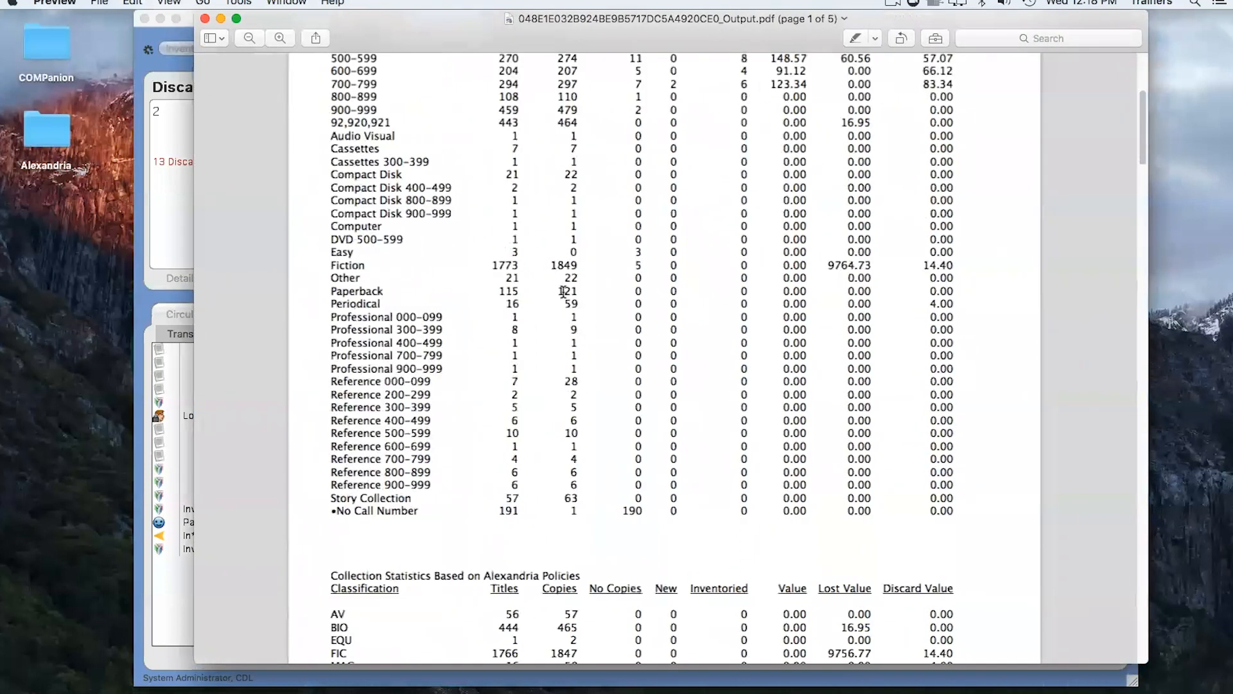
Examine the Super Summary's collection statistics based on call numbers and on Alexandria policies
{"action": "scroll", "coordinate": [591, 311], "scroll_direction": "up", "scroll_amount": 5}
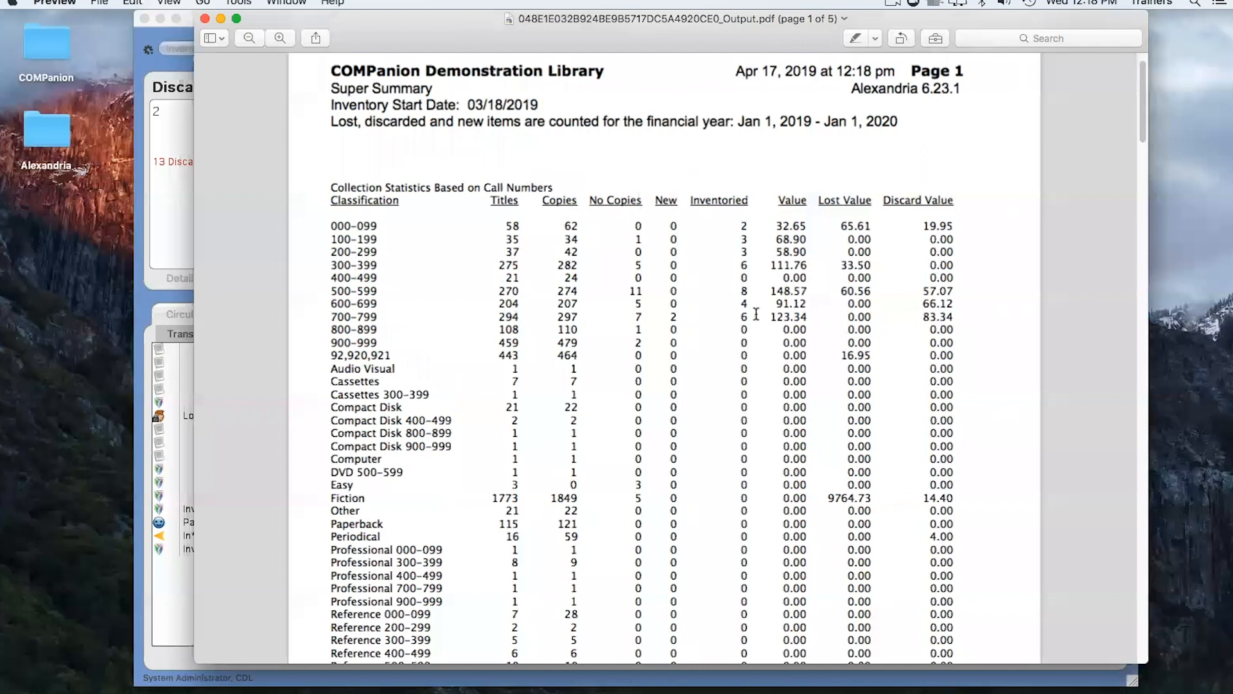
{"action": "scroll", "coordinate": [333, 275], "scroll_direction": "up", "scroll_amount": 1}
{"action": "scroll", "coordinate": [406, 293], "scroll_direction": "down", "scroll_amount": 10}
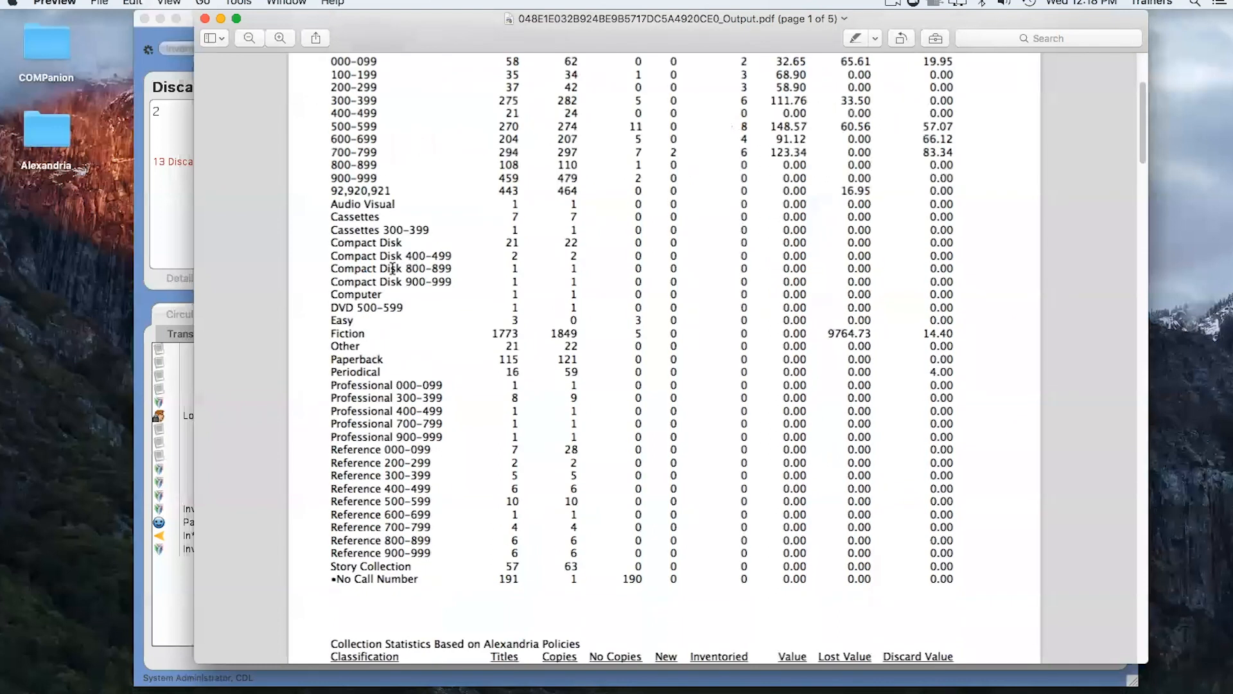
{"action": "scroll", "coordinate": [413, 553], "scroll_direction": "down", "scroll_amount": 1}
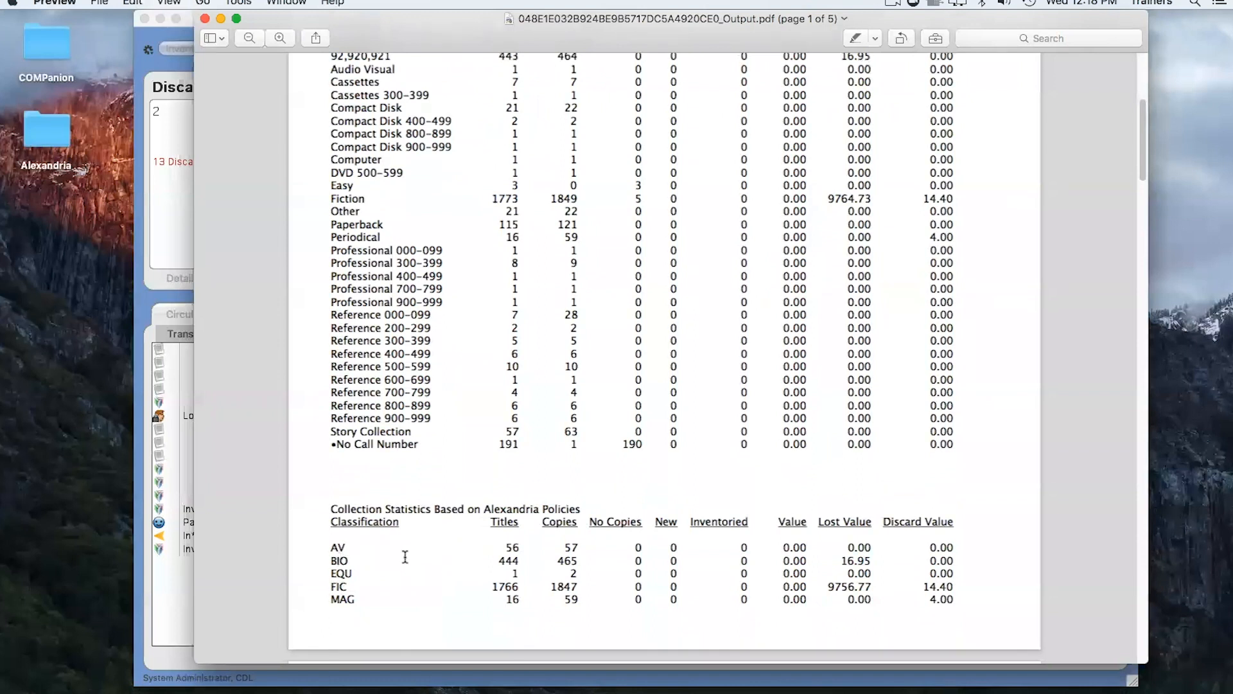
Examine the rest of the Super Summary, including statistics by medium type, entire collection and copy age, through the closing usage definitions
{"action": "scroll", "coordinate": [405, 557], "scroll_direction": "down", "scroll_amount": 5}
{"action": "scroll", "coordinate": [405, 562], "scroll_direction": "down", "scroll_amount": 15}
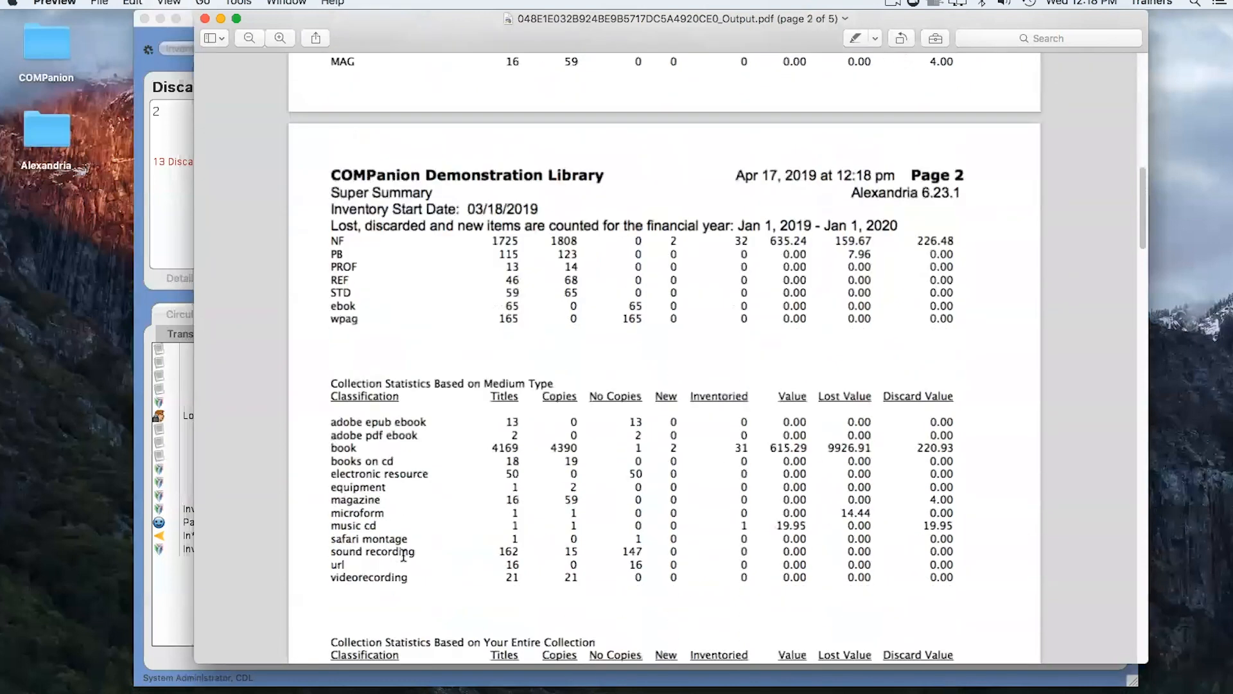
{"action": "scroll", "coordinate": [405, 550], "scroll_direction": "down", "scroll_amount": 9}
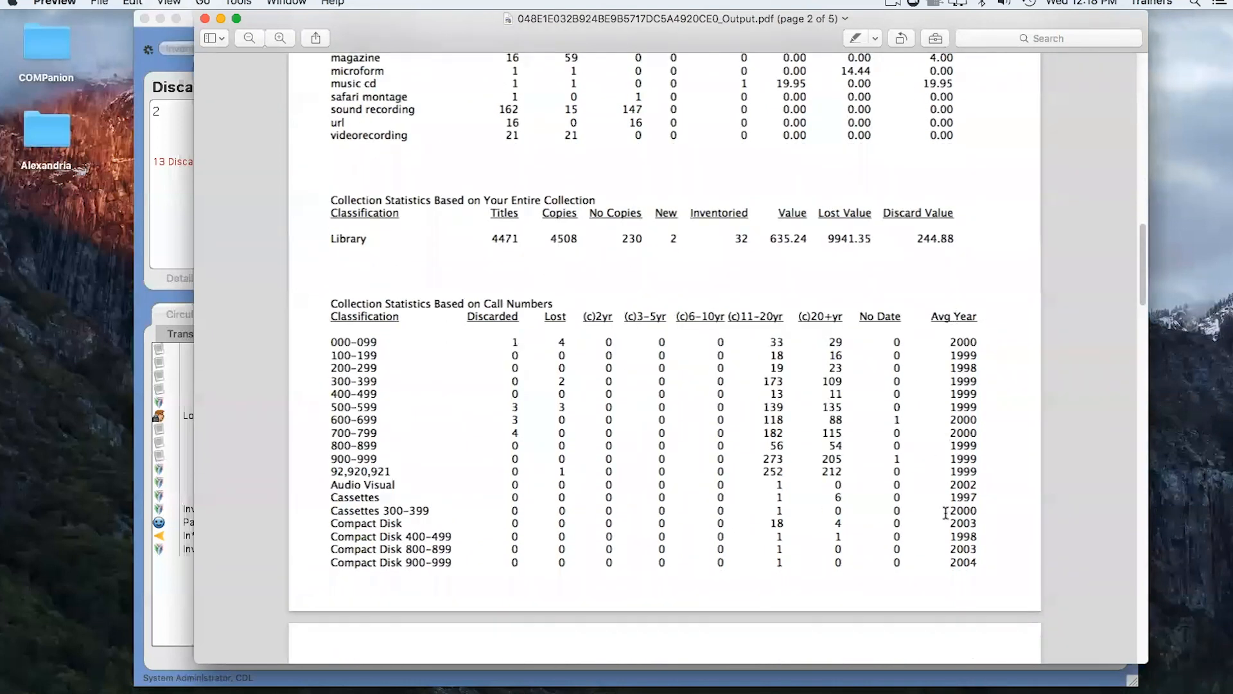
{"action": "scroll", "coordinate": [760, 485], "scroll_direction": "down", "scroll_amount": 20}
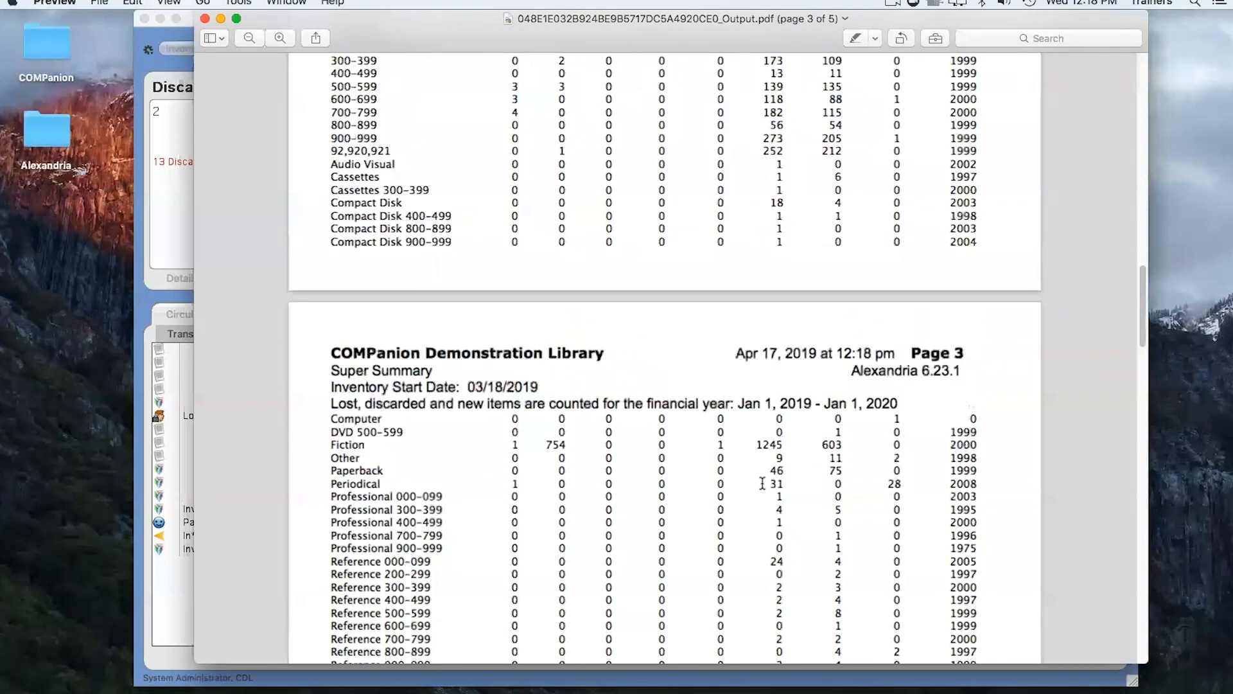
{"action": "scroll", "coordinate": [759, 483], "scroll_direction": "down", "scroll_amount": 8}
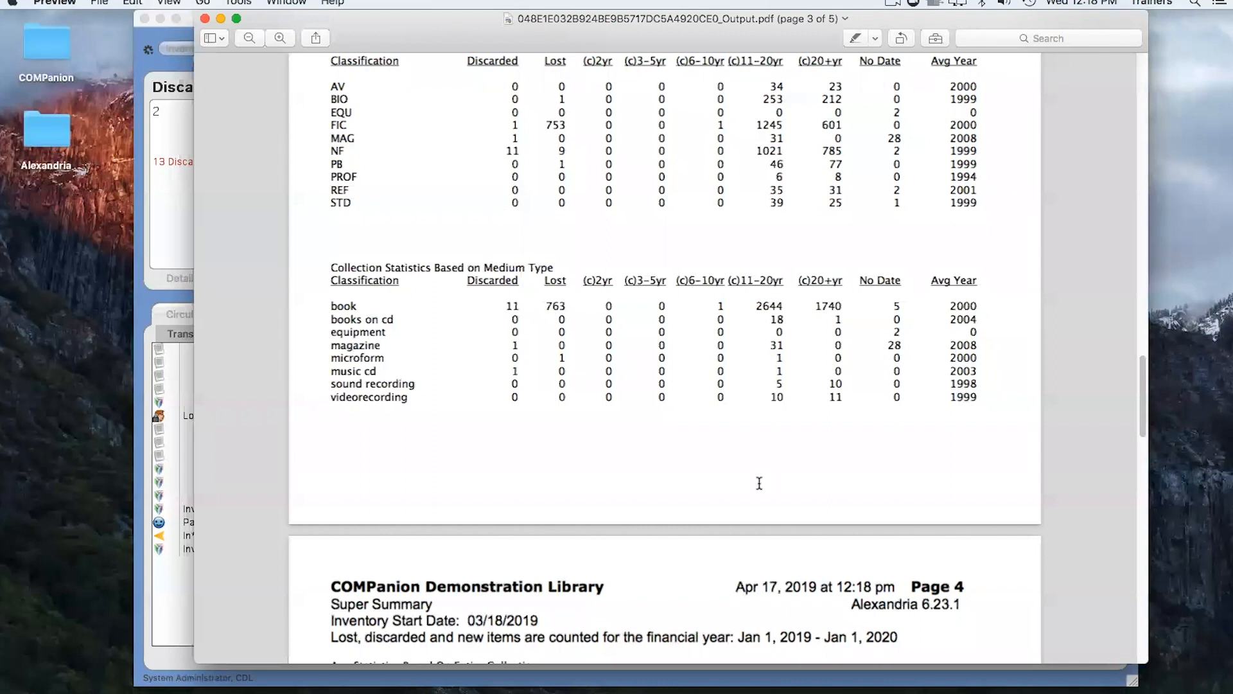
{"action": "scroll", "coordinate": [738, 474], "scroll_direction": "up", "scroll_amount": 10}
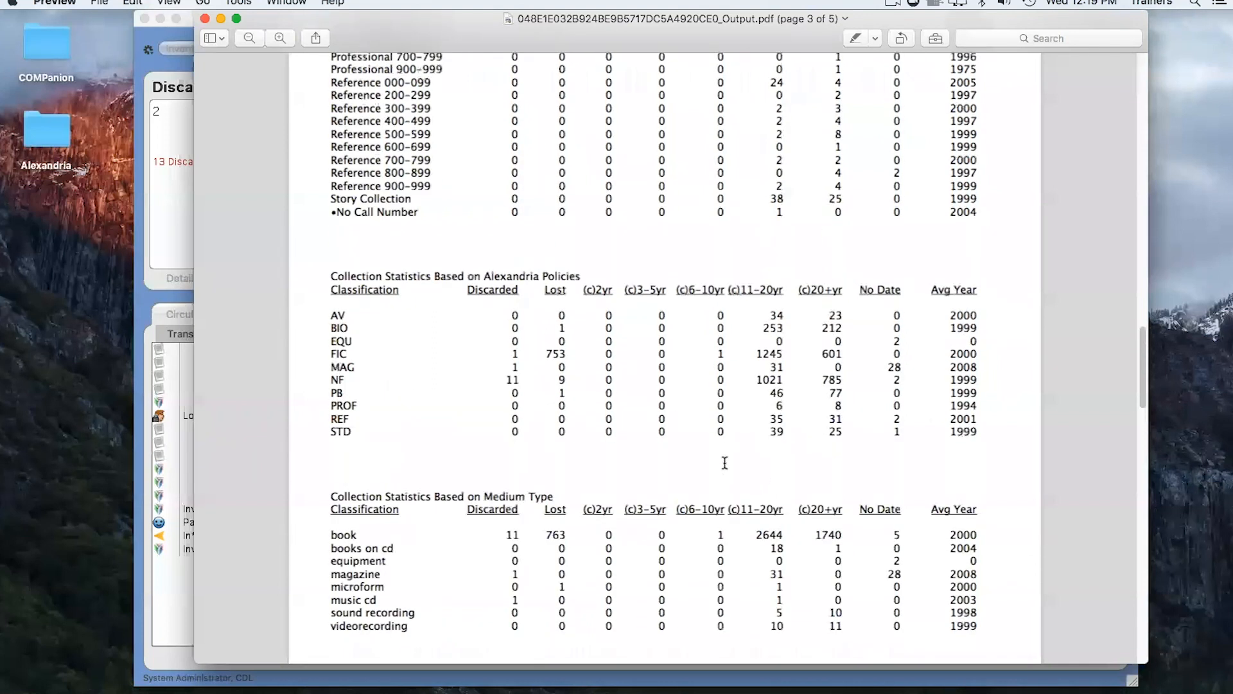
{"action": "scroll", "coordinate": [696, 469], "scroll_direction": "down", "scroll_amount": 20}
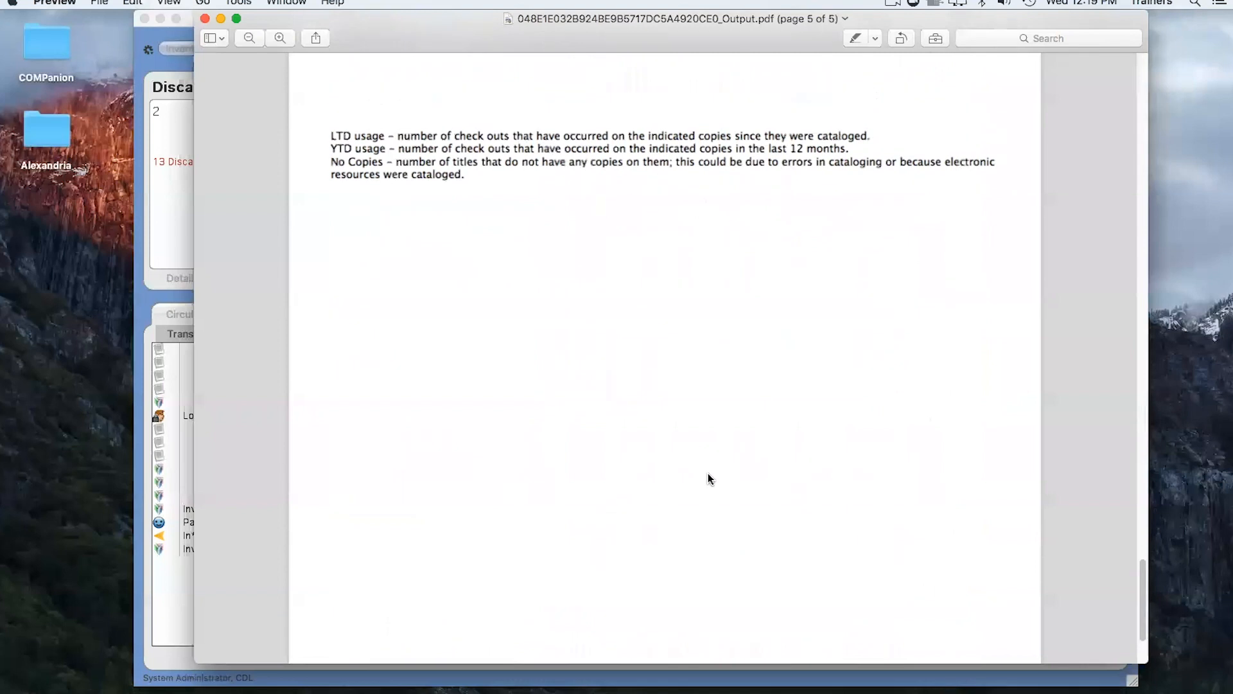
{"action": "scroll", "coordinate": [708, 474], "scroll_direction": "up", "scroll_amount": 3}
{"action": "scroll", "coordinate": [706, 475], "scroll_direction": "up", "scroll_amount": 20}
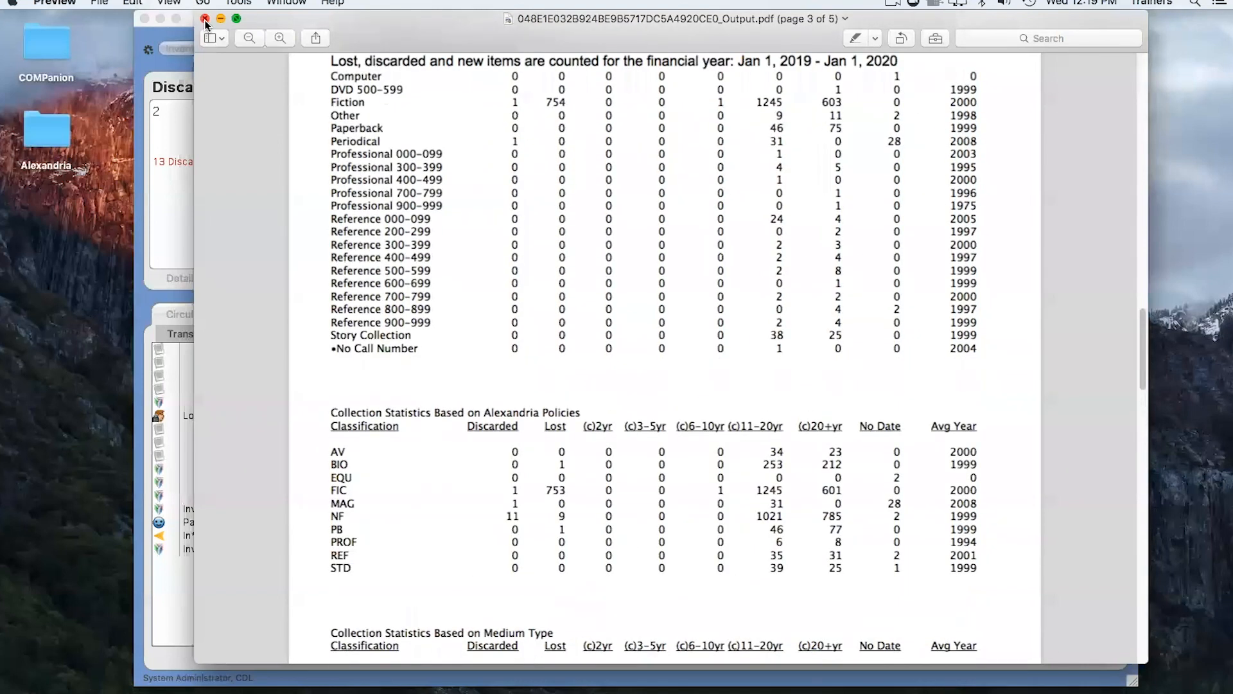
Close the Super Summary PDF, the Operation Management window and the Reports window to return to Circulation
{"action": "left_click", "coordinate": [205, 18]}
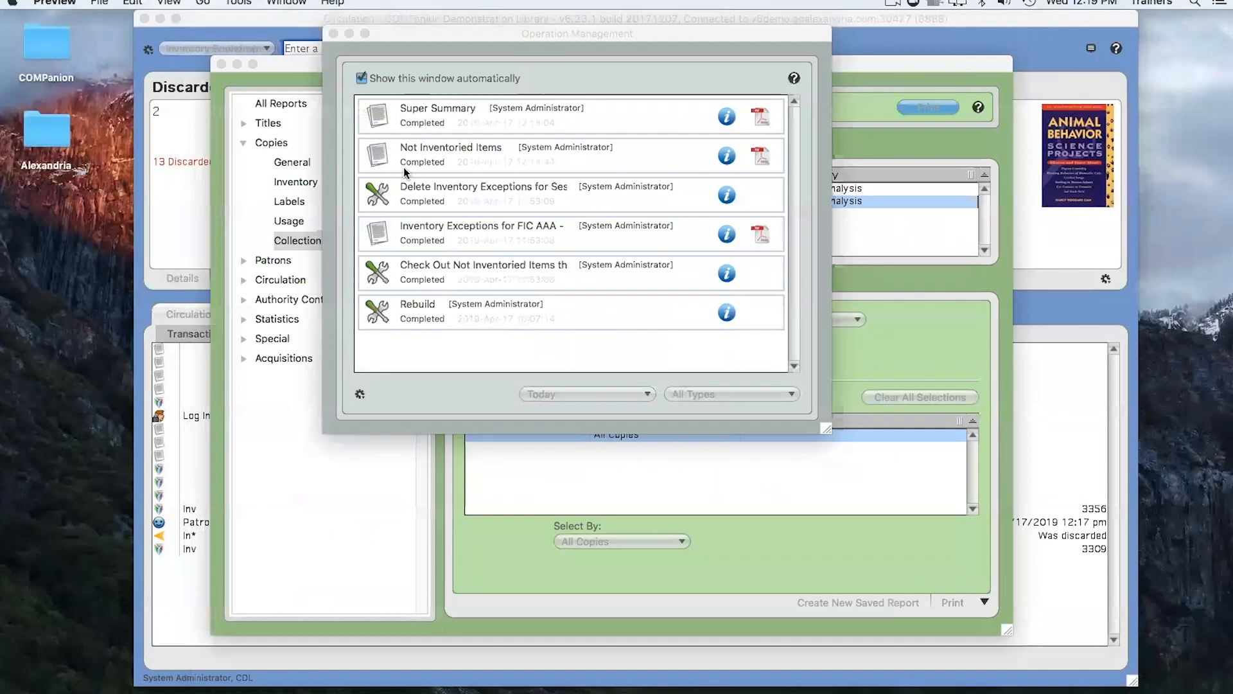
{"action": "left_click", "coordinate": [333, 33]}
{"action": "left_click", "coordinate": [507, 66]}
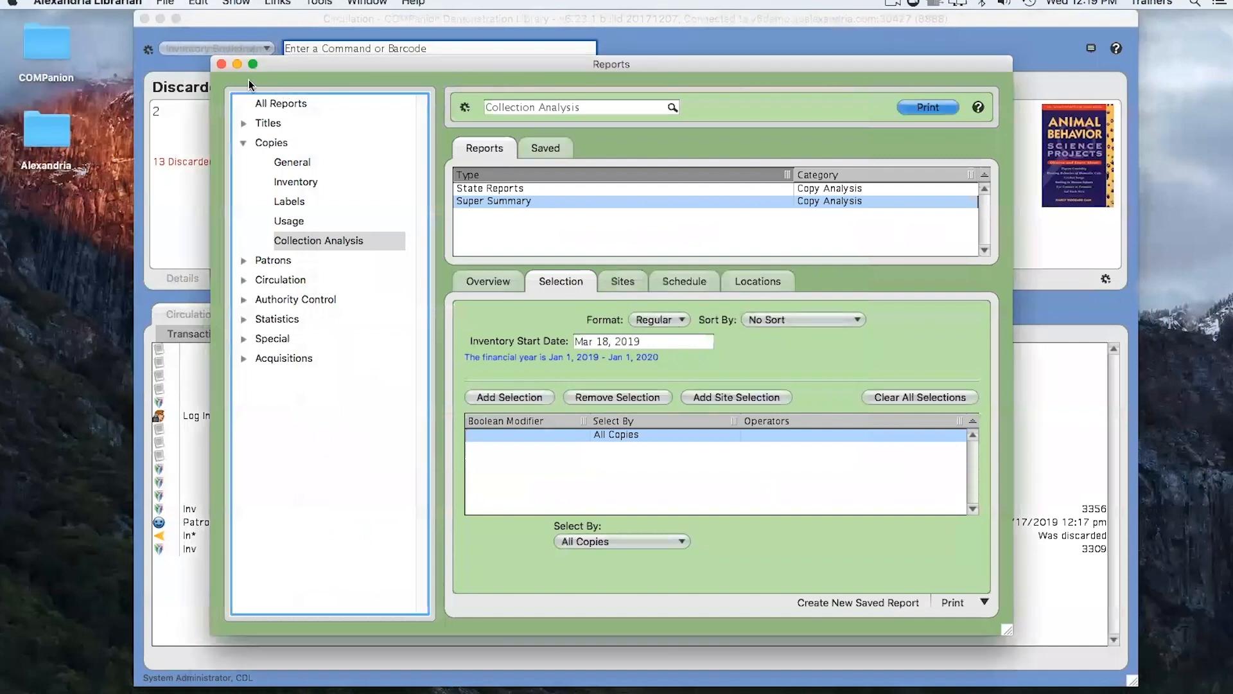
{"action": "left_click", "coordinate": [220, 64]}
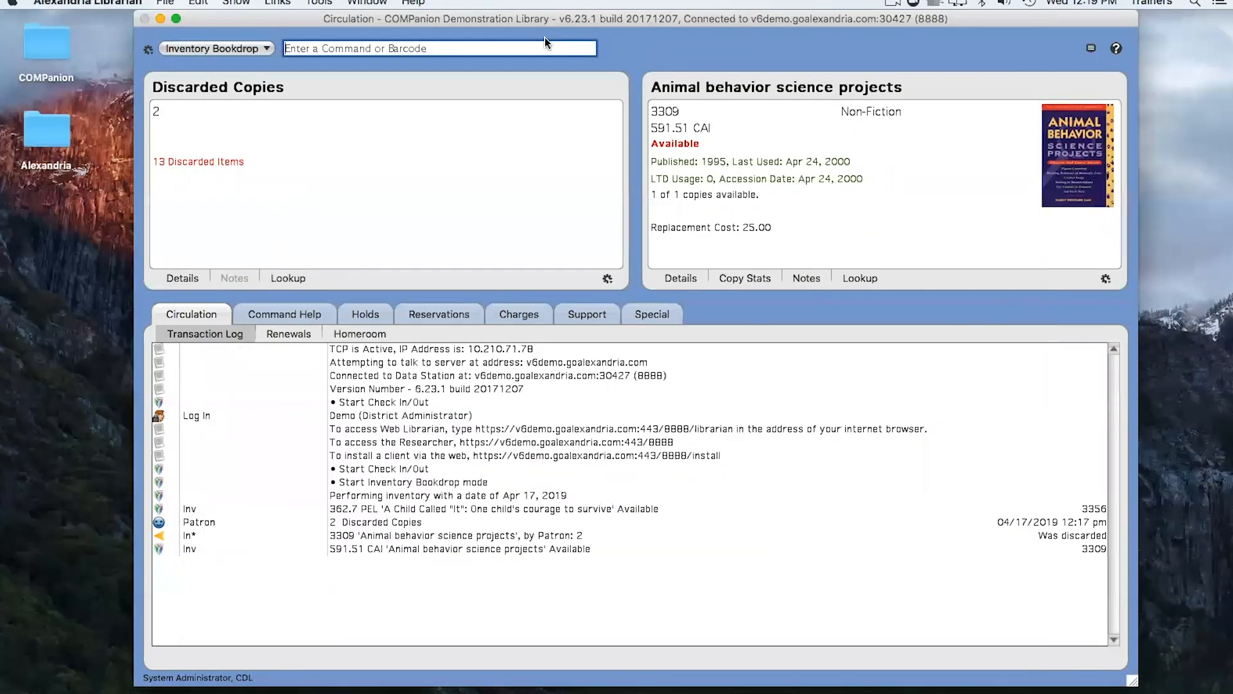
Open the Utilities and choose the Check Out utility for copies
{"action": "left_click", "coordinate": [320, 2]}
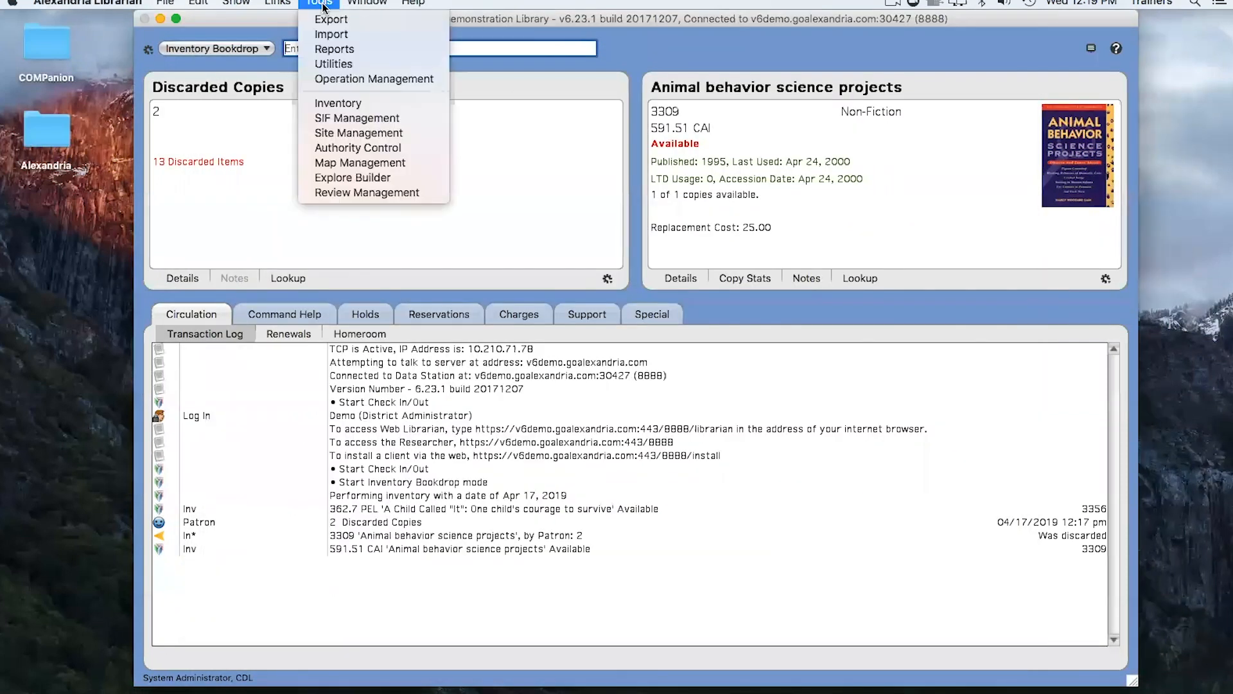
{"action": "left_click", "coordinate": [347, 64]}
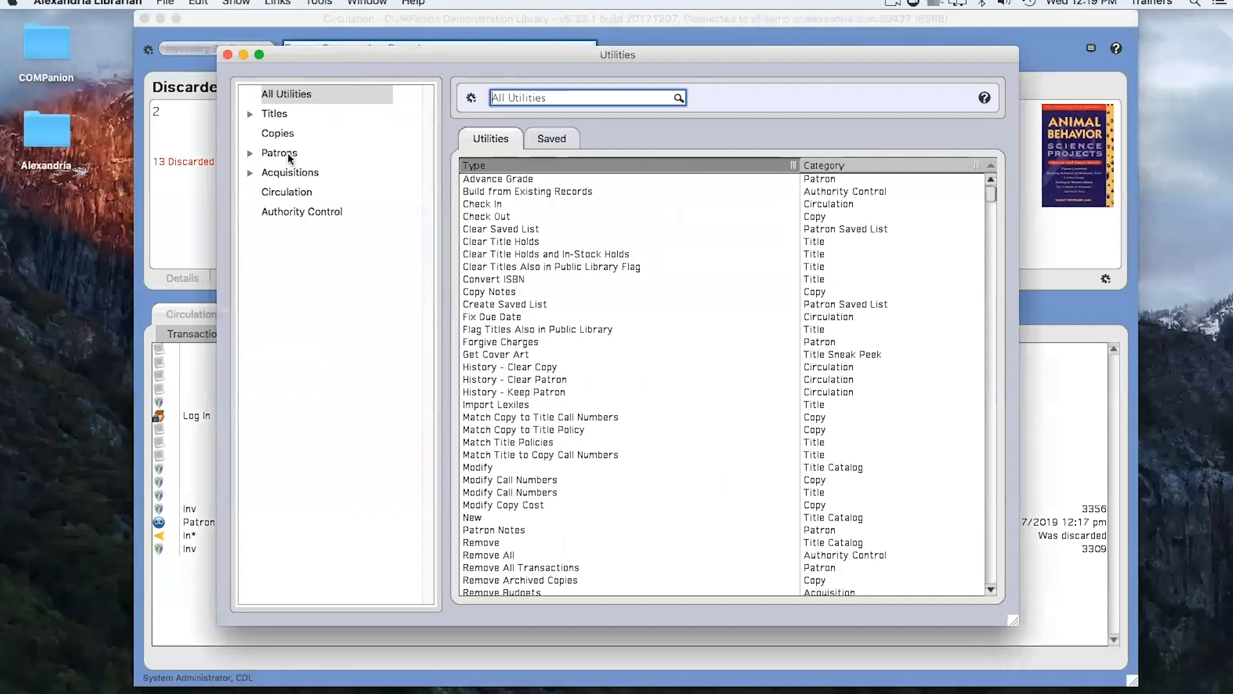
{"action": "left_click", "coordinate": [287, 136]}
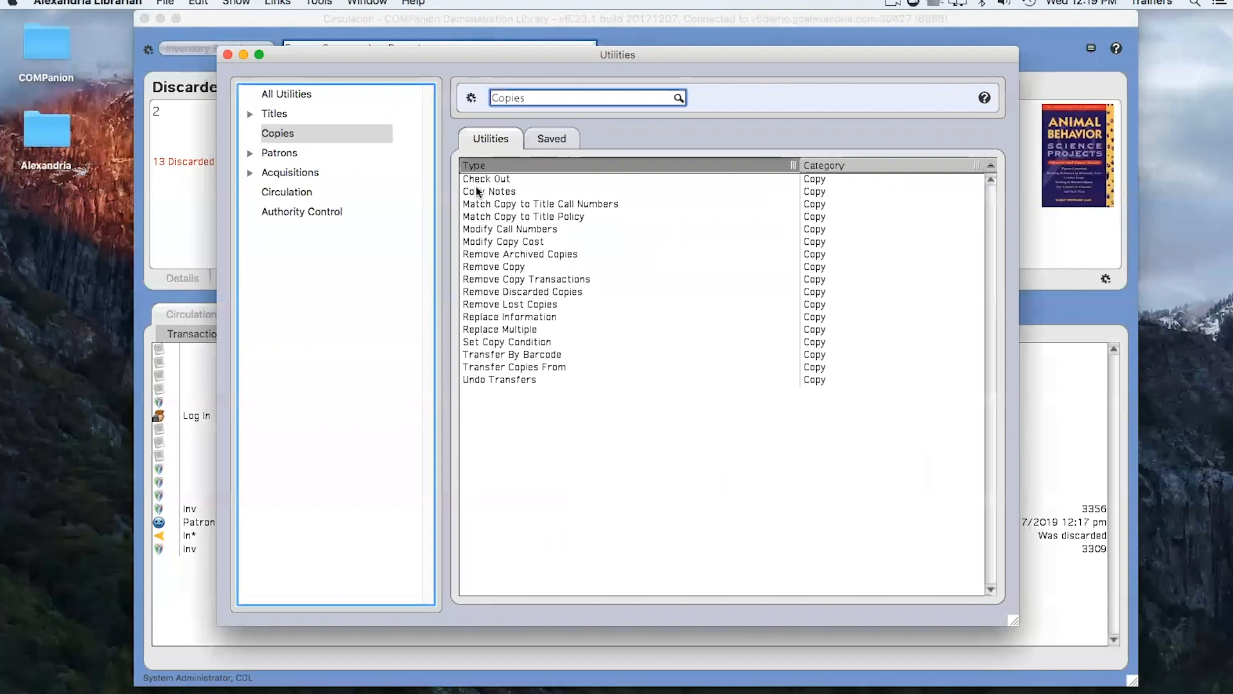
{"action": "left_click", "coordinate": [500, 182]}
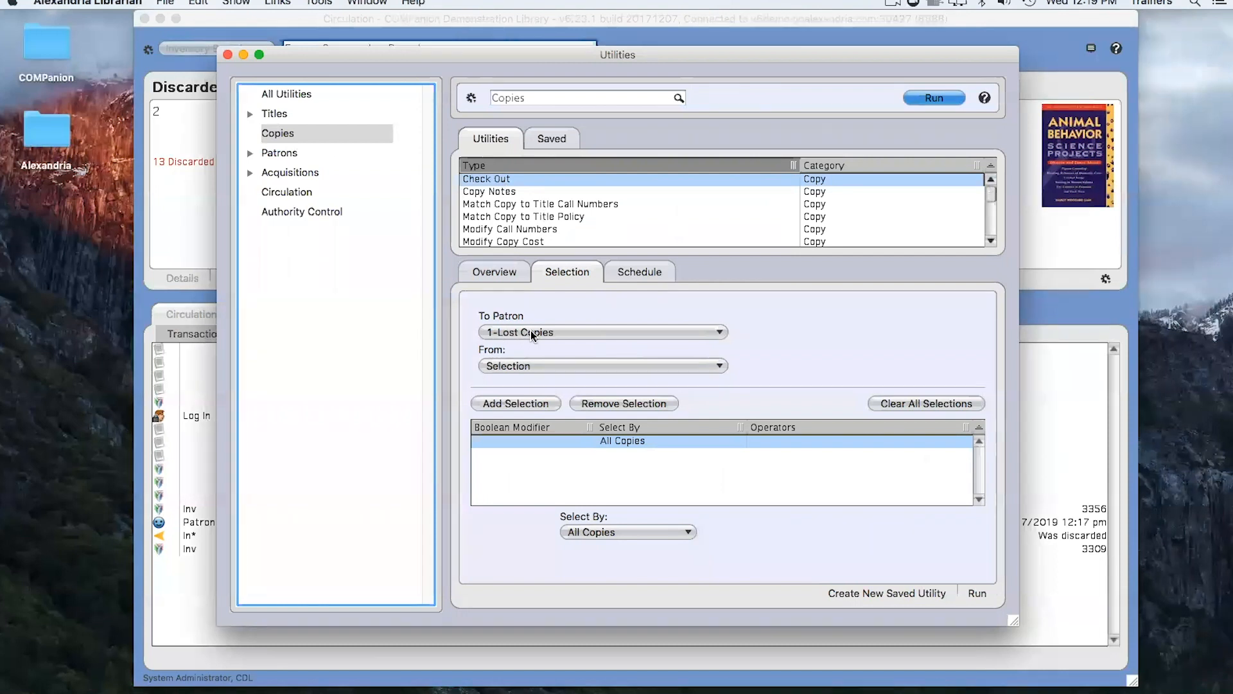
Look through the Check Out utility's From options, keeping Selection as the source of the copies
{"action": "left_click", "coordinate": [547, 366]}
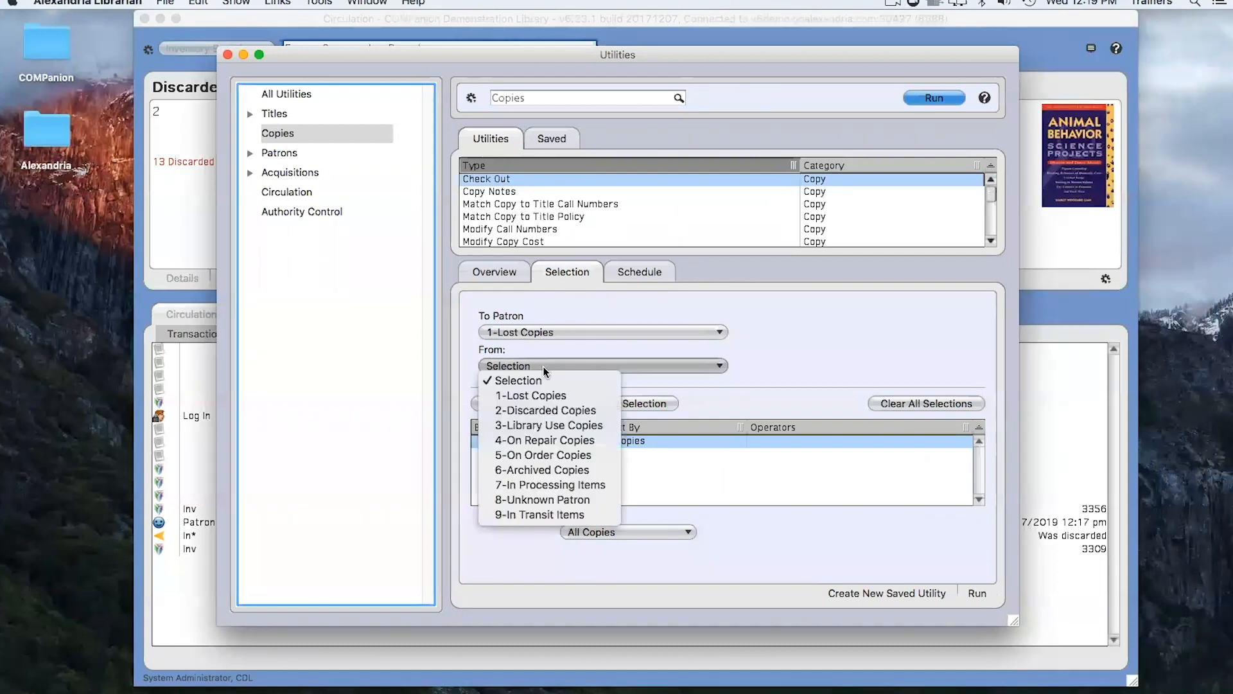
{"action": "left_click", "coordinate": [534, 381]}
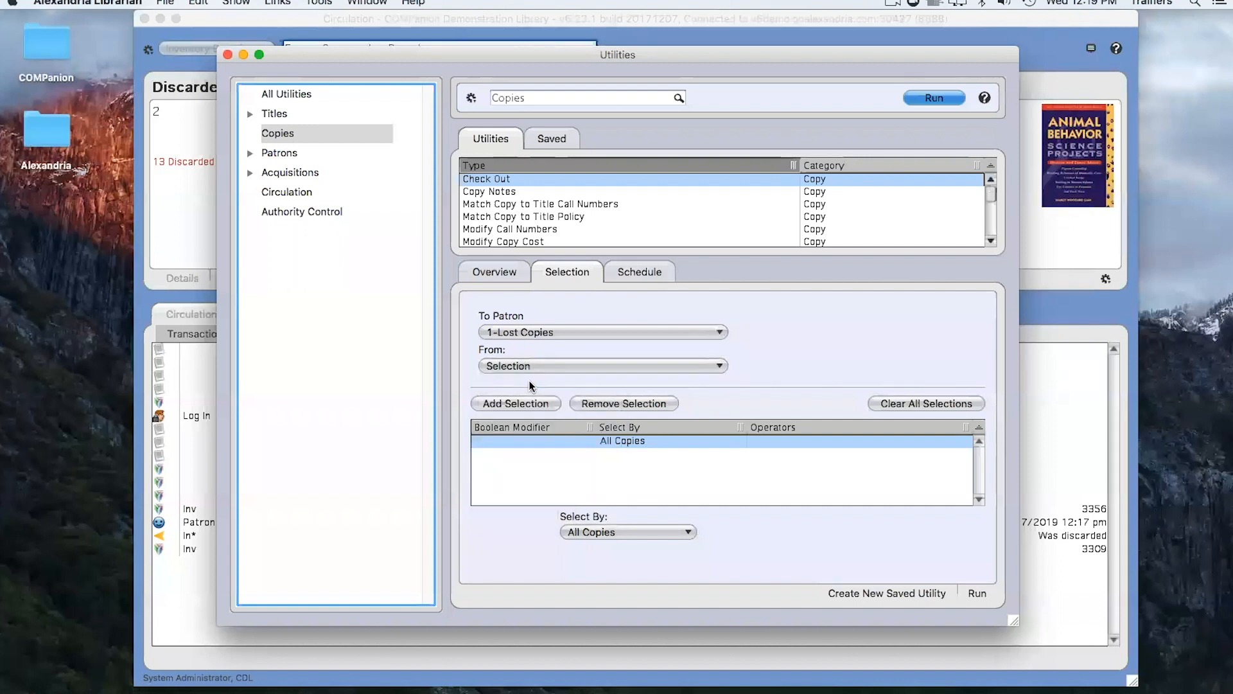
{"action": "left_click", "coordinate": [588, 367]}
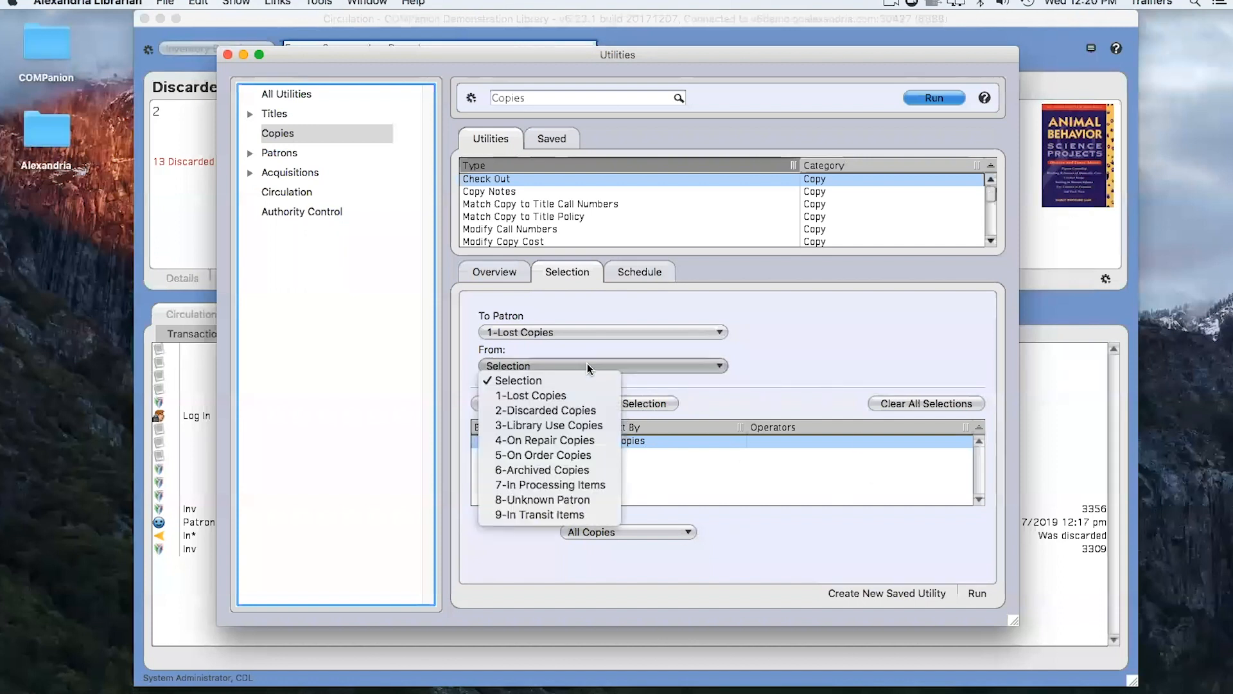
{"action": "left_click", "coordinate": [623, 435]}
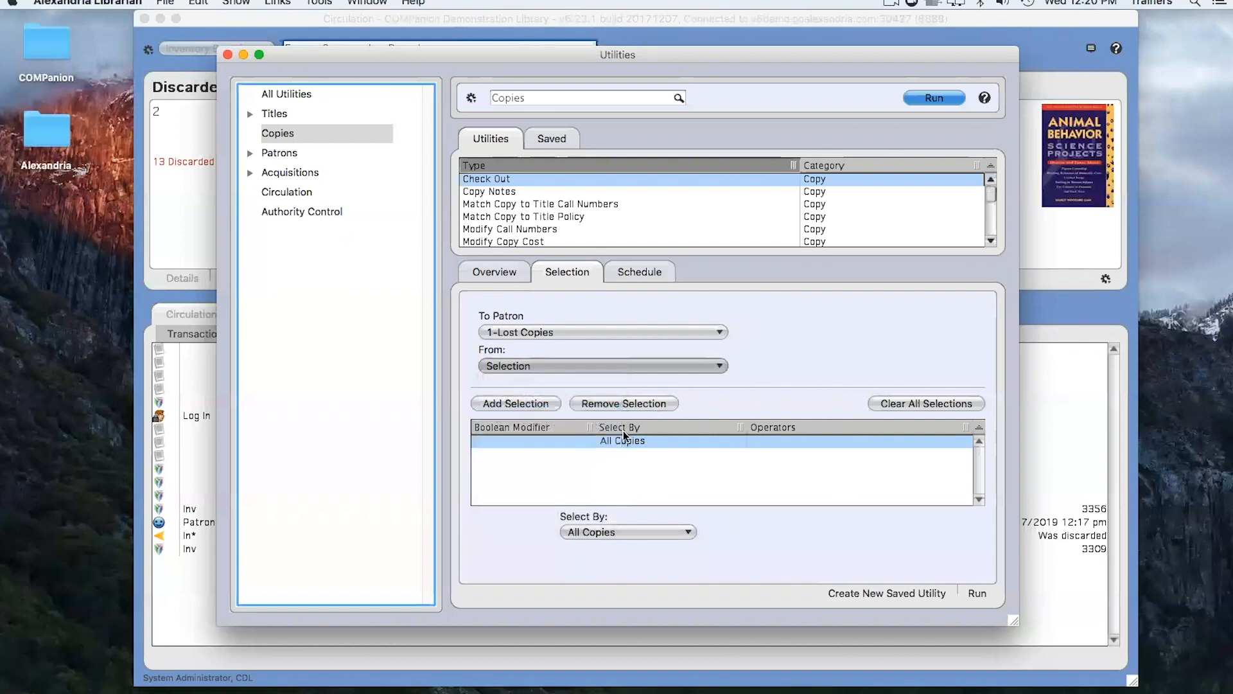
{"action": "left_click", "coordinate": [578, 367]}
{"action": "left_click", "coordinate": [537, 381]}
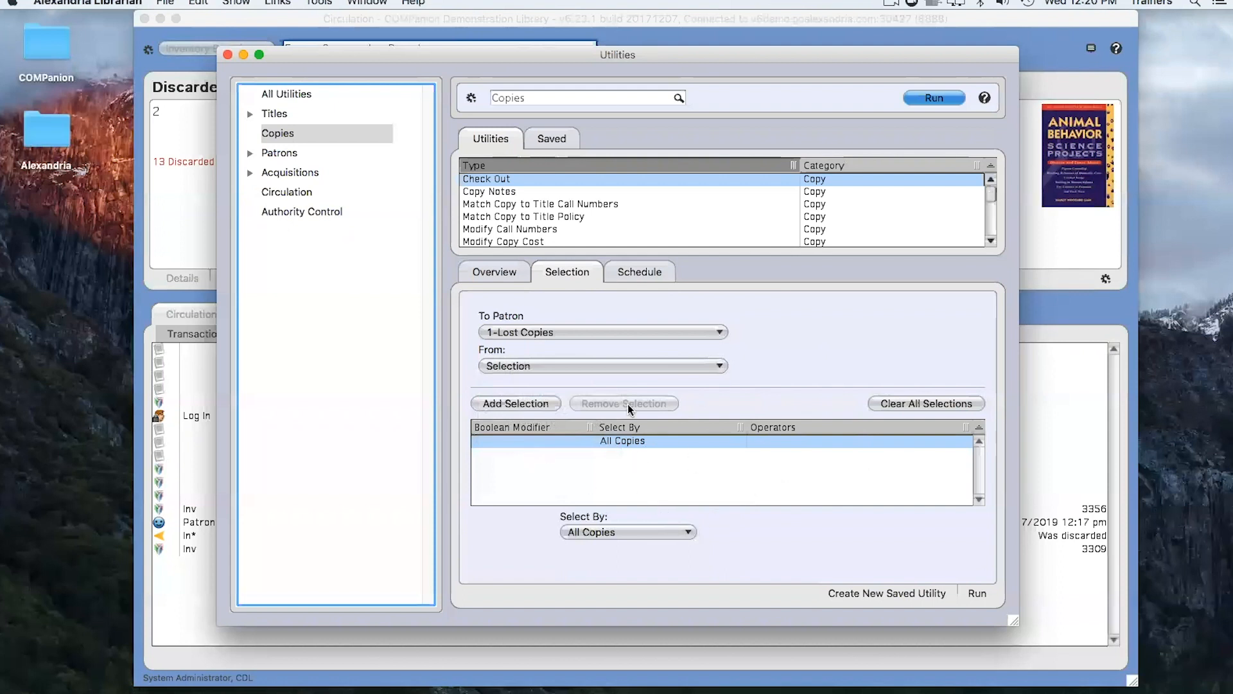
Set the Check Out utility's selection criterion to Inventory Date
{"action": "left_click", "coordinate": [688, 534]}
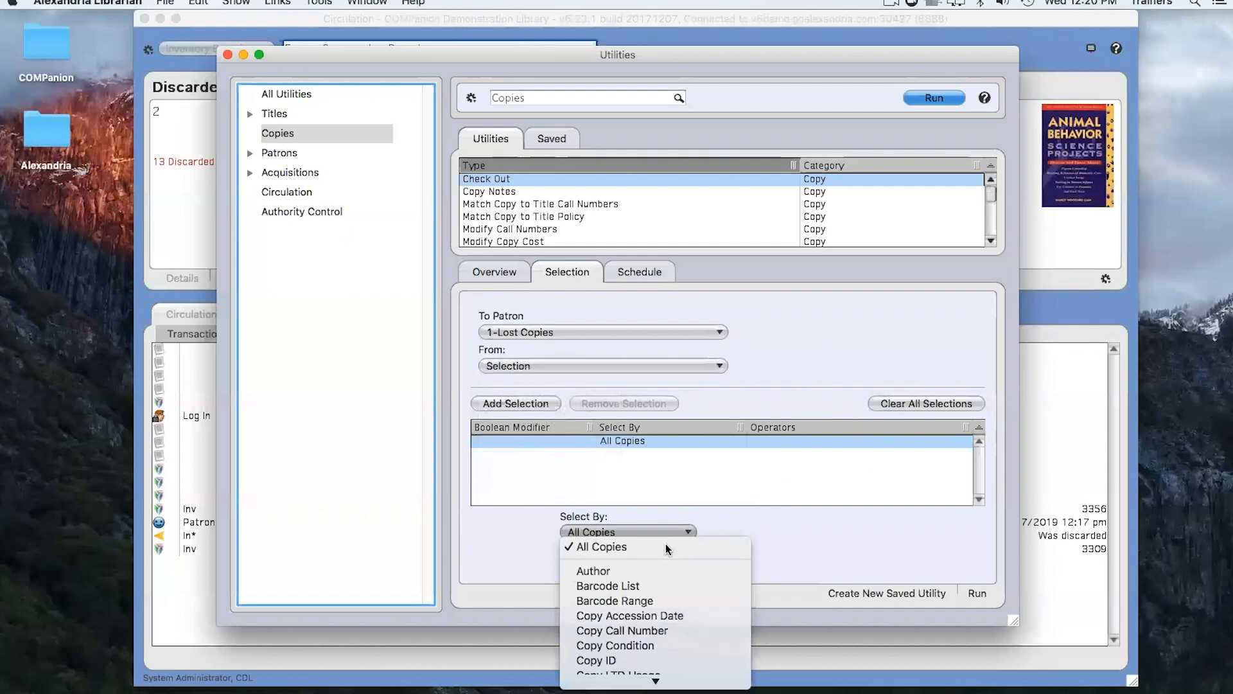
{"action": "scroll", "coordinate": [655, 643], "scroll_direction": "down", "scroll_amount": 3}
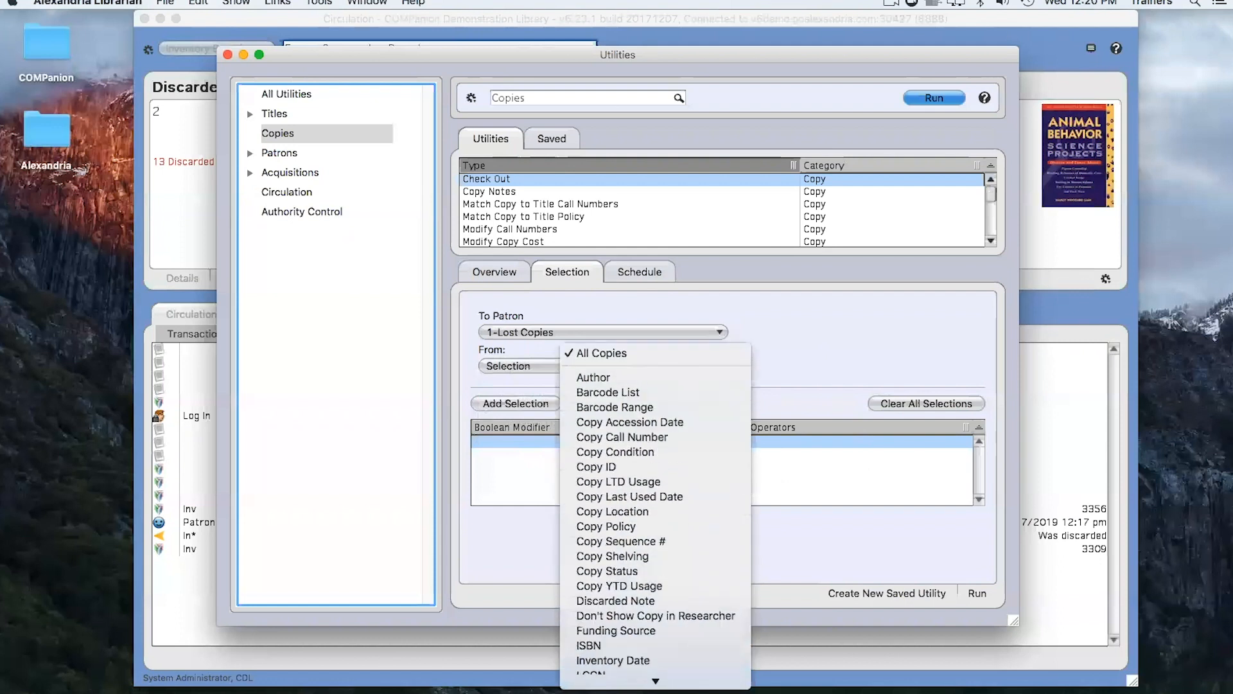
{"action": "scroll", "coordinate": [640, 475], "scroll_direction": "down", "scroll_amount": 3}
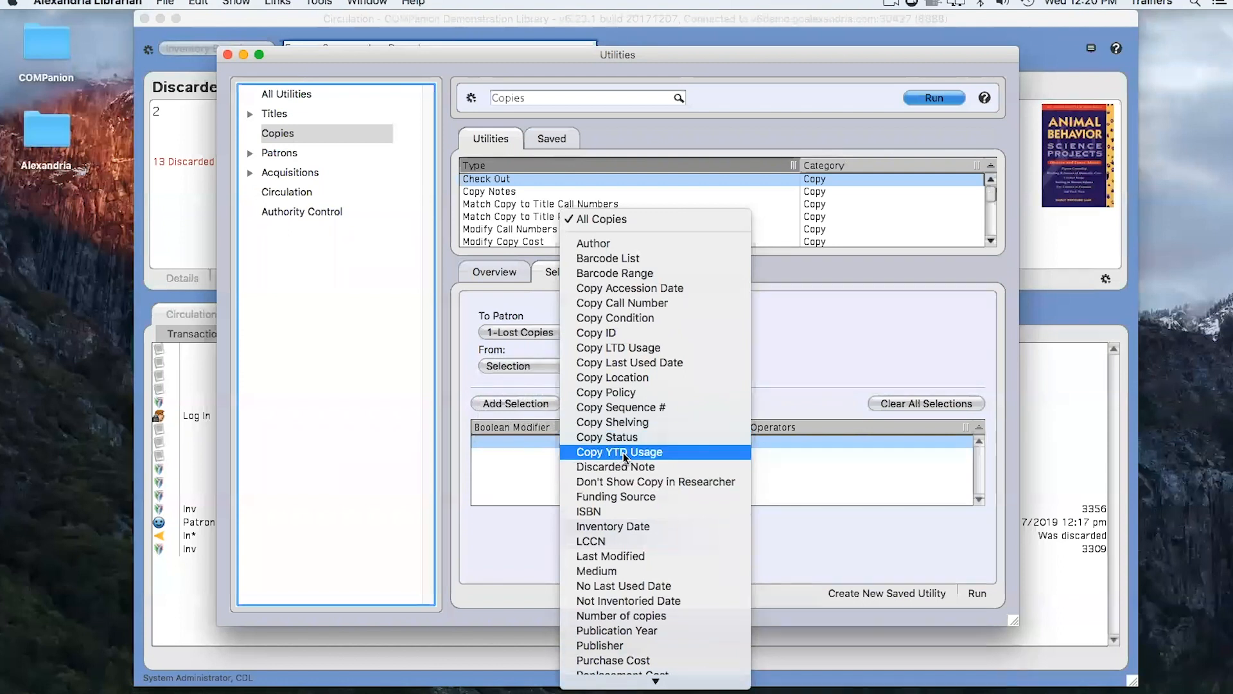
{"action": "left_click", "coordinate": [620, 528]}
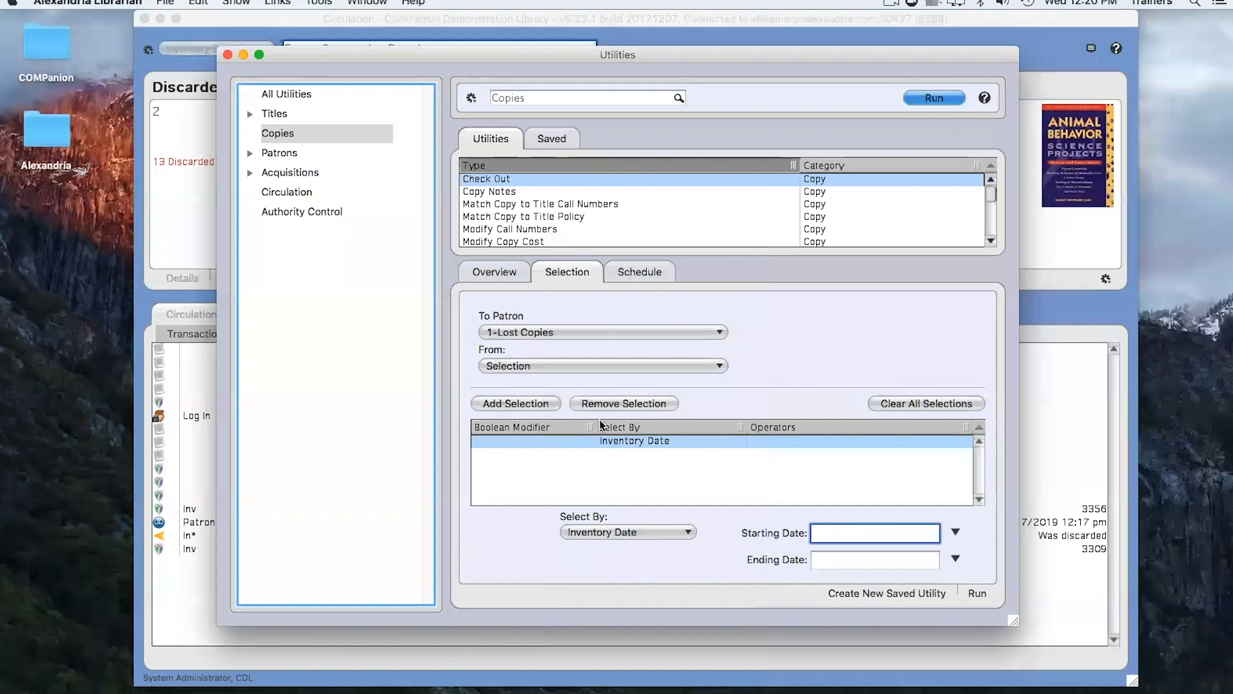
Select copies by Not Inventoried Date, with both the starting and the ending date set to Today
{"action": "left_click", "coordinate": [655, 530]}
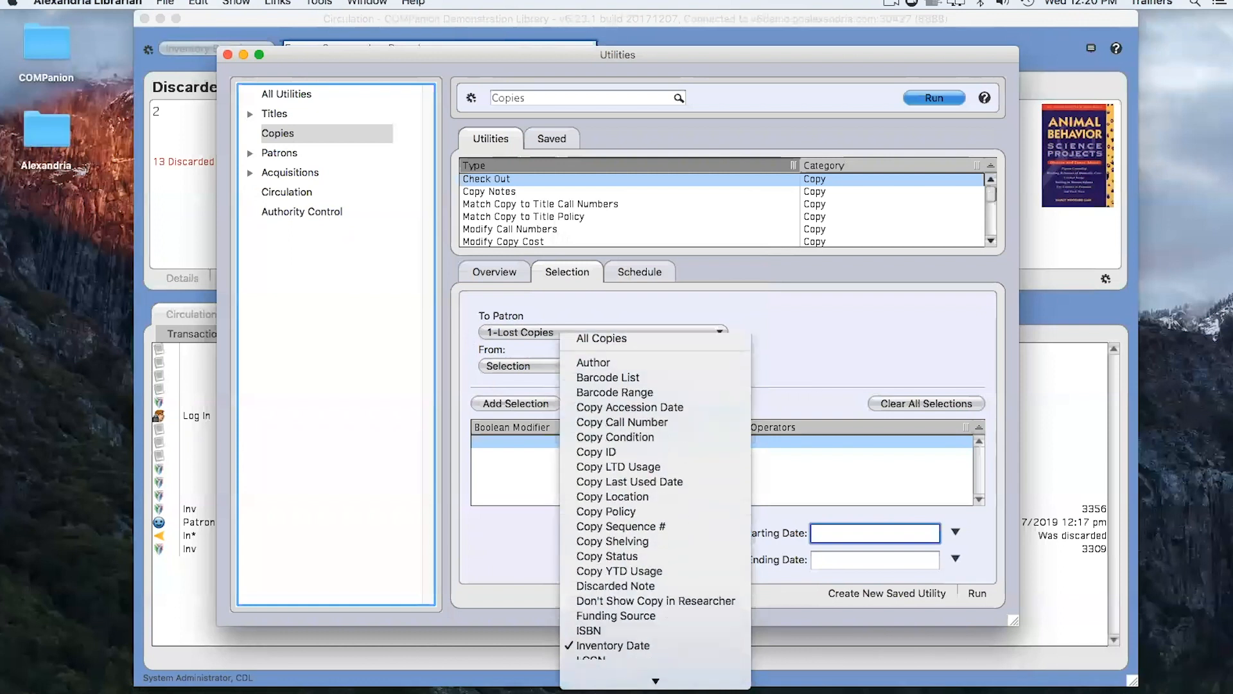
{"action": "scroll", "coordinate": [655, 530], "scroll_direction": "down", "scroll_amount": 3}
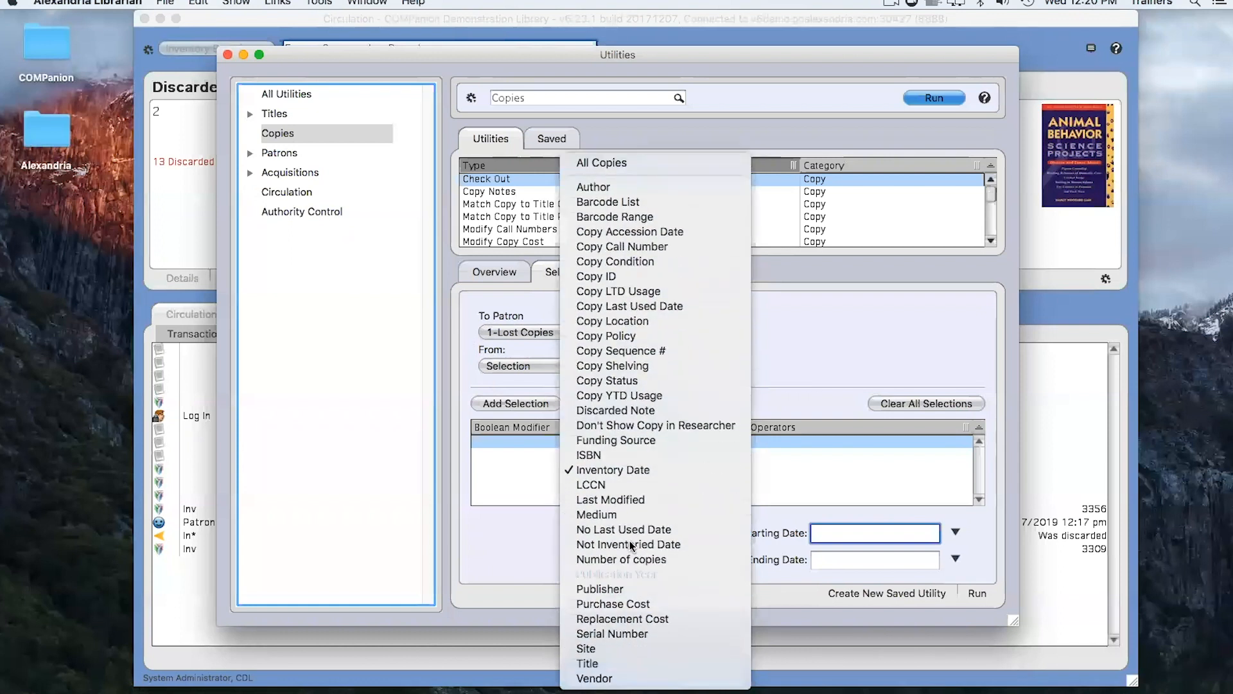
{"action": "left_click", "coordinate": [612, 544]}
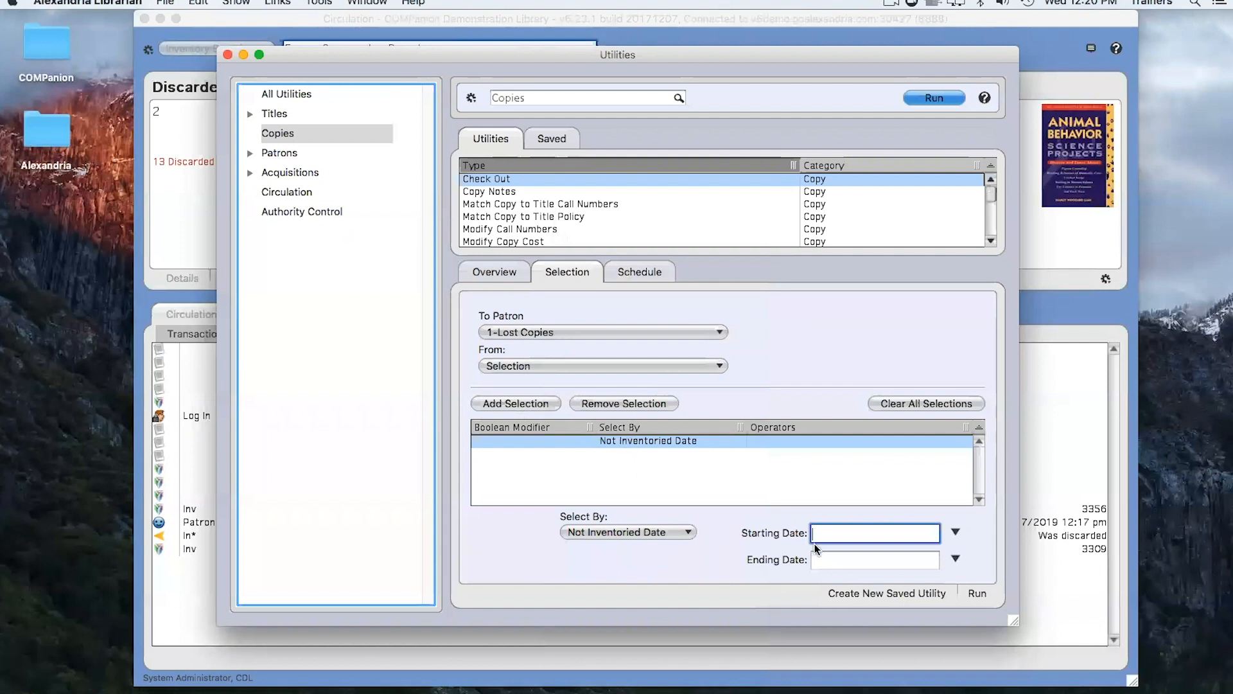
{"action": "left_click", "coordinate": [957, 532]}
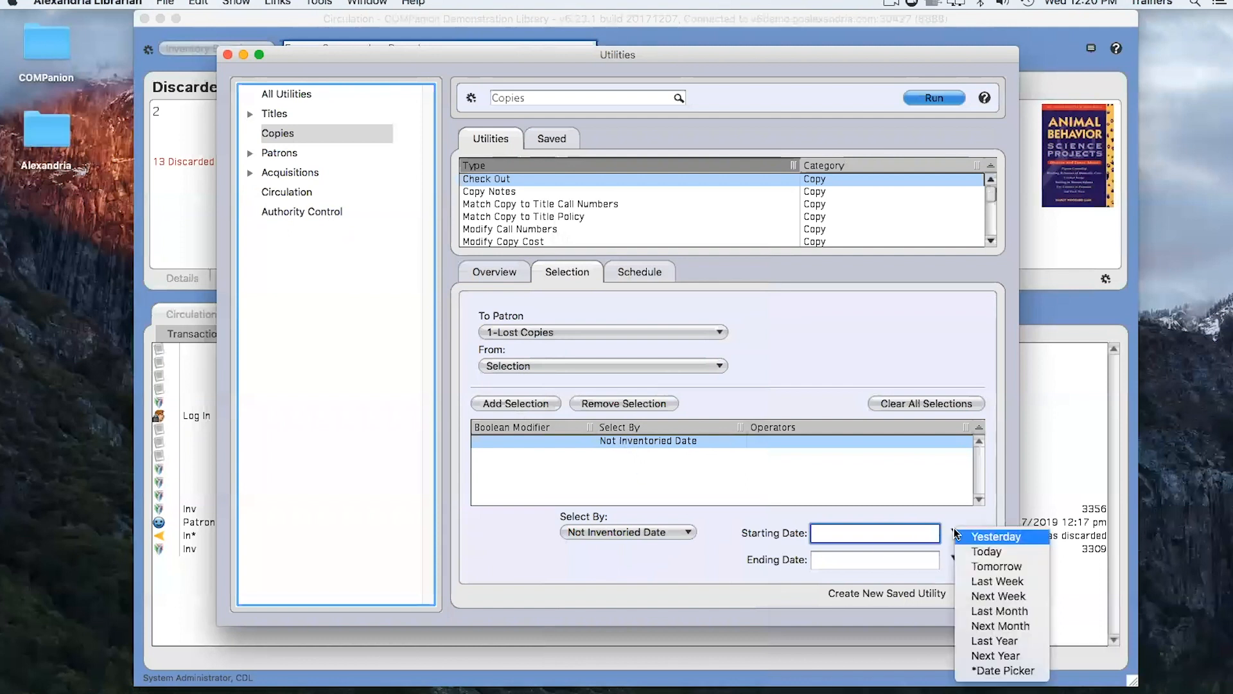
{"action": "left_click", "coordinate": [988, 553]}
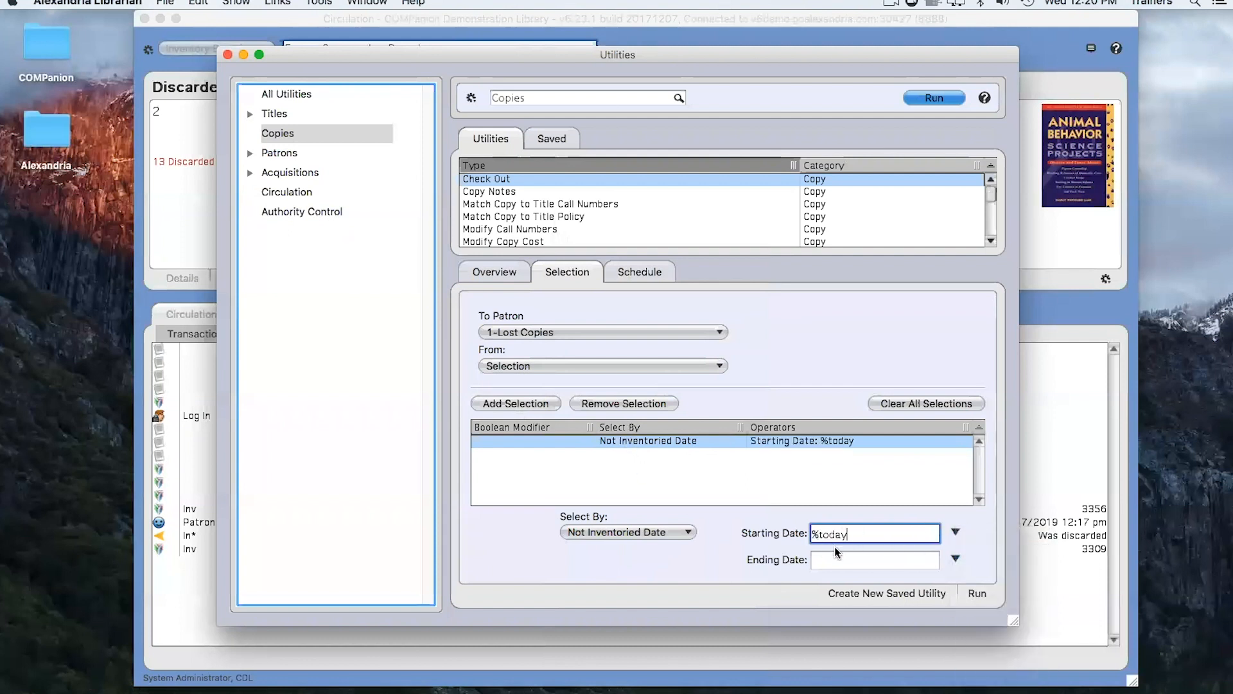
{"action": "left_click", "coordinate": [957, 557]}
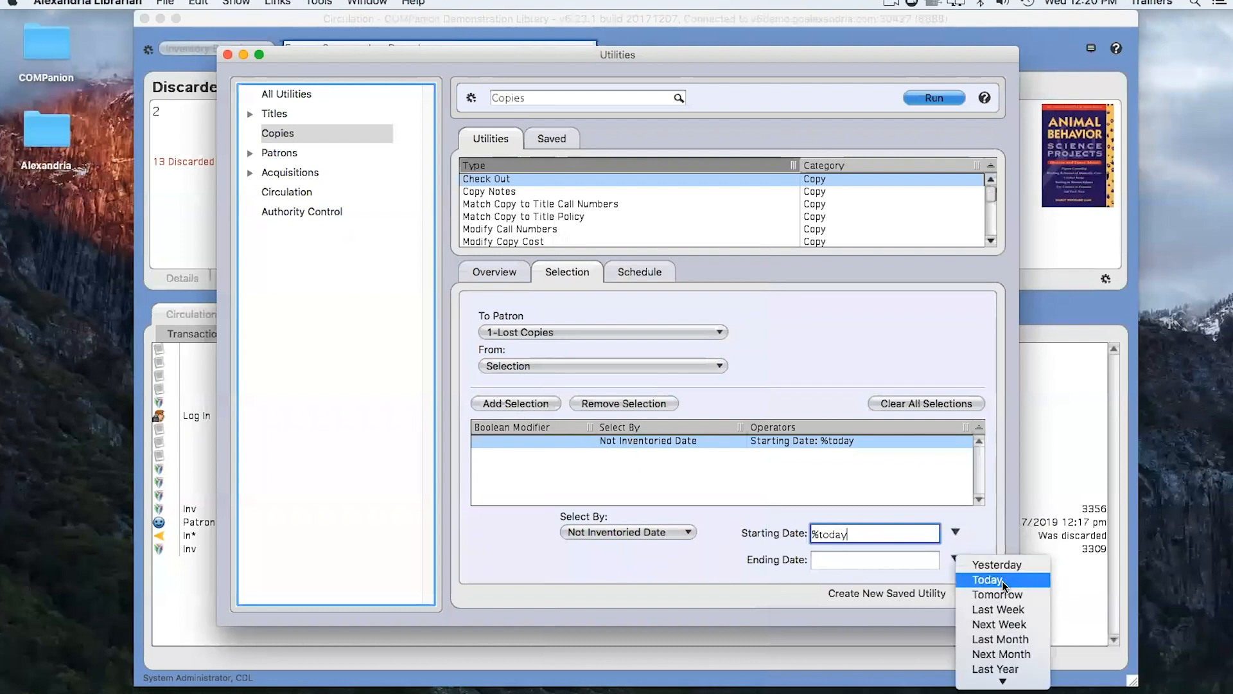
{"action": "left_click", "coordinate": [996, 580]}
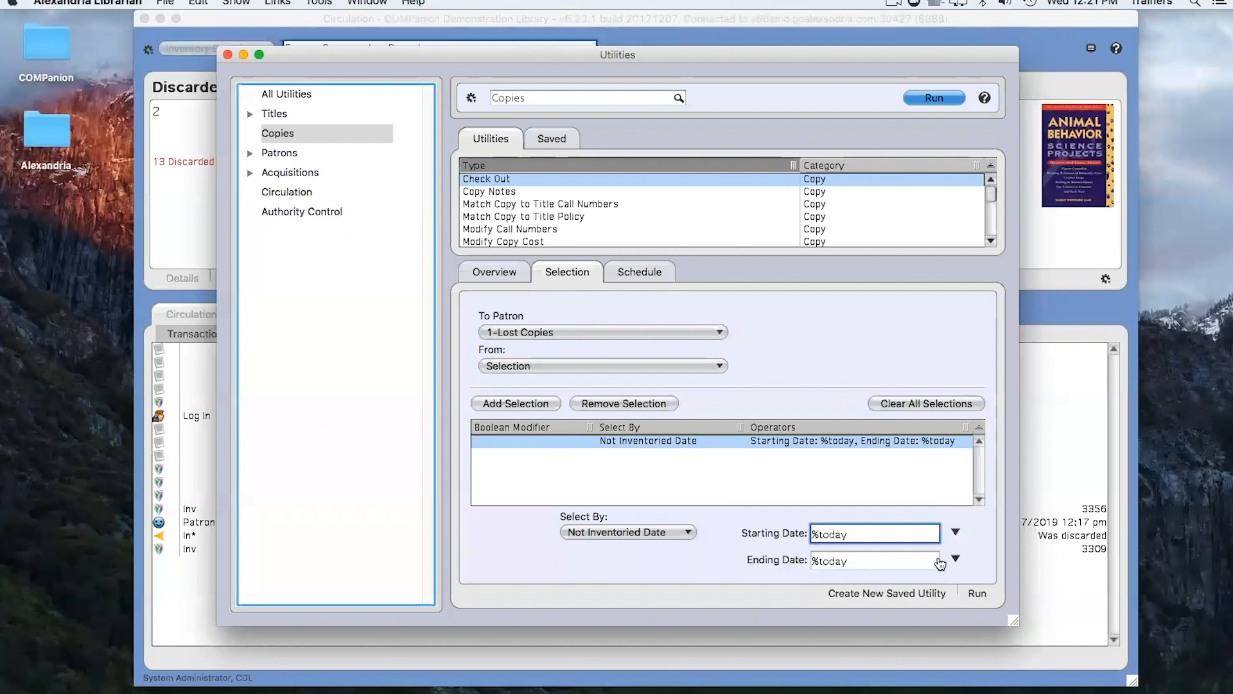
Set the starting date of the Not Inventoried Date range to 01/01/2019 and run the Check Out utility with an archive beforehand
{"action": "left_click", "coordinate": [955, 559]}
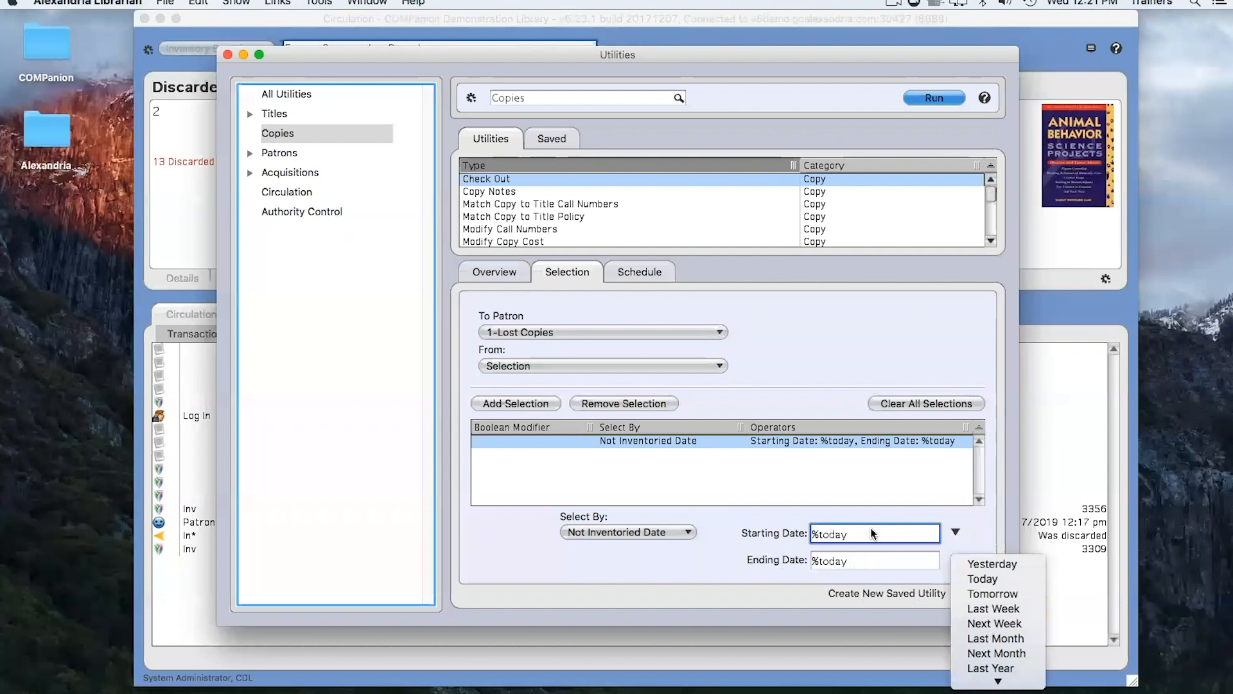
{"action": "left_click", "coordinate": [711, 573]}
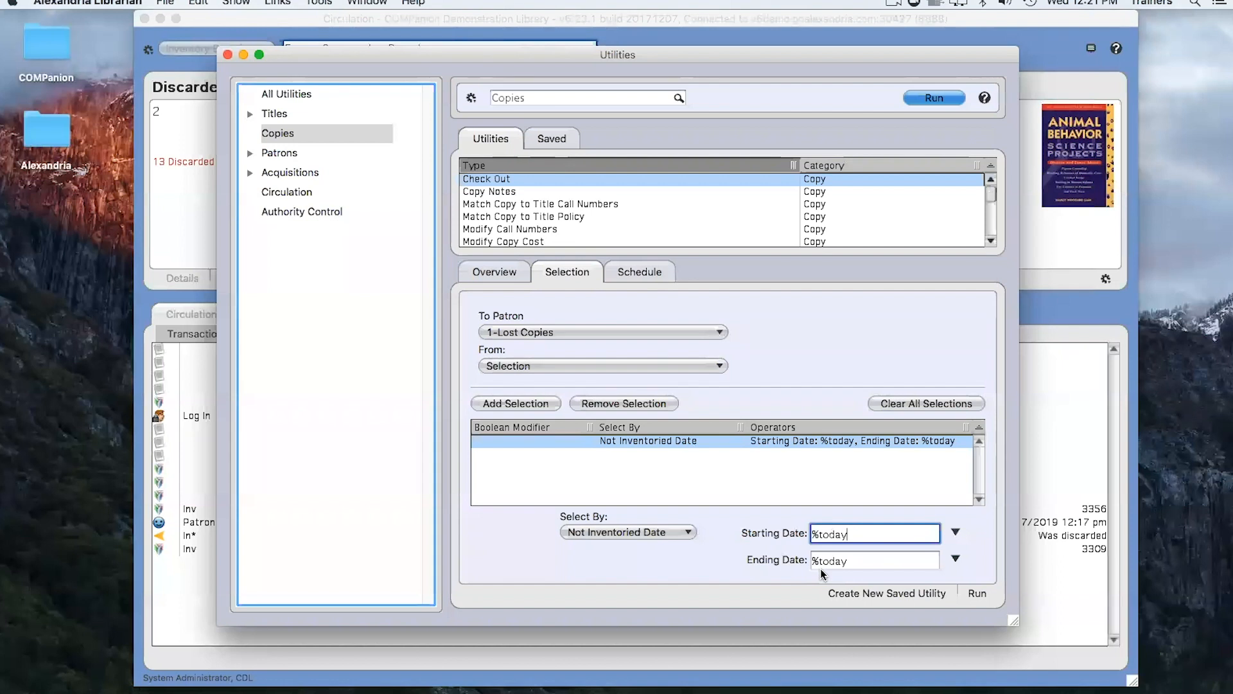
{"action": "left_click", "coordinate": [956, 532]}
{"action": "left_click", "coordinate": [984, 533]}
{"action": "left_click_drag", "start_coordinate": [876, 530], "coordinate": [790, 531]}
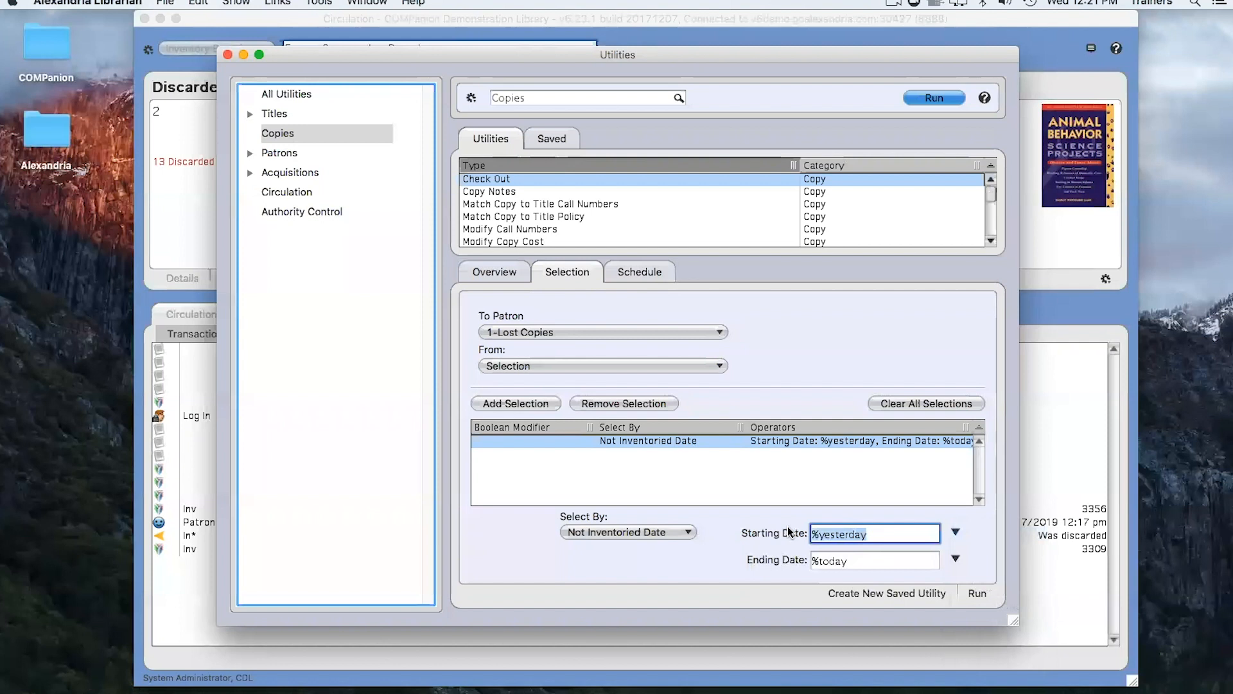
{"action": "type", "text": "01/01/2019"}
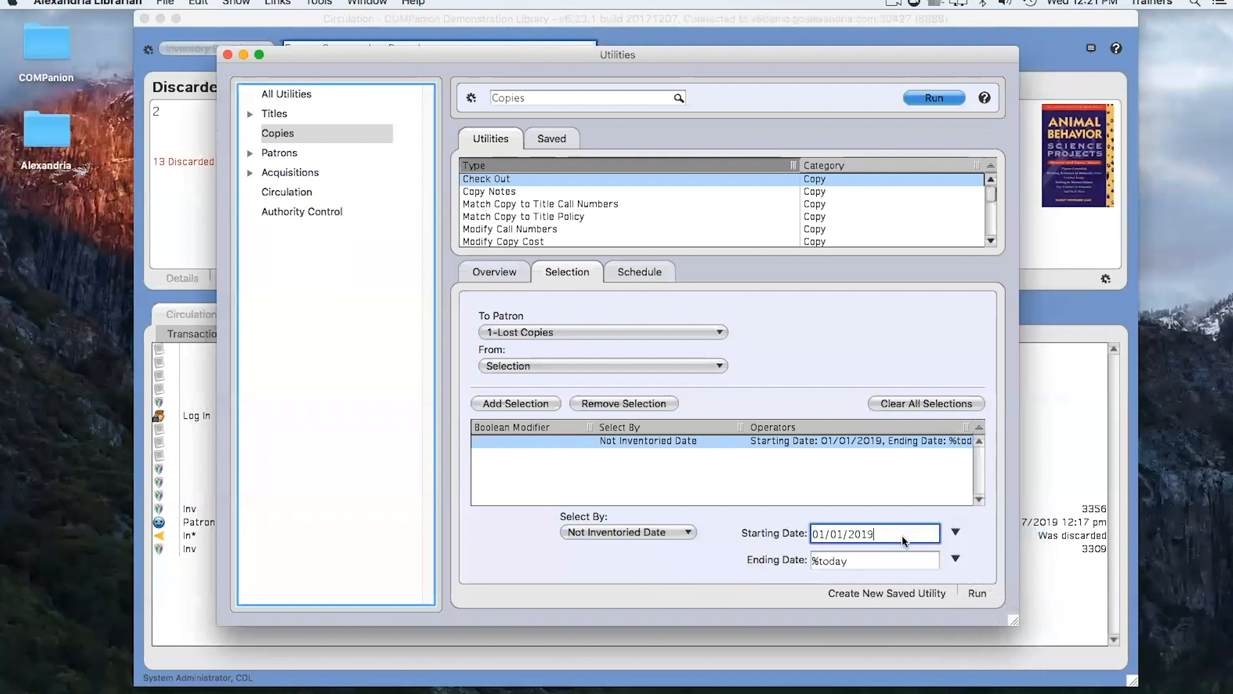
{"action": "left_click", "coordinate": [983, 594]}
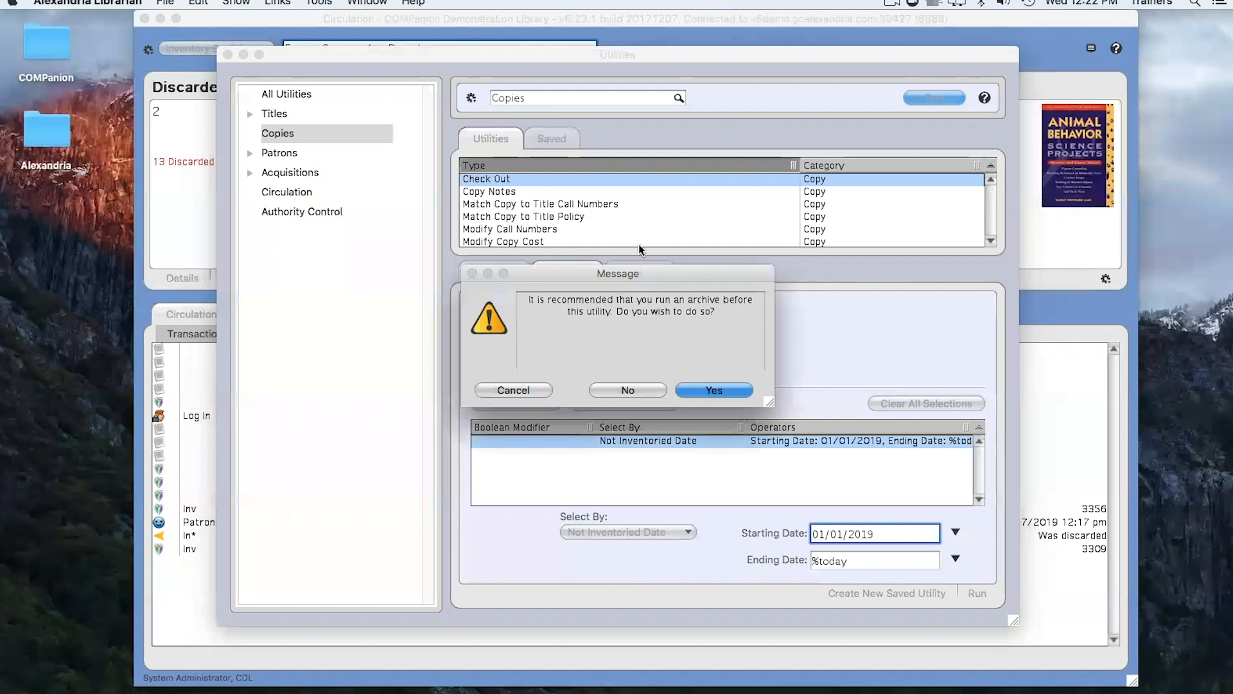
{"action": "left_click", "coordinate": [714, 391]}
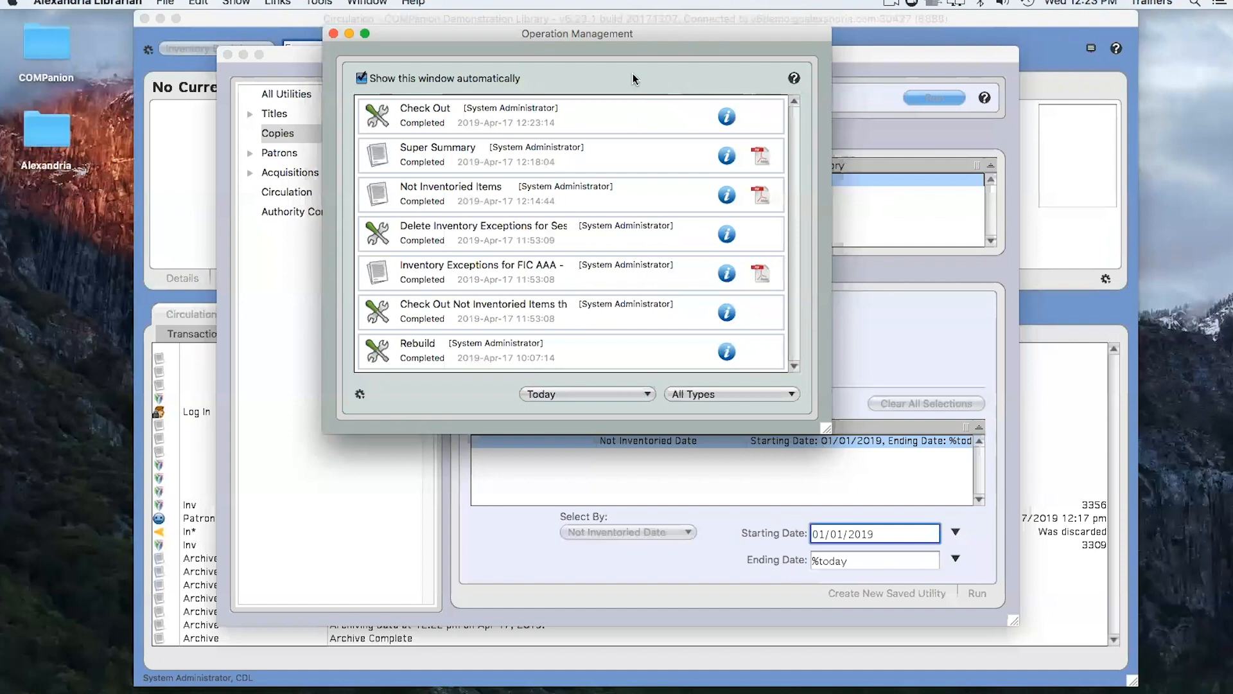
Review the summary of the completed Check Out operation, closing the summary and the Operation Management window when done
{"action": "left_click", "coordinate": [727, 116]}
{"action": "scroll", "coordinate": [278, 291], "scroll_direction": "down", "scroll_amount": 15}
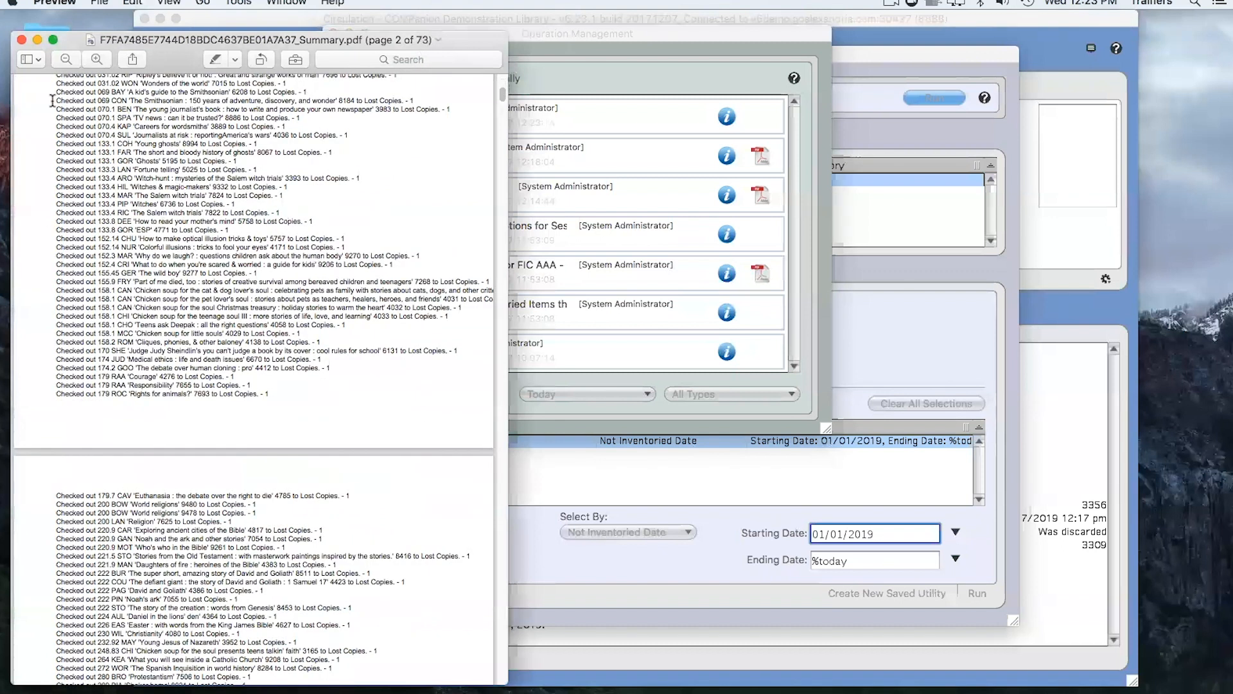
{"action": "left_click", "coordinate": [22, 41]}
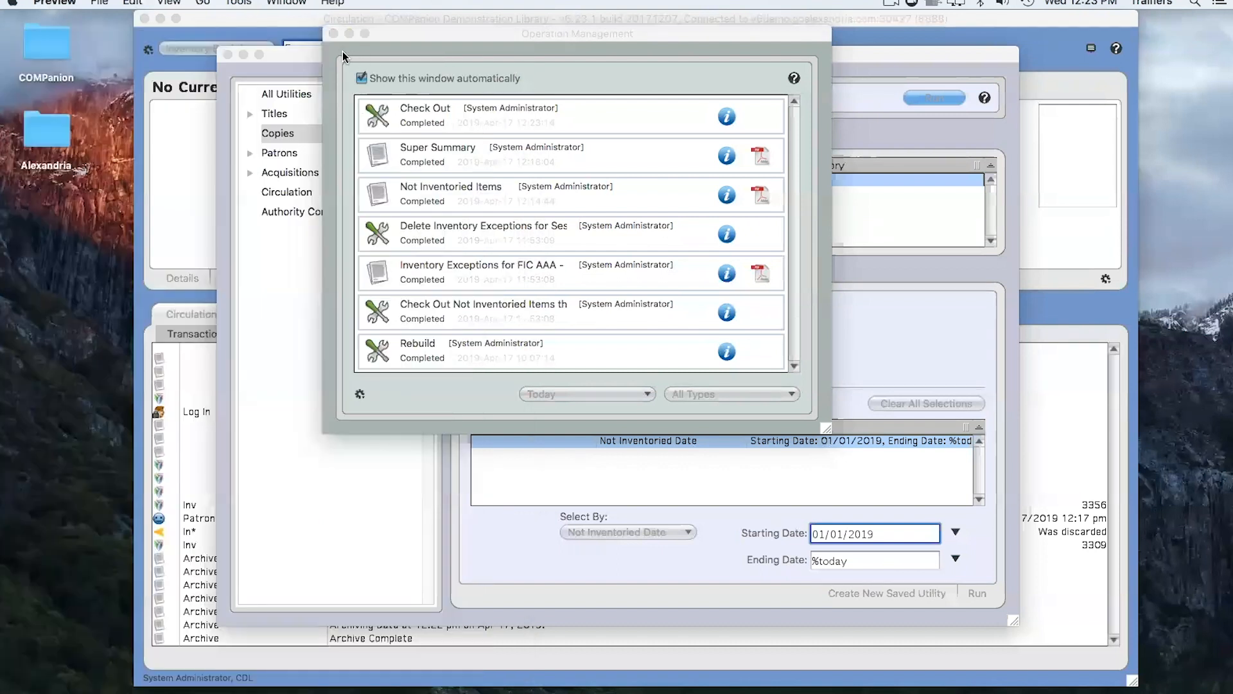
{"action": "left_click", "coordinate": [334, 35]}
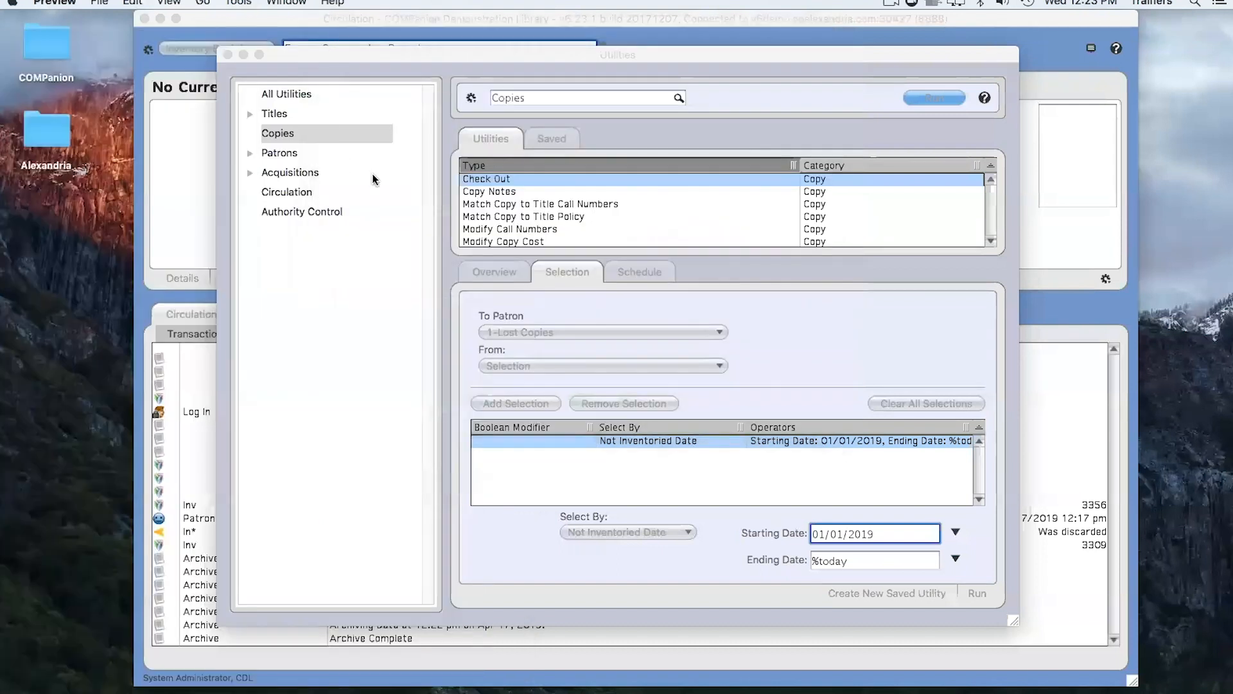
Examine the settings of the Remove Lost Copies and Remove Discarded Copies utilities without running them, and close the Utilities
{"action": "left_click", "coordinate": [279, 137]}
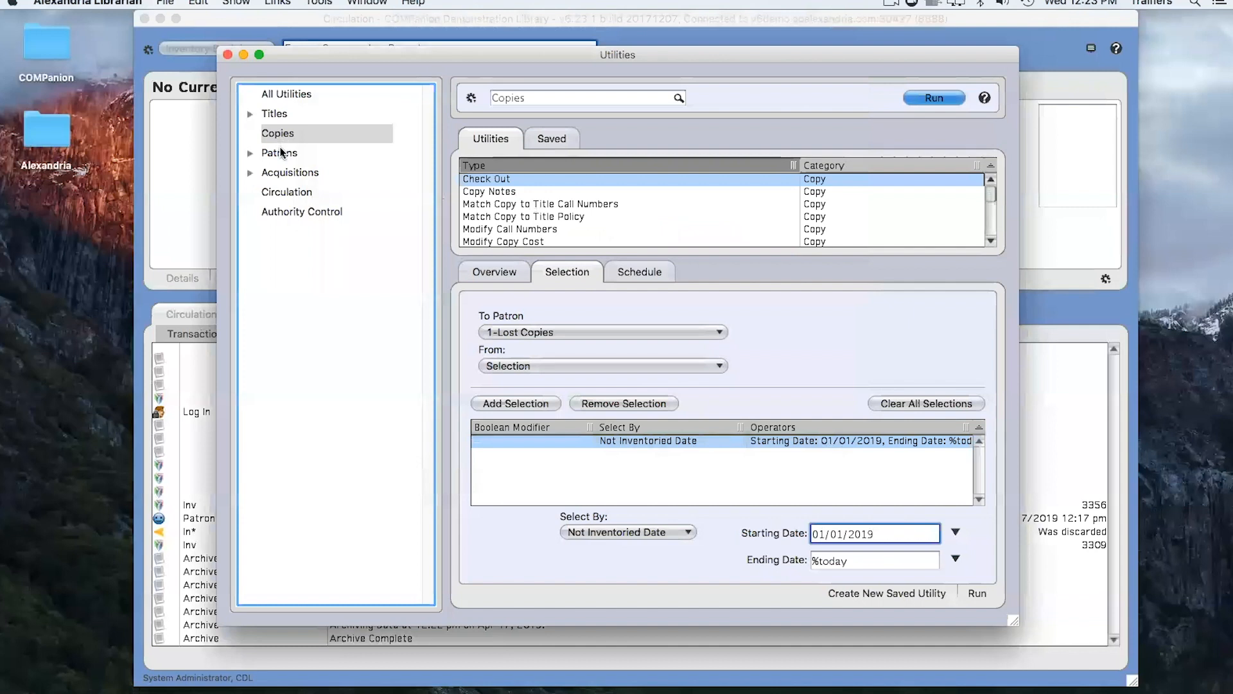
{"action": "left_click", "coordinate": [283, 154]}
{"action": "left_click", "coordinate": [282, 135]}
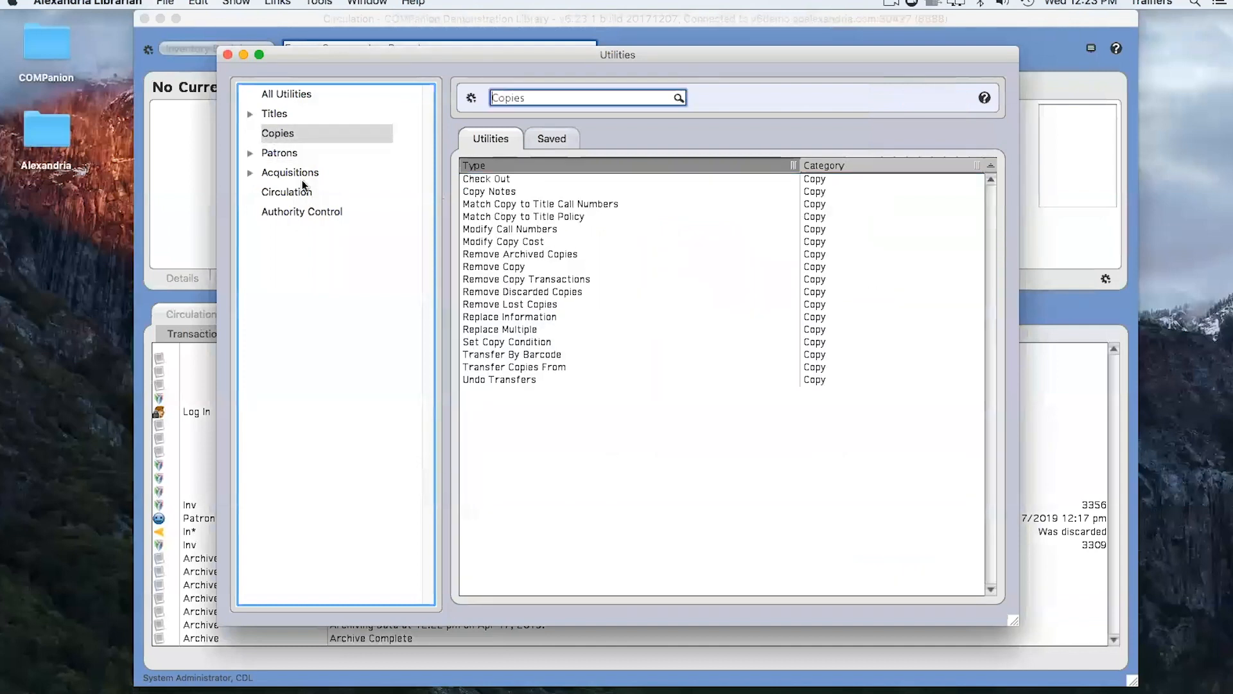
{"action": "left_click", "coordinate": [481, 304]}
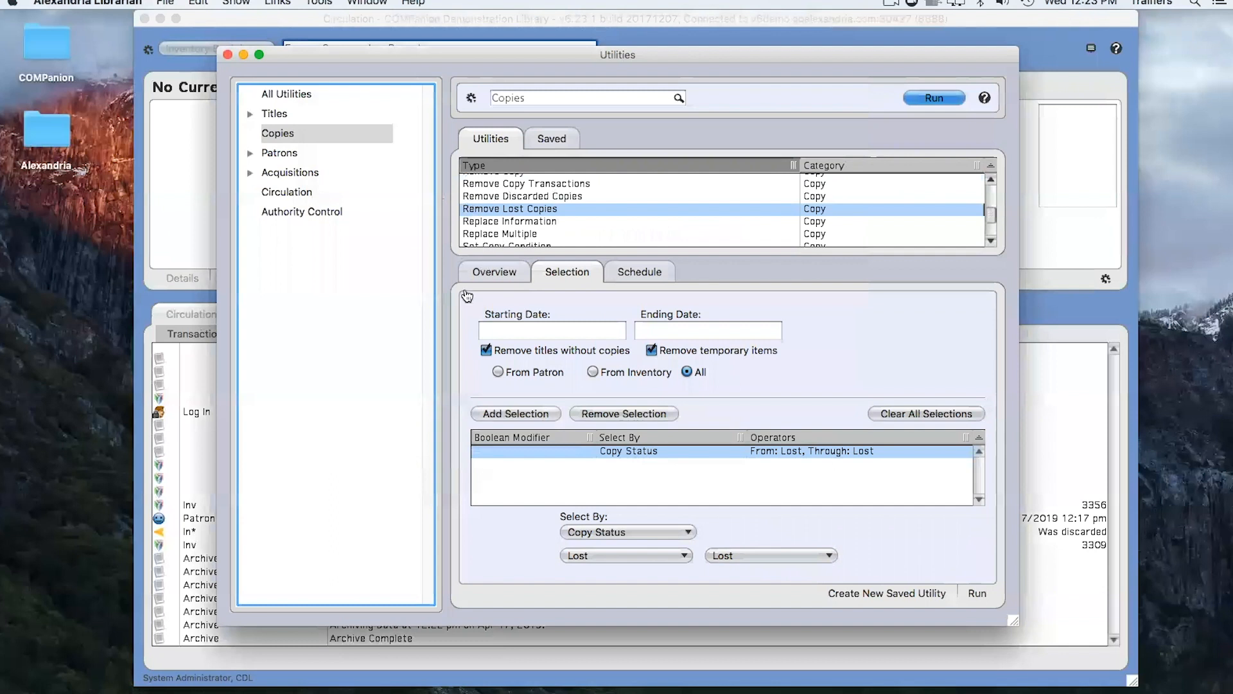
{"action": "left_click", "coordinate": [509, 196]}
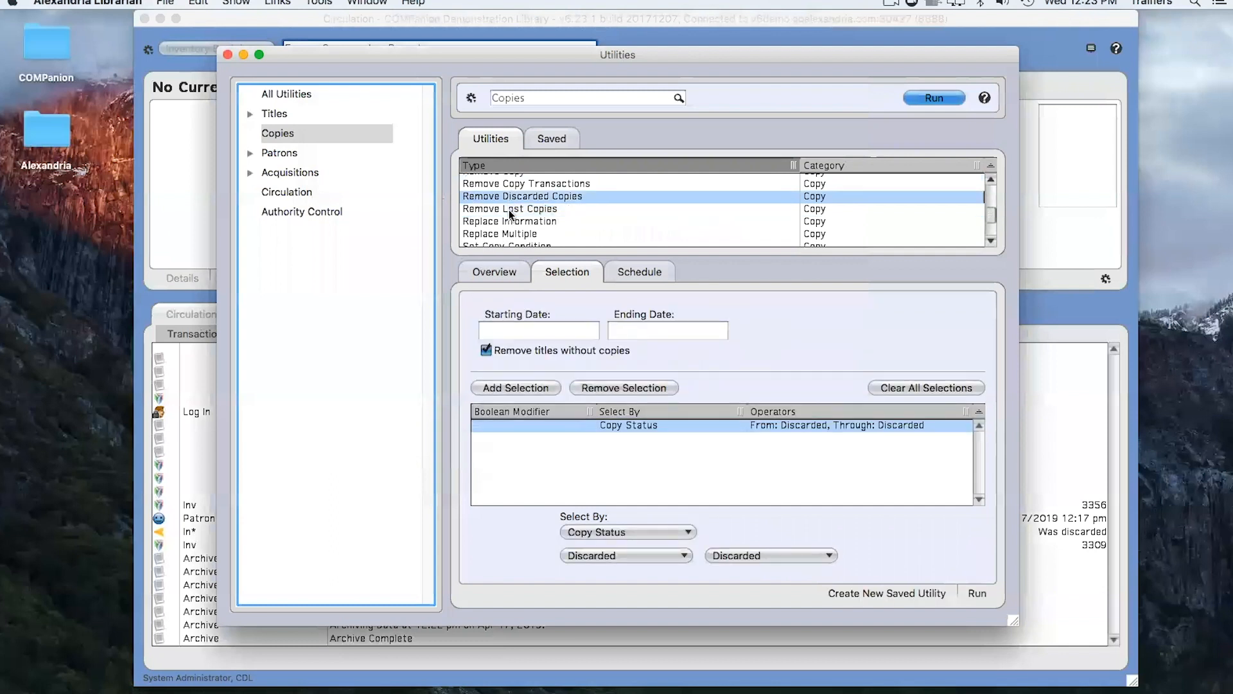
{"action": "left_click", "coordinate": [508, 209]}
{"action": "left_click", "coordinate": [511, 198]}
{"action": "left_click", "coordinate": [513, 209]}
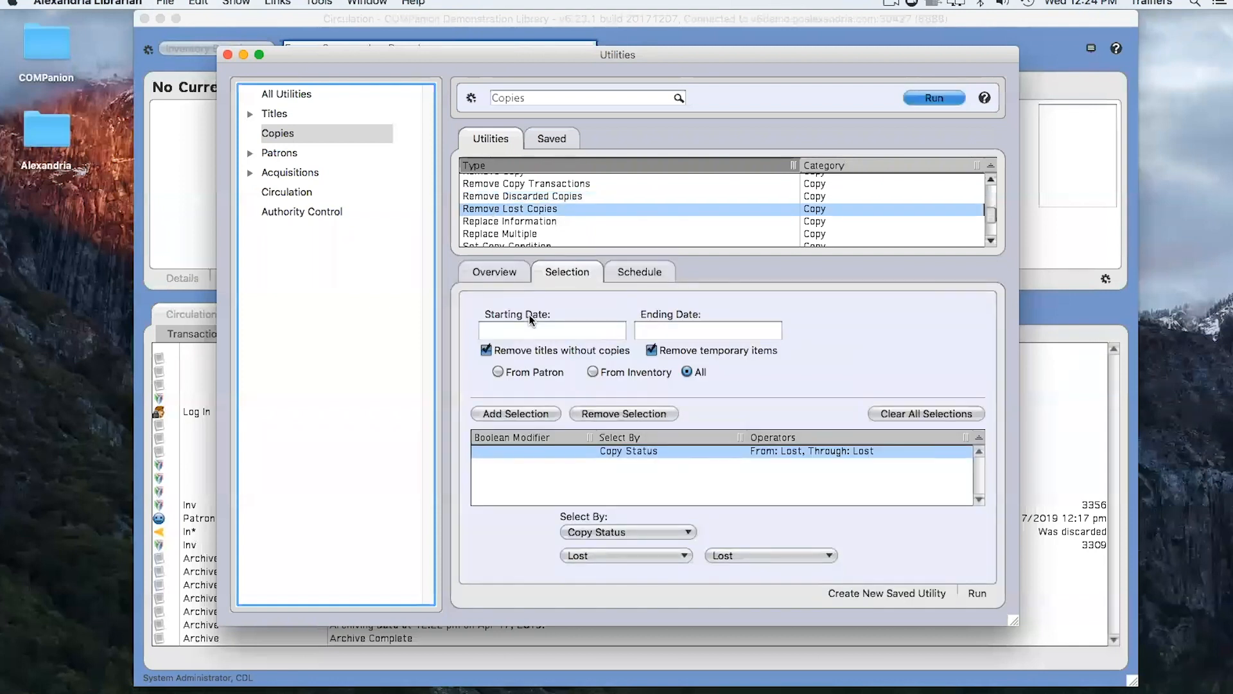
{"action": "mouse_move", "coordinate": [530, 320]}
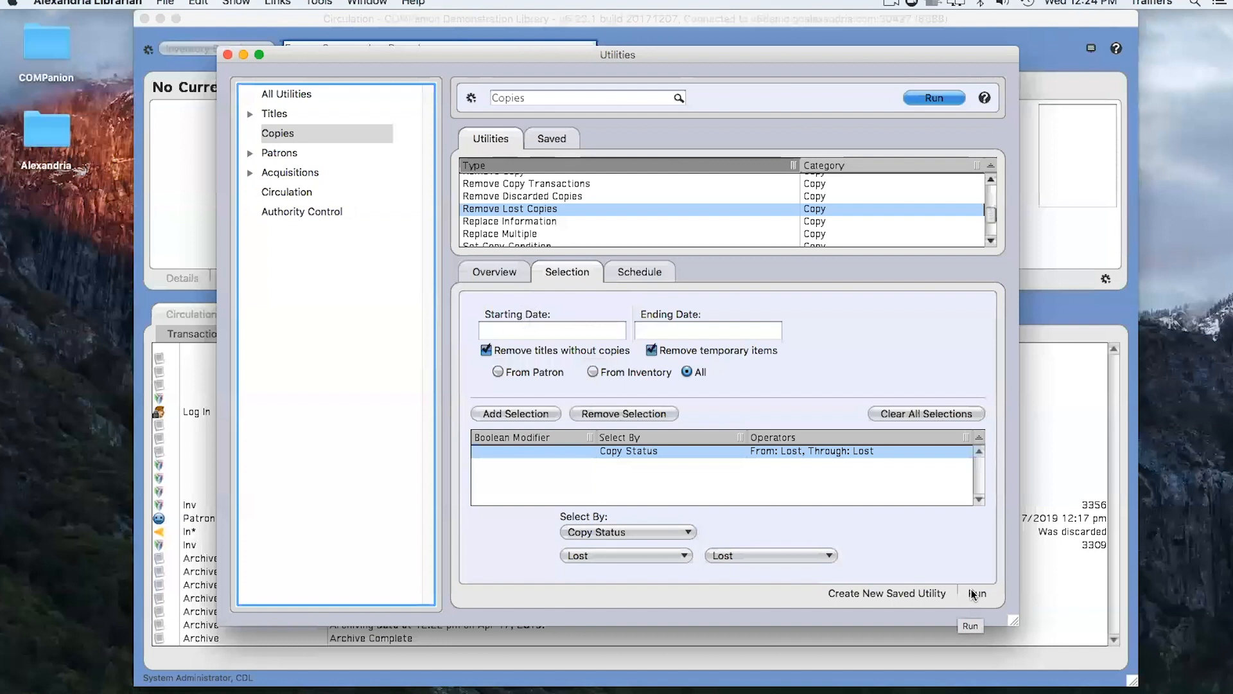
{"action": "left_click", "coordinate": [227, 55]}
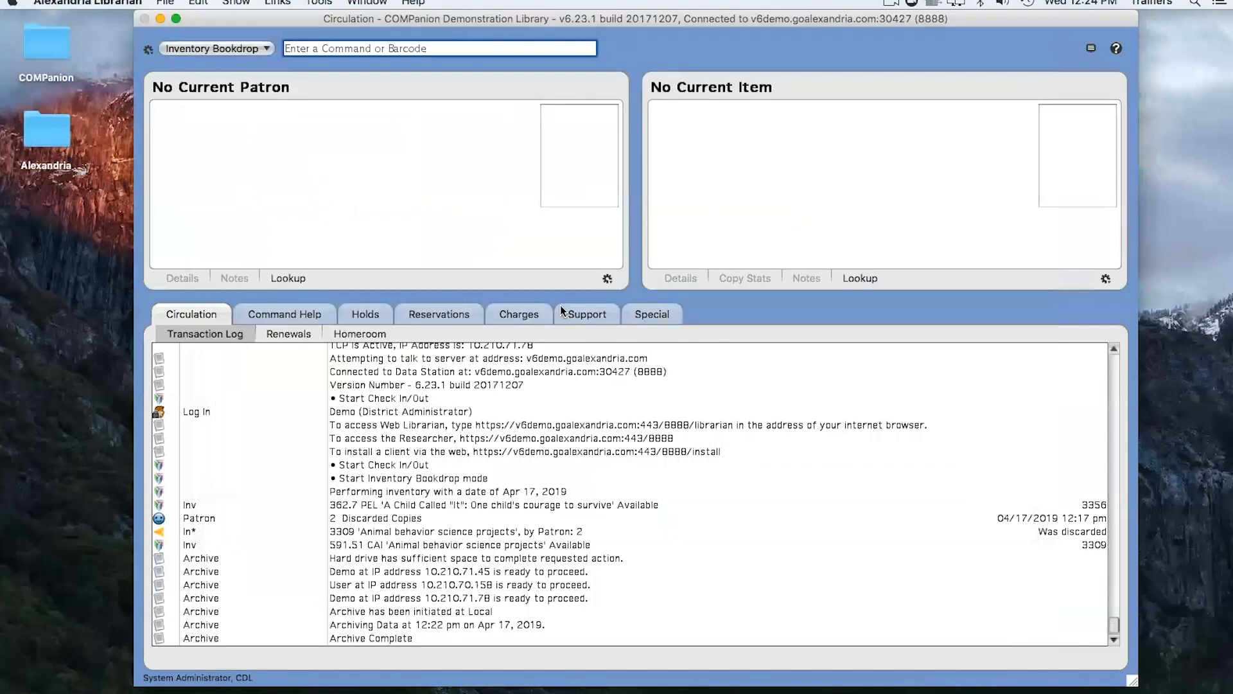
Check the record counts in the Special section's System Info and return to the circulation transaction log
{"action": "left_click", "coordinate": [649, 314]}
{"action": "left_click", "coordinate": [250, 333]}
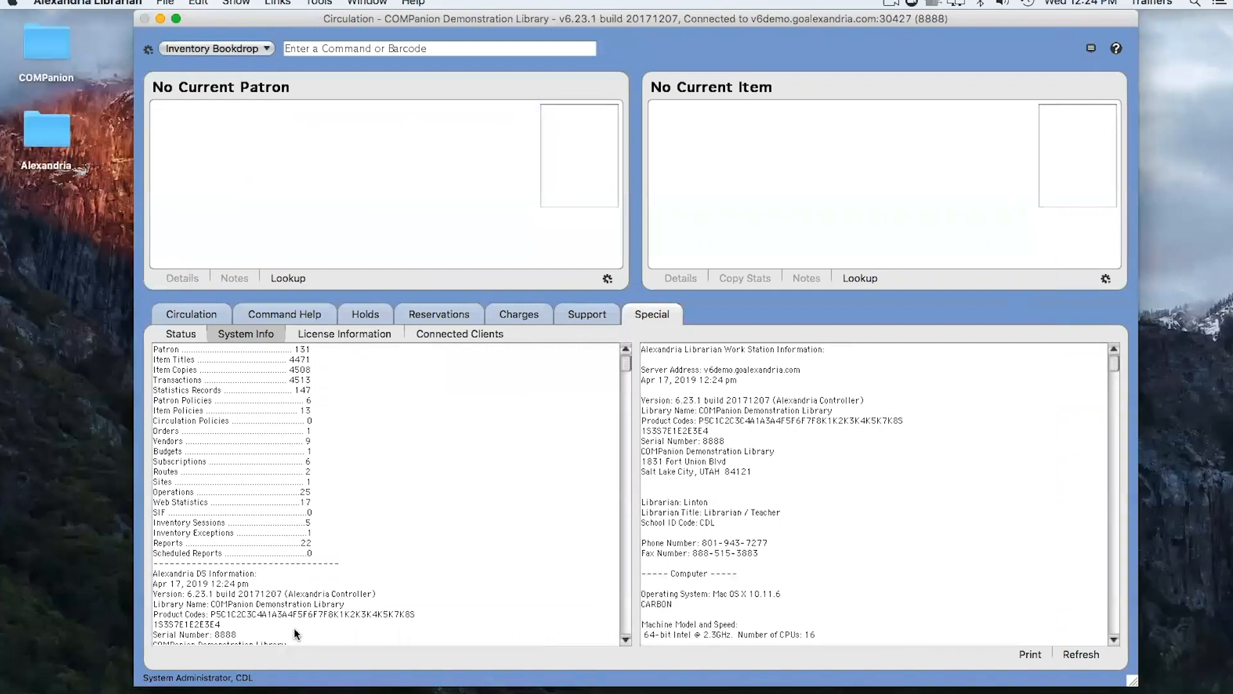
{"action": "left_click", "coordinate": [192, 314]}
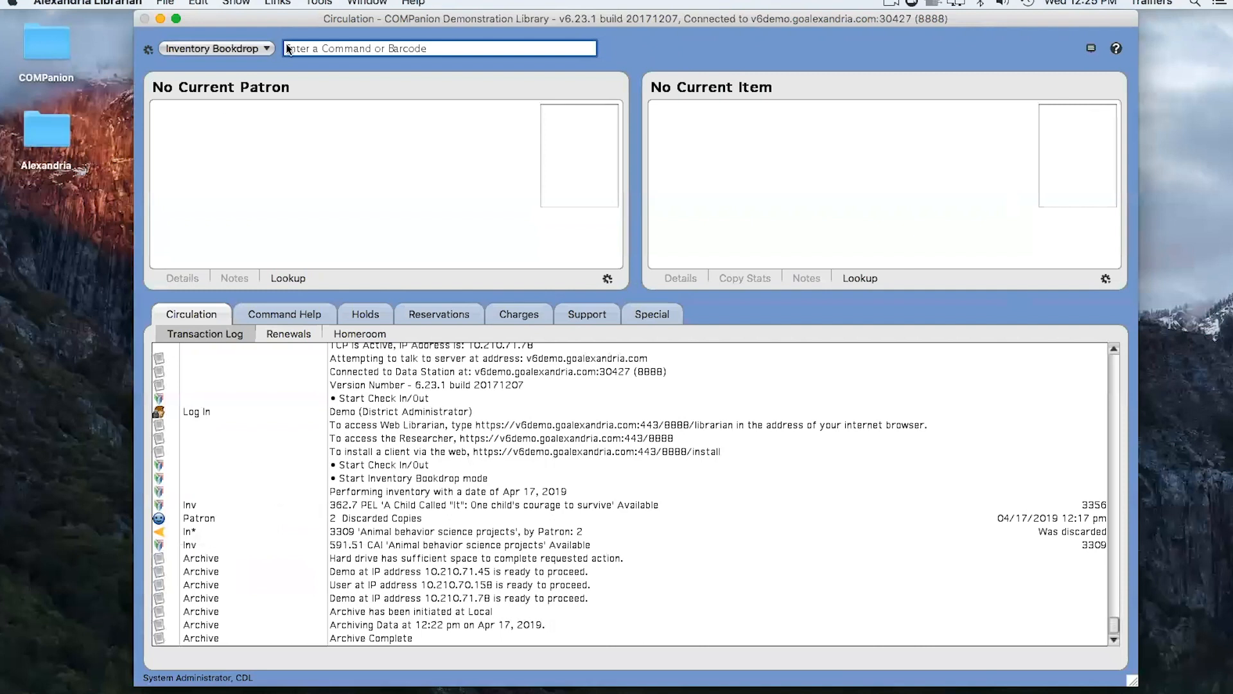
Open the Reports and list the inventory reports for copies
{"action": "left_click", "coordinate": [316, 3]}
{"action": "left_click", "coordinate": [330, 47]}
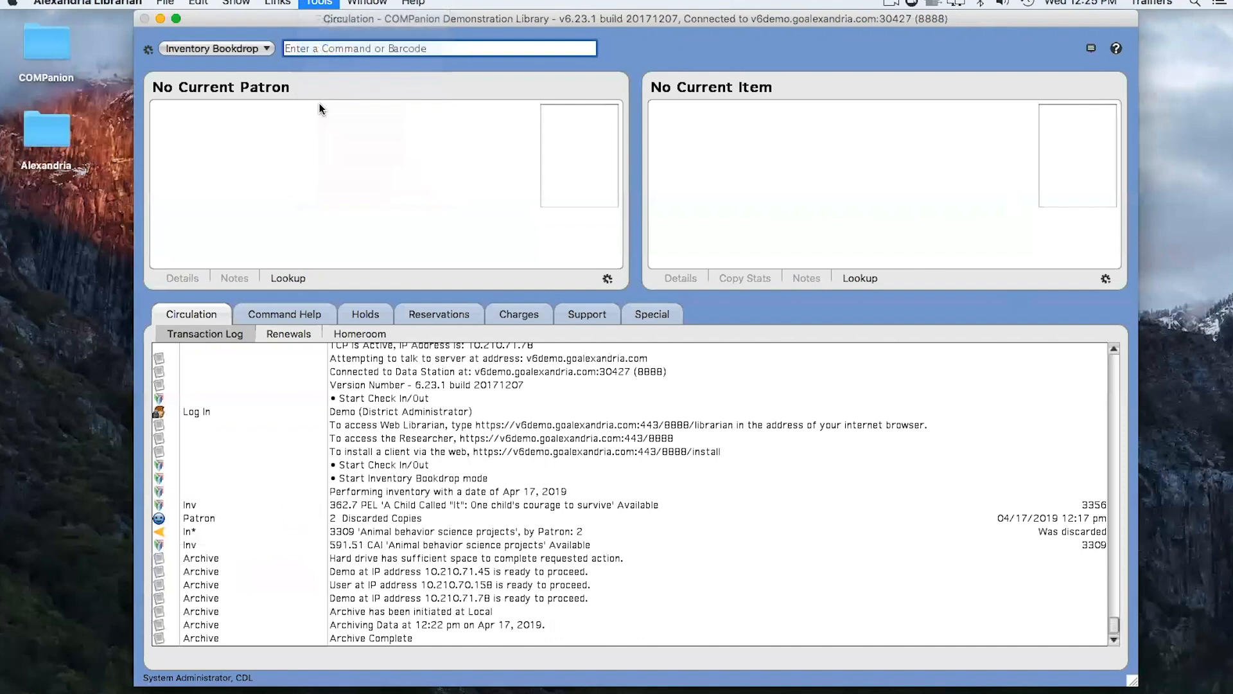
{"action": "left_click", "coordinate": [273, 143]}
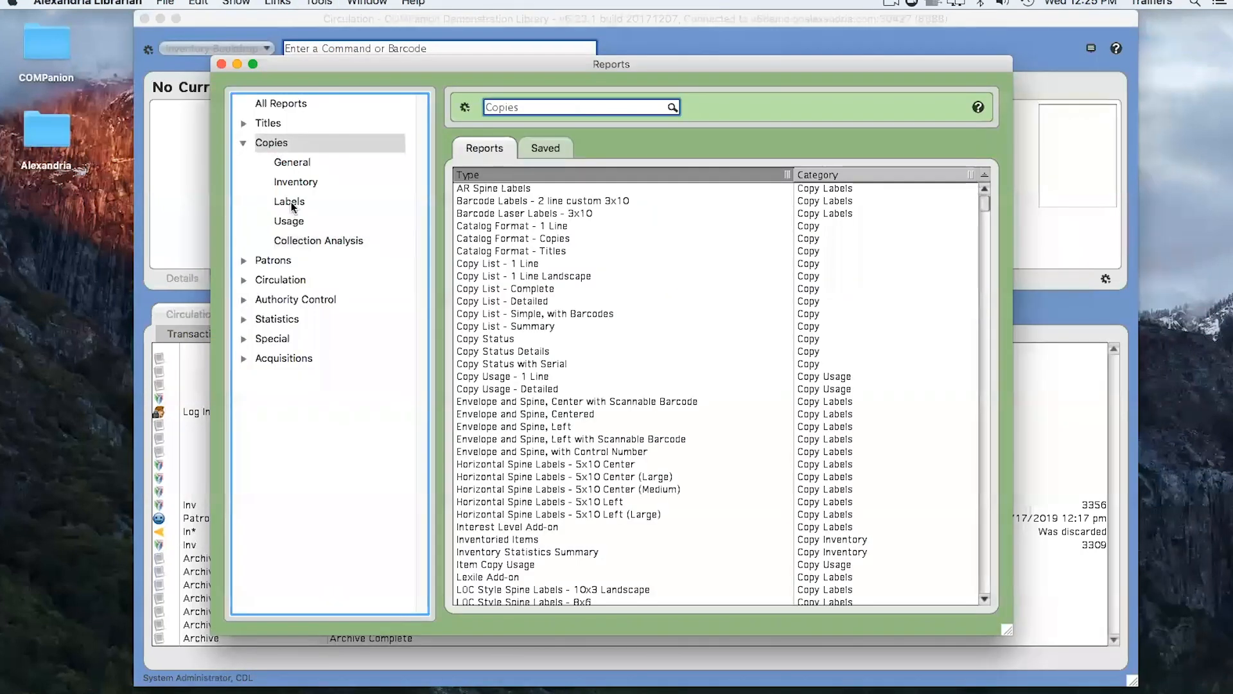
{"action": "left_click", "coordinate": [293, 183]}
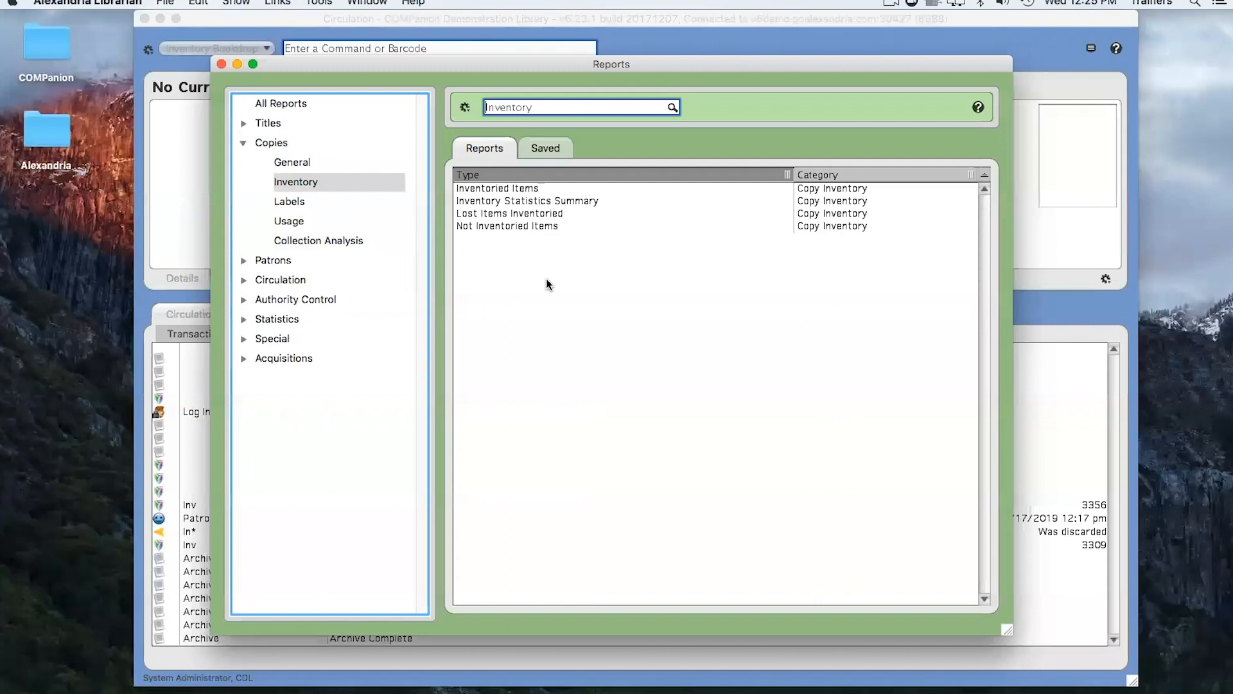
Search all reports for "invent" and close the Reports window after reviewing the list
{"action": "left_click", "coordinate": [271, 105]}
{"action": "left_click", "coordinate": [539, 106]}
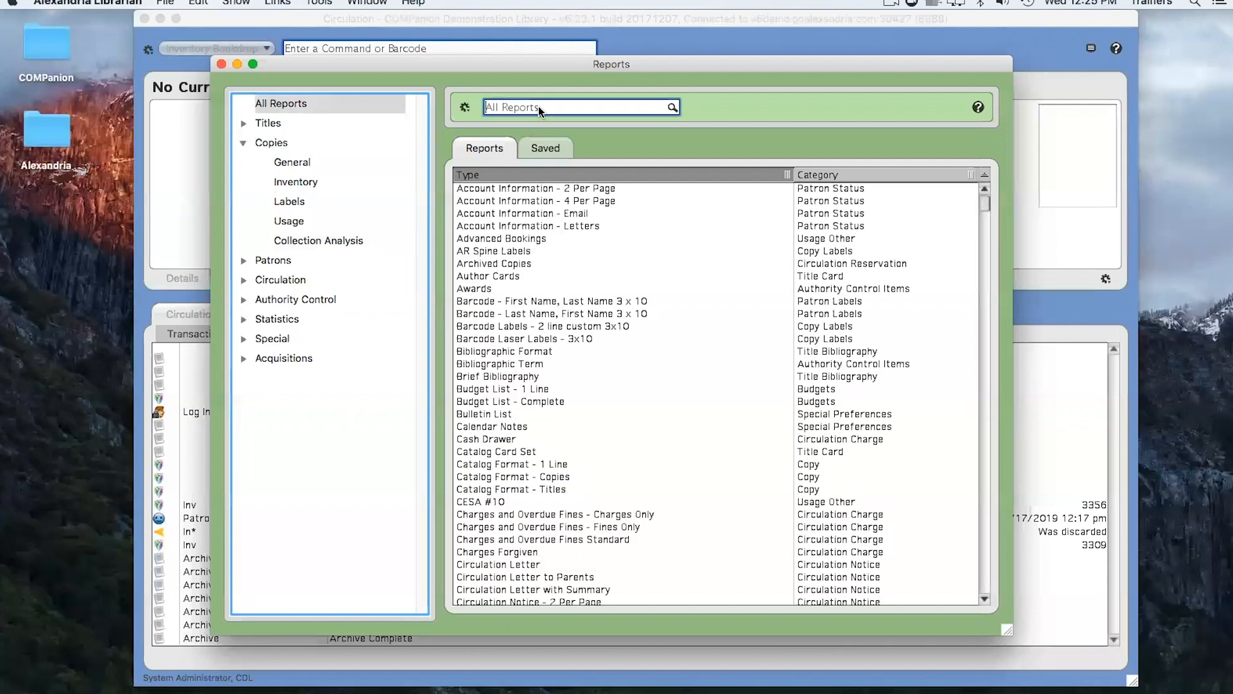
{"action": "type", "text": "invrnto"}
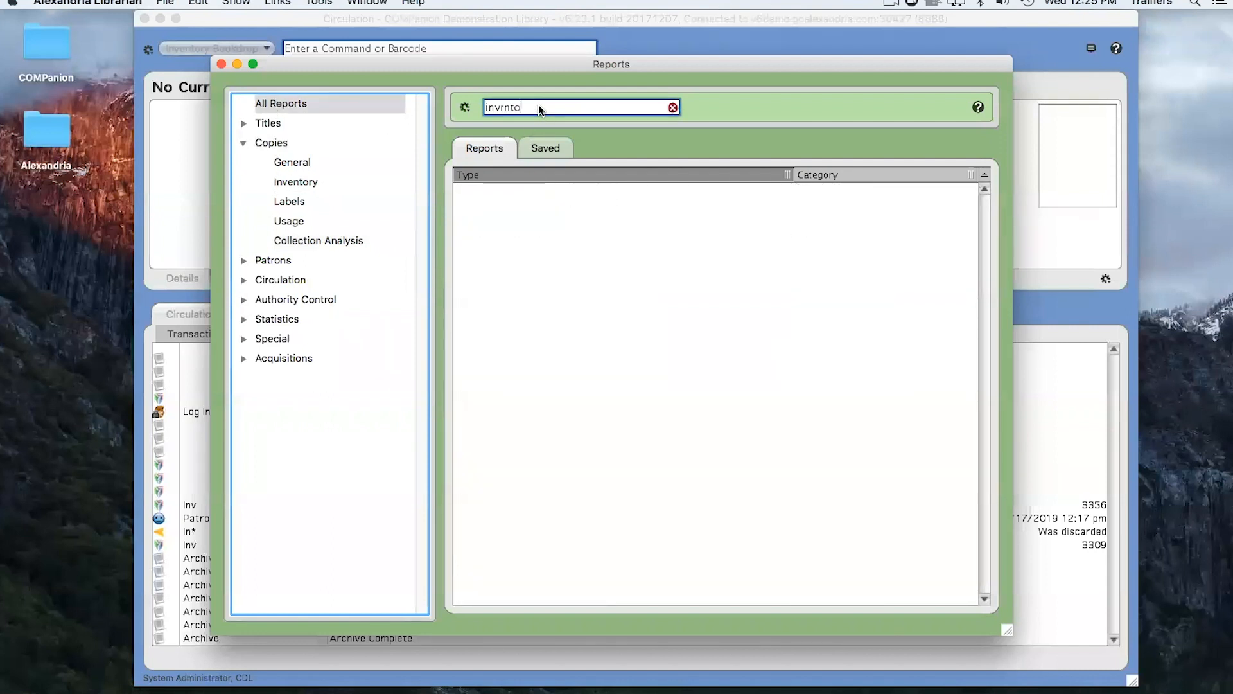
{"action": "key", "text": "BackSpace"}
{"action": "type", "text": "entroy"}
{"action": "key", "text": "BackSpace"}
{"action": "key", "text": "BackSpace"}
{"action": "key", "text": "BackSpace"}
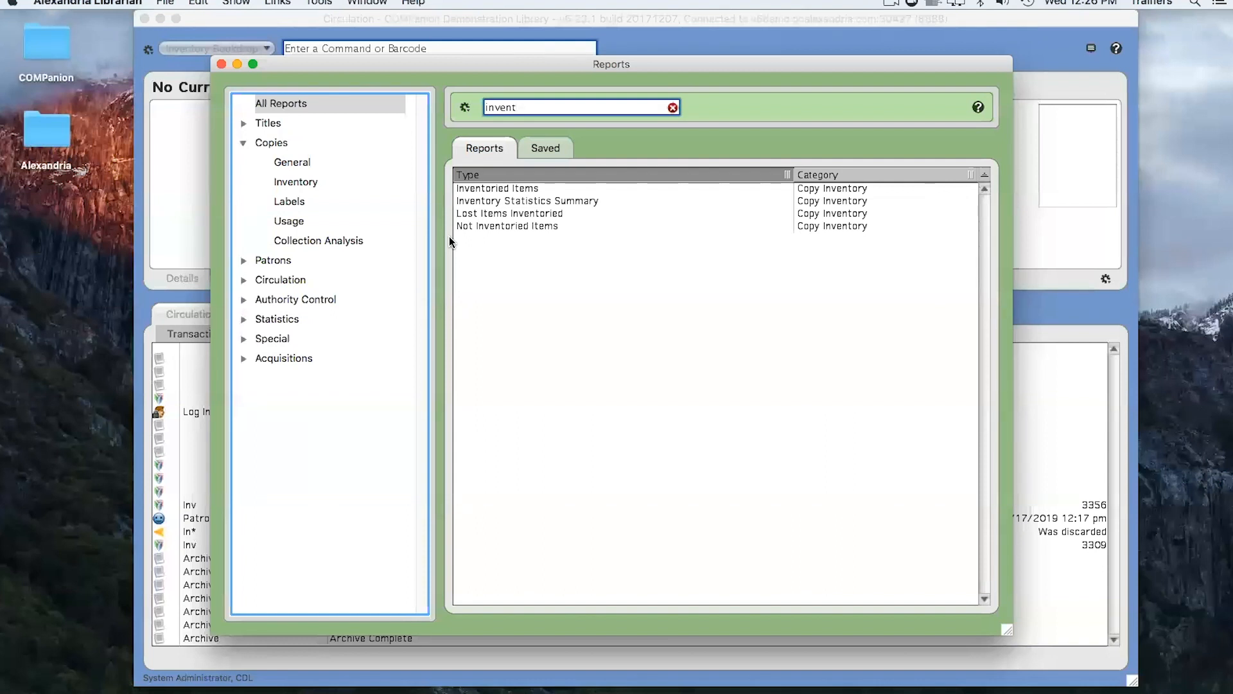
{"action": "left_click", "coordinate": [221, 64]}
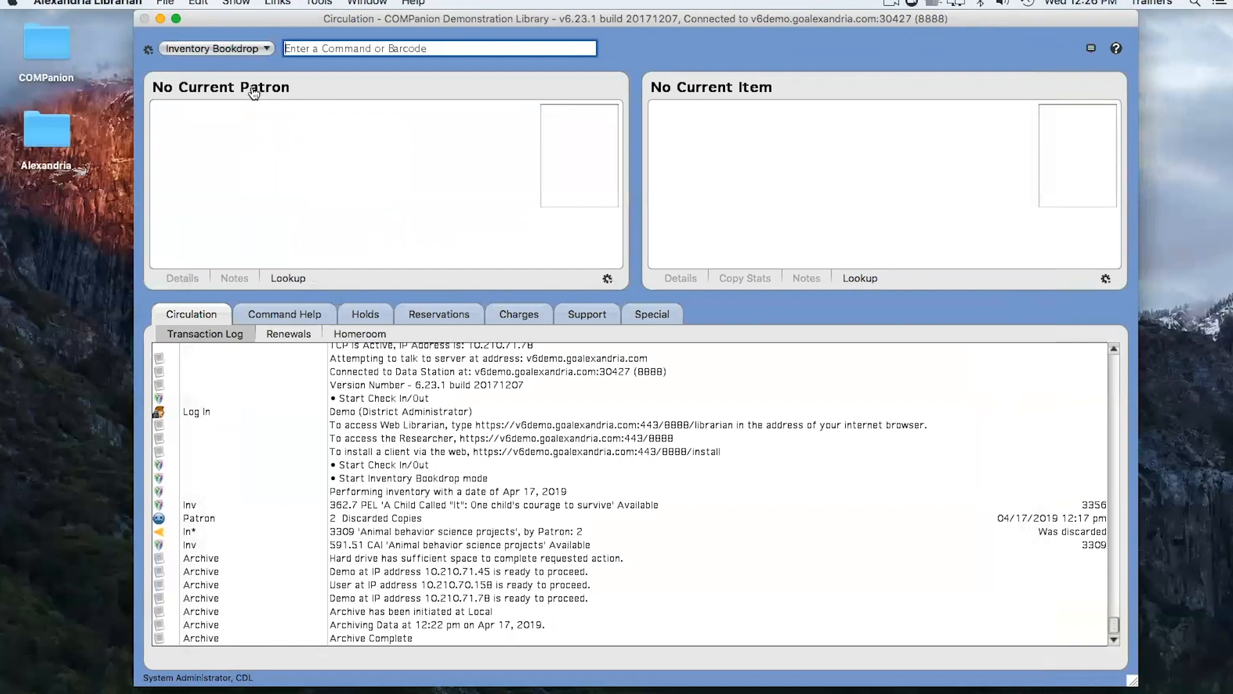
Look through the Sounds preferences and the sound choices for Check In Exception, leaving them as set, and close the preferences
{"action": "left_click", "coordinate": [199, 4]}
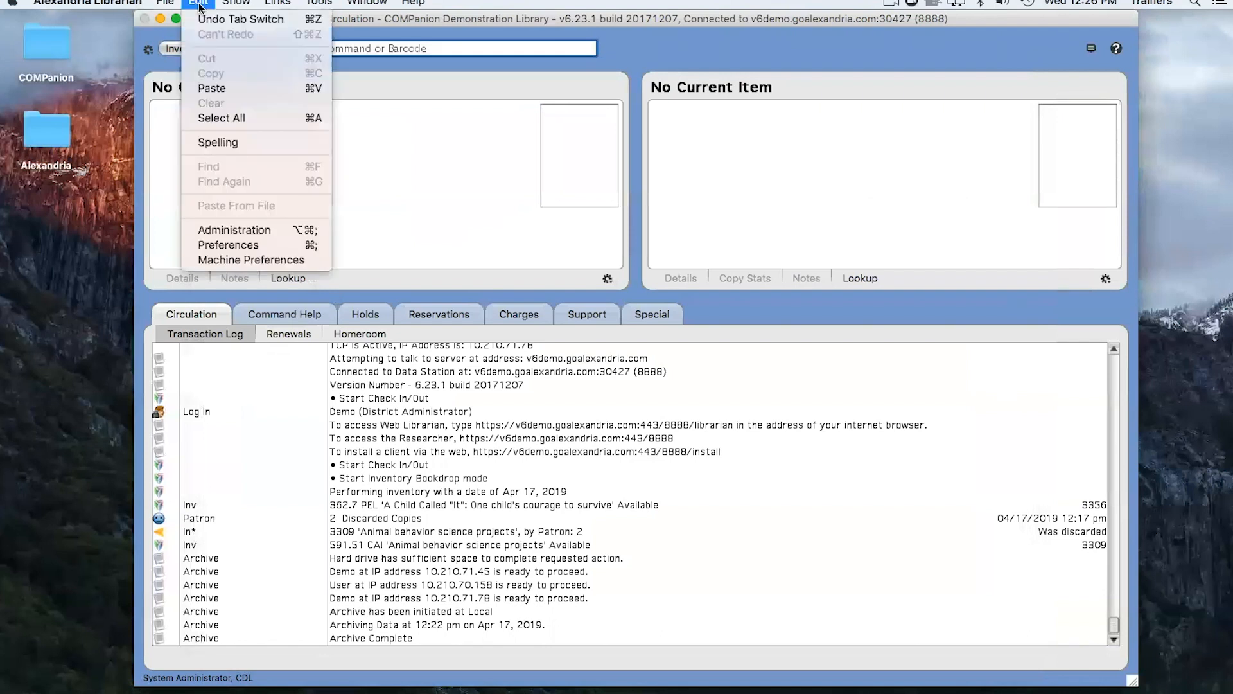
{"action": "left_click", "coordinate": [252, 245]}
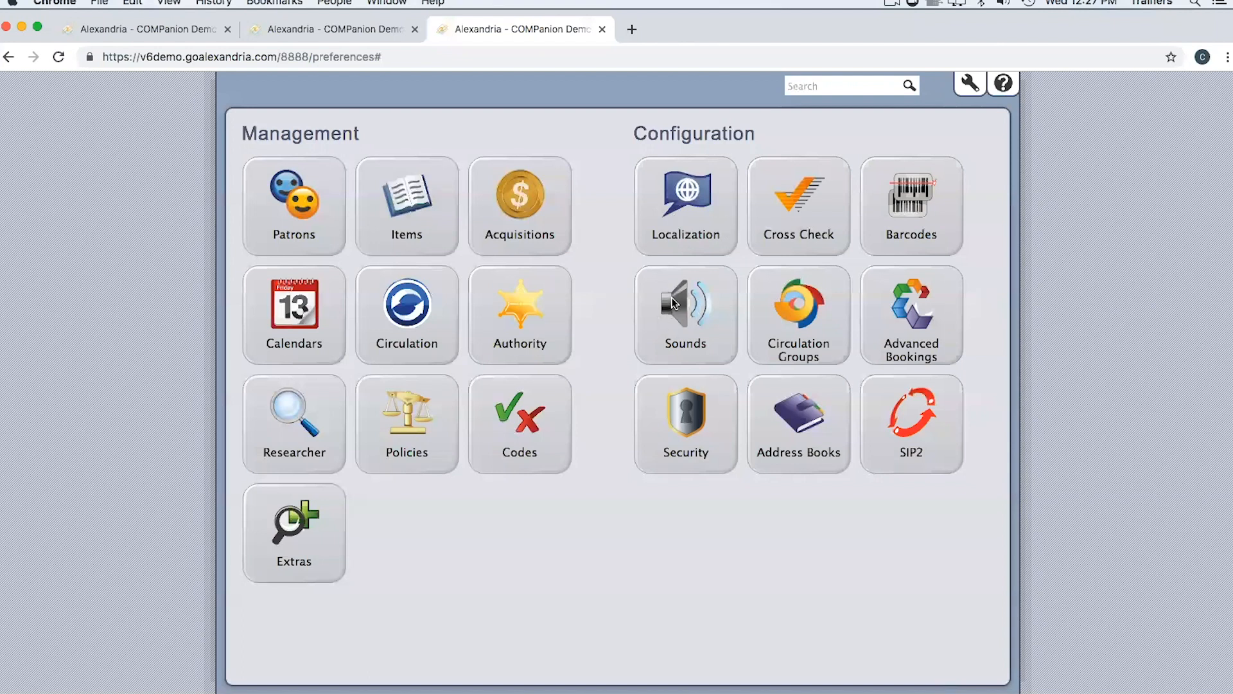
{"action": "left_click", "coordinate": [692, 309]}
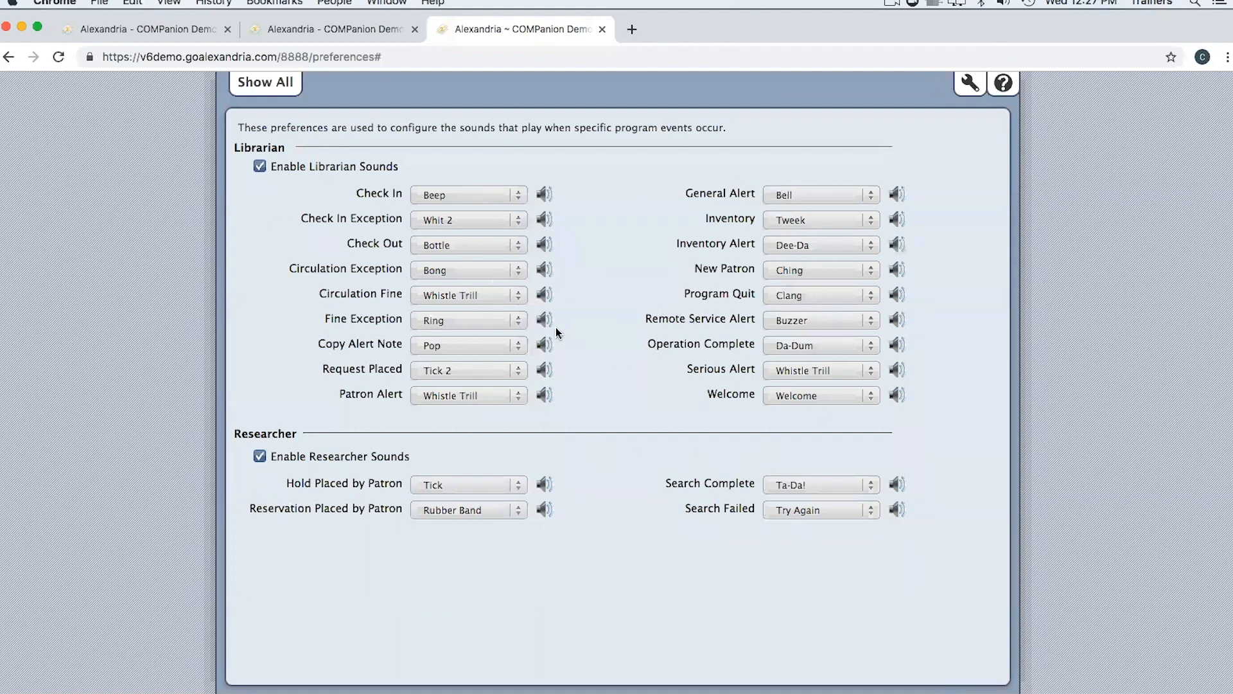
{"action": "left_click", "coordinate": [442, 222]}
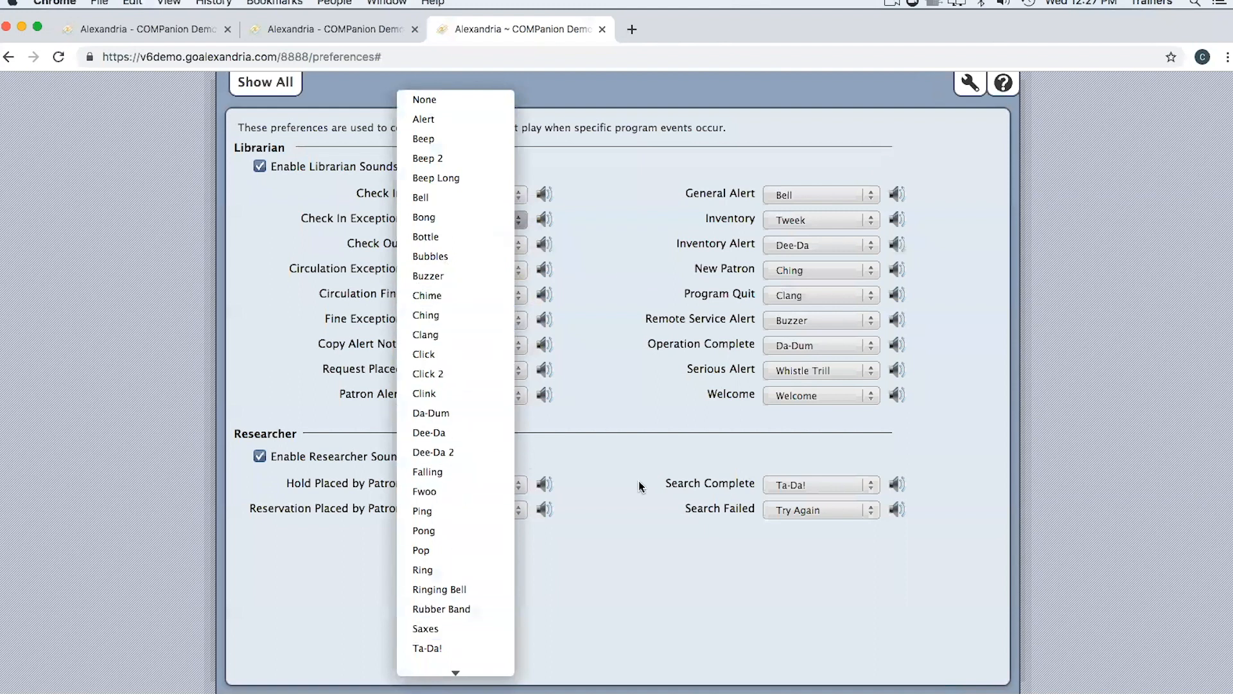
{"action": "left_click", "coordinate": [595, 482]}
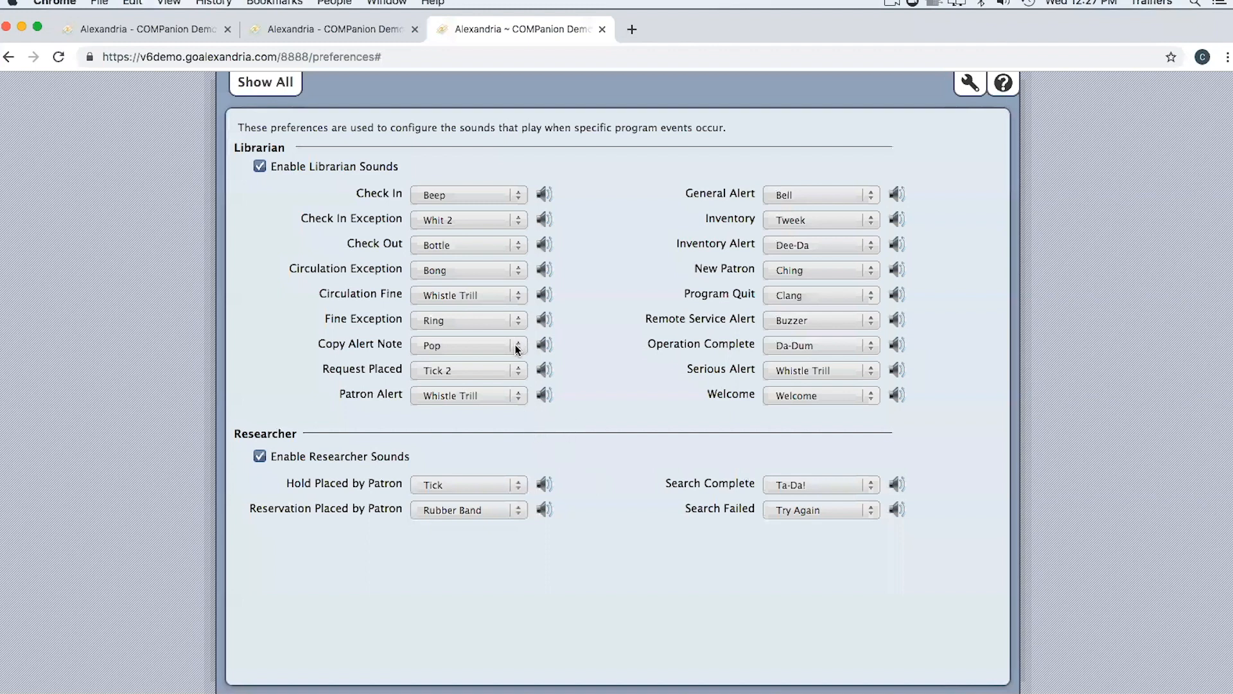
{"action": "left_click", "coordinate": [266, 89]}
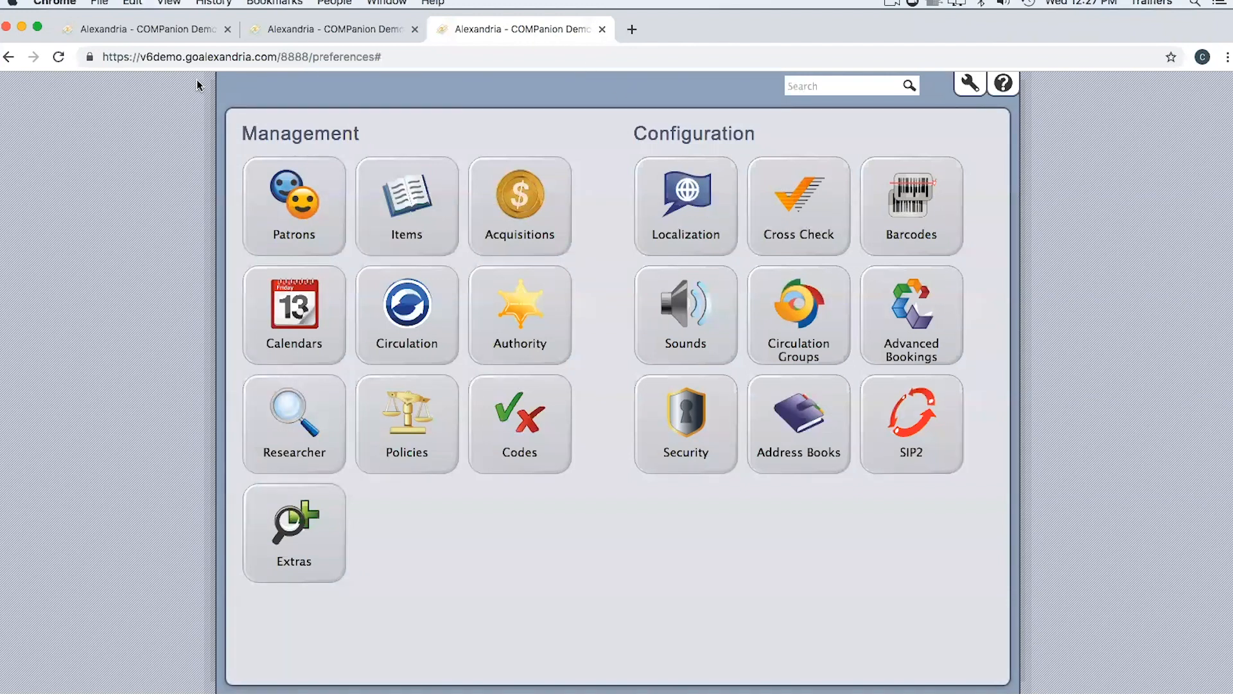
{"action": "left_click", "coordinate": [22, 26]}
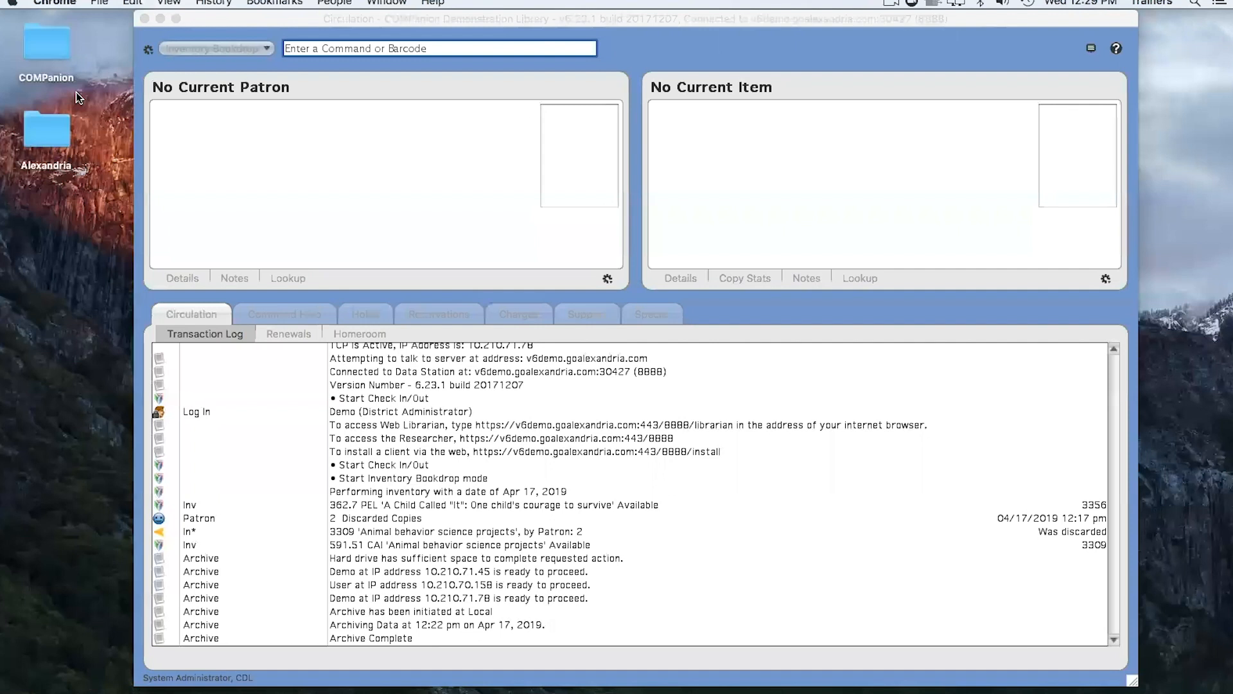
List all items in the Items window, review the copy information of "1 world manga", and close the window
{"action": "left_click", "coordinate": [521, 124]}
{"action": "left_click", "coordinate": [708, 85]}
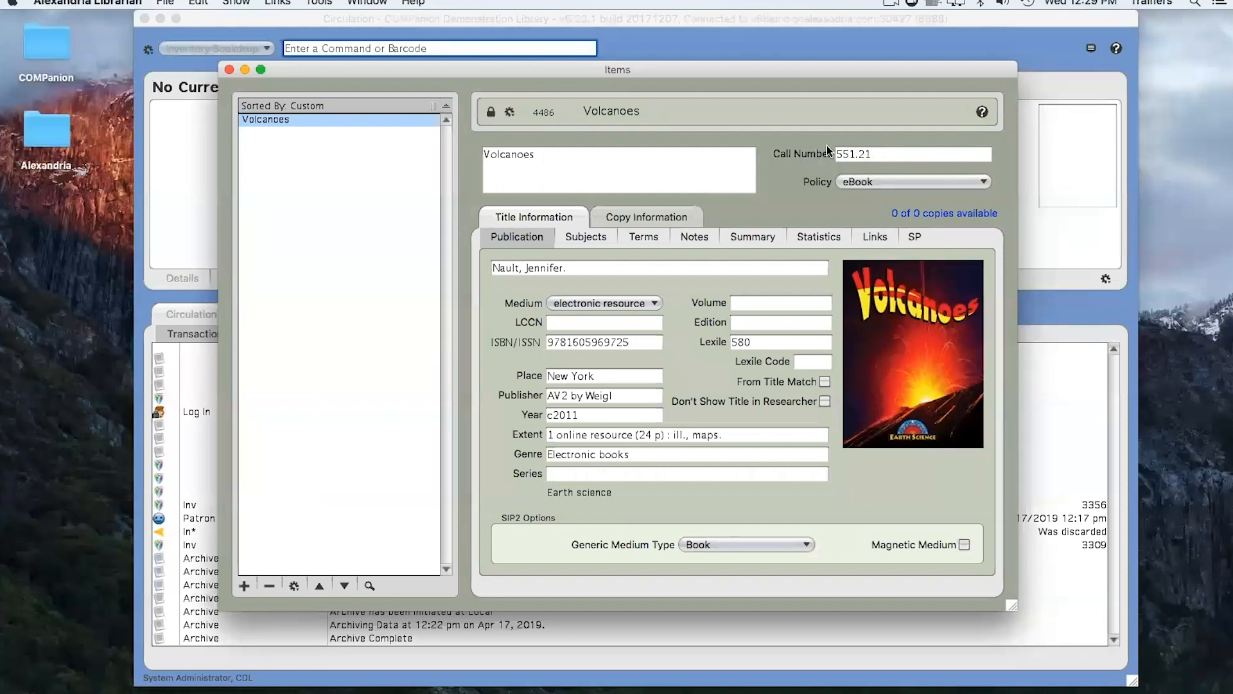
{"action": "left_click", "coordinate": [694, 218]}
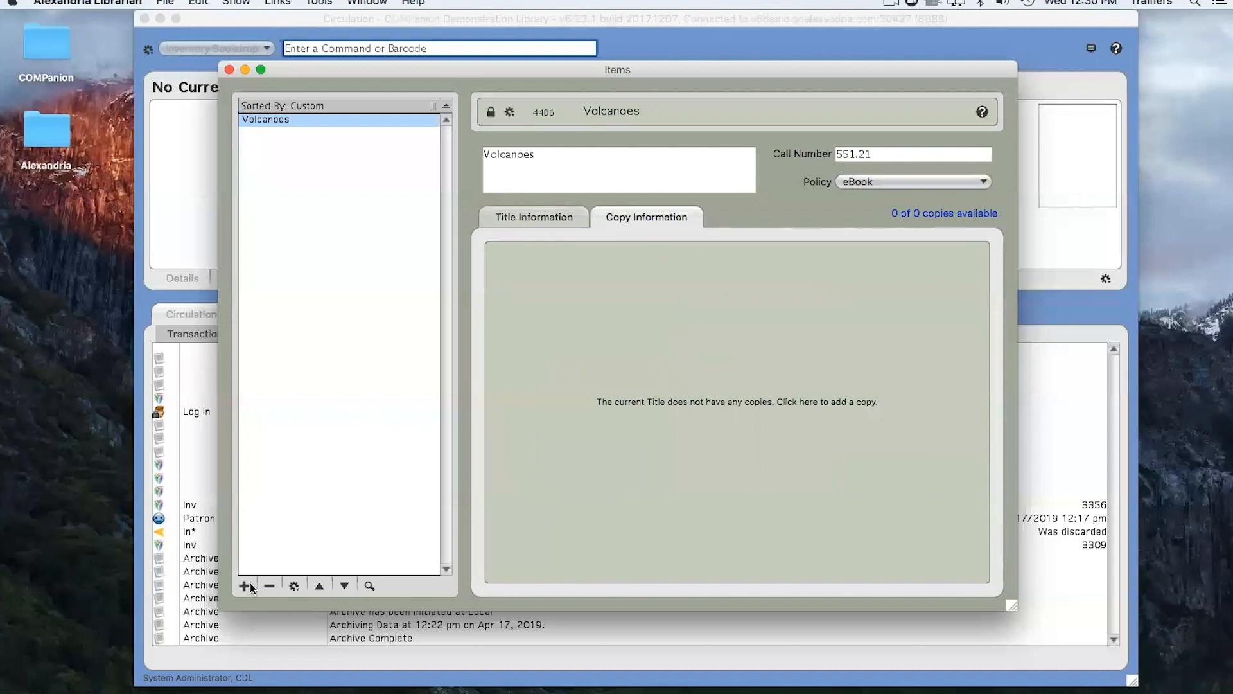
{"action": "left_click", "coordinate": [370, 585]}
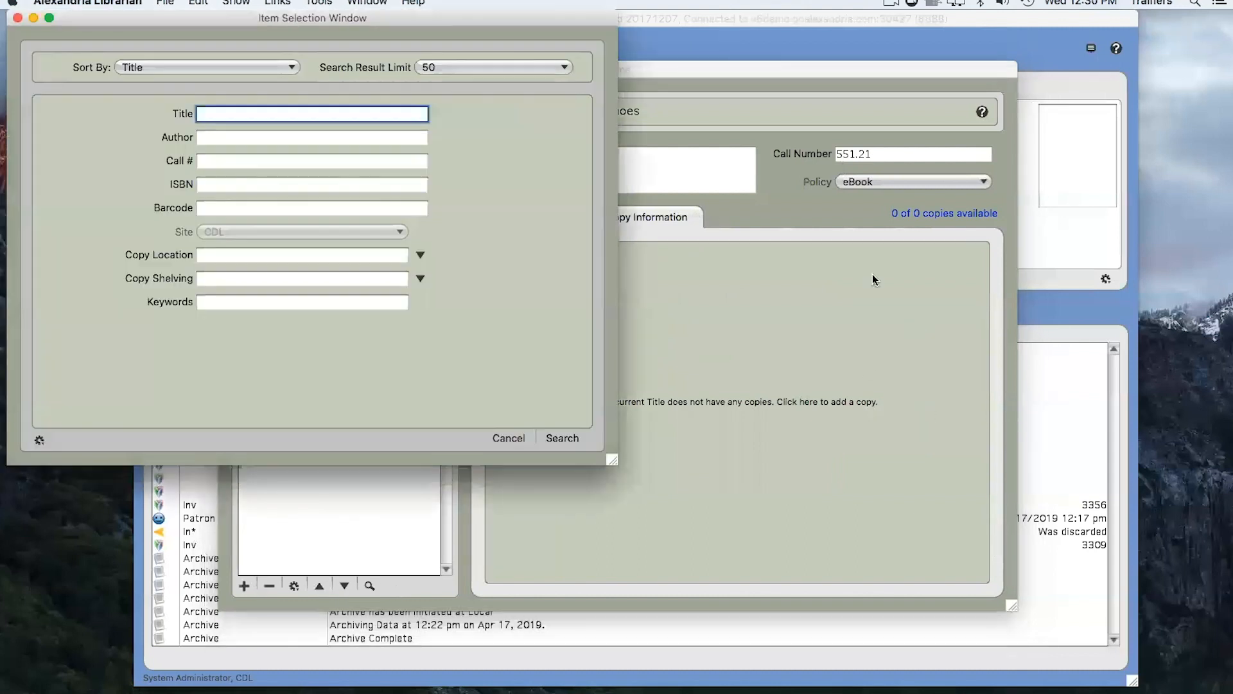
{"action": "left_click", "coordinate": [559, 435]}
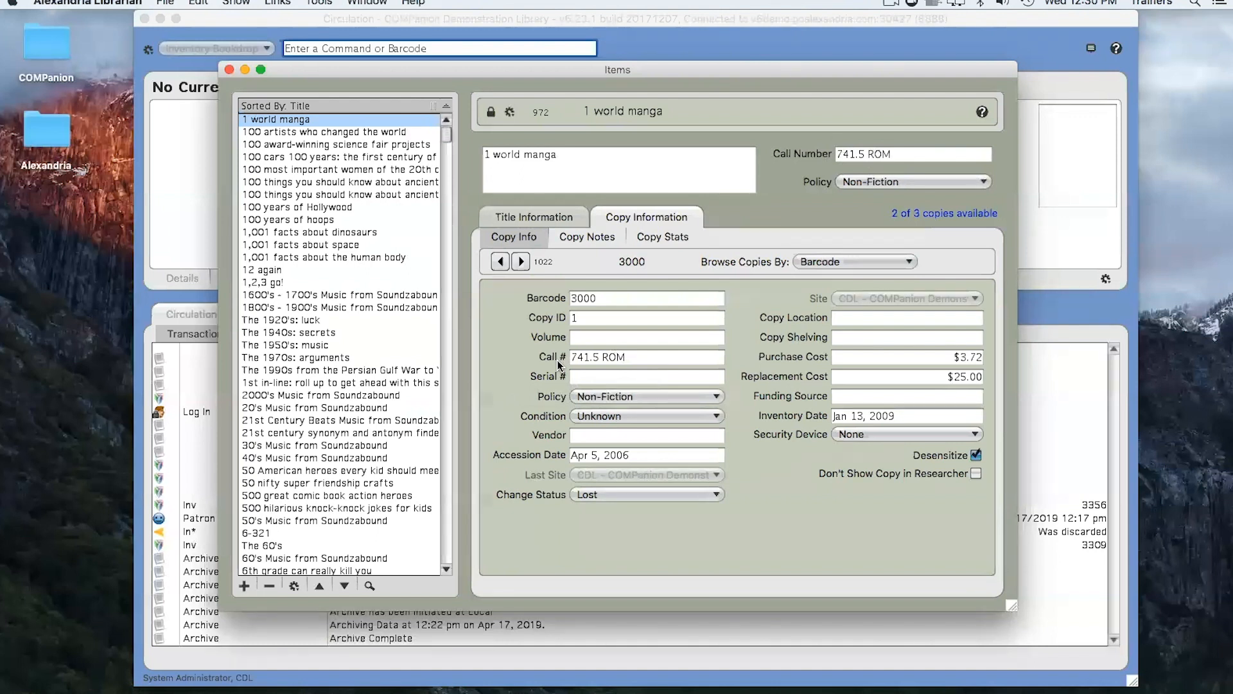
{"action": "left_click", "coordinate": [230, 70]}
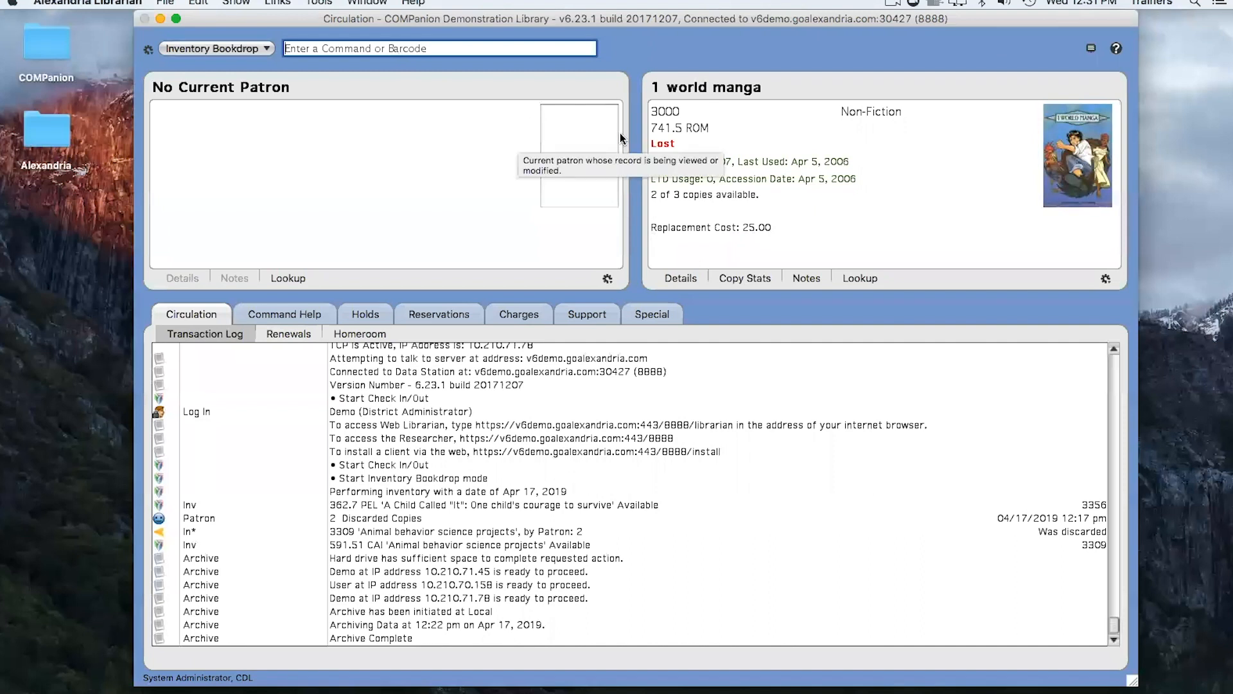
Inventory the copy with barcode 3302
{"action": "type", "text": "3302"}
{"action": "key", "text": "Return"}
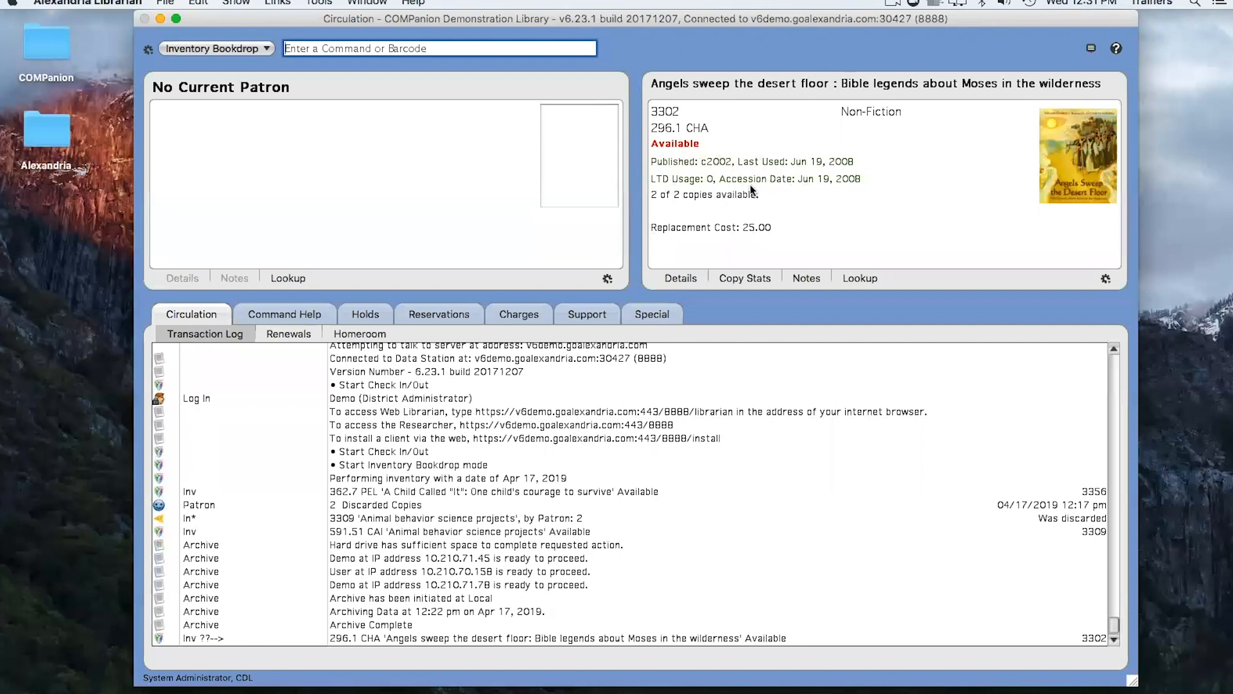
Start Discard Mode with the reason Weeded and discard the copy with barcode 3305
{"action": "left_click", "coordinate": [245, 49]}
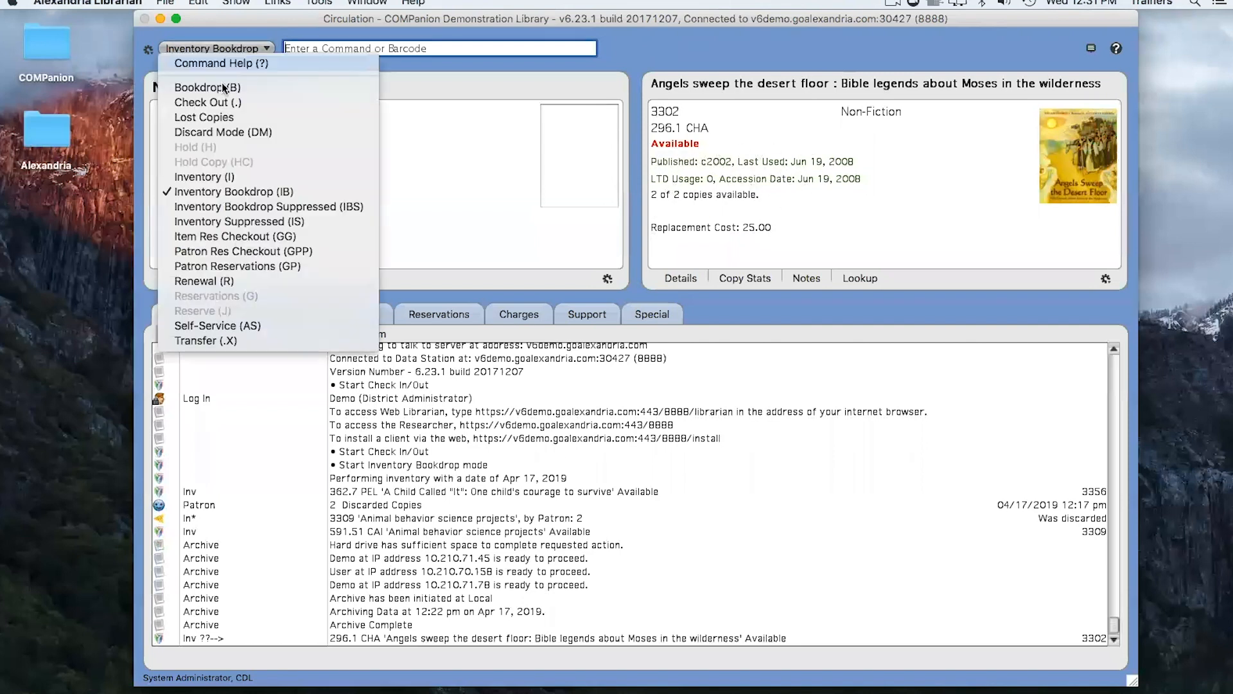
{"action": "left_click", "coordinate": [226, 131]}
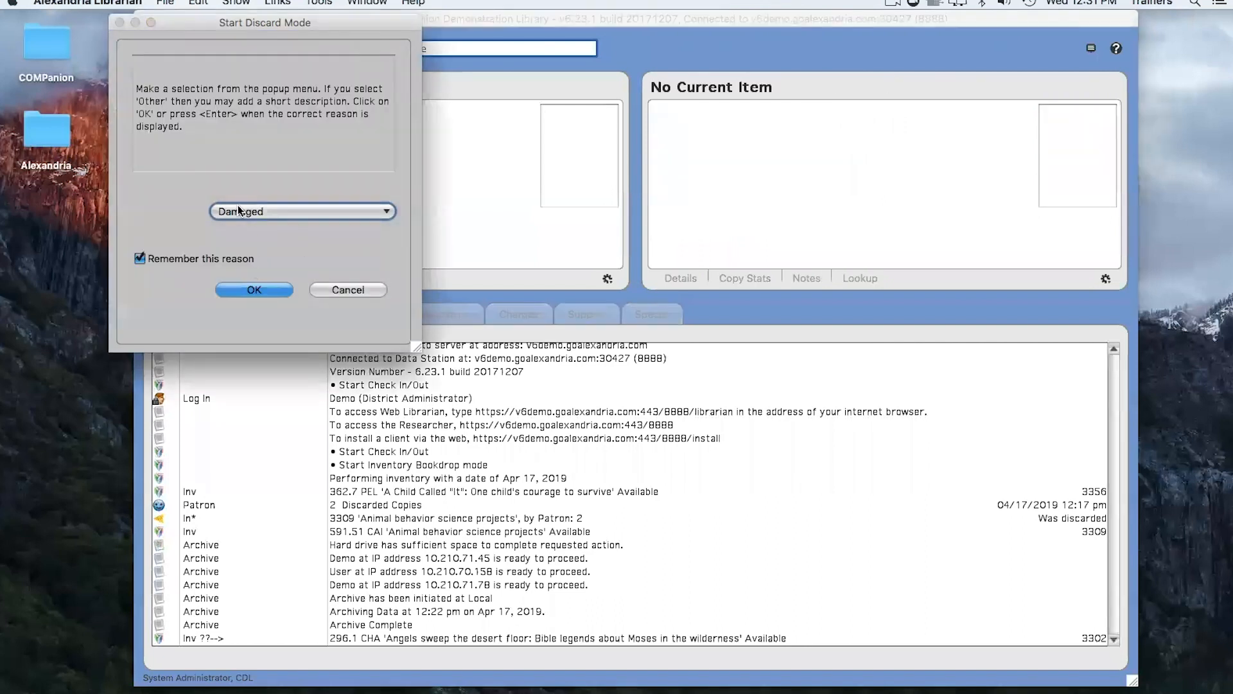
{"action": "left_click", "coordinate": [237, 206]}
{"action": "left_click", "coordinate": [250, 247]}
{"action": "left_click", "coordinate": [257, 289]}
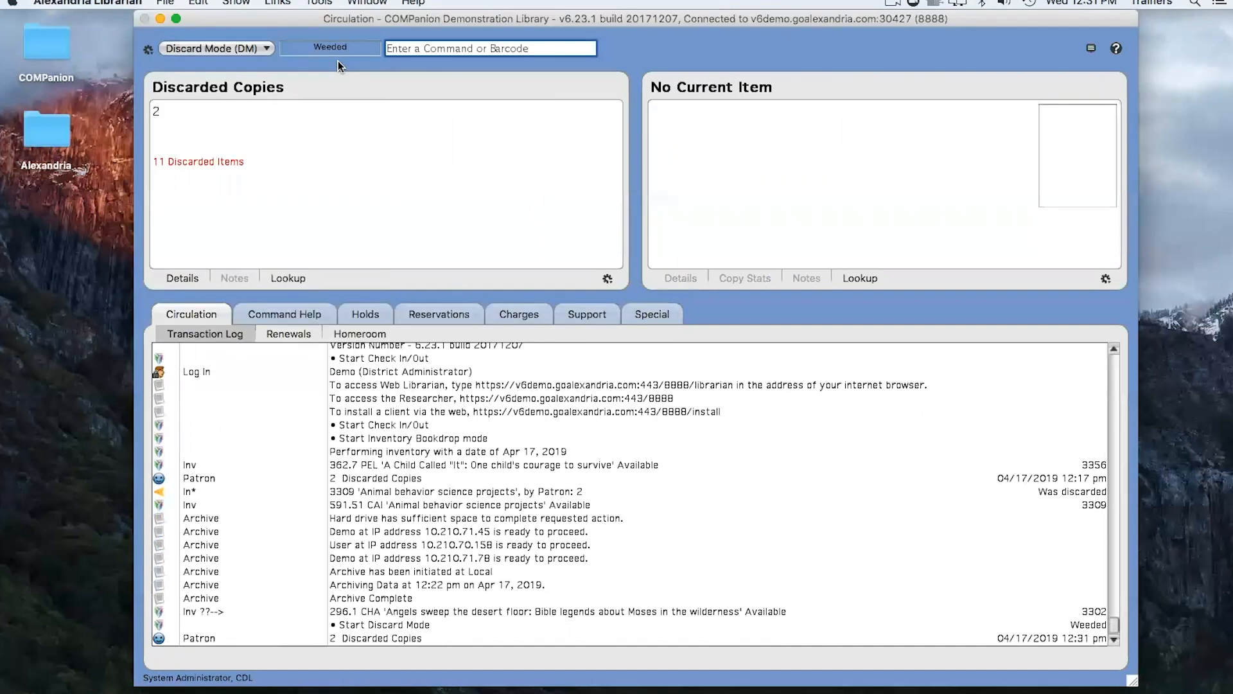
{"action": "type", "text": "3305"}
{"action": "key", "text": "Return"}
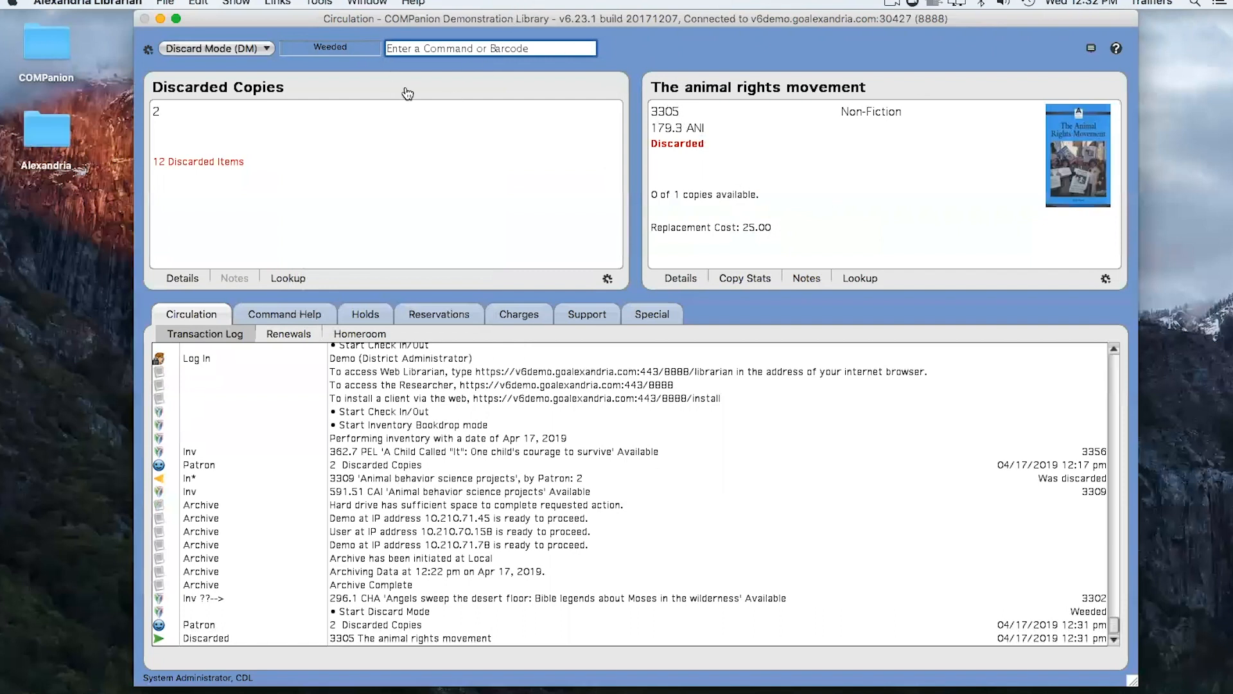
Return to Inventory Bookdrop mode and inventory the copy with barcode 3356
{"action": "type", "text": "bi"}
{"action": "key", "text": "Return"}
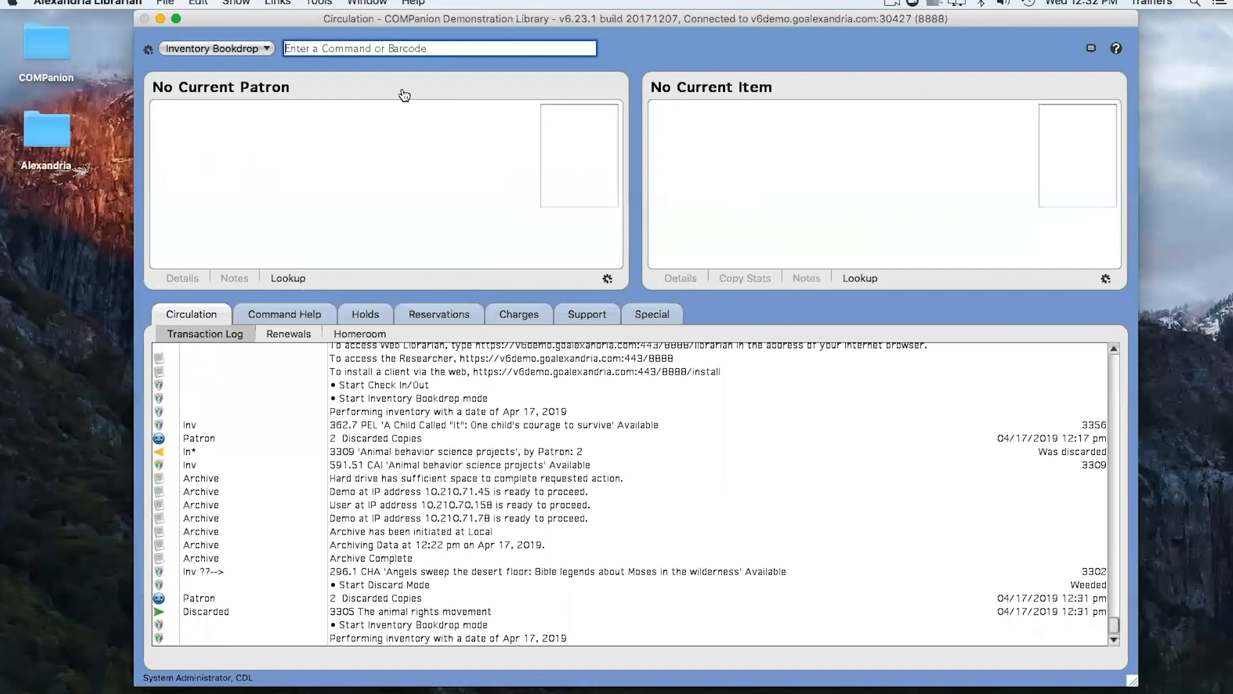
{"action": "type", "text": "3356"}
{"action": "key", "text": "Return"}
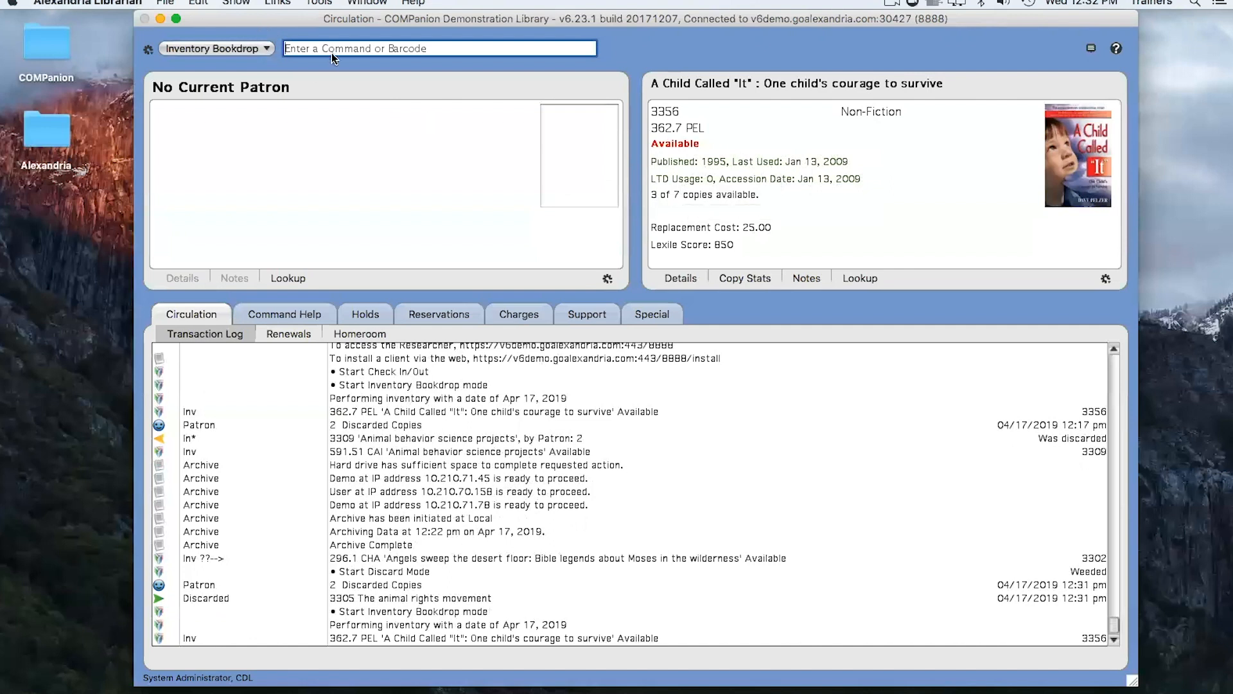
Exit Inventory Bookdrop to Check Out mode and start the plain Inventory mode
{"action": "mouse_move", "coordinate": [332, 52]}
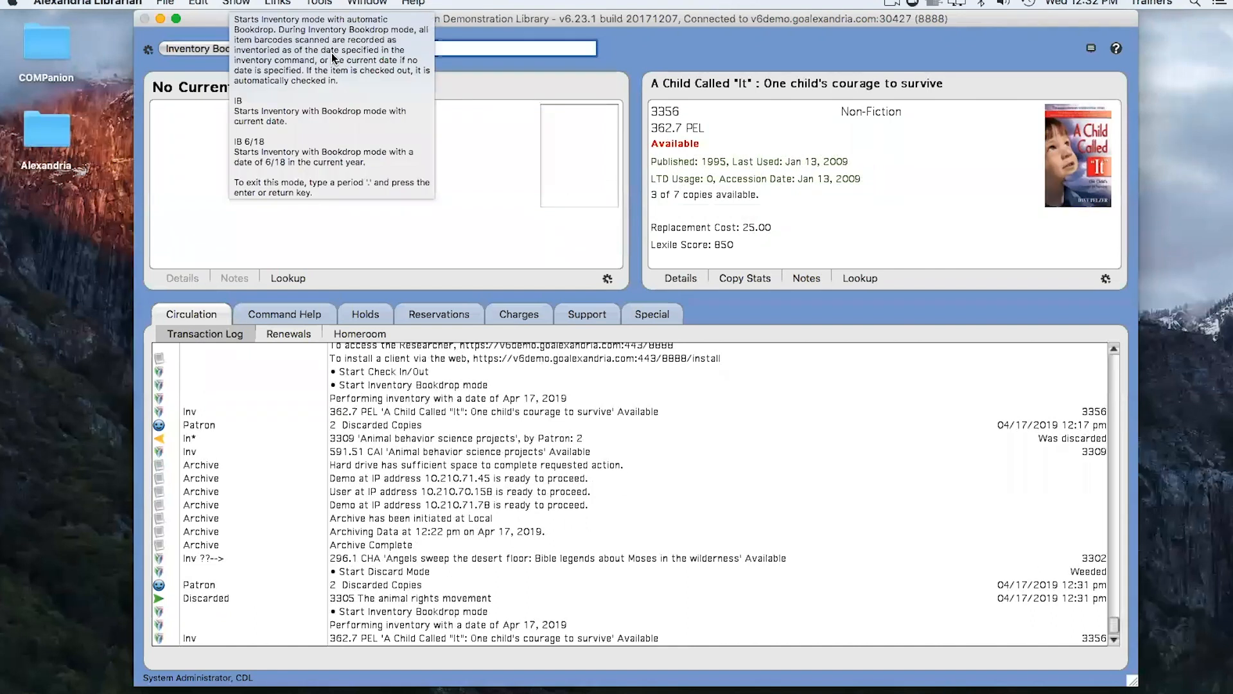
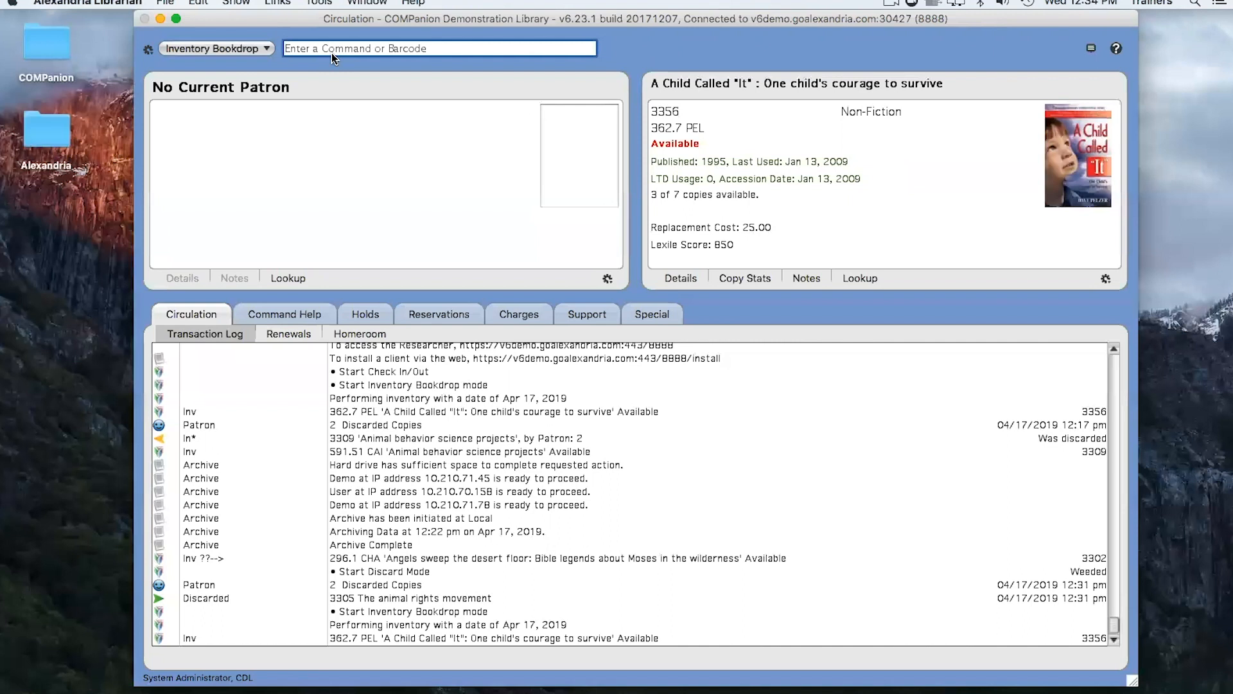
{"action": "type", "text": "."}
{"action": "key", "text": "Return"}
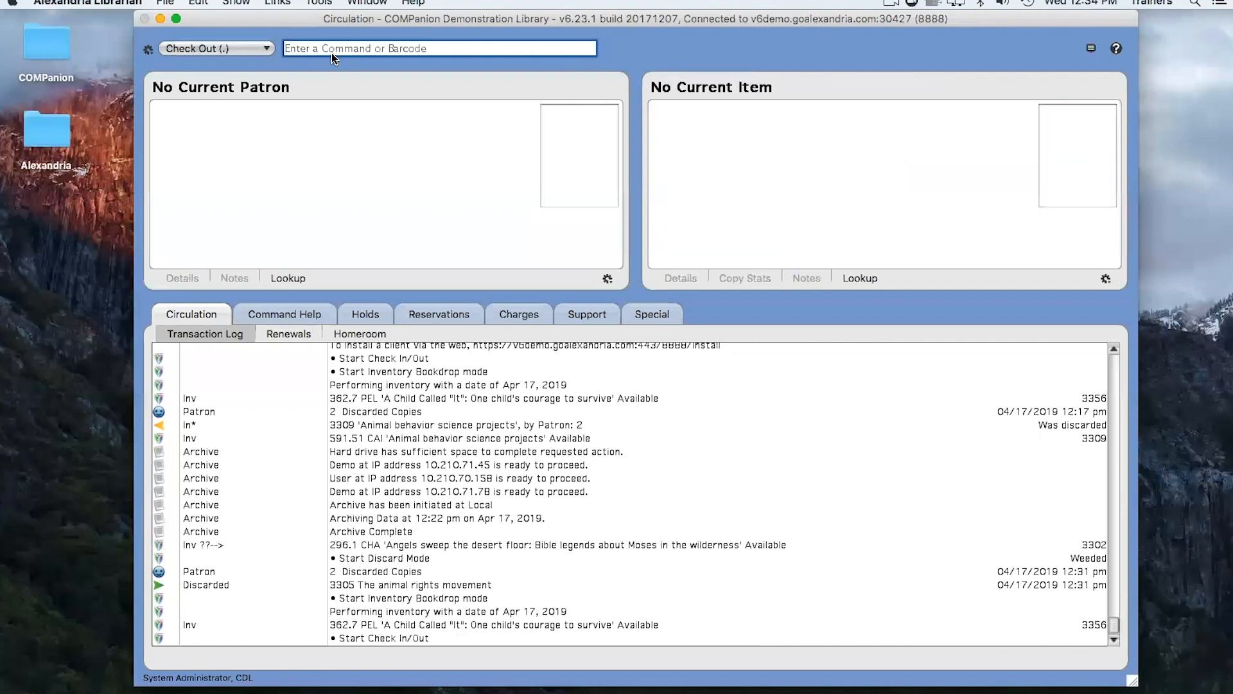
{"action": "type", "text": "in"}
{"action": "key", "text": "Return"}
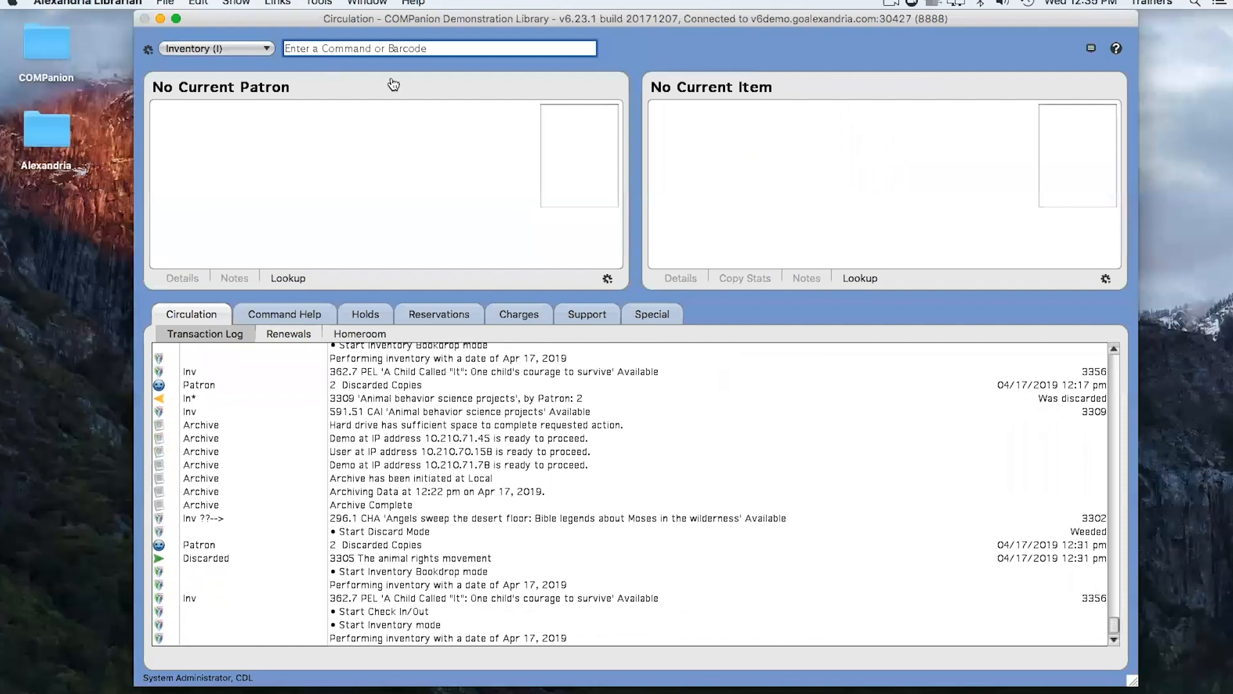
Make "1 world manga" the current item by listing all items, check its copy information, and close the Items window
{"action": "left_click", "coordinate": [701, 86]}
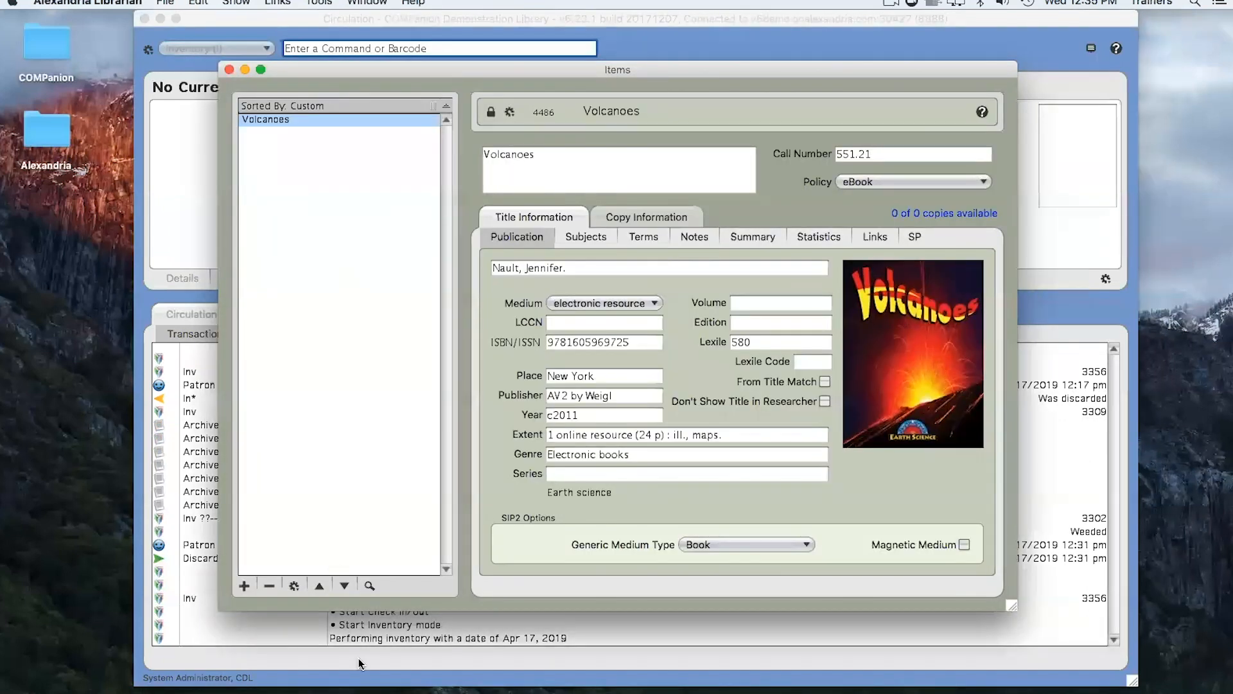
{"action": "left_click", "coordinate": [369, 586]}
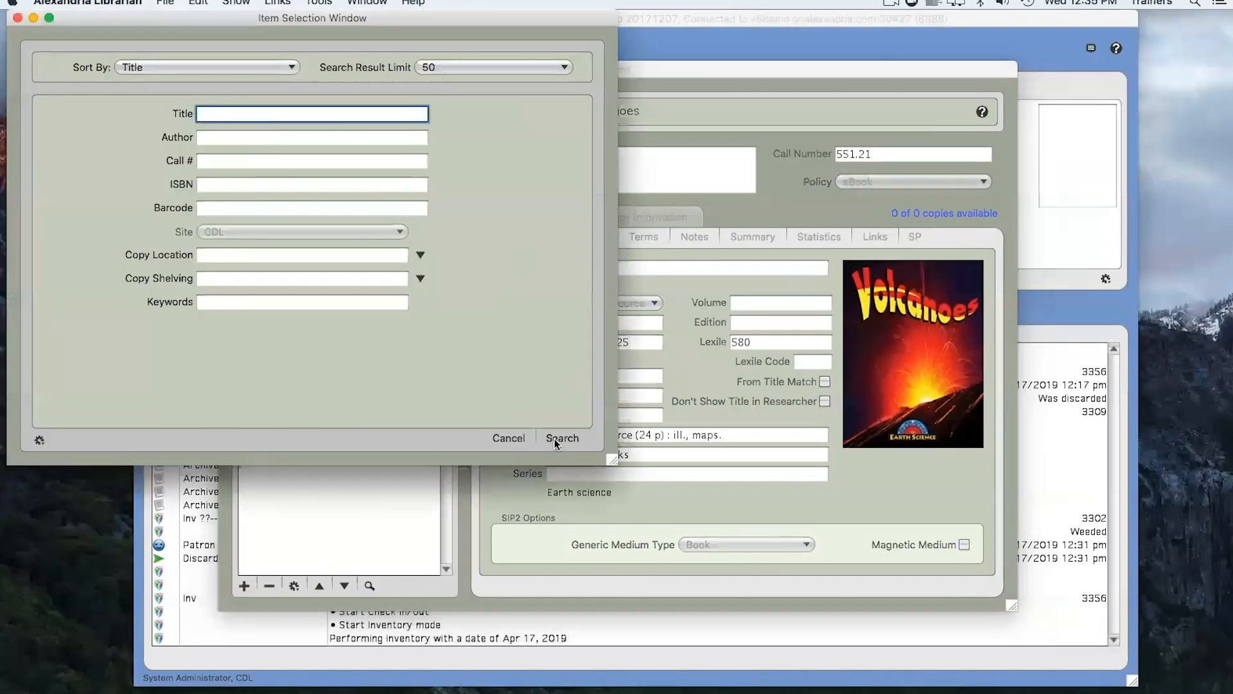
{"action": "left_click", "coordinate": [559, 437]}
{"action": "left_click", "coordinate": [667, 221]}
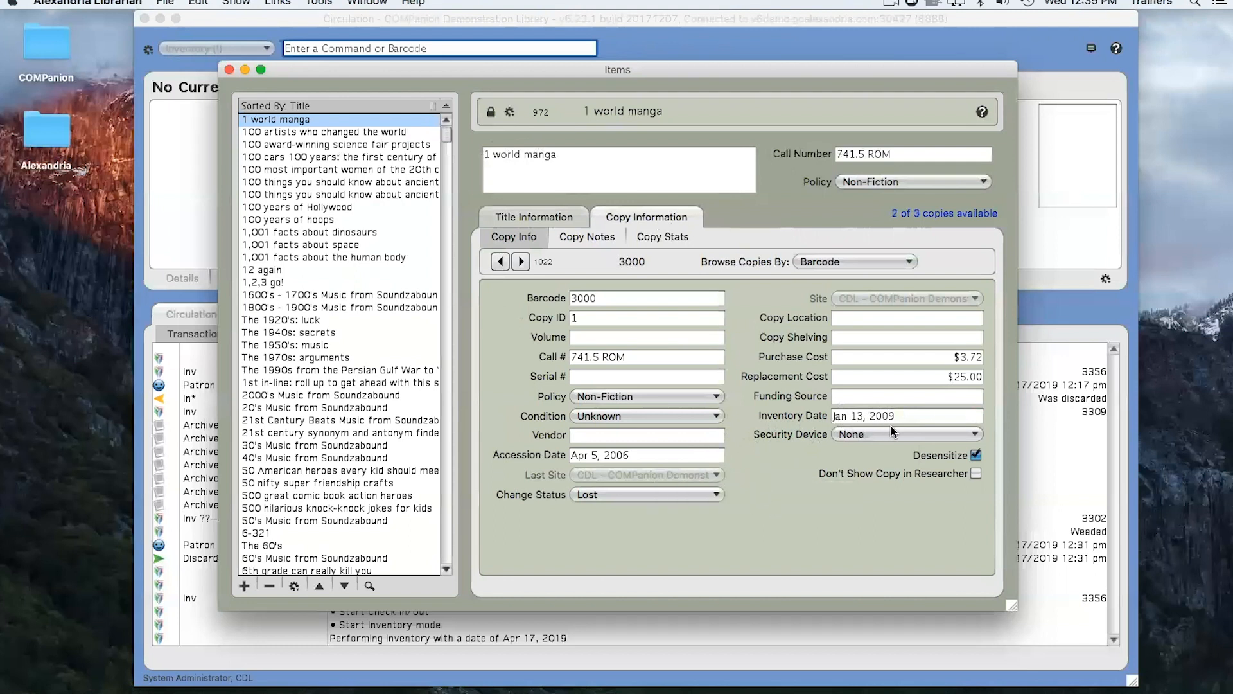
{"action": "left_click", "coordinate": [229, 70]}
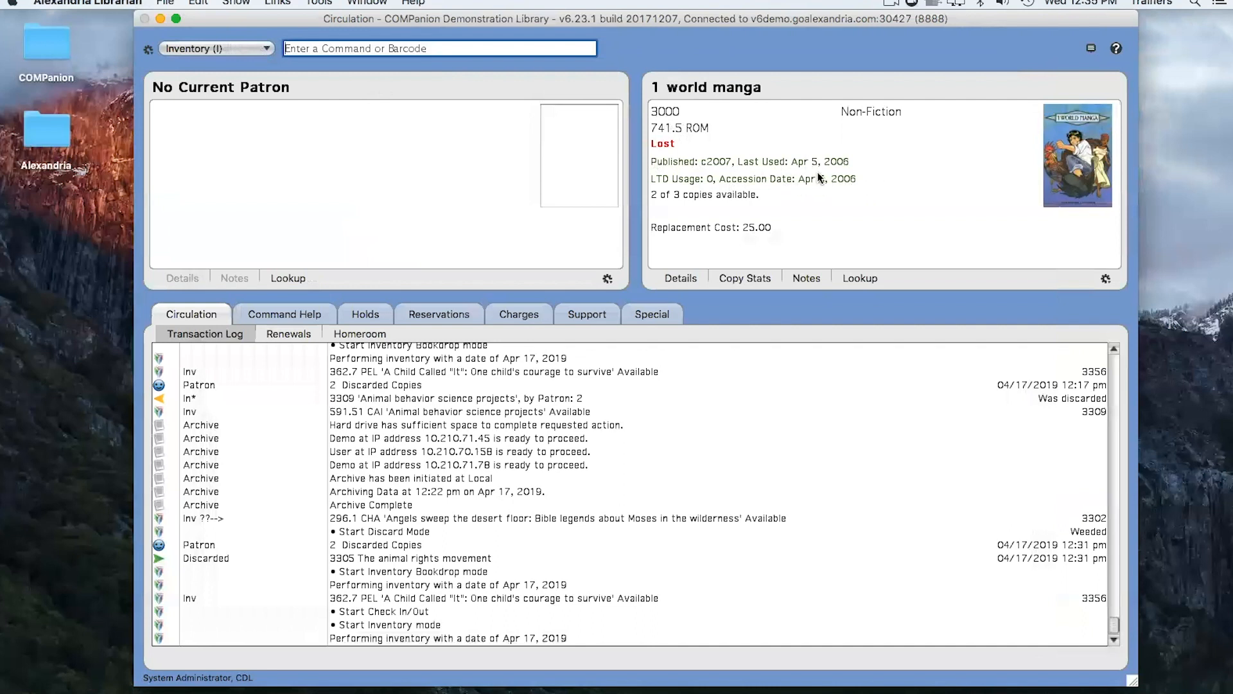
Inventory the current item, "1 world manga", in Inventory mode using the "=" command
{"action": "left_click", "coordinate": [248, 47]}
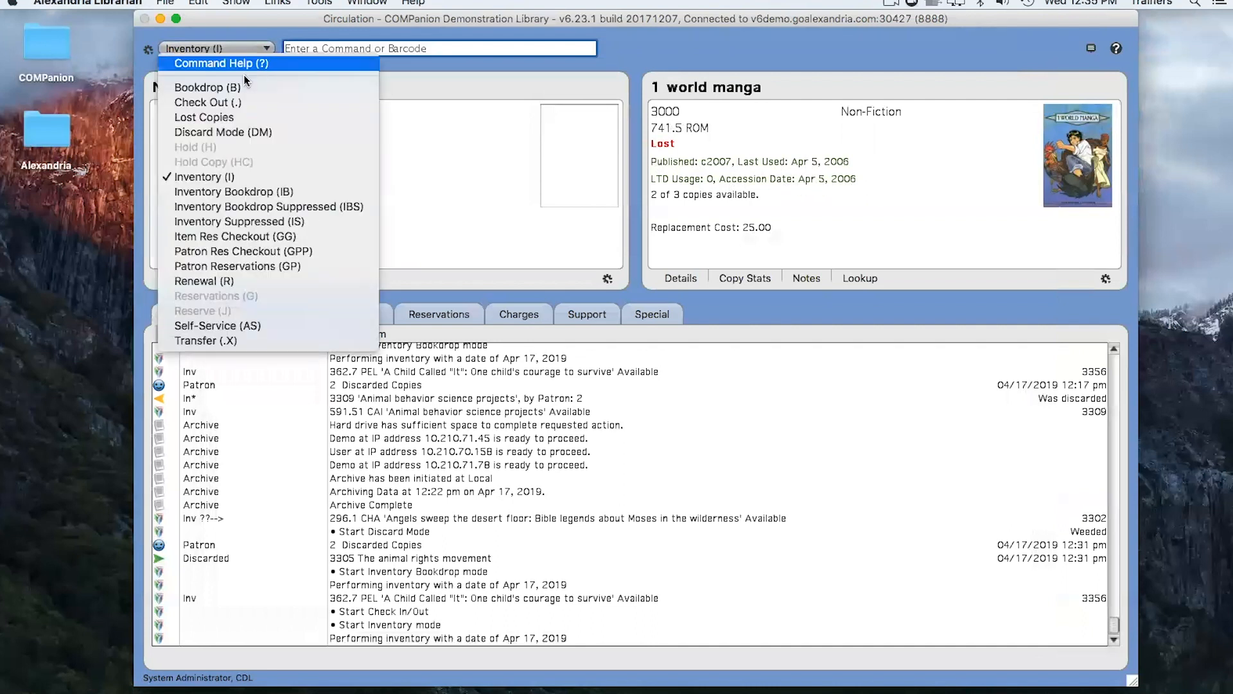
{"action": "left_click", "coordinate": [479, 44]}
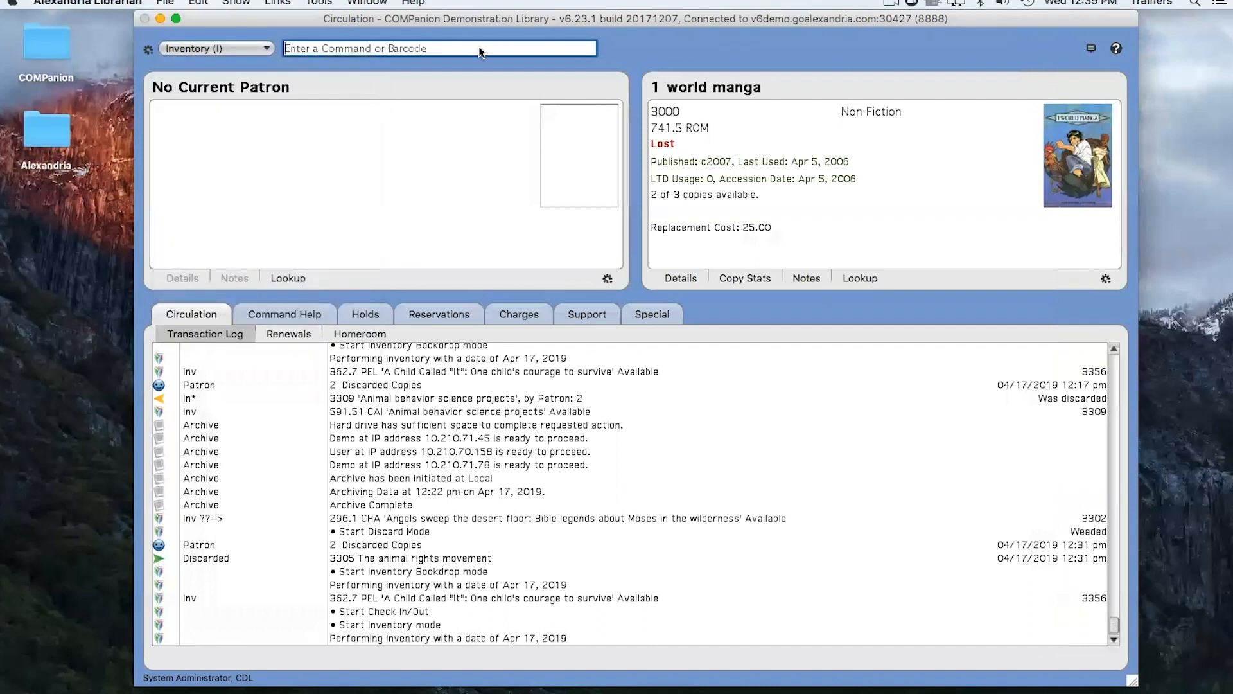
{"action": "type", "text": "="}
{"action": "key", "text": "Return"}
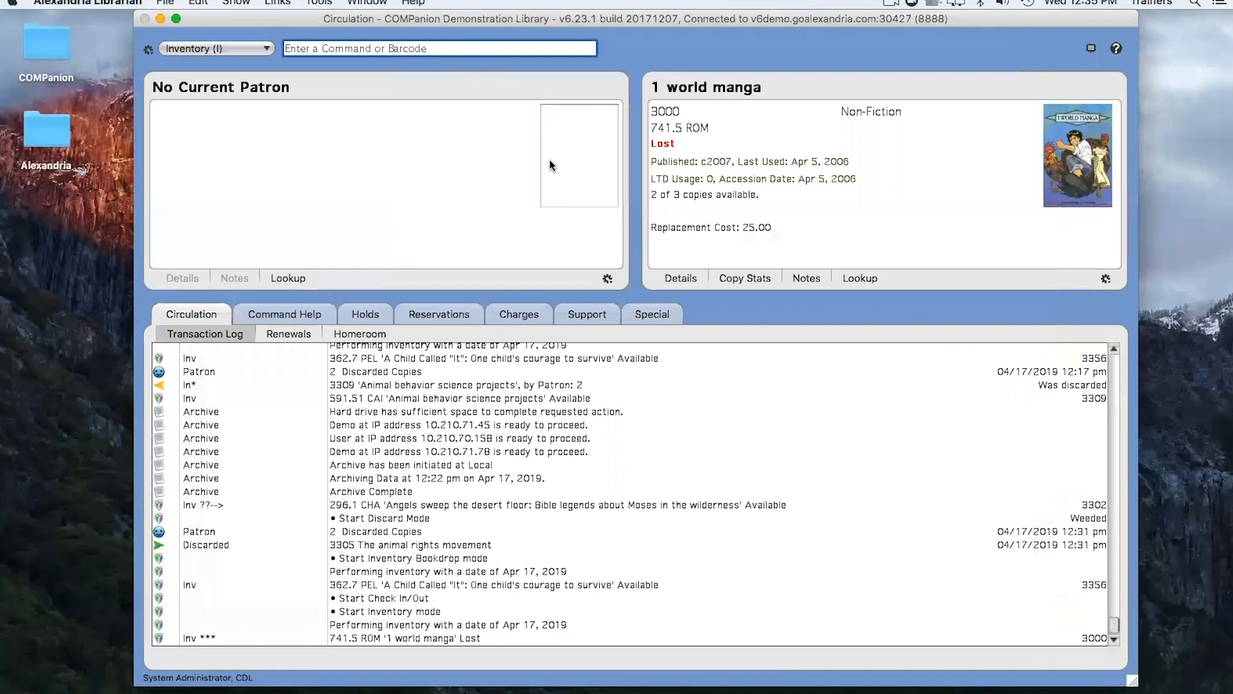
Switch to Inventory Bookdrop mode, inventory the lost copy with barcode 3000, and confirm that it has been found
{"action": "left_click", "coordinate": [255, 48]}
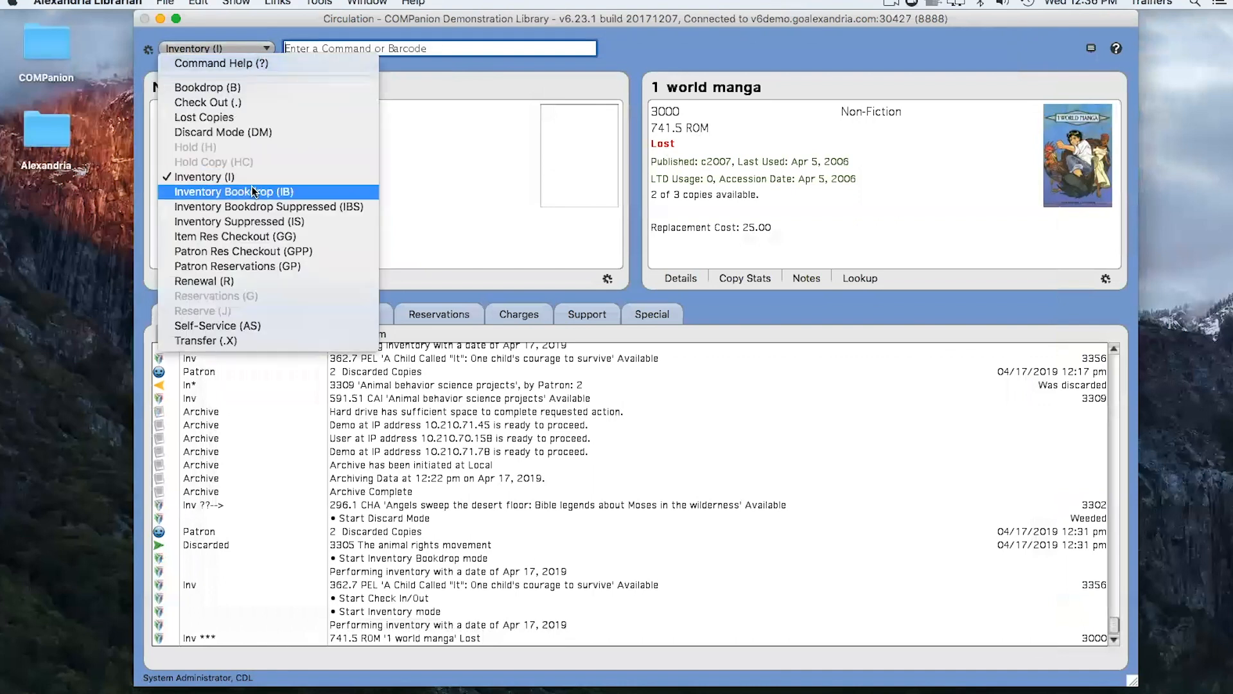
{"action": "left_click", "coordinate": [251, 186]}
{"action": "type", "text": "3000"}
{"action": "key", "text": "Return"}
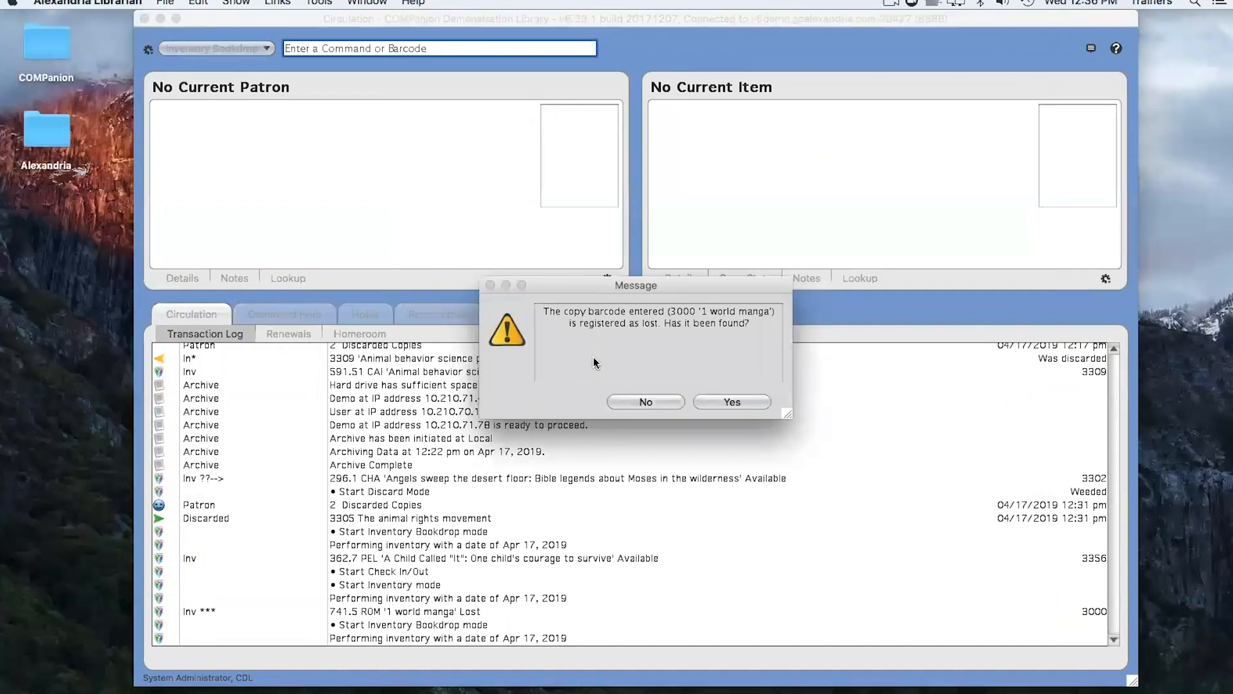
{"action": "left_click", "coordinate": [745, 402]}
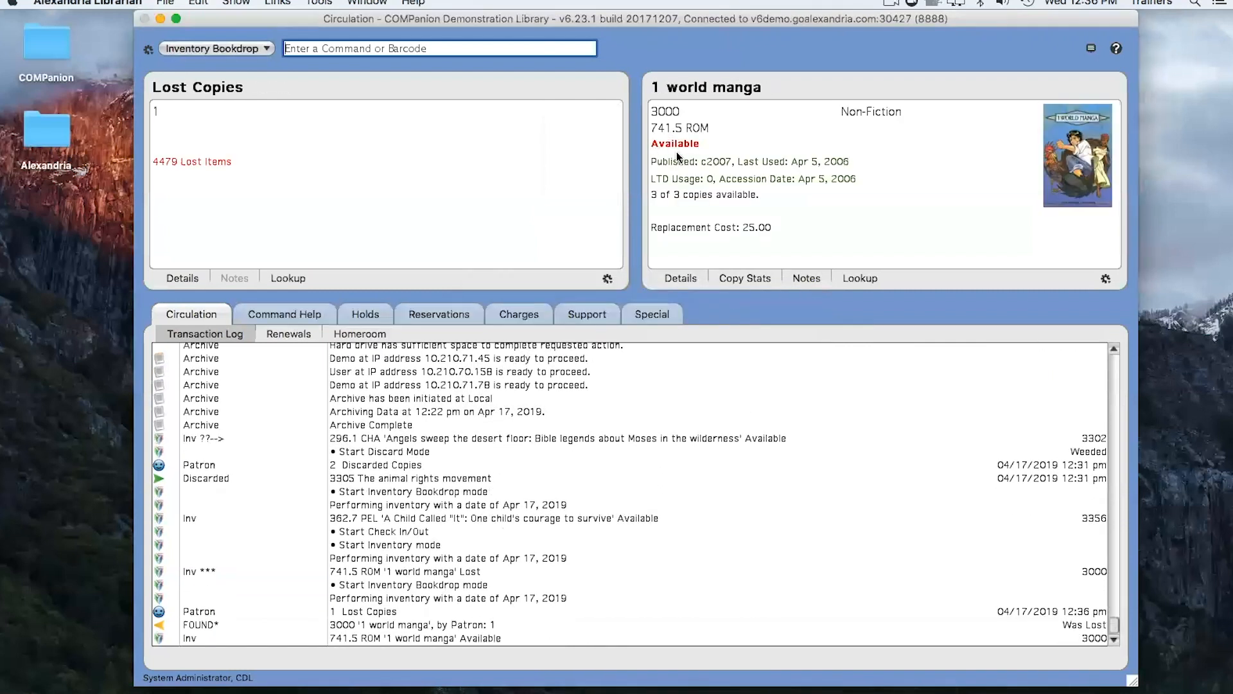